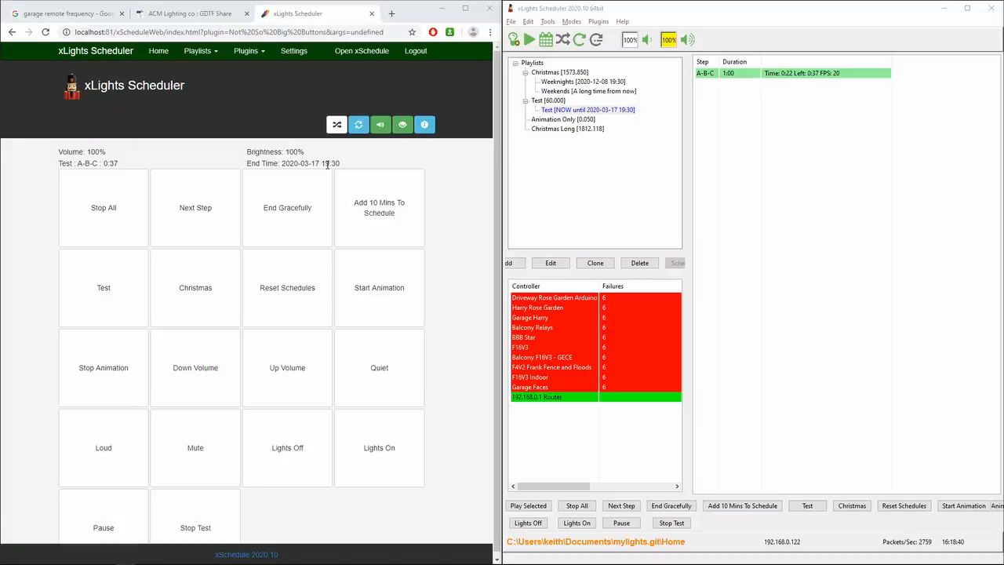
Add 10 minutes to the running Test schedule and open the Buttons plugin page in the web interface.
{"action": "left_click", "coordinate": [742, 507]}
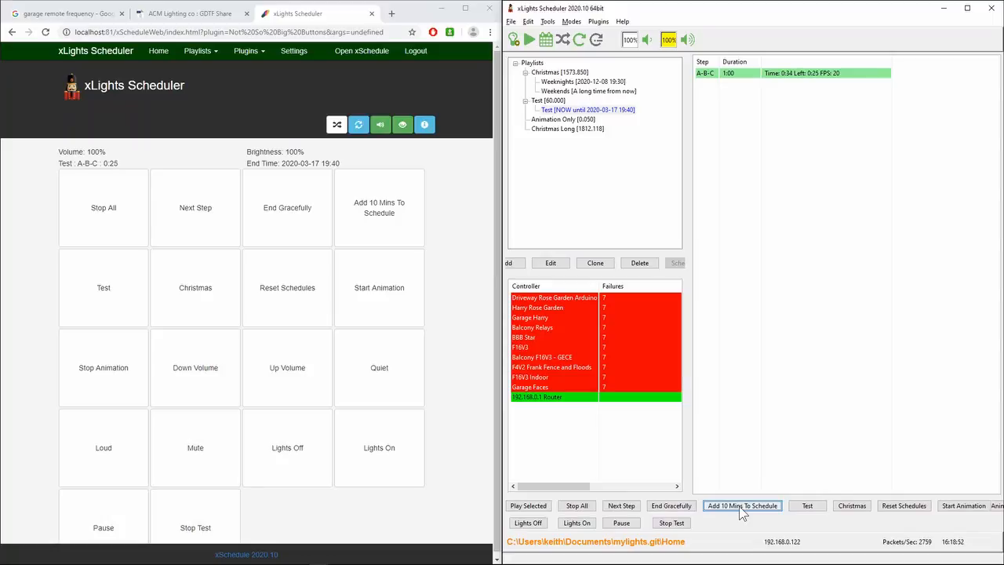
{"action": "left_click", "coordinate": [248, 51]}
{"action": "left_click", "coordinate": [253, 69]}
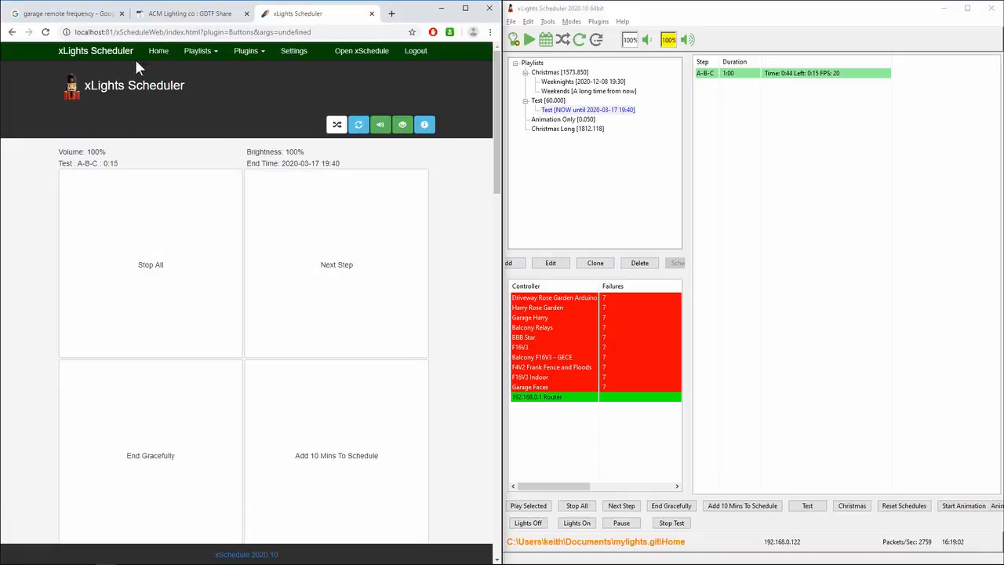
Add another 10 minutes to the Test schedule and refresh the web home page to review its player status.
{"action": "left_click", "coordinate": [158, 50]}
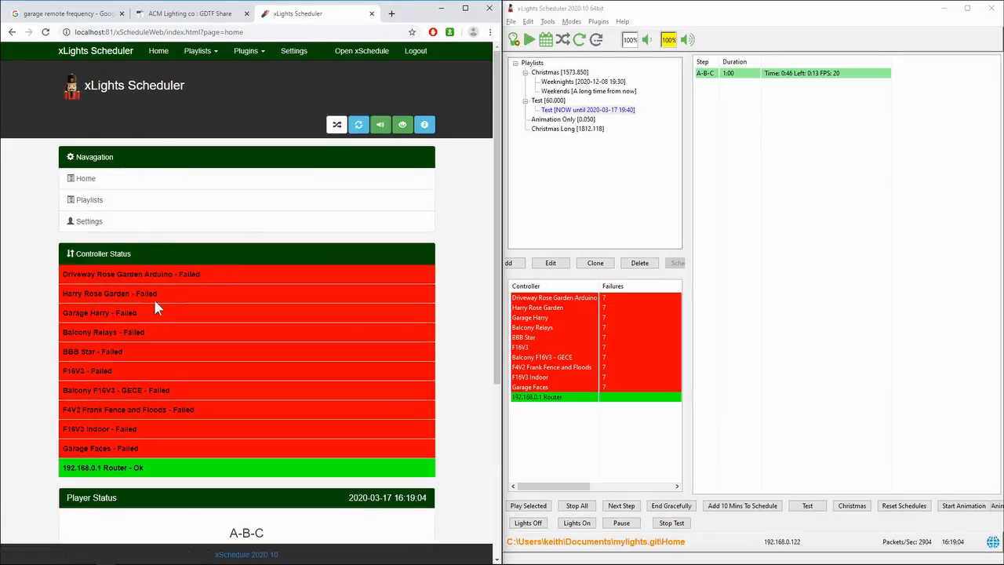
{"action": "scroll", "coordinate": [153, 296], "scroll_direction": "down", "scroll_amount": 3}
{"action": "scroll", "coordinate": [164, 322], "scroll_direction": "down", "scroll_amount": 1}
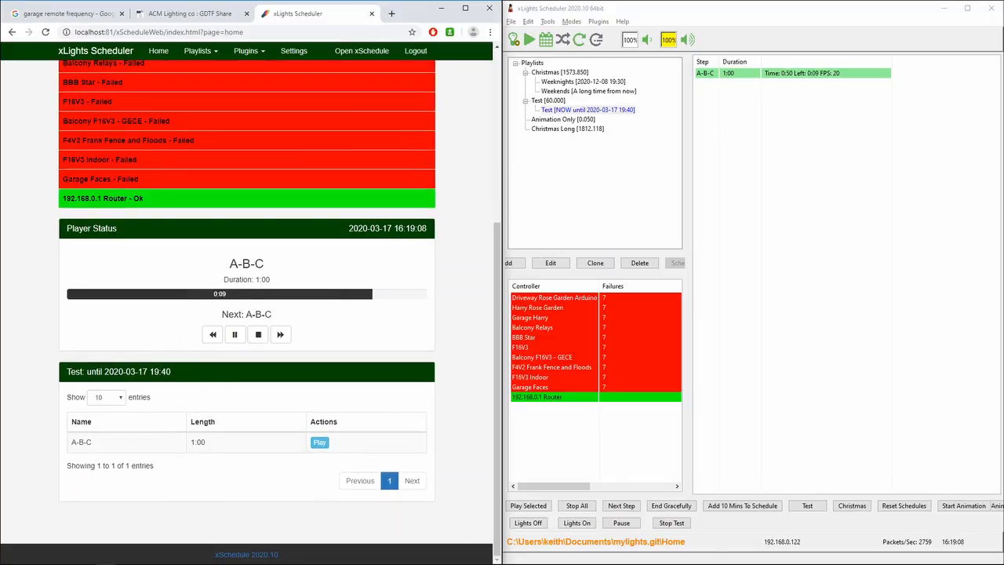
{"action": "left_click", "coordinate": [762, 508]}
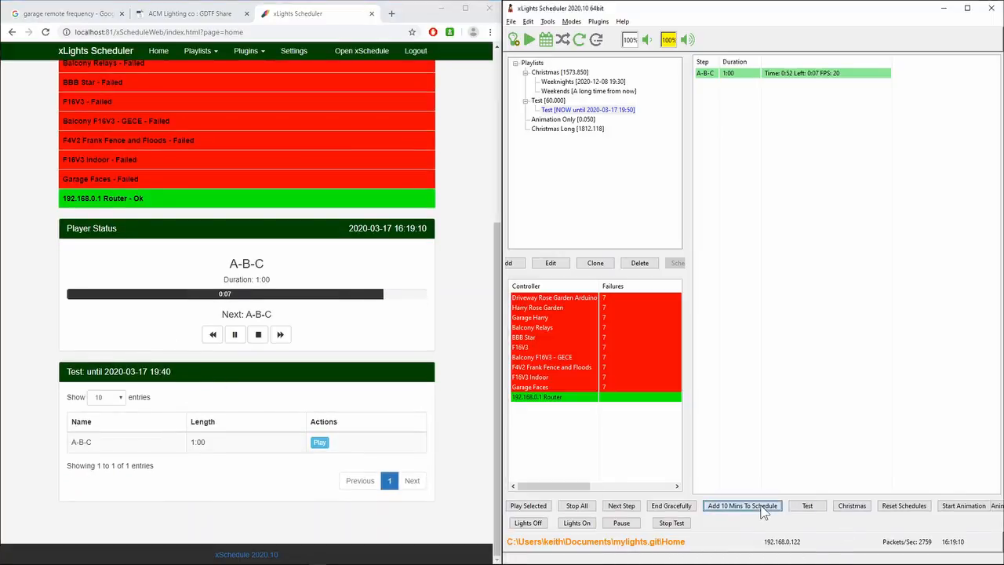
{"action": "left_click", "coordinate": [46, 33]}
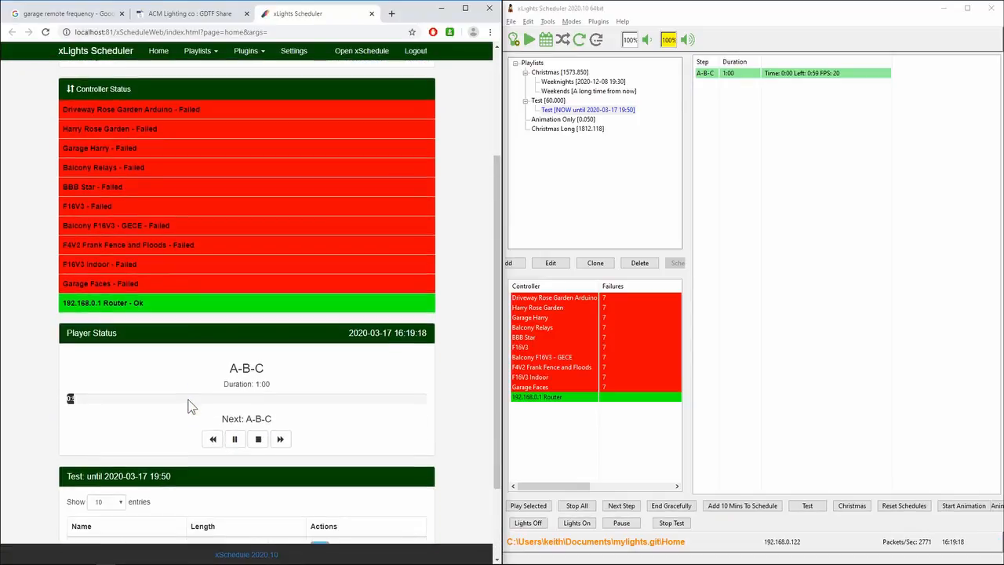
{"action": "scroll", "coordinate": [181, 404], "scroll_direction": "up", "scroll_amount": 3}
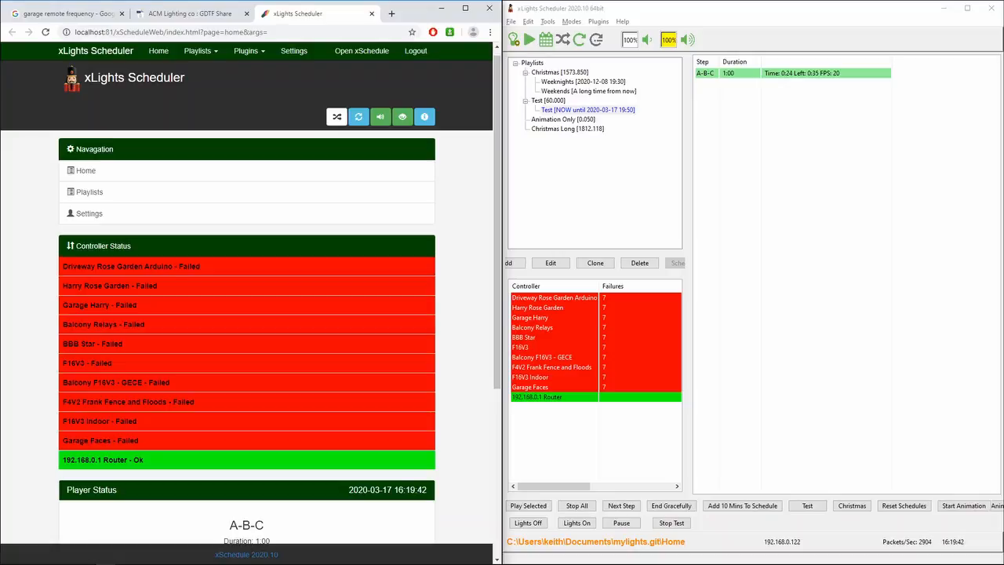
Examine the API documentation entries for activating and deactivating all schedules or a specified schedule.
{"action": "left_click_drag", "start_coordinate": [110, 146], "coordinate": [371, 161]}
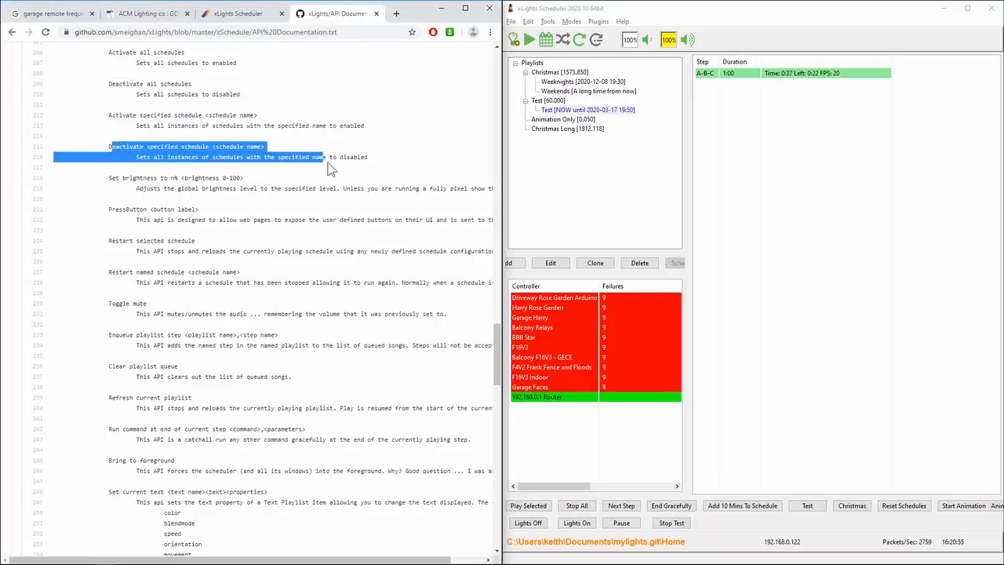
{"action": "left_click", "coordinate": [379, 163]}
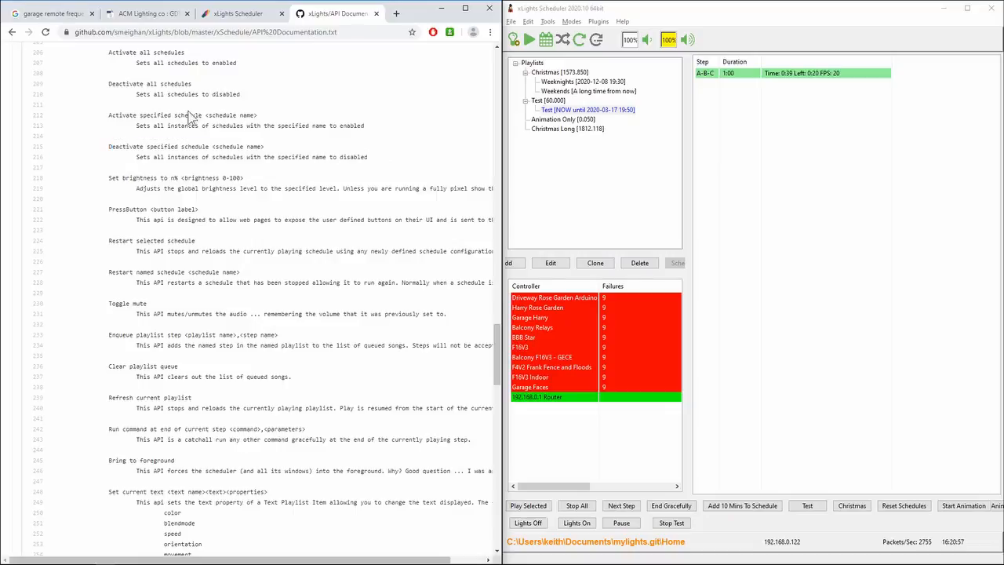
{"action": "left_click_drag", "start_coordinate": [109, 115], "coordinate": [389, 163]}
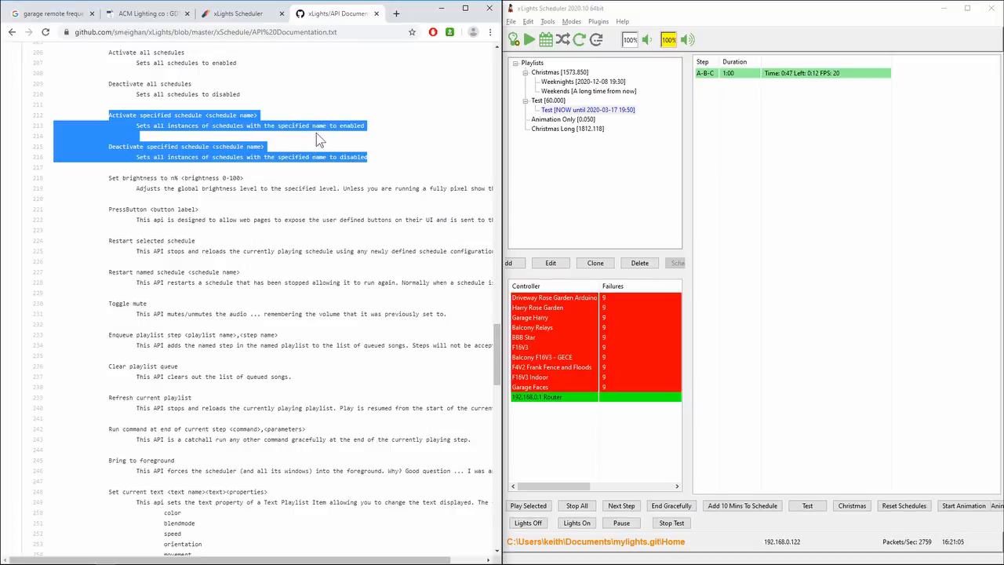
{"action": "scroll", "coordinate": [327, 137], "scroll_direction": "up", "scroll_amount": 1}
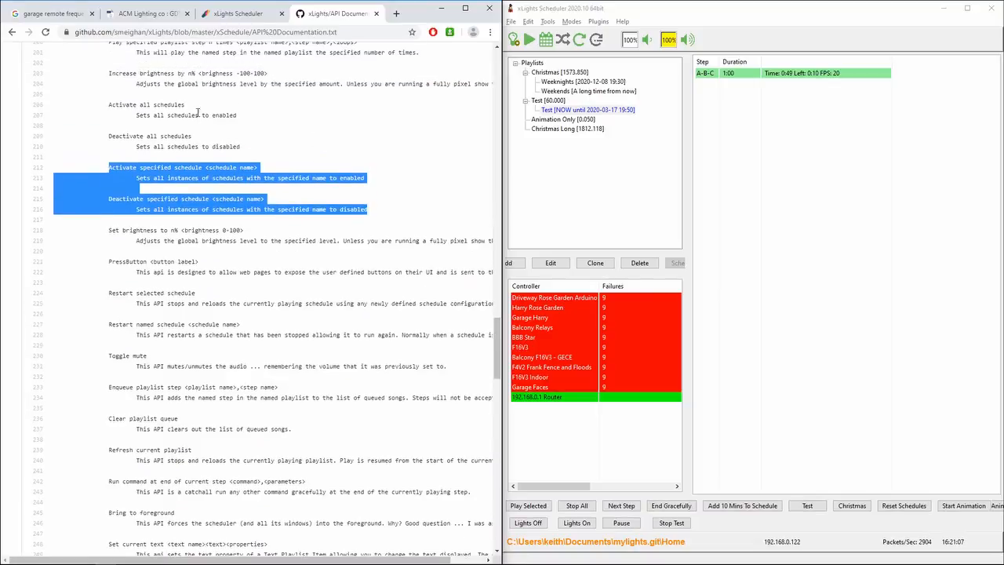
{"action": "left_click_drag", "start_coordinate": [242, 148], "coordinate": [43, 107]}
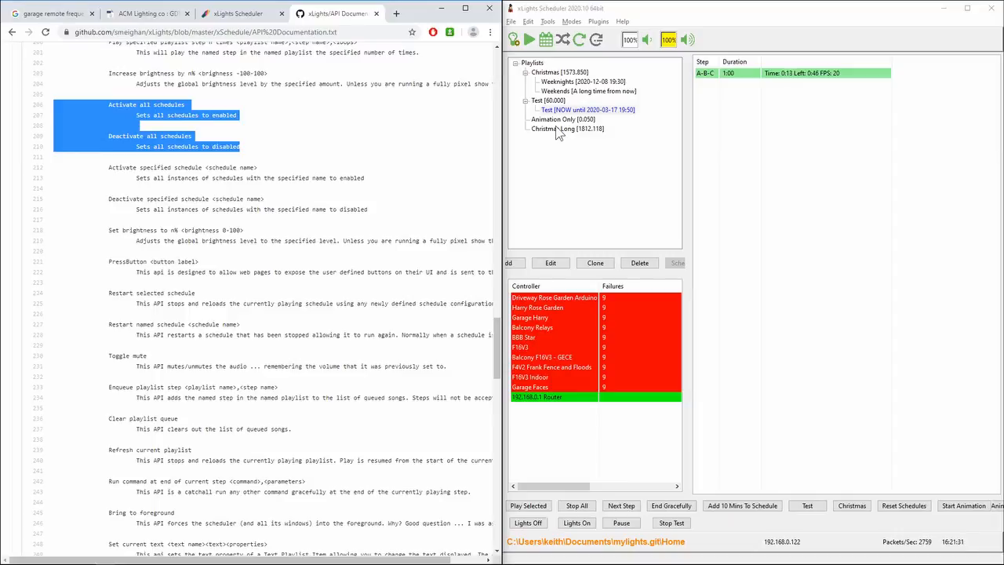
Close xLights Scheduler and switch from the browser to xLights.
{"action": "left_click", "coordinate": [994, 13]}
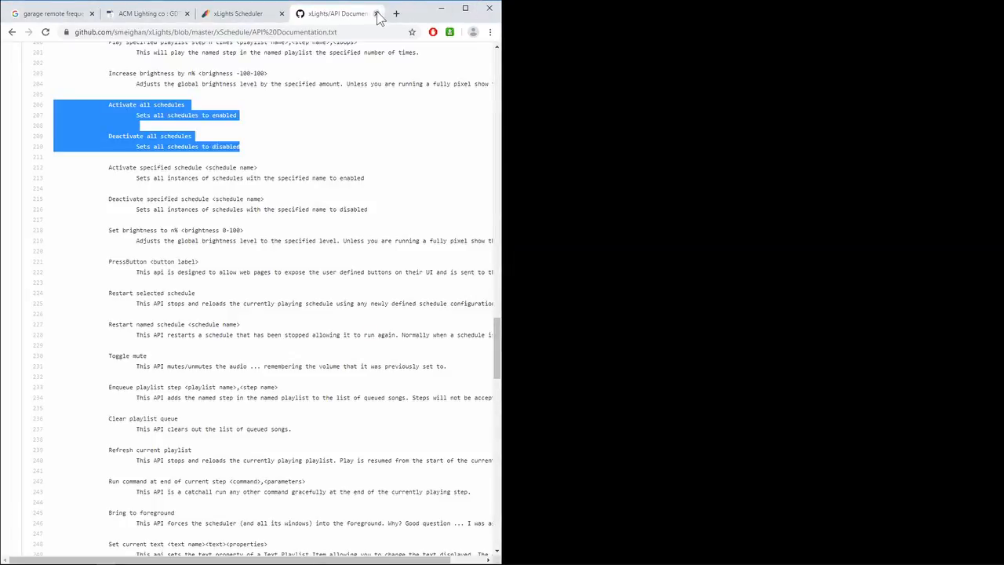
{"action": "left_click_drag", "start_coordinate": [415, 13], "coordinate": [404, 564]}
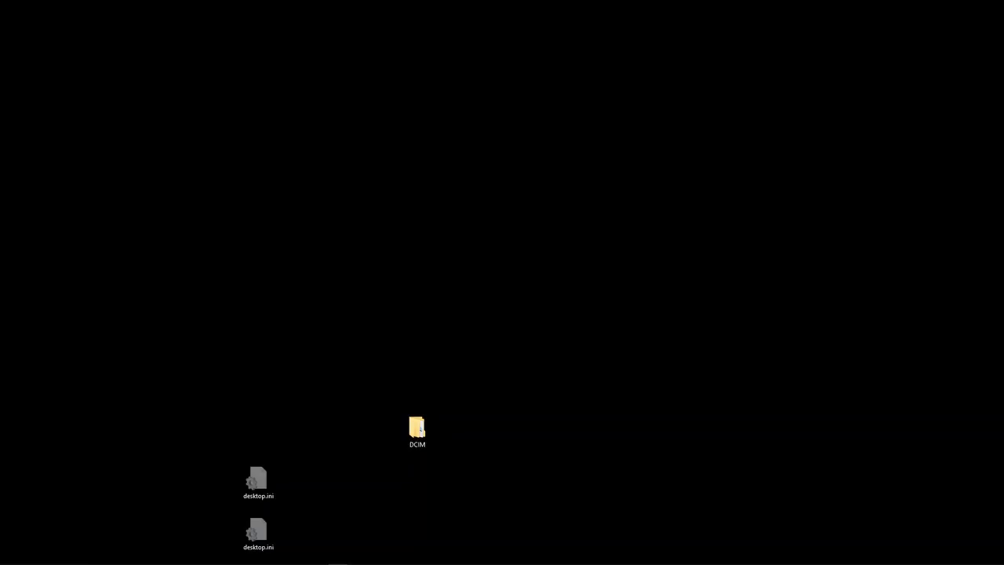
{"action": "left_click", "coordinate": [337, 564]}
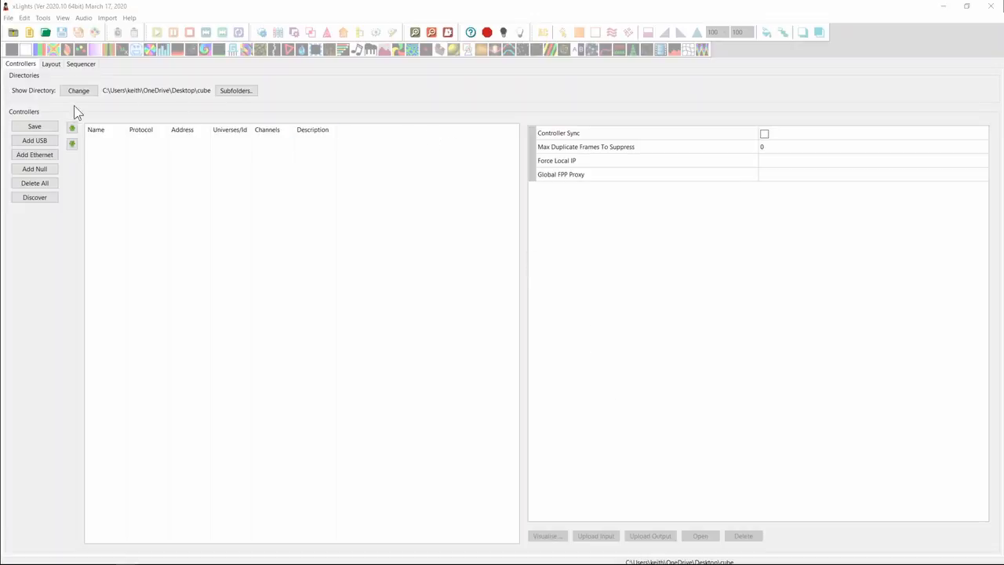
Show the layout in 3D and place a Tree model on the grid beside the Custom cube model.
{"action": "left_click", "coordinate": [49, 66]}
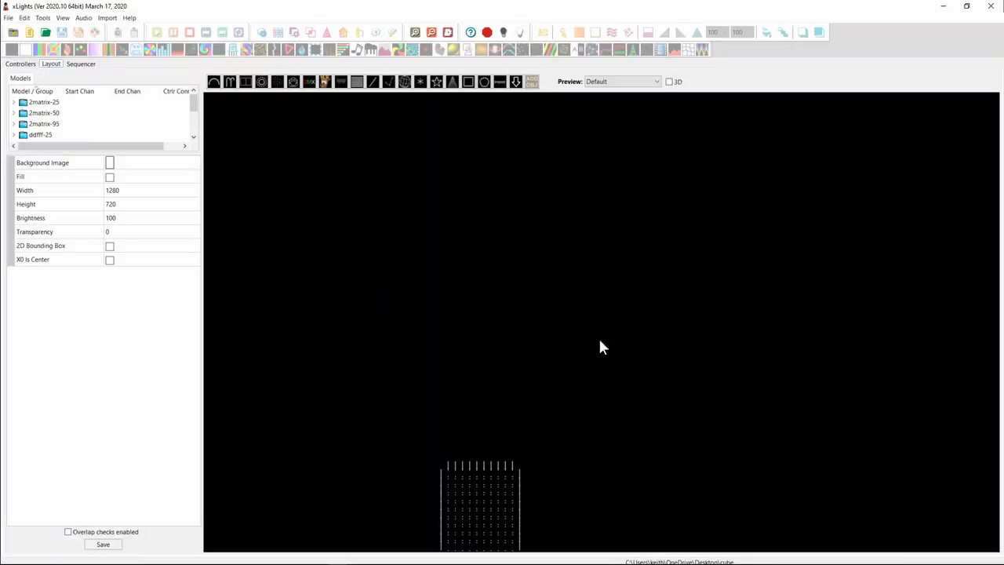
{"action": "left_click", "coordinate": [669, 83]}
{"action": "left_click_drag", "start_coordinate": [619, 401], "coordinate": [641, 400]}
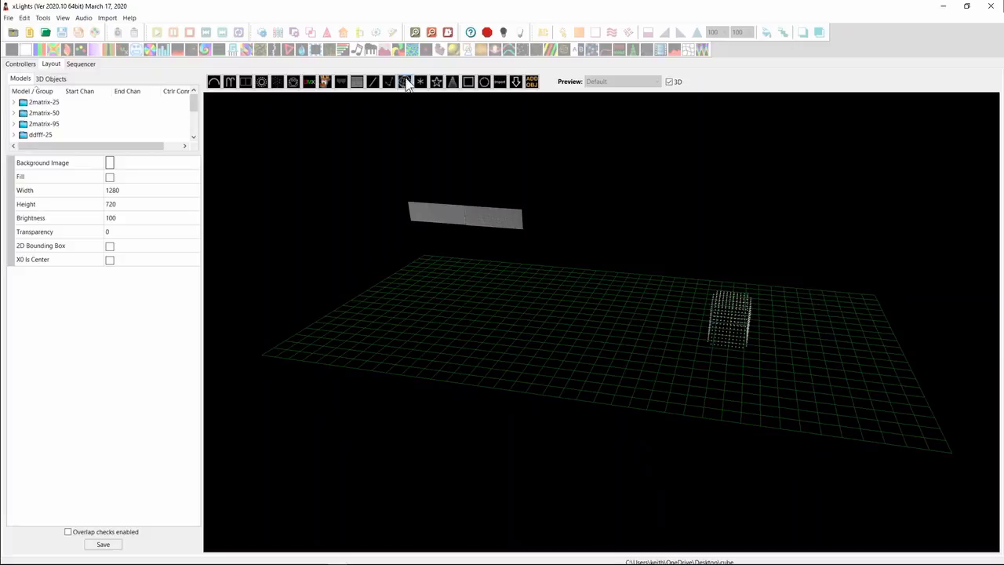
{"action": "left_click_drag", "start_coordinate": [672, 374], "coordinate": [685, 322]}
{"action": "left_click_drag", "start_coordinate": [586, 406], "coordinate": [588, 399]}
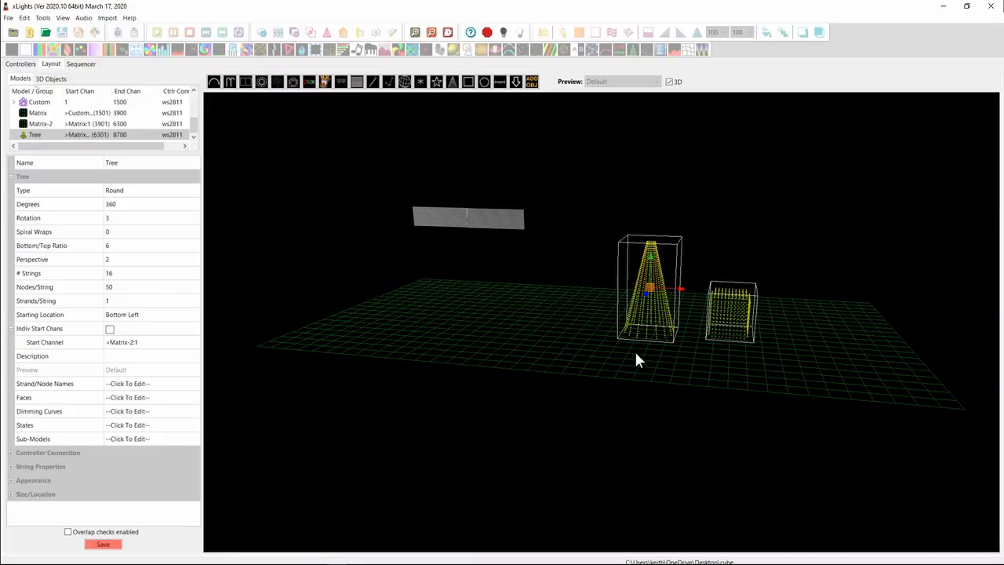
Rotate the Tree and Custom cube models together as one selection around the tree's centre in the 3D layout.
{"action": "left_click", "coordinate": [652, 292]}
{"action": "left_click", "coordinate": [651, 293]}
{"action": "left_click_drag", "start_coordinate": [684, 291], "coordinate": [713, 292]}
{"action": "left_click_drag", "start_coordinate": [646, 295], "coordinate": [597, 274]}
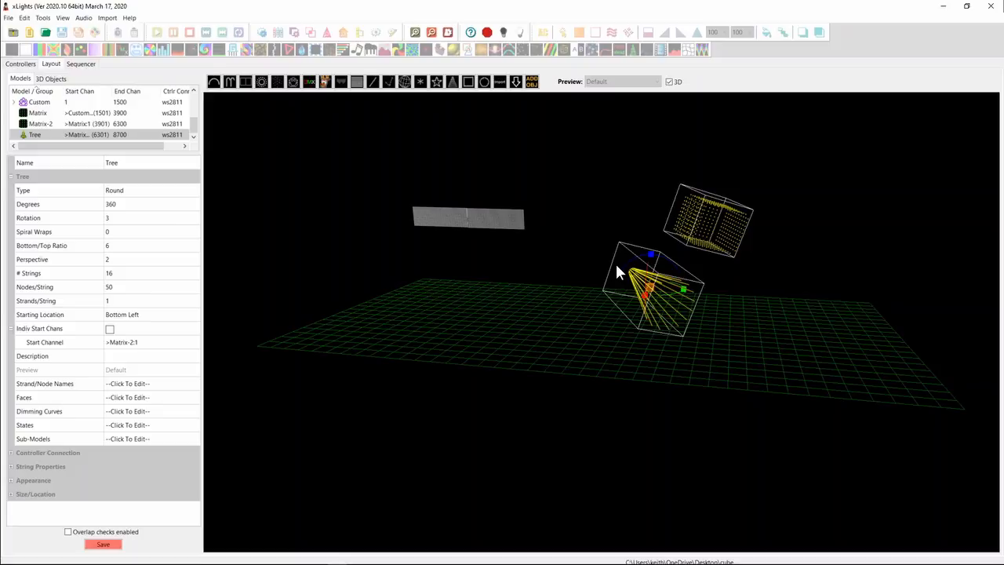
{"action": "left_click_drag", "start_coordinate": [743, 348], "coordinate": [765, 365]}
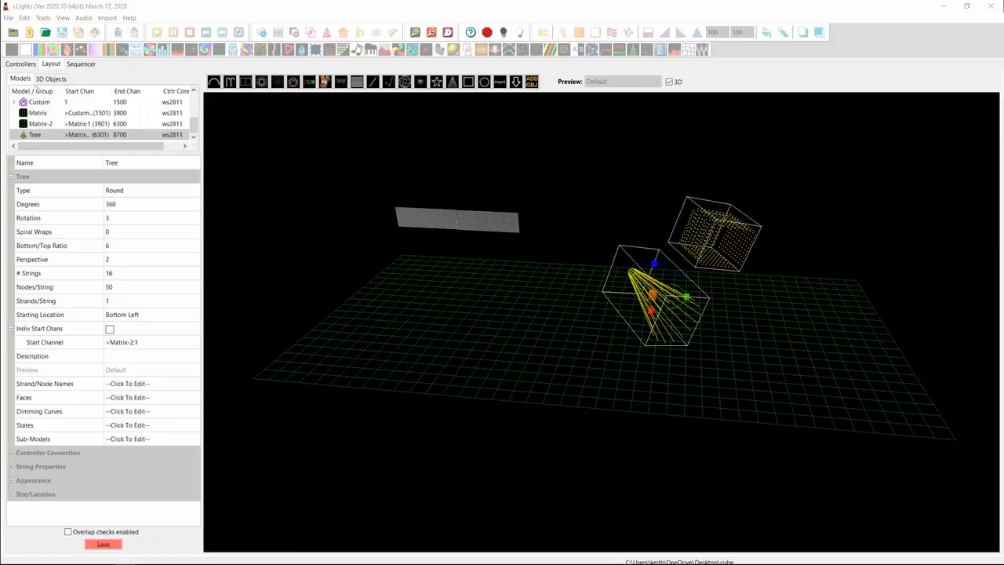
{"action": "left_click", "coordinate": [45, 18]}
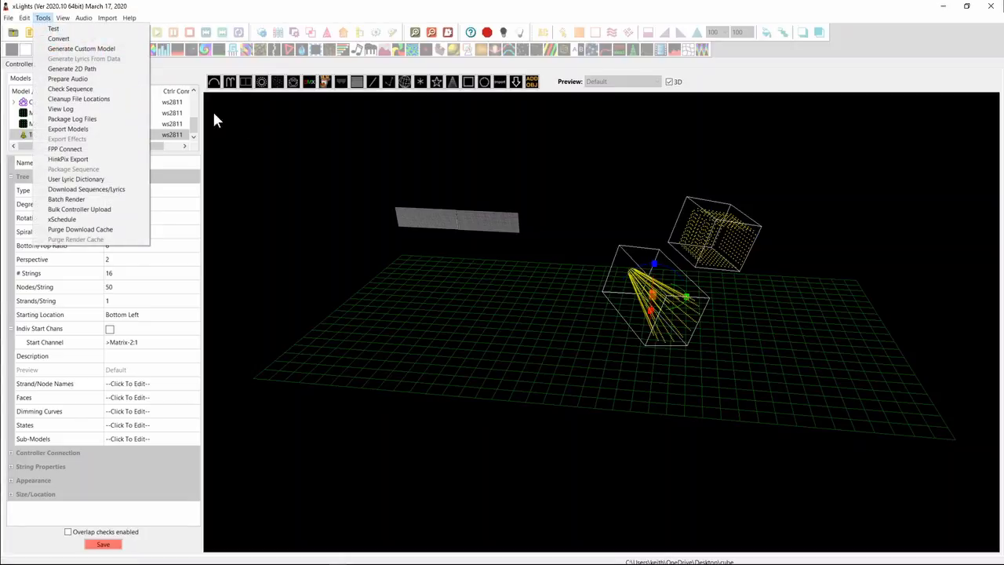
{"action": "left_click", "coordinate": [247, 132]}
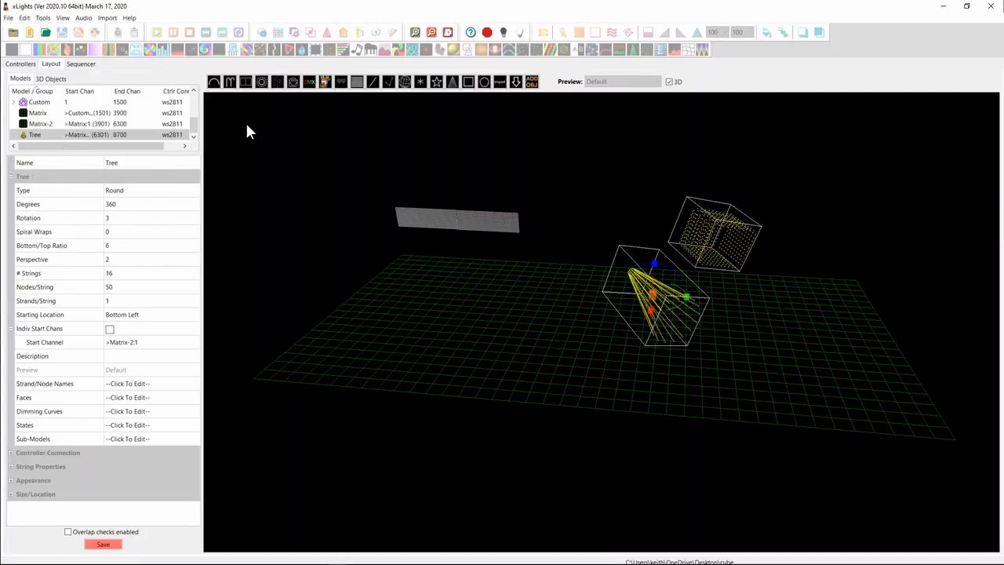
Disable Save FSEQ On Save in the sequence preferences, apply the change and acknowledge the warning.
{"action": "left_click", "coordinate": [9, 19]}
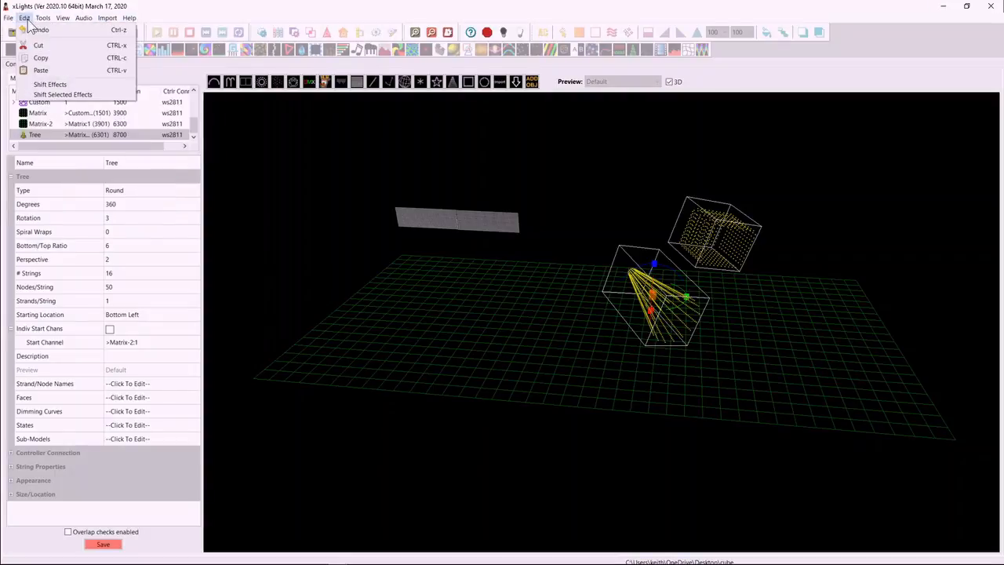
{"action": "left_click", "coordinate": [35, 92]}
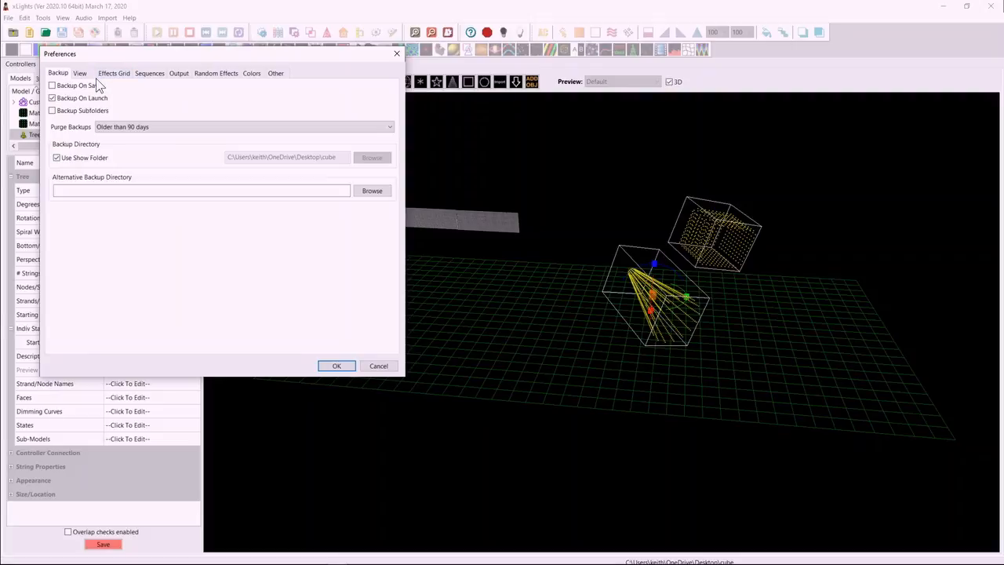
{"action": "left_click", "coordinate": [51, 99]}
{"action": "left_click", "coordinate": [84, 72]}
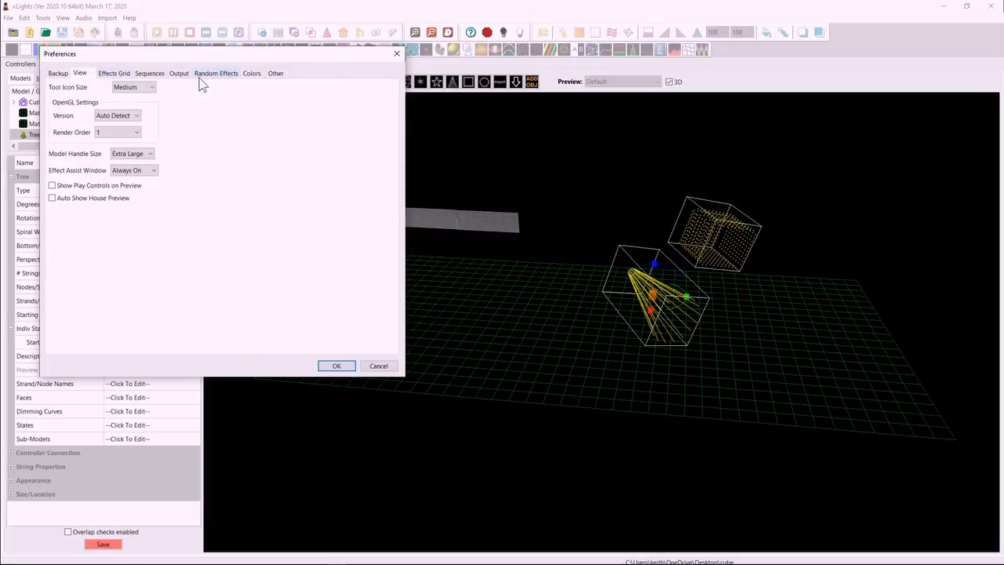
{"action": "left_click", "coordinate": [150, 74]}
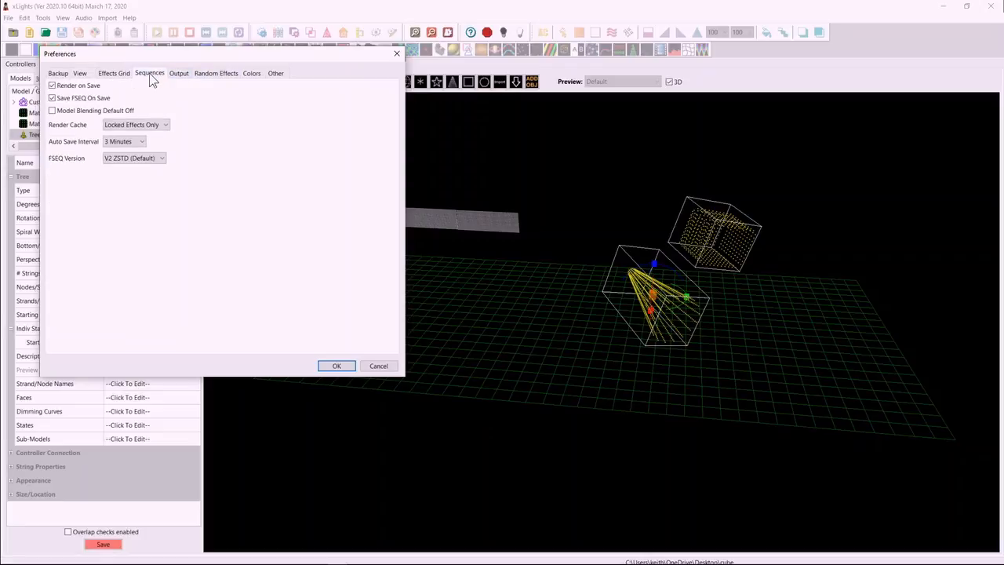
{"action": "left_click", "coordinate": [53, 99]}
{"action": "left_click", "coordinate": [335, 366]}
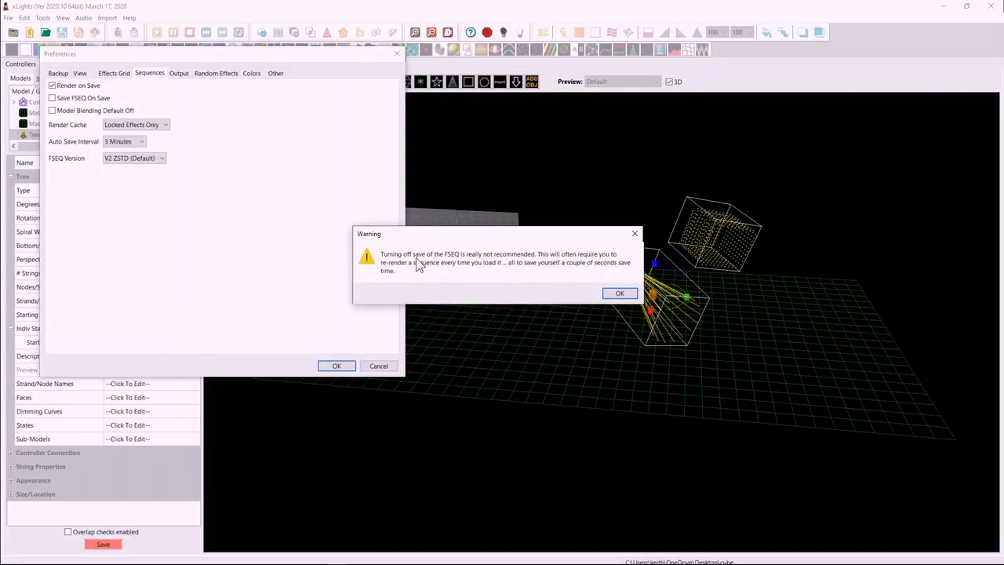
{"action": "left_click", "coordinate": [619, 294]}
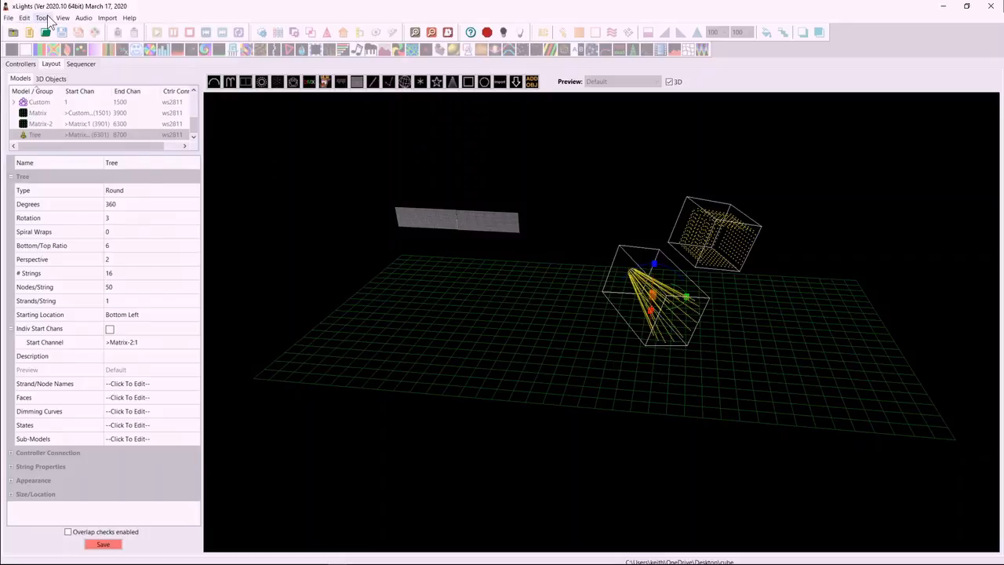
Run Check Sequence on the show and bring up its text report in Notepad++.
{"action": "left_click", "coordinate": [47, 17]}
{"action": "left_click", "coordinate": [94, 91]}
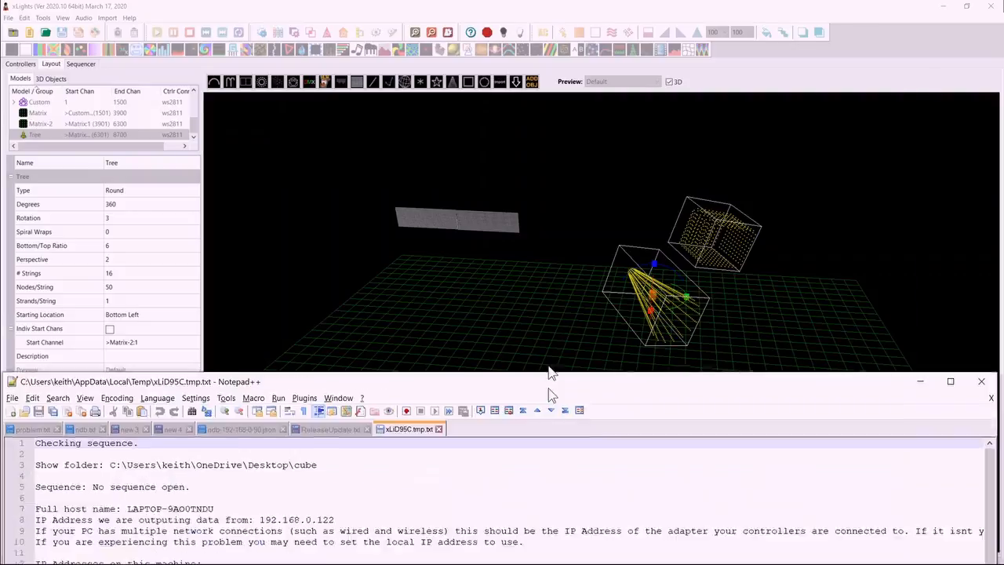
{"action": "left_click_drag", "start_coordinate": [549, 369], "coordinate": [547, 7]}
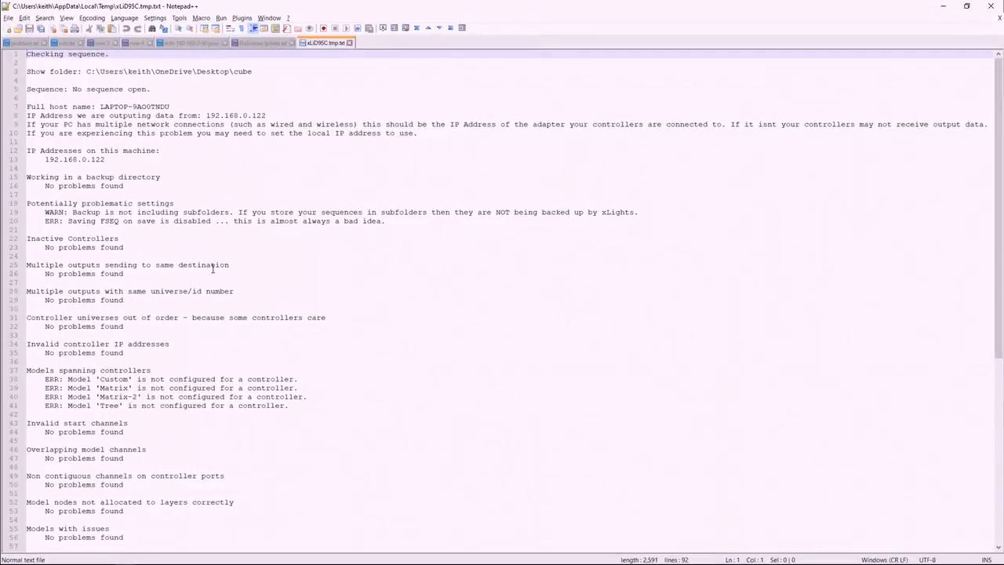
Examine the report's potentially problematic settings section, covering subfolder backups and FSEQ saving.
{"action": "left_click", "coordinate": [43, 124]}
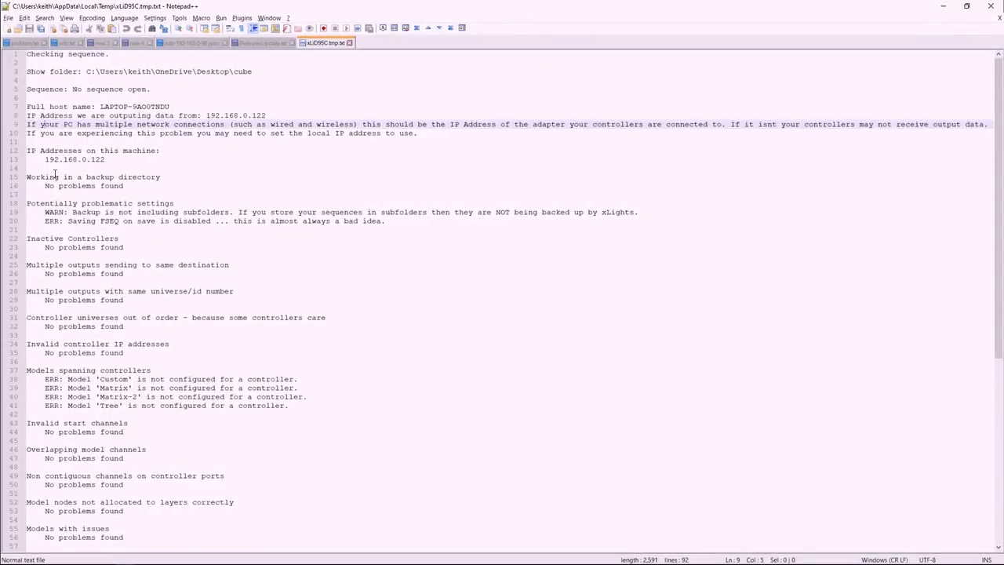
{"action": "left_click", "coordinate": [28, 204]}
{"action": "left_click_drag", "start_coordinate": [29, 204], "coordinate": [194, 206]}
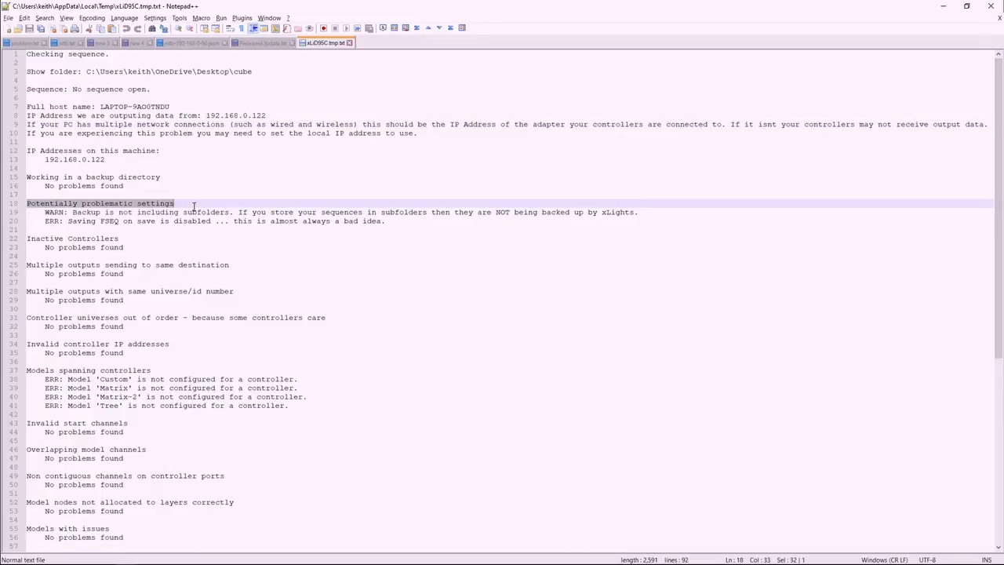
{"action": "left_click", "coordinate": [107, 213]}
{"action": "left_click_drag", "start_coordinate": [131, 213], "coordinate": [640, 212]}
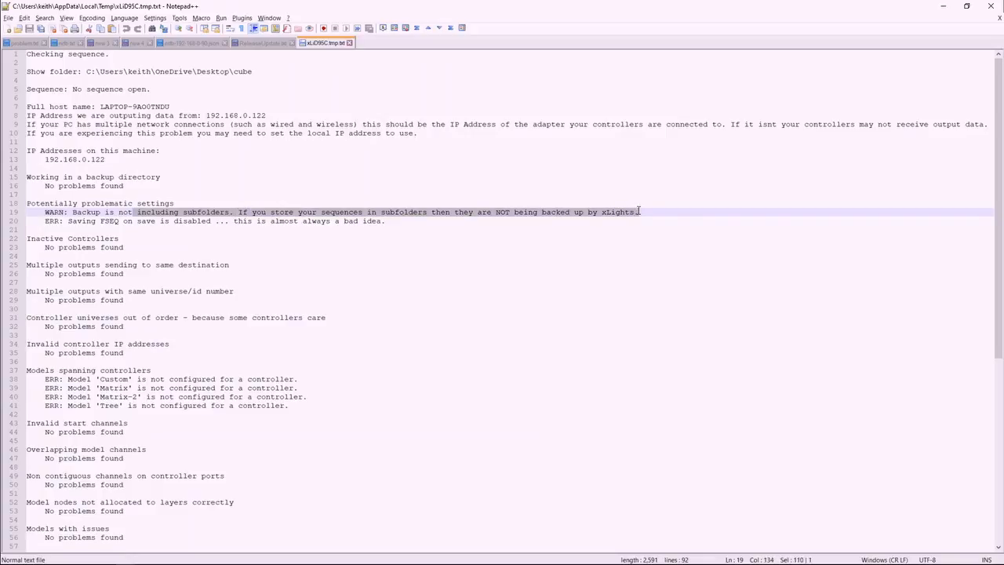
{"action": "left_click", "coordinate": [640, 212]}
{"action": "left_click_drag", "start_coordinate": [297, 211], "coordinate": [432, 212]}
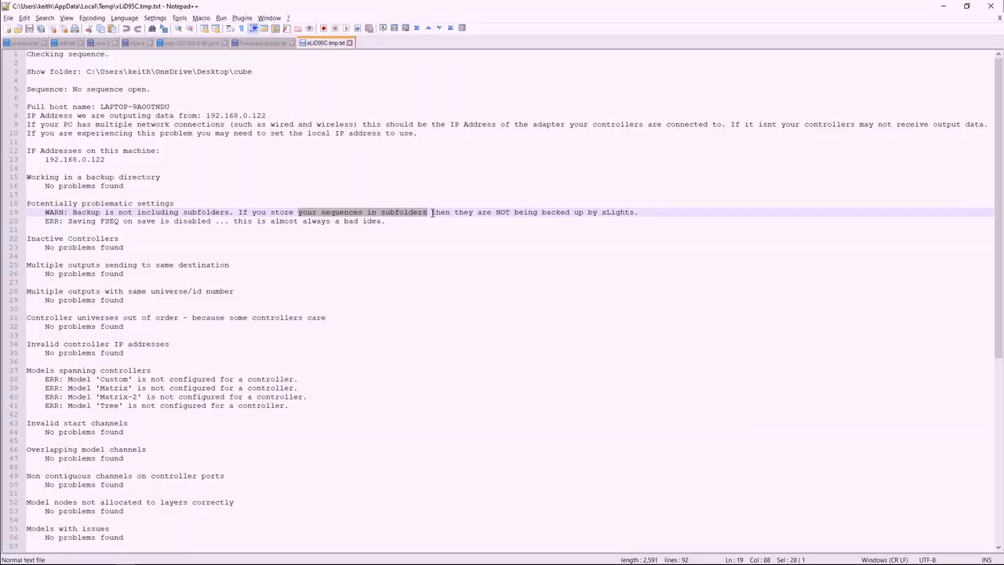
{"action": "left_click_drag", "start_coordinate": [649, 212], "coordinate": [196, 222]}
{"action": "left_click", "coordinate": [119, 213]}
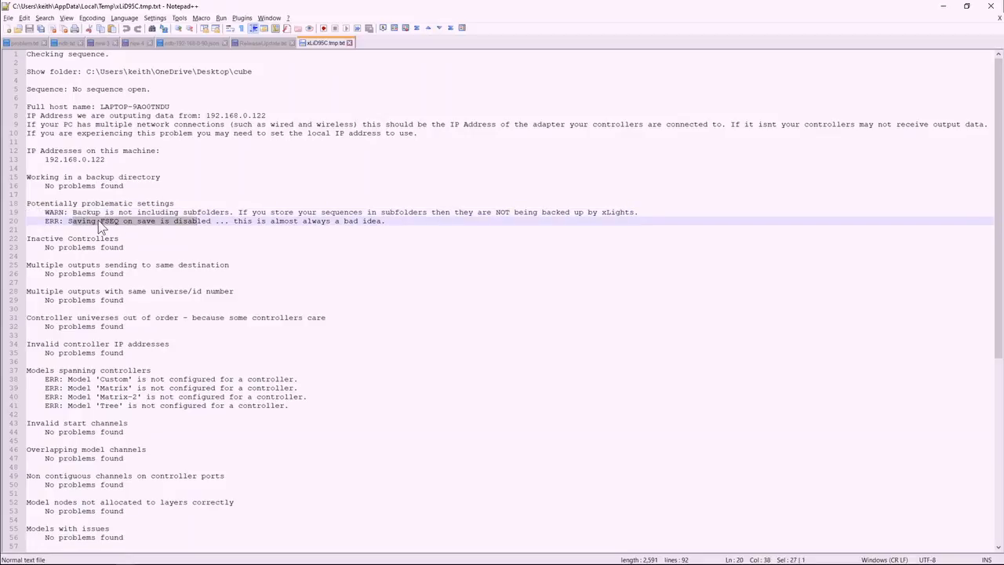
{"action": "left_click", "coordinate": [67, 222]}
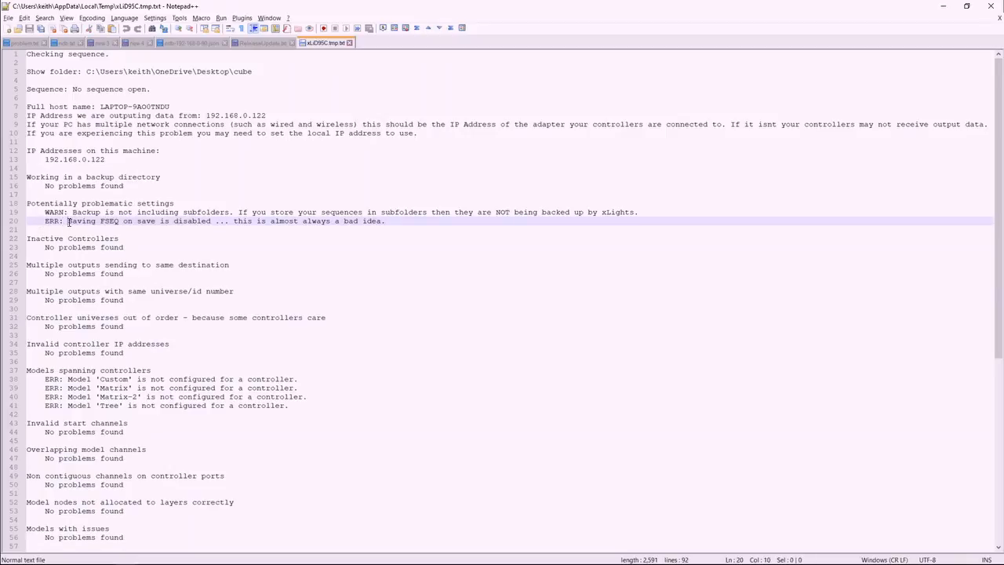
Highlight the report's error line about disabled FSEQ saving and switch back to xLights.
{"action": "left_click_drag", "start_coordinate": [68, 222], "coordinate": [400, 222]}
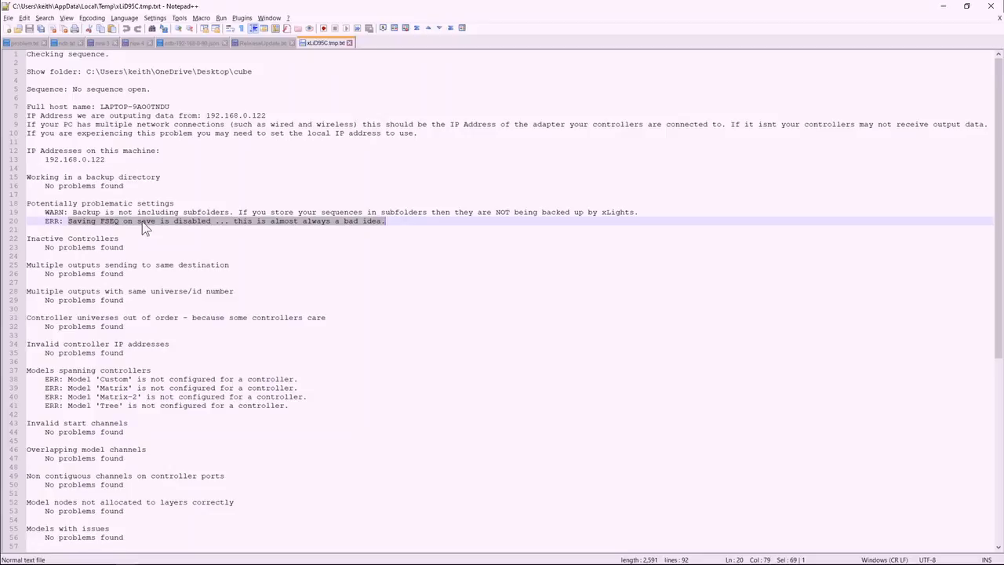
{"action": "left_click_drag", "start_coordinate": [785, 6], "coordinate": [786, 564]}
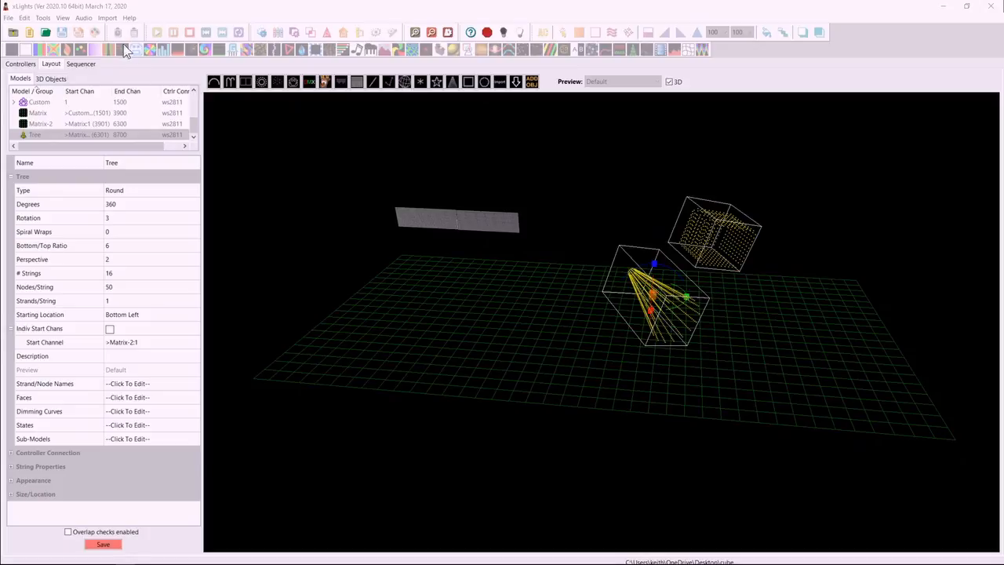
Enable Backup Subfolders and Backup On Launch in the backup preferences and apply the changes.
{"action": "left_click", "coordinate": [9, 17]}
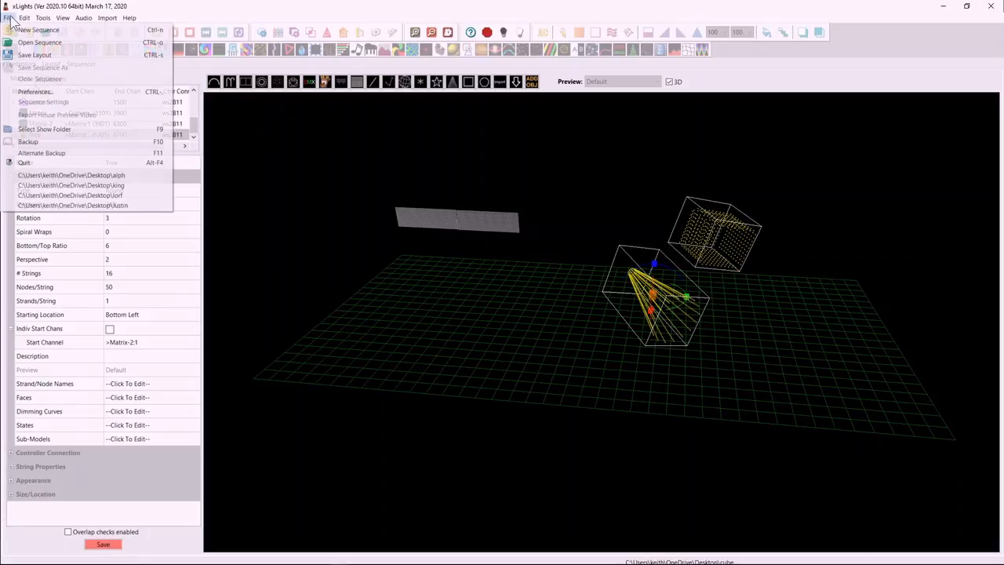
{"action": "left_click", "coordinate": [36, 92]}
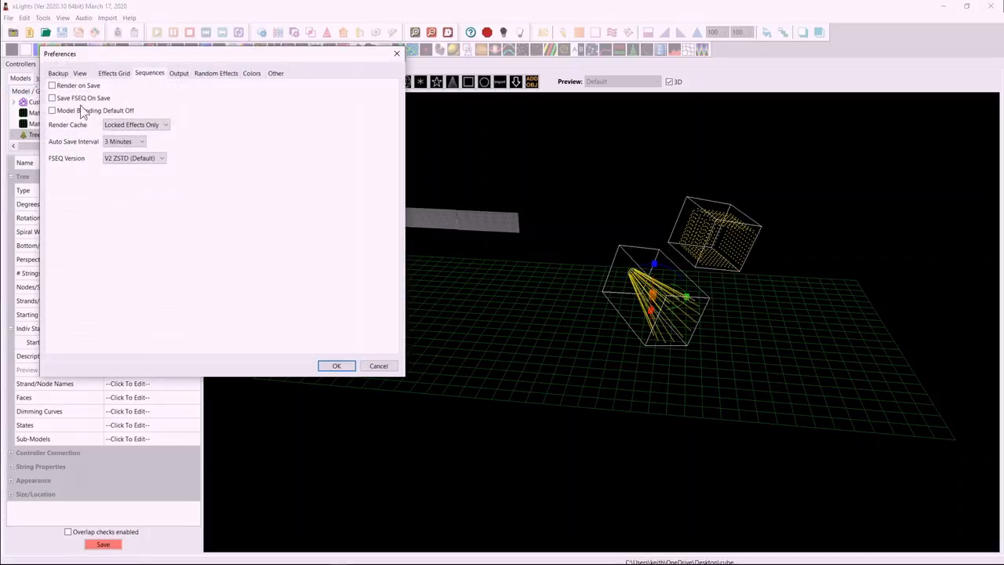
{"action": "left_click", "coordinate": [60, 75]}
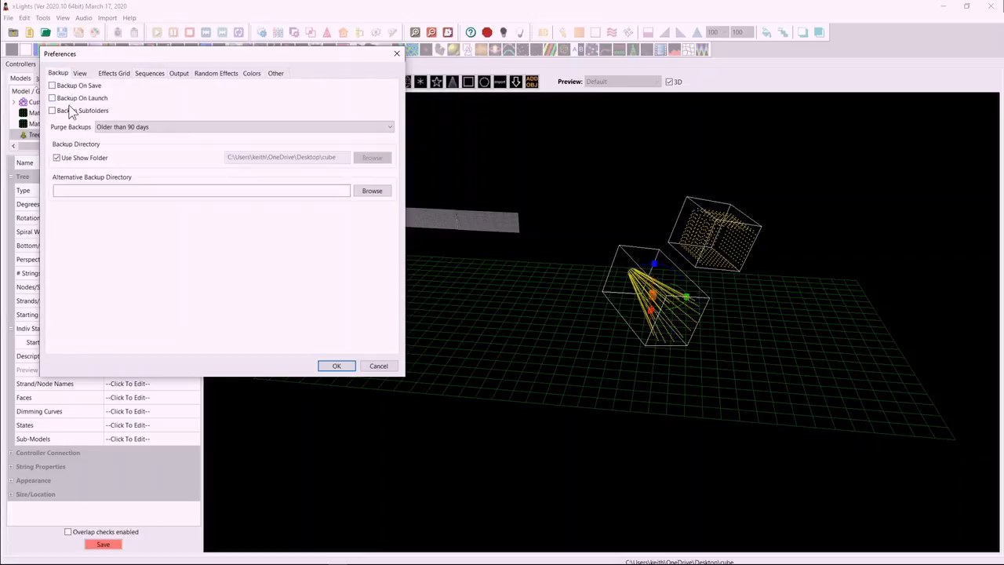
{"action": "left_click", "coordinate": [75, 111]}
{"action": "left_click", "coordinate": [78, 99]}
{"action": "left_click", "coordinate": [336, 367]}
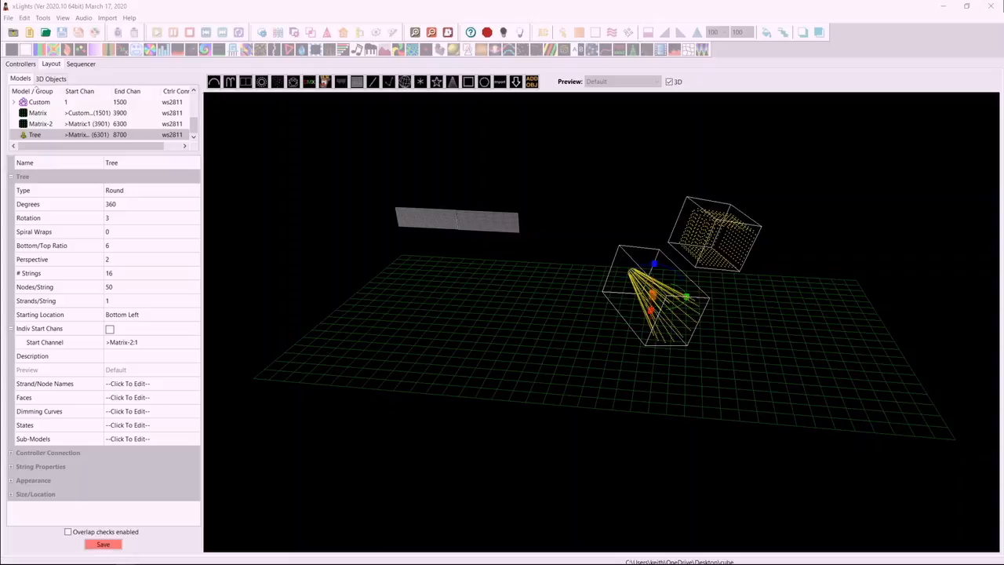
Add a second Gridlines object to the 3D layout and rotate it together with the floor gridlines.
{"action": "left_click", "coordinate": [533, 84]}
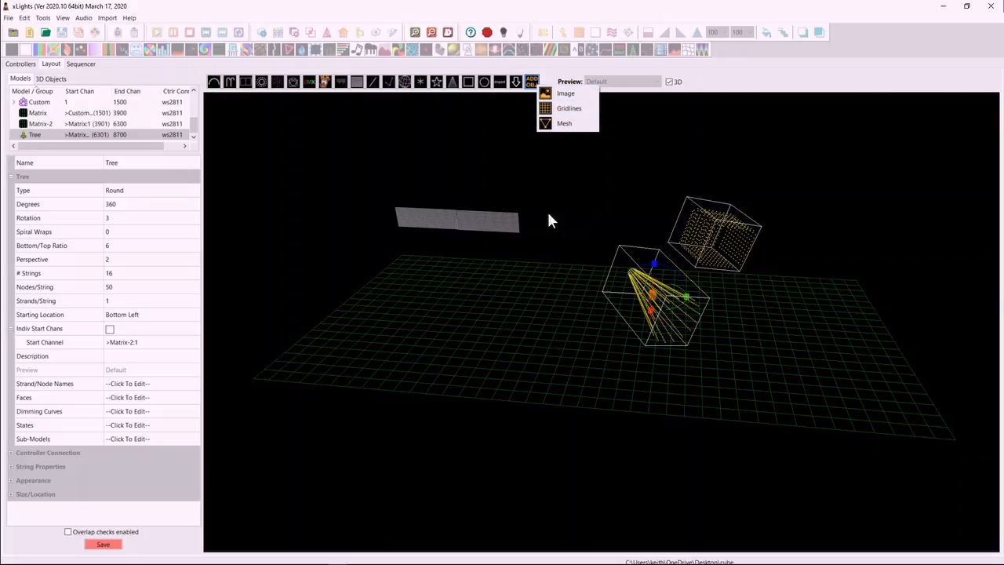
{"action": "left_click", "coordinate": [565, 109]}
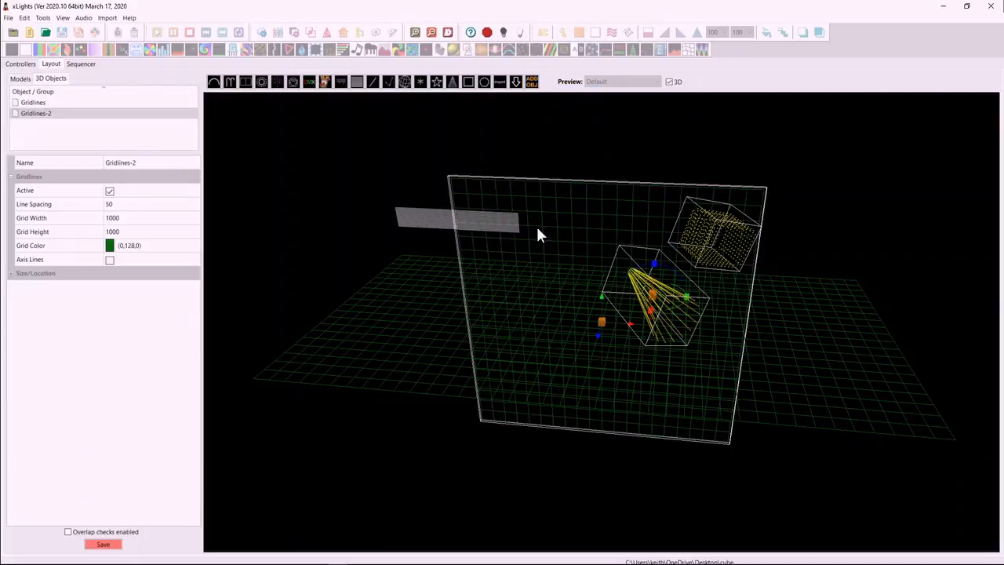
{"action": "left_click", "coordinate": [402, 318]}
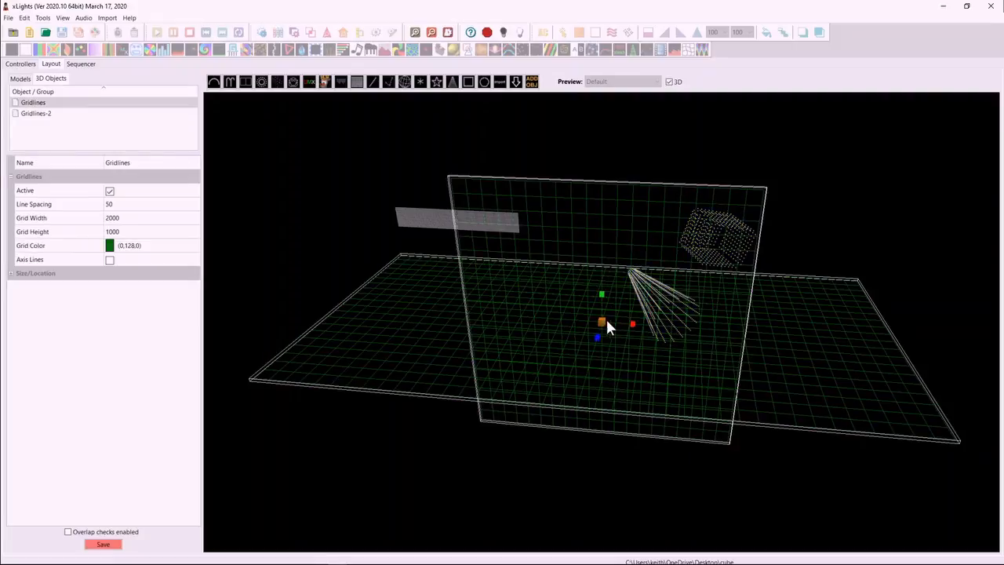
{"action": "left_click", "coordinate": [602, 328]}
{"action": "left_click_drag", "start_coordinate": [632, 326], "coordinate": [734, 399]}
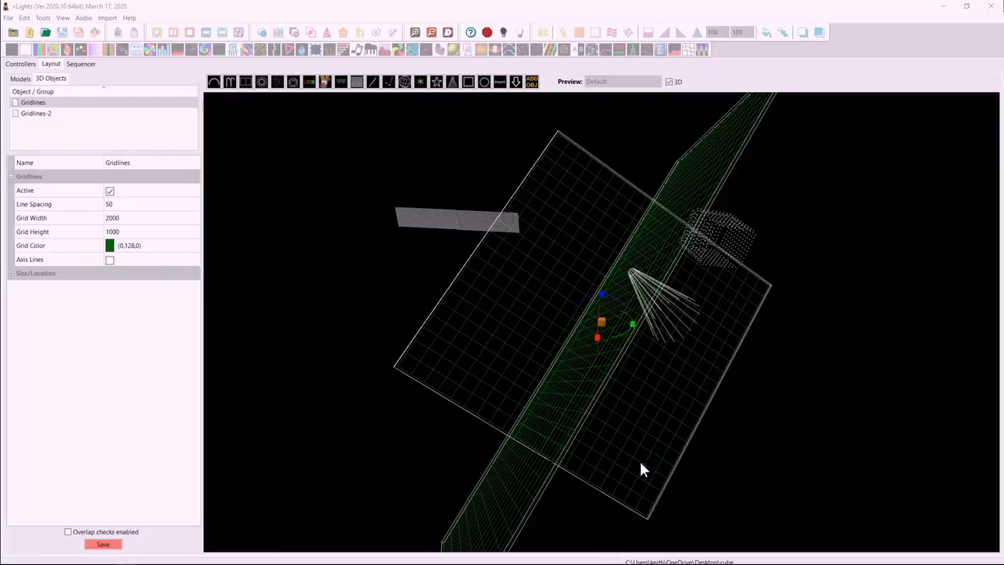
Move the two selected gridlines objects together along the X axis and scale them as a group.
{"action": "left_click", "coordinate": [606, 331]}
{"action": "left_click_drag", "start_coordinate": [630, 329], "coordinate": [694, 335]}
{"action": "left_click", "coordinate": [667, 335]}
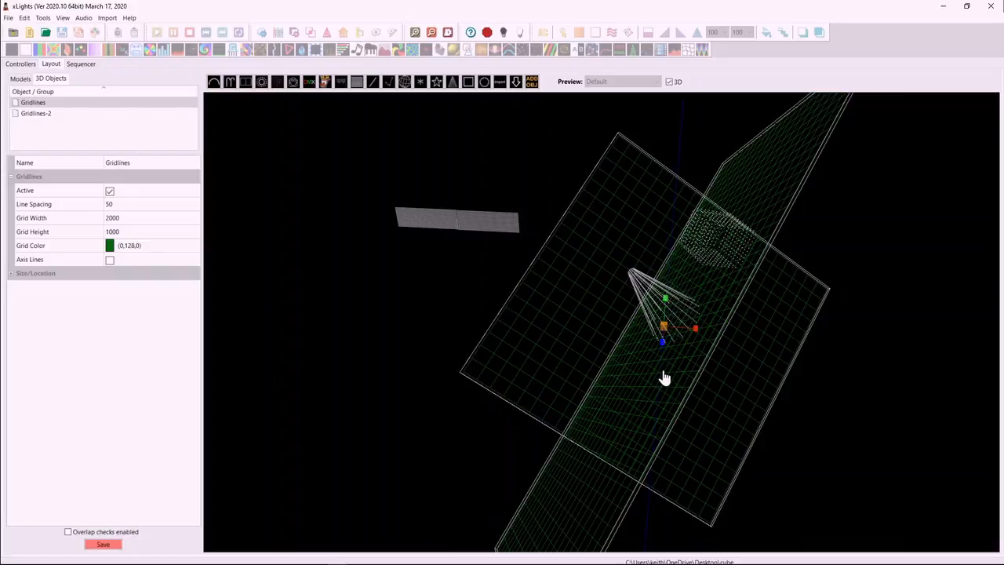
{"action": "left_click_drag", "start_coordinate": [699, 335], "coordinate": [766, 354]}
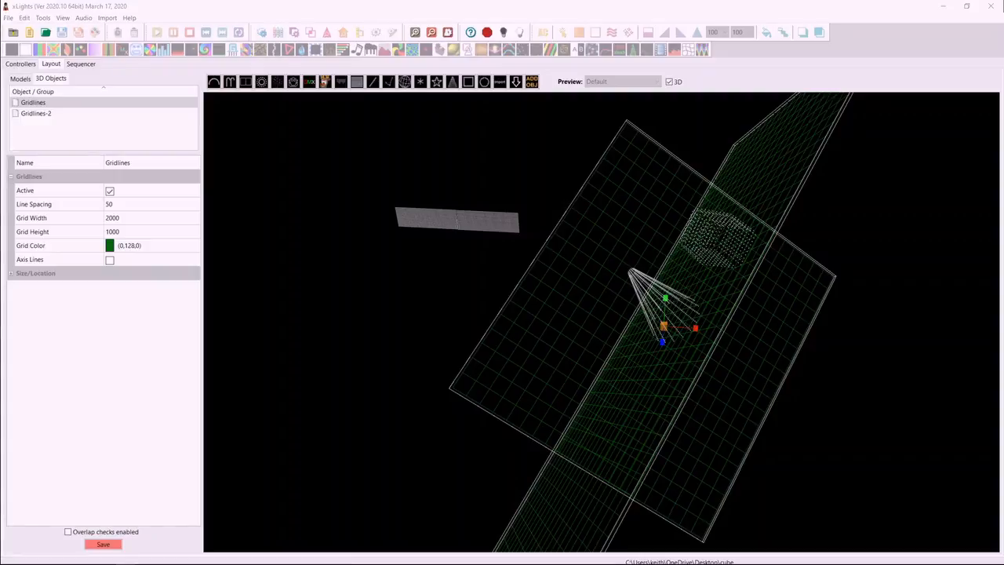
Inspect the HinksPix Export dialog with the aaa.fseq sequence selected and the Media column widened, and close it without exporting.
{"action": "left_click", "coordinate": [43, 18]}
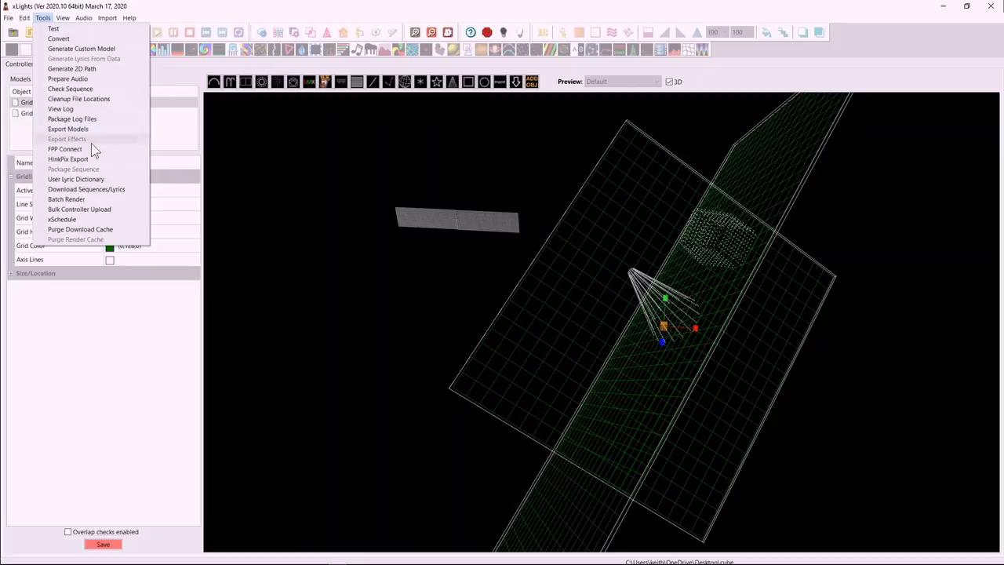
{"action": "left_click", "coordinate": [75, 161]}
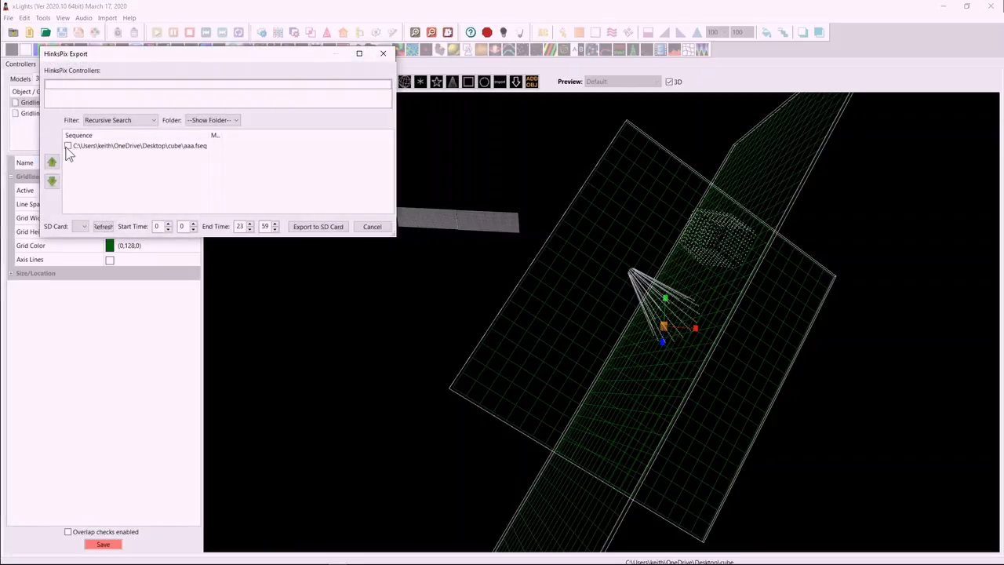
{"action": "left_click", "coordinate": [68, 147]}
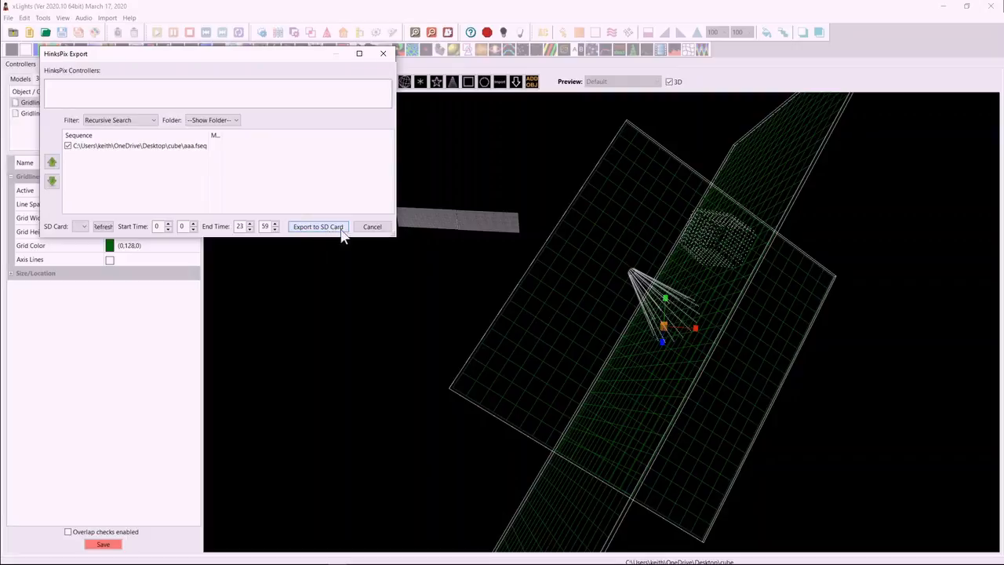
{"action": "left_click_drag", "start_coordinate": [399, 236], "coordinate": [466, 233]}
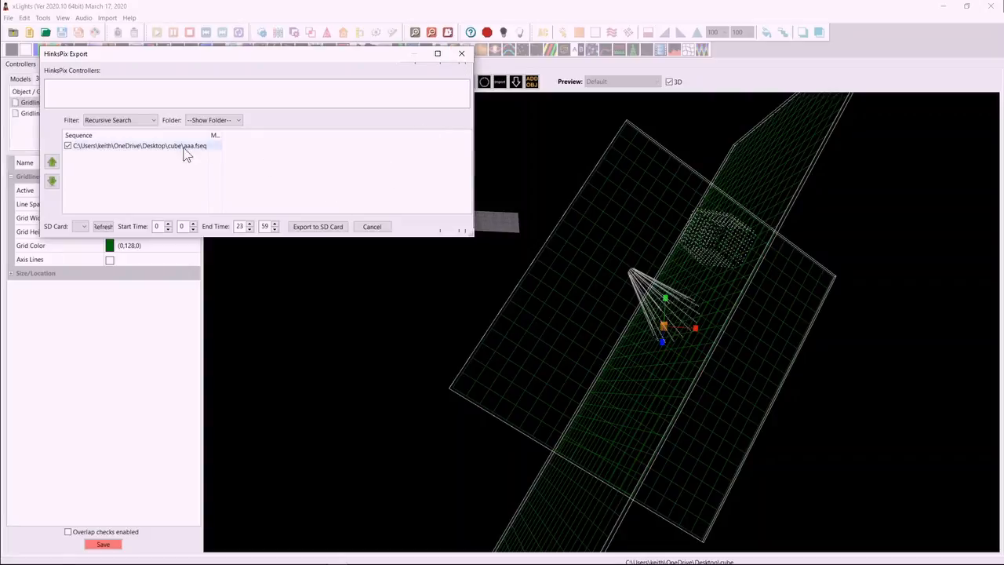
{"action": "left_click_drag", "start_coordinate": [218, 135], "coordinate": [313, 135]}
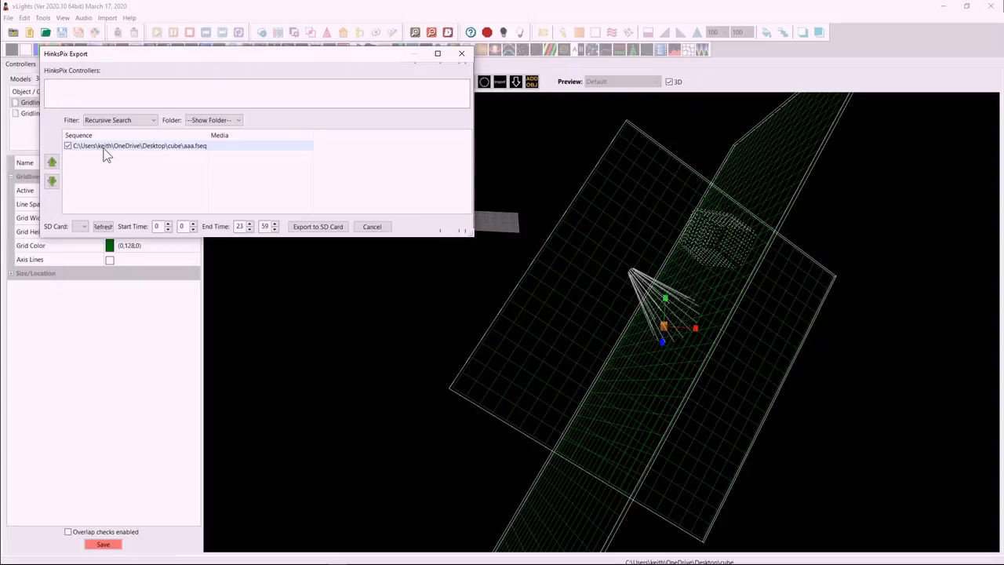
{"action": "left_click", "coordinate": [462, 53]}
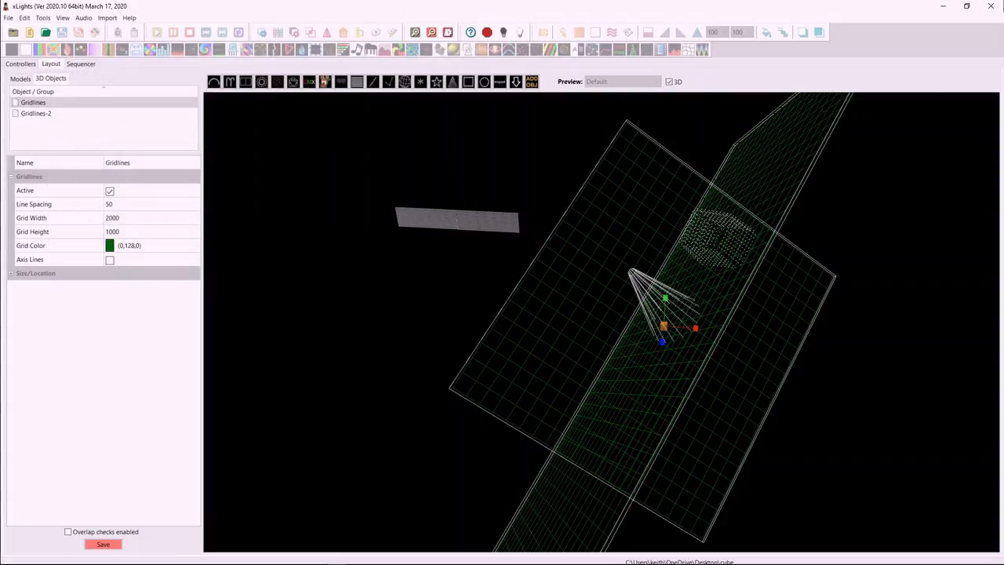
Scale the Tree and Custom cube models together along their axes to enlarge them in the 3D layout.
{"action": "left_click", "coordinate": [680, 305]}
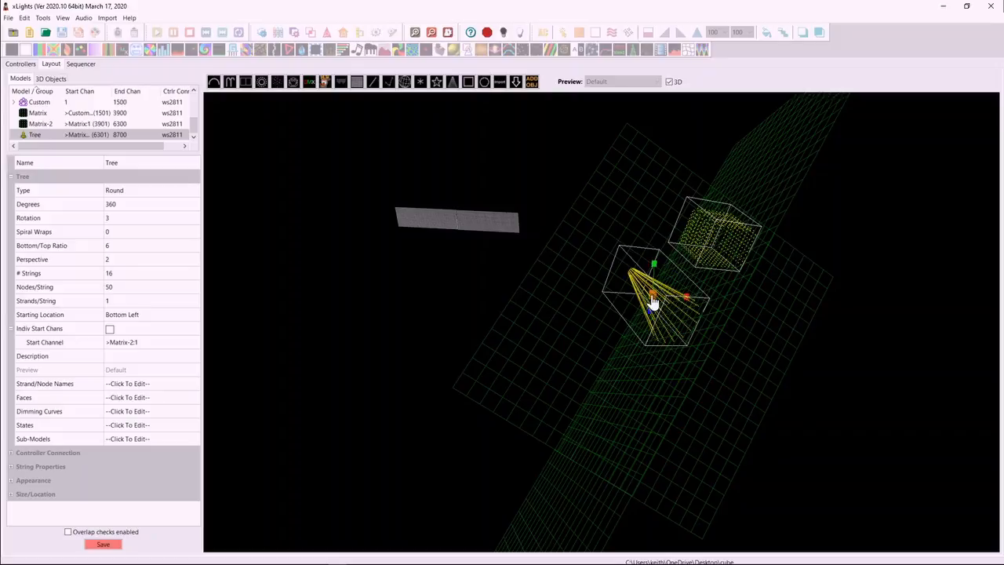
{"action": "left_click_drag", "start_coordinate": [686, 298], "coordinate": [722, 305]}
{"action": "left_click_drag", "start_coordinate": [654, 265], "coordinate": [656, 155]}
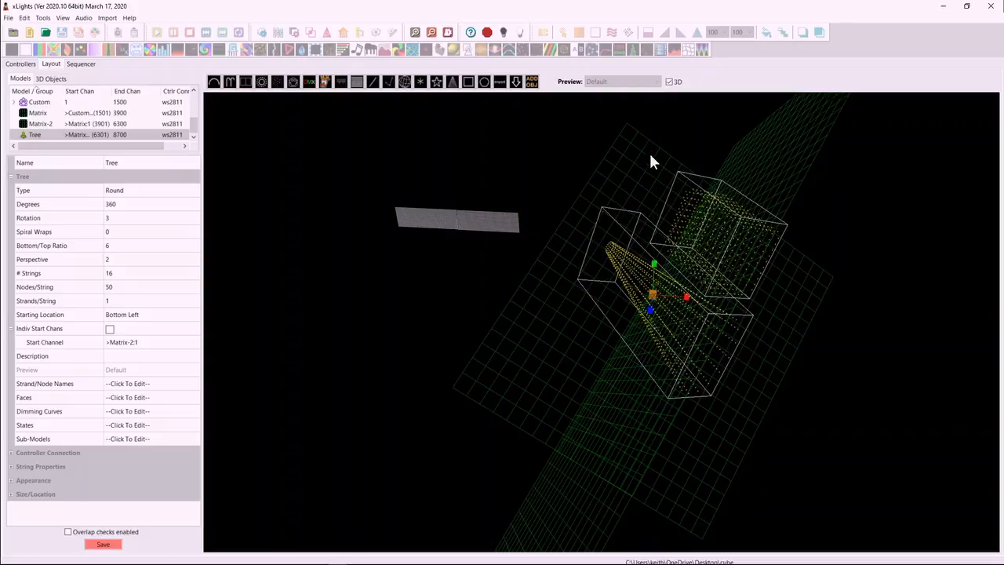
{"action": "left_click_drag", "start_coordinate": [651, 310], "coordinate": [616, 343]}
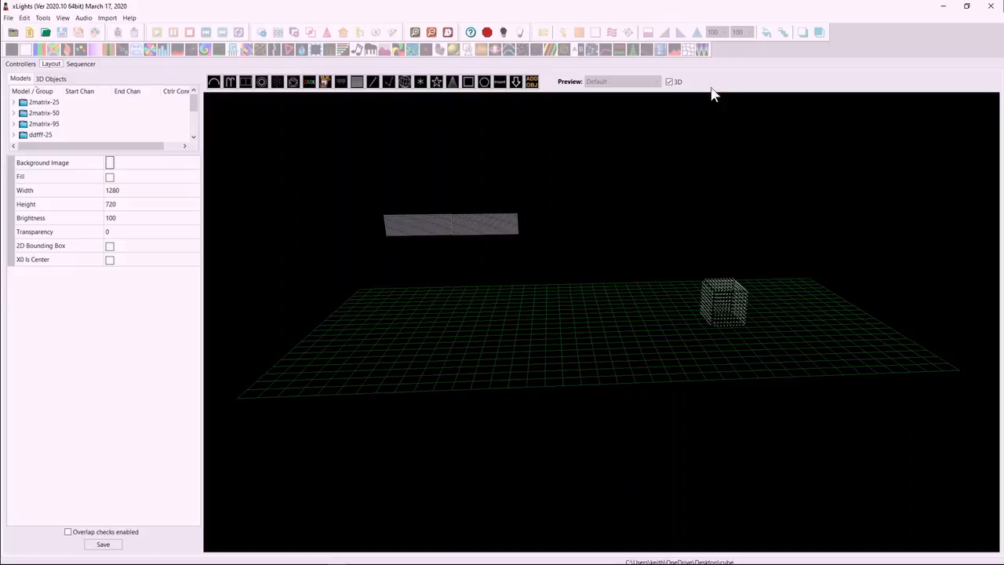
Switch the layout preview from 3D to 2D with both matrices and the cube in view.
{"action": "left_click", "coordinate": [669, 81]}
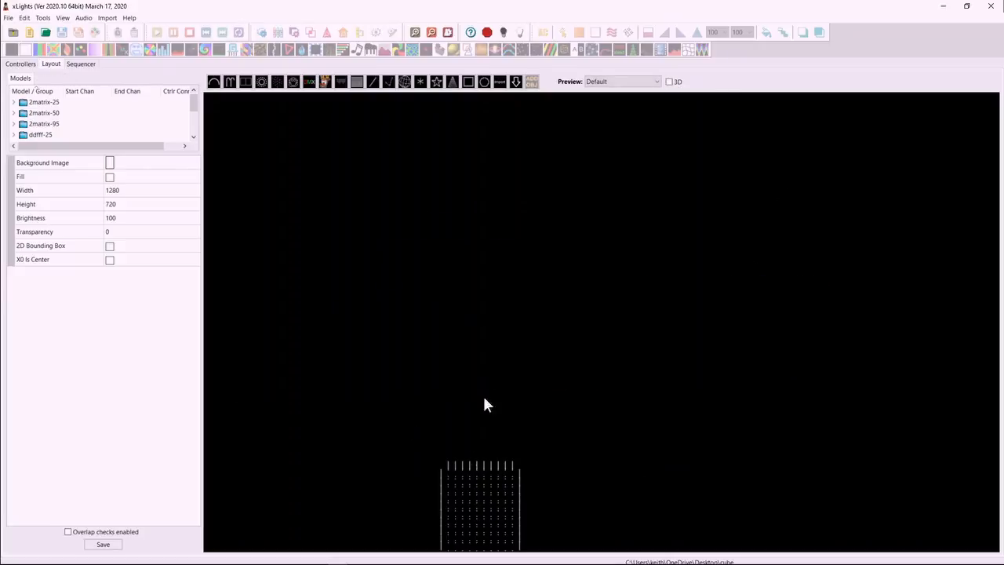
{"action": "scroll", "coordinate": [484, 356], "scroll_direction": "down", "scroll_amount": 3}
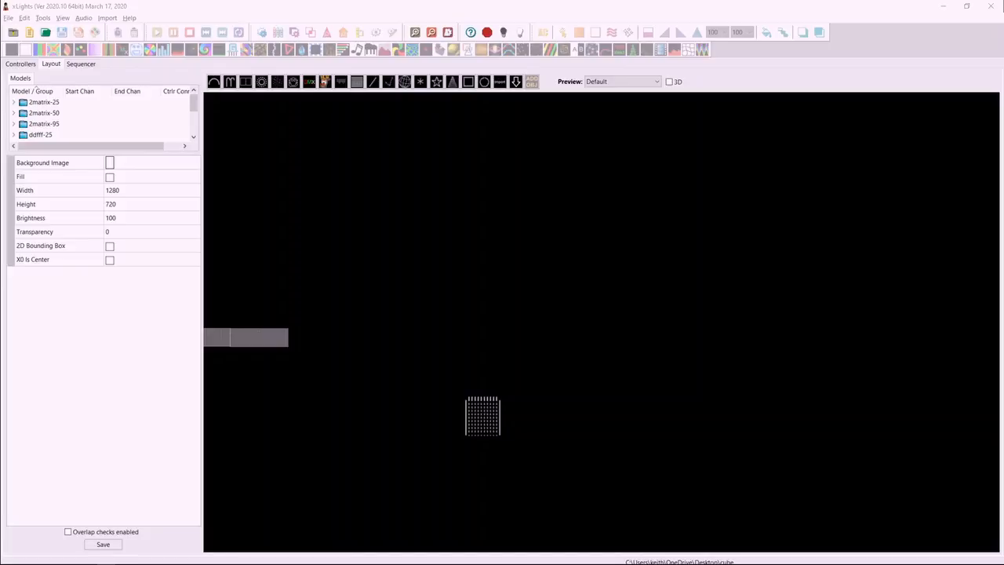
Browse the manufacturer list on the GDTF Share website, show the fixtures from EDGE, and return to xLights.
{"action": "left_click_drag", "start_coordinate": [572, 19], "coordinate": [530, 0]}
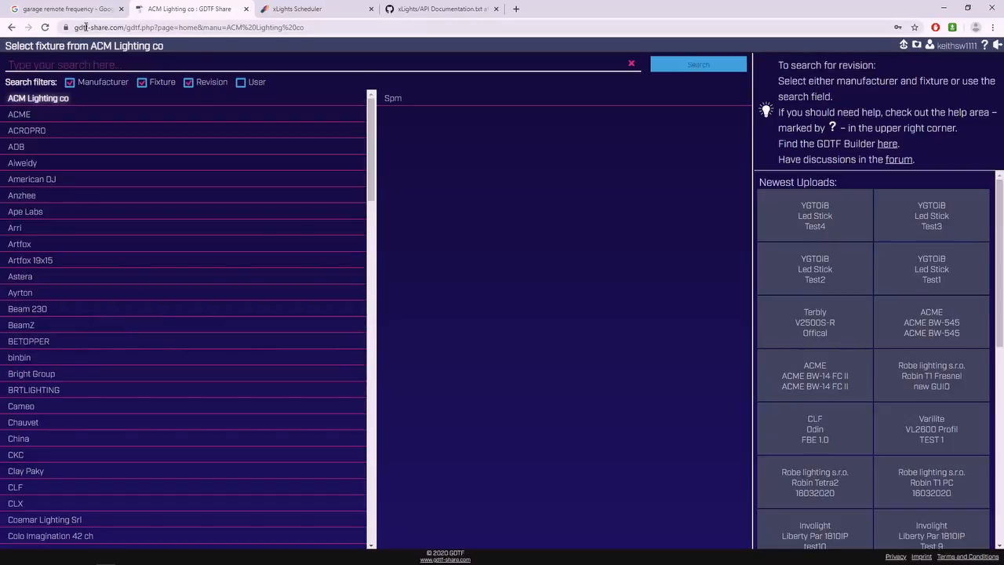
{"action": "scroll", "coordinate": [79, 259], "scroll_direction": "down", "scroll_amount": 8}
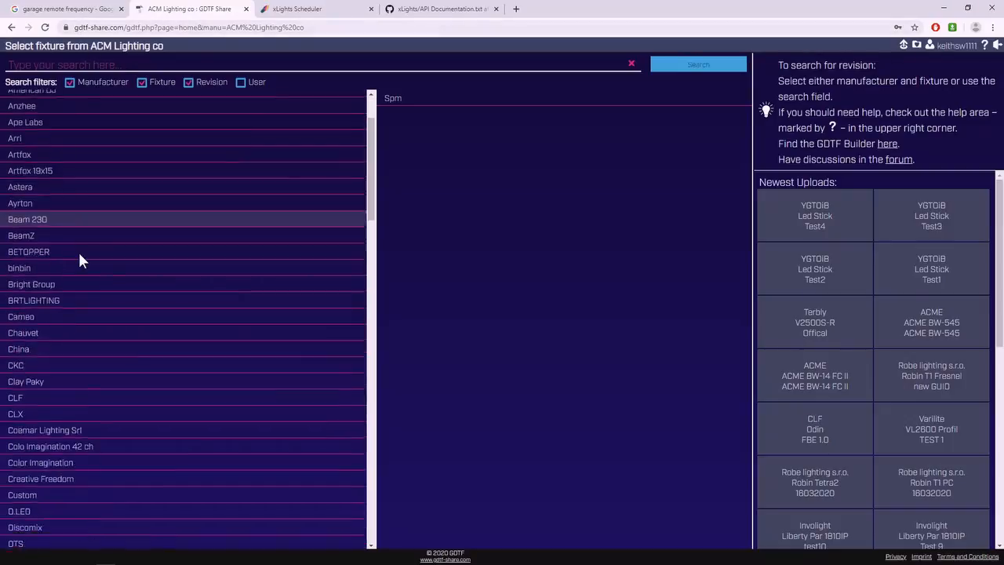
{"action": "scroll", "coordinate": [86, 258], "scroll_direction": "down", "scroll_amount": 12}
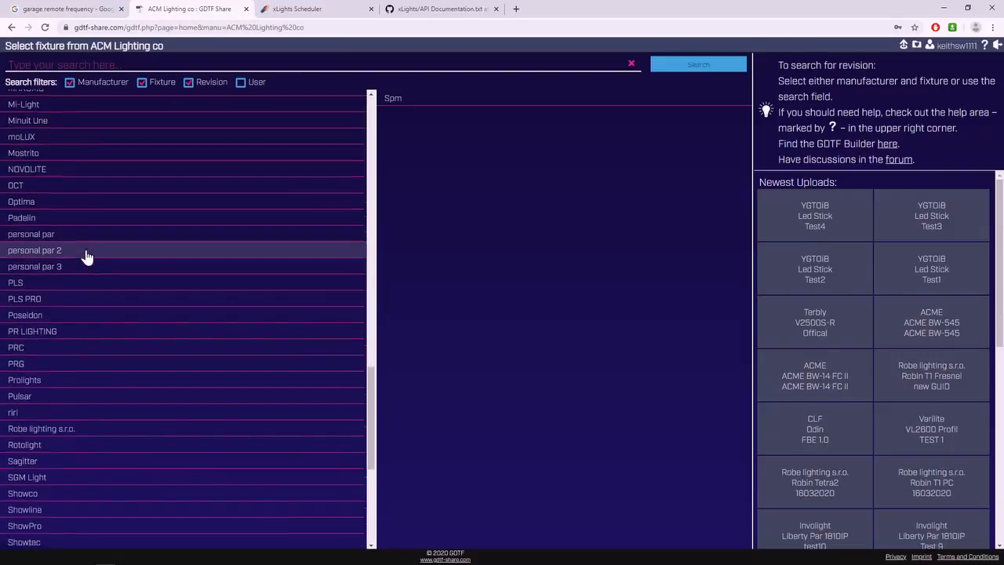
{"action": "scroll", "coordinate": [83, 259], "scroll_direction": "up", "scroll_amount": 12}
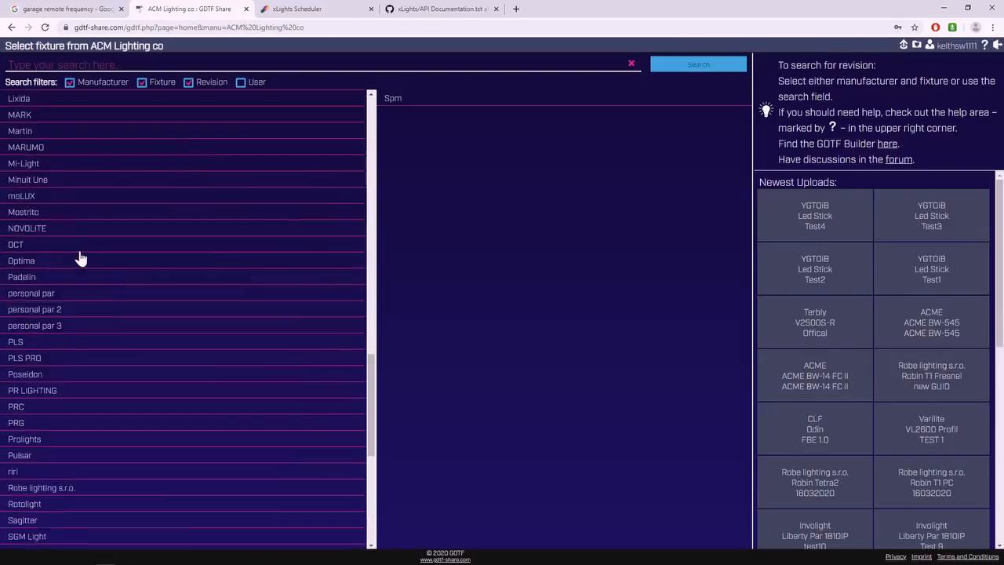
{"action": "scroll", "coordinate": [80, 259], "scroll_direction": "up", "scroll_amount": 6}
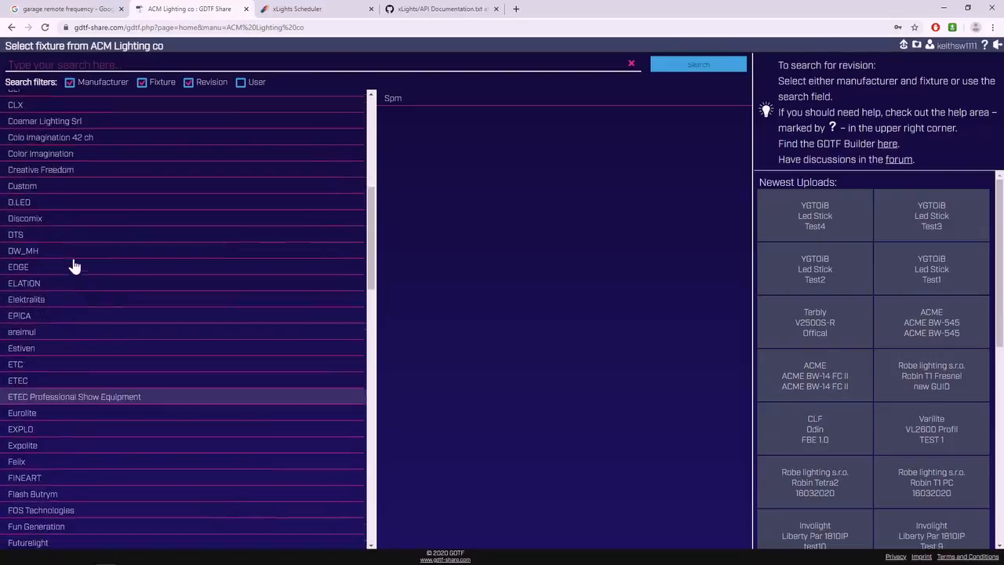
{"action": "left_click", "coordinate": [21, 335]}
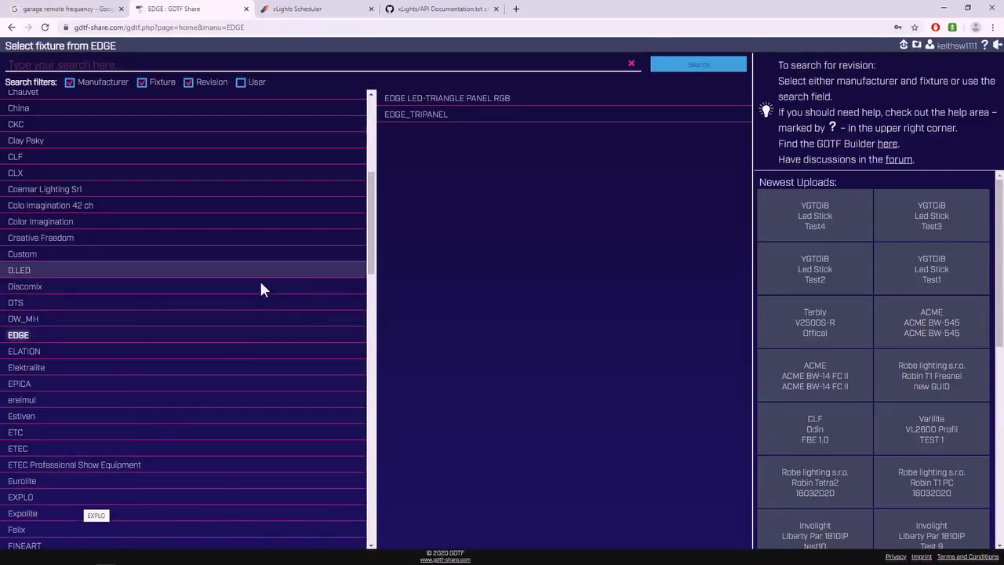
{"action": "left_click", "coordinate": [945, 8]}
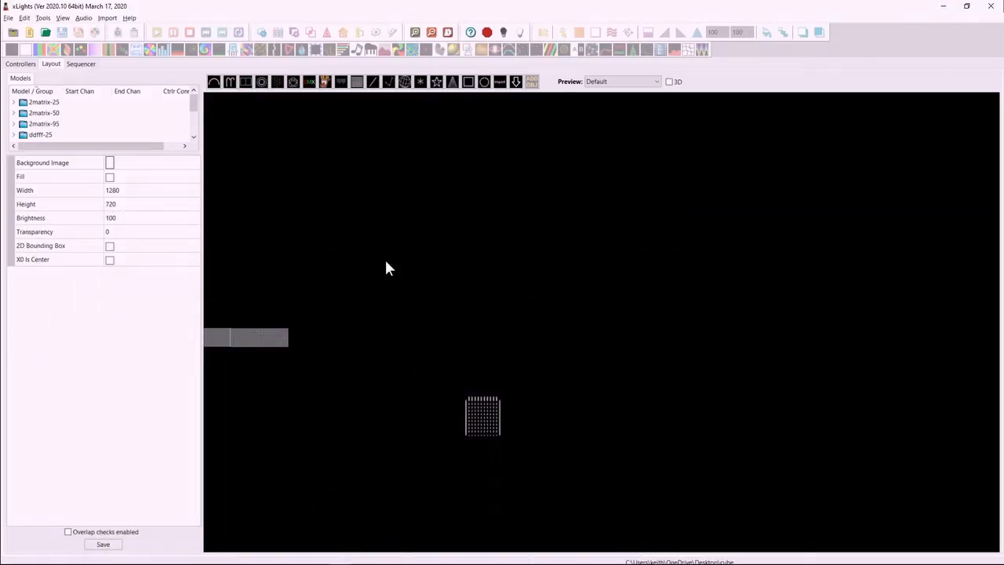
{"action": "left_click", "coordinate": [502, 82]}
{"action": "left_click_drag", "start_coordinate": [421, 209], "coordinate": [466, 260]}
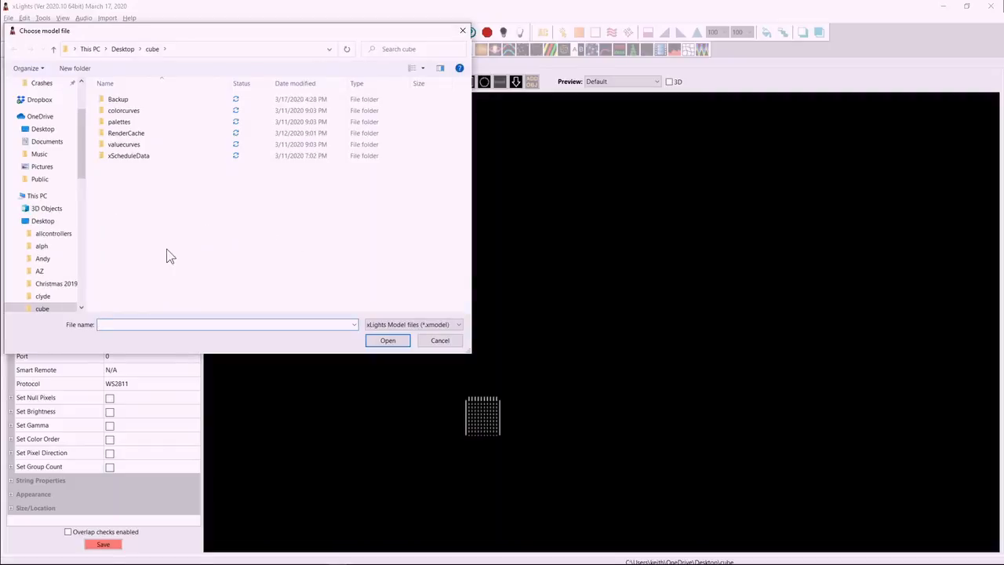
{"action": "left_click", "coordinate": [41, 129]}
{"action": "left_click", "coordinate": [414, 324]}
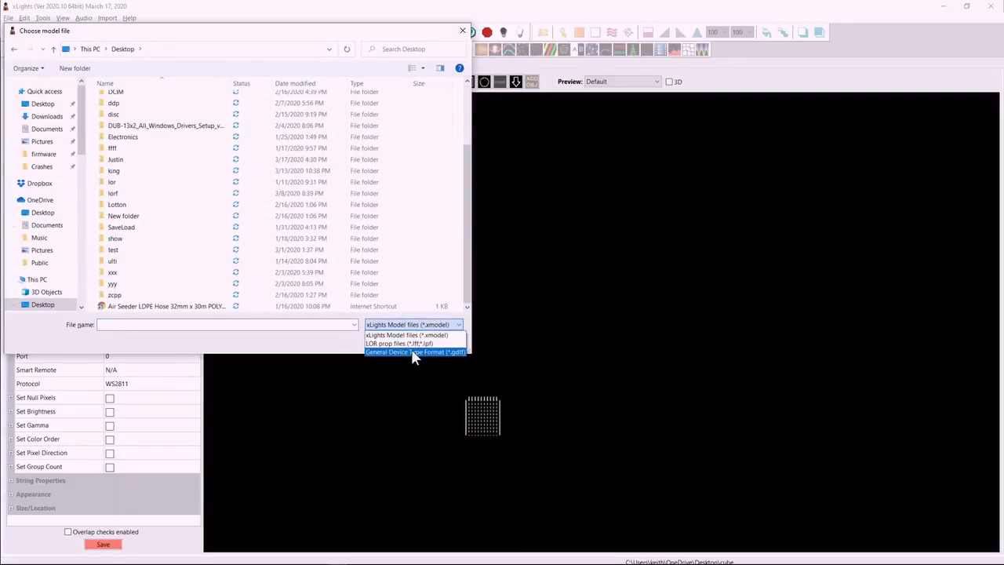
{"action": "left_click", "coordinate": [420, 346]}
{"action": "left_click_drag", "start_coordinate": [471, 231], "coordinate": [470, 290]}
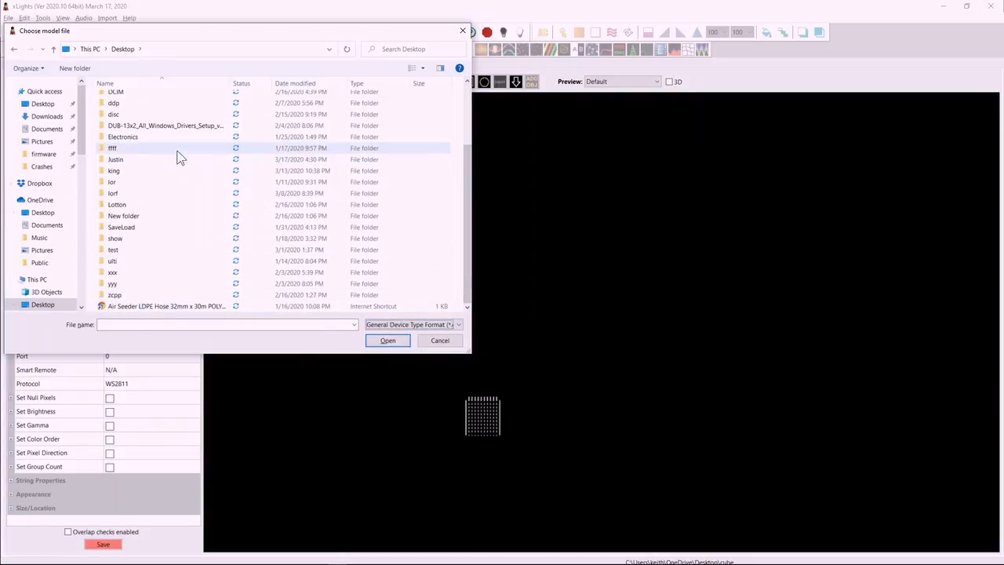
{"action": "left_click", "coordinate": [412, 50]}
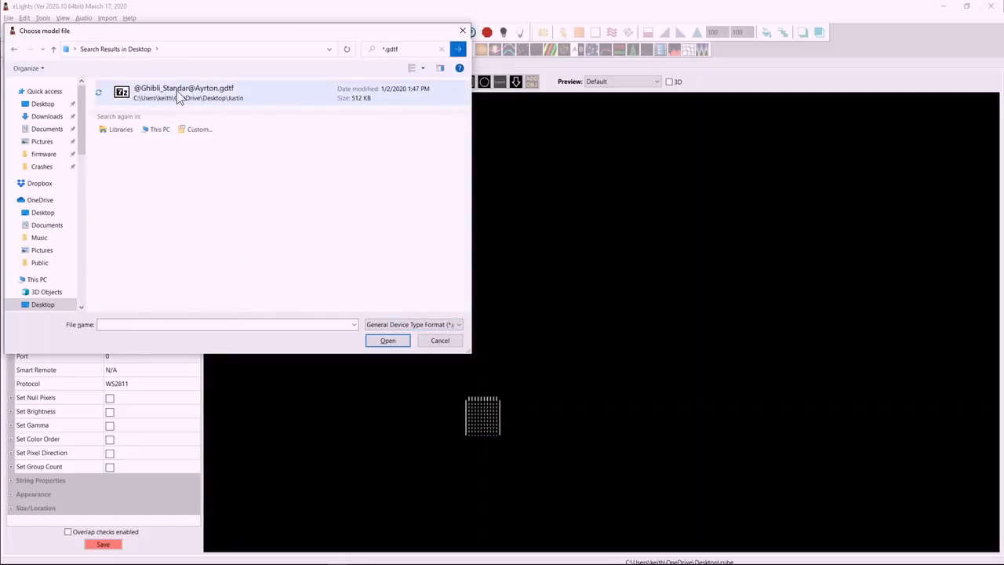
{"action": "double_click", "coordinate": [204, 94]}
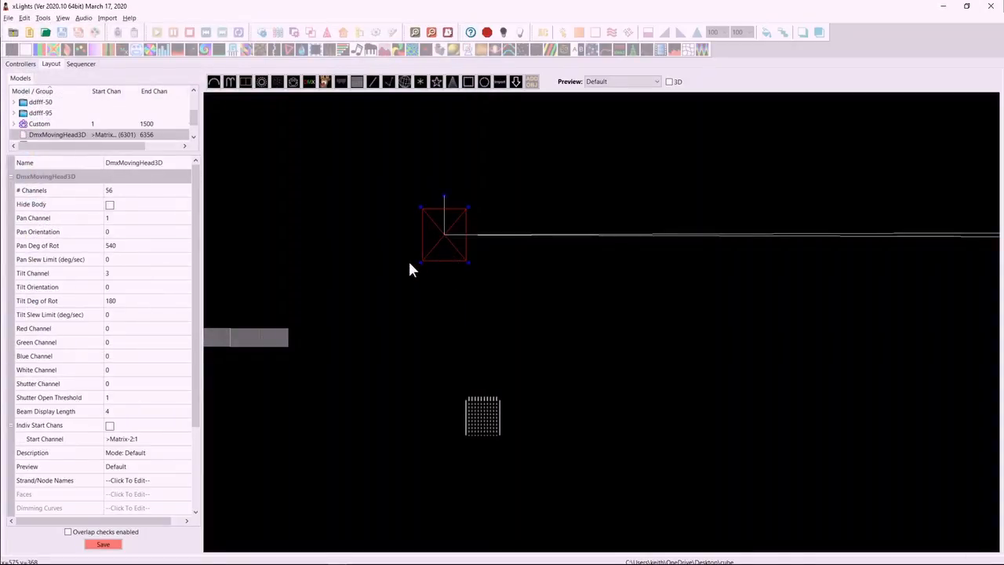
Nudge the imported moving head slightly upward in the 2D layout and review the AnimationWheel1 entries in its state definitions.
{"action": "left_click_drag", "start_coordinate": [455, 229], "coordinate": [456, 215]}
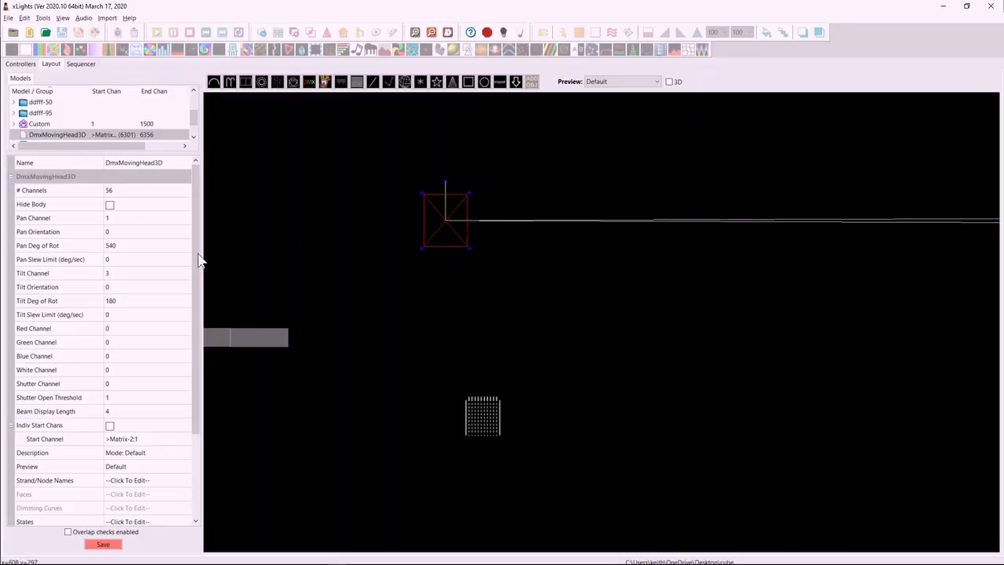
{"action": "left_click_drag", "start_coordinate": [197, 181], "coordinate": [202, 291]}
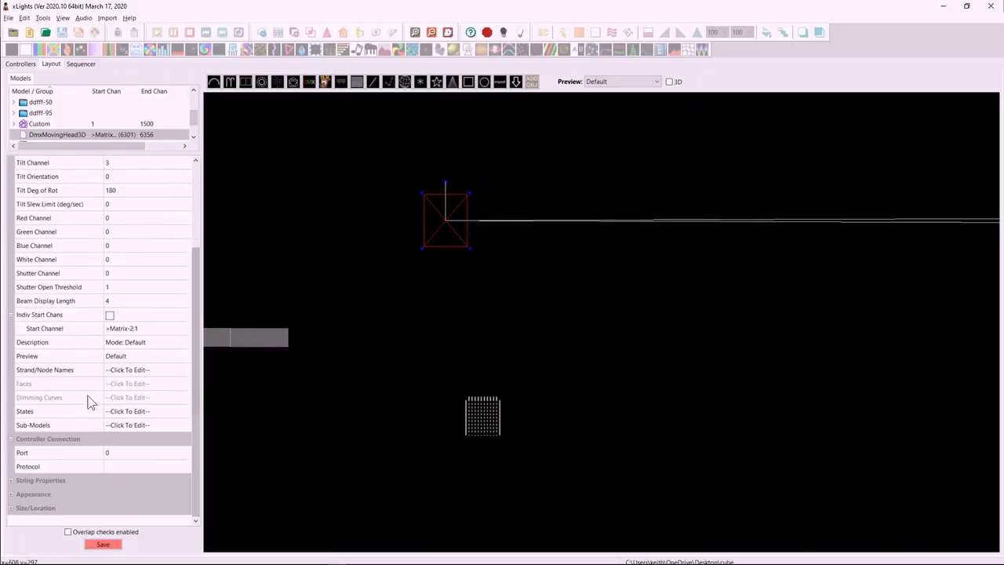
{"action": "left_click", "coordinate": [139, 411]}
{"action": "left_click", "coordinate": [183, 409]}
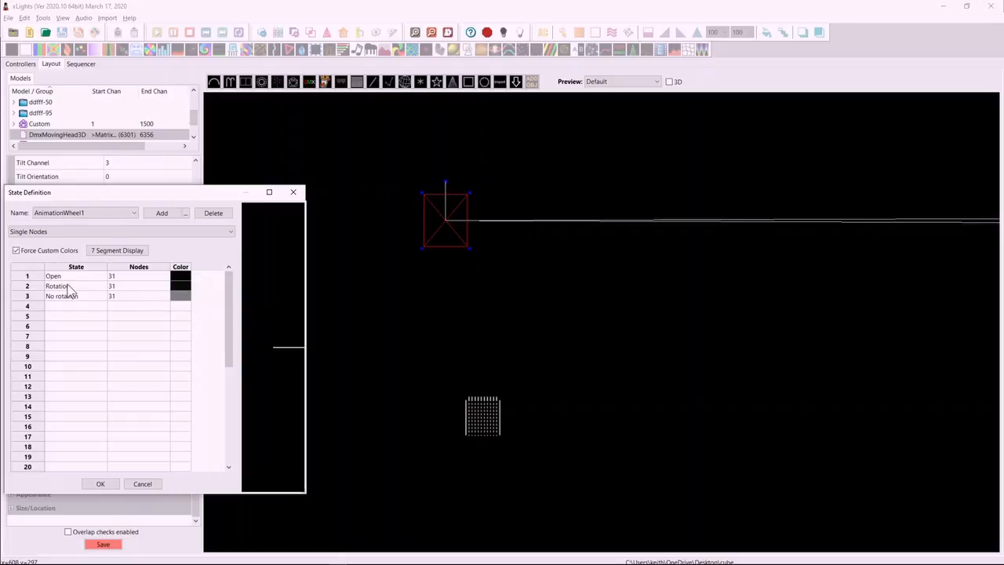
{"action": "left_click", "coordinate": [66, 280]}
{"action": "key", "text": "Down"}
{"action": "key", "text": "Down"}
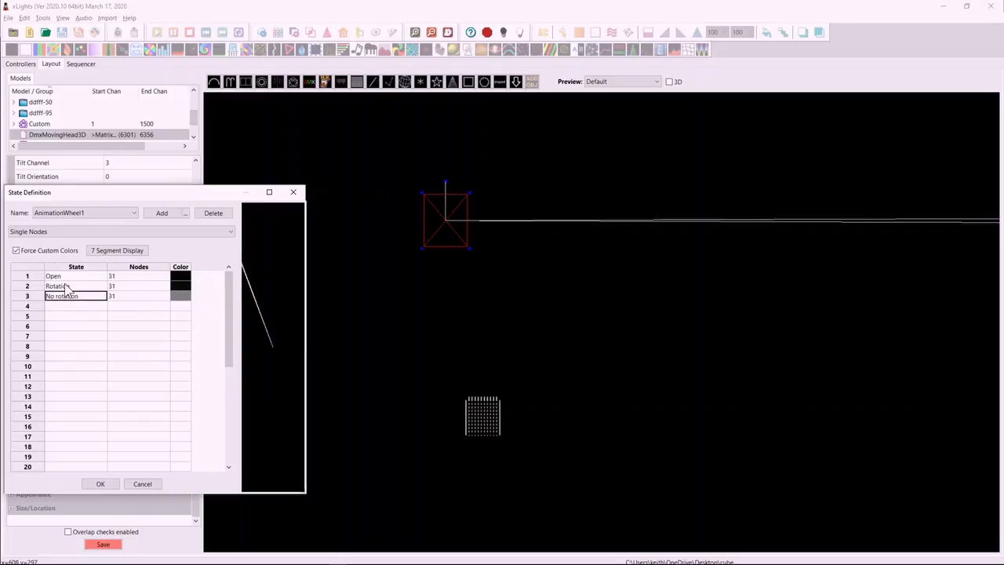
{"action": "left_click", "coordinate": [292, 191]}
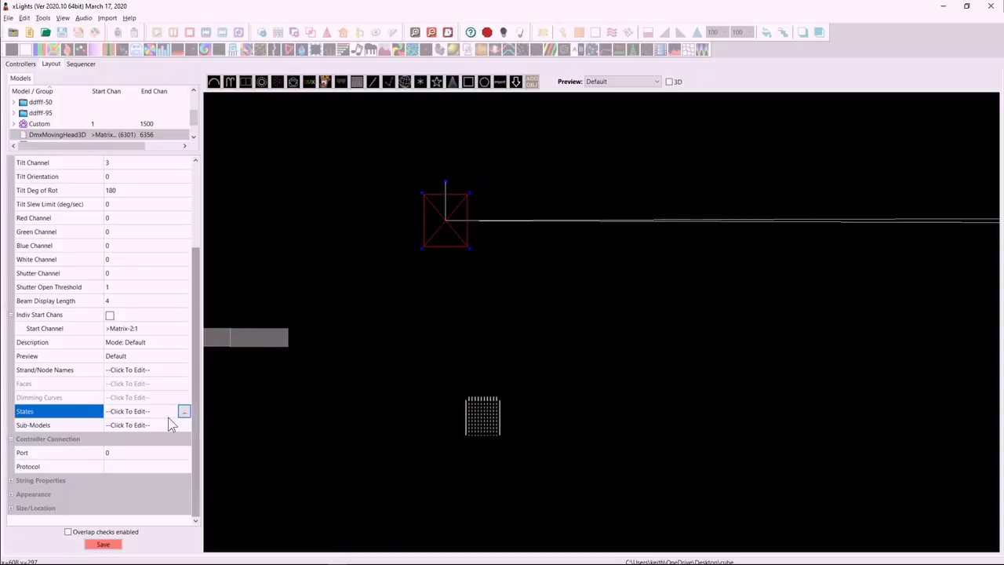
Review the strand and node names of the imported moving head and leave them unedited.
{"action": "left_click", "coordinate": [137, 369]}
{"action": "left_click", "coordinate": [184, 369]}
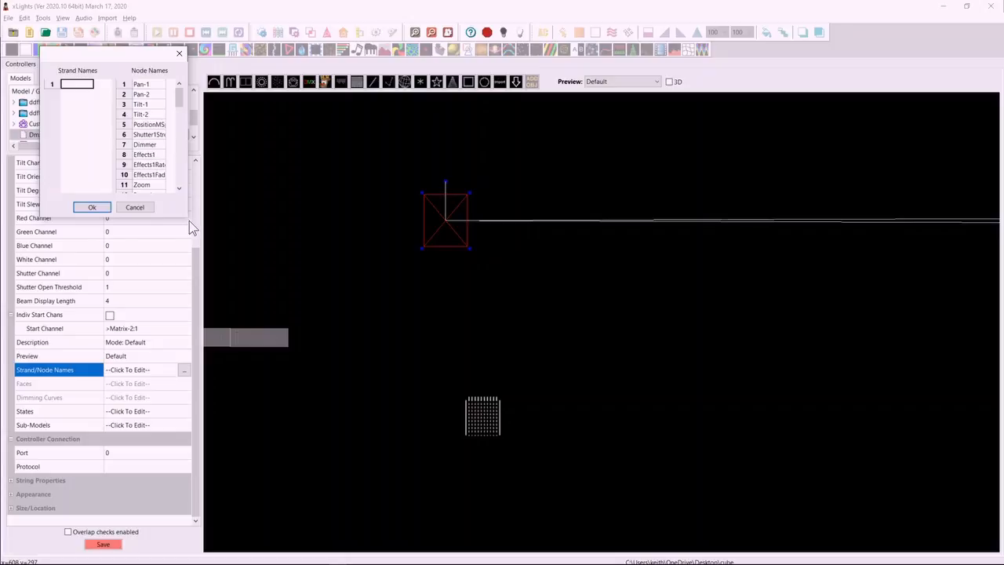
{"action": "mouse_move", "coordinate": [179, 114]}
{"action": "left_mouse_down"}
{"action": "mouse_move", "coordinate": [180, 179]}
{"action": "mouse_move", "coordinate": [180, 94]}
{"action": "left_mouse_up"}
{"action": "left_click_drag", "start_coordinate": [176, 108], "coordinate": [178, 77]}
{"action": "left_click", "coordinate": [132, 209]}
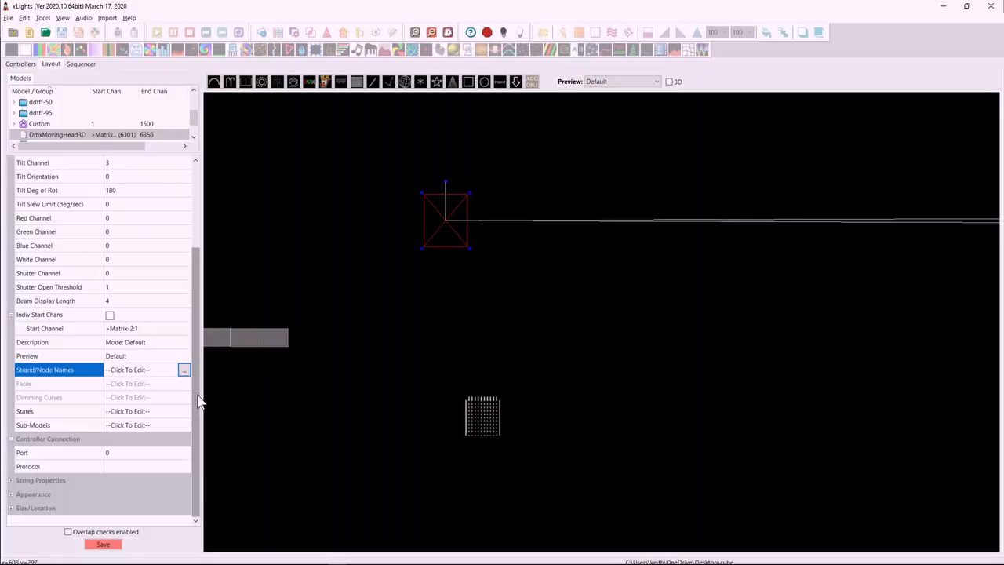
{"action": "left_click_drag", "start_coordinate": [197, 358], "coordinate": [197, 212]}
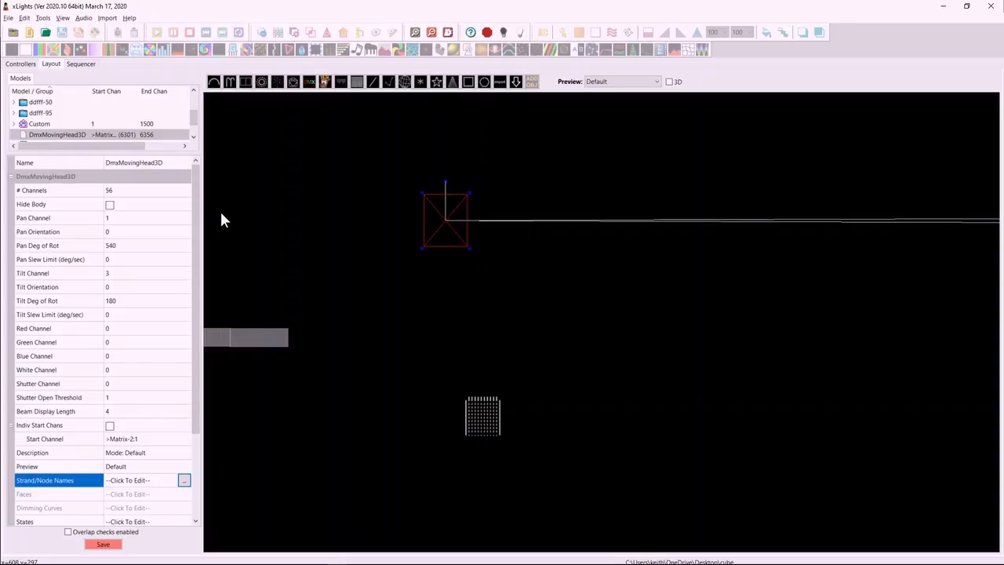
{"action": "left_click", "coordinate": [144, 164]}
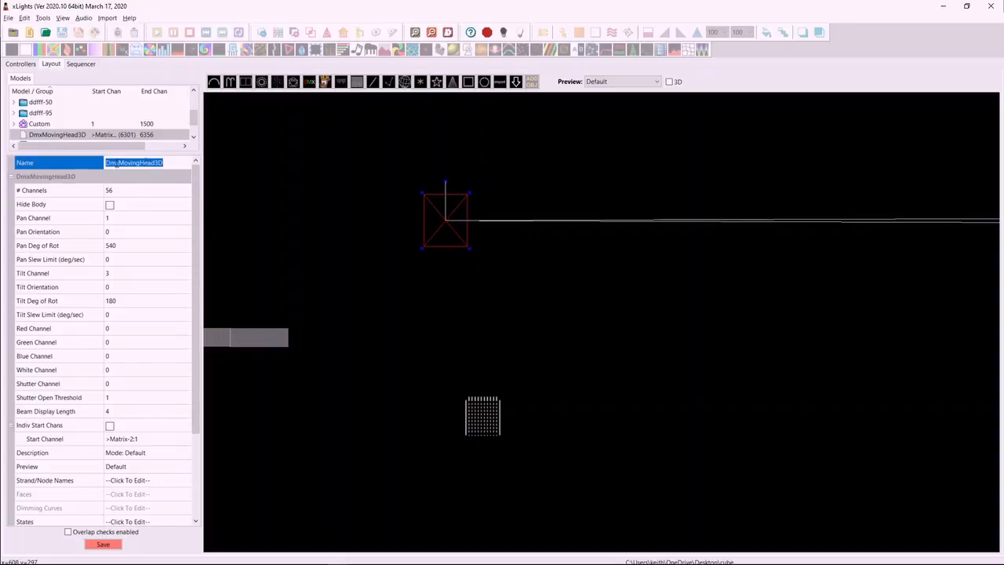
{"action": "left_click", "coordinate": [174, 164]}
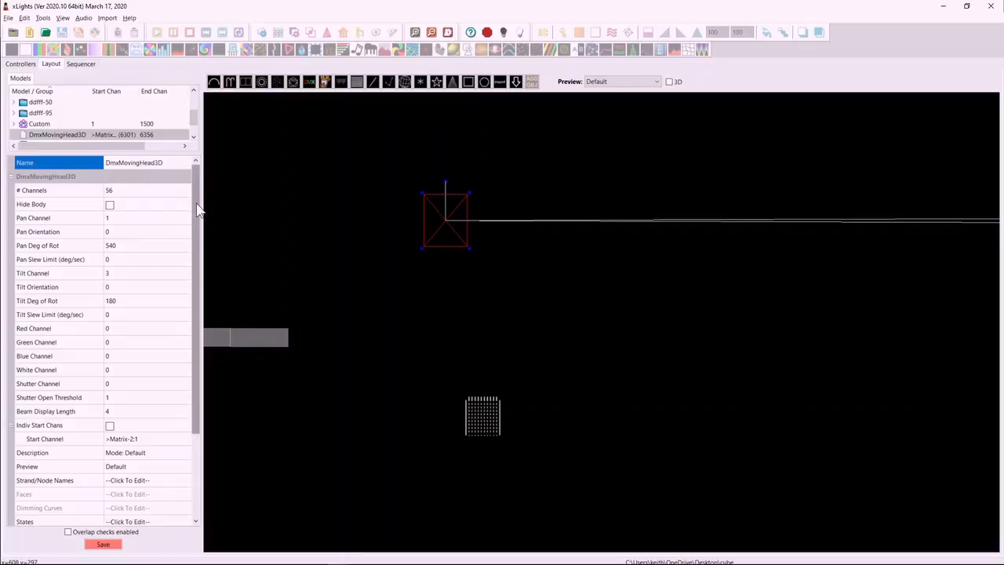
{"action": "left_click_drag", "start_coordinate": [193, 224], "coordinate": [201, 191]}
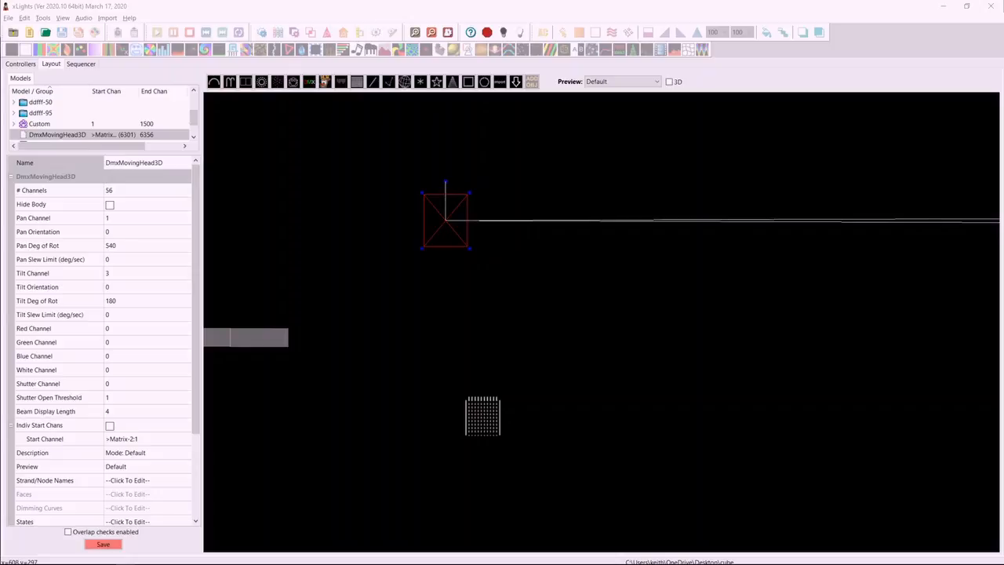
Add a DMX Floodlight model to the left of the moving head in the 2D layout.
{"action": "left_click", "coordinate": [310, 82]}
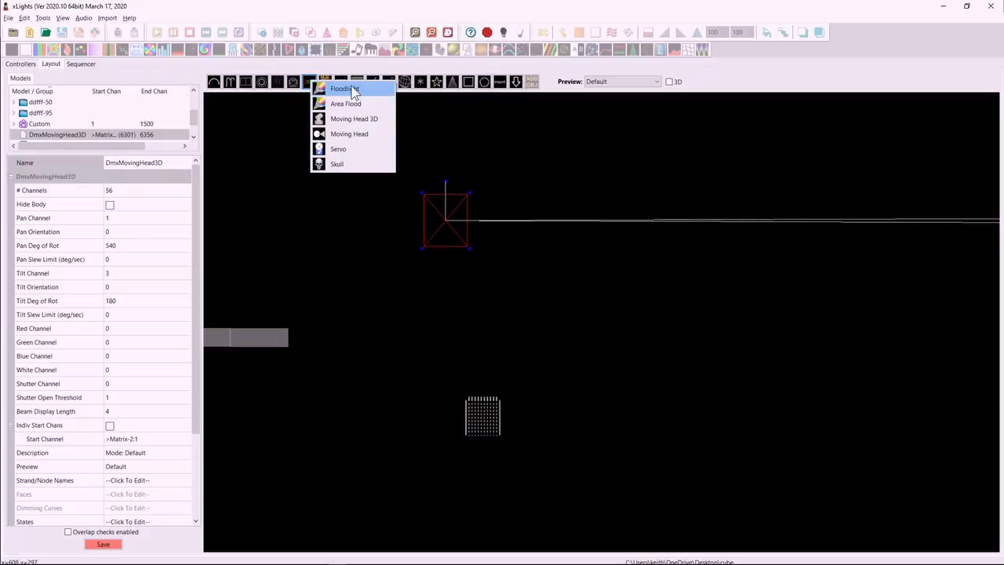
{"action": "left_click", "coordinate": [346, 89]}
{"action": "left_click_drag", "start_coordinate": [269, 174], "coordinate": [338, 240]}
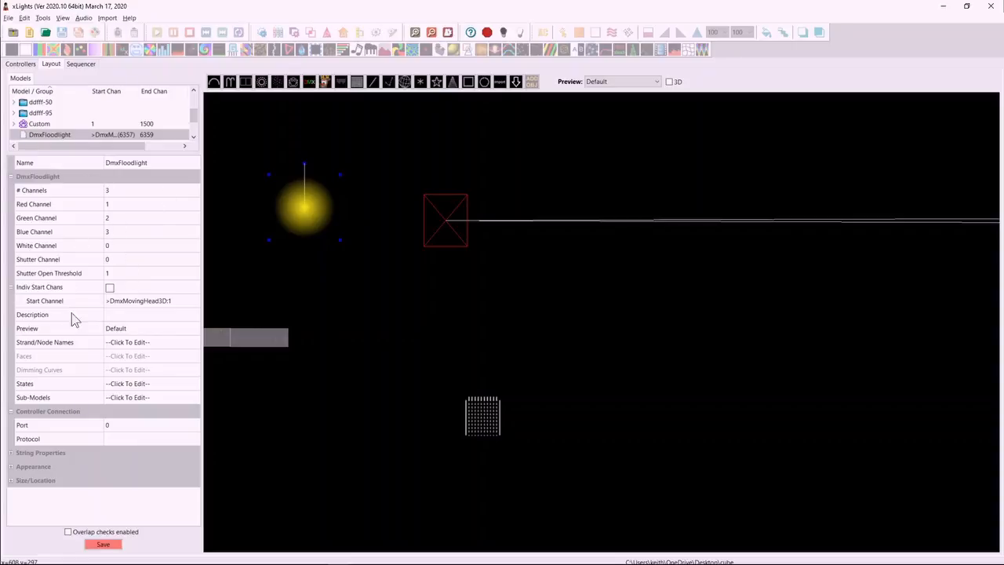
Add a DMX Skull model to the layout, below the floodlight and left of the cube.
{"action": "left_click", "coordinate": [310, 83]}
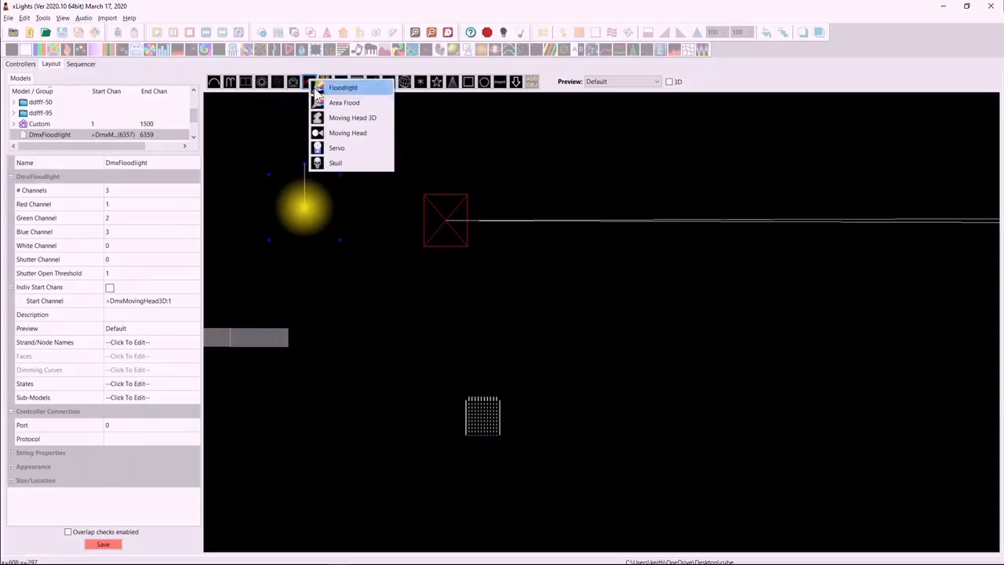
{"action": "left_click", "coordinate": [357, 164]}
{"action": "left_click_drag", "start_coordinate": [347, 305], "coordinate": [405, 394]}
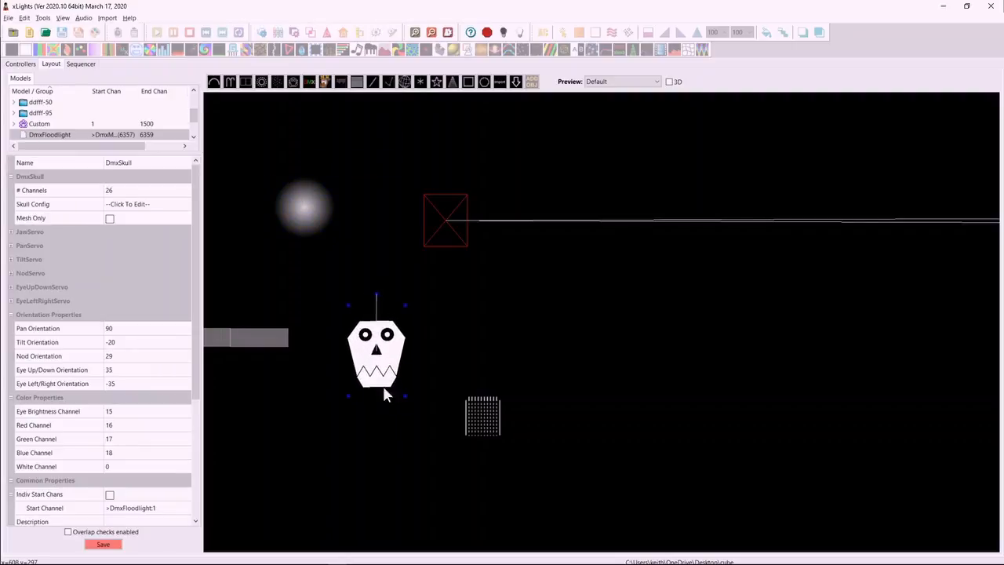
Inspect the skull model's properties, including its PanServo channel, limit and pivot settings.
{"action": "scroll", "coordinate": [195, 330], "scroll_direction": "down", "scroll_amount": 5}
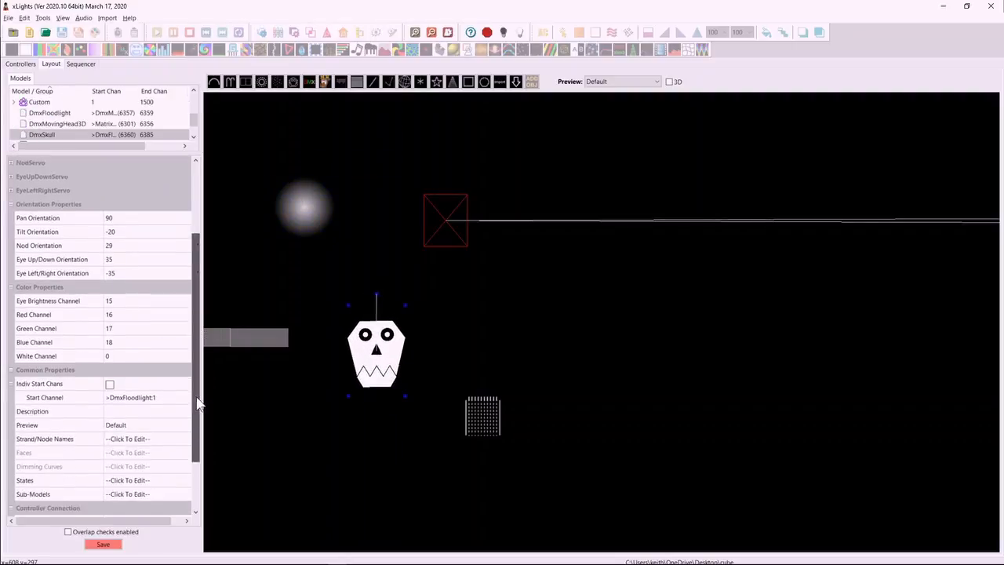
{"action": "scroll", "coordinate": [201, 332], "scroll_direction": "up", "scroll_amount": 5}
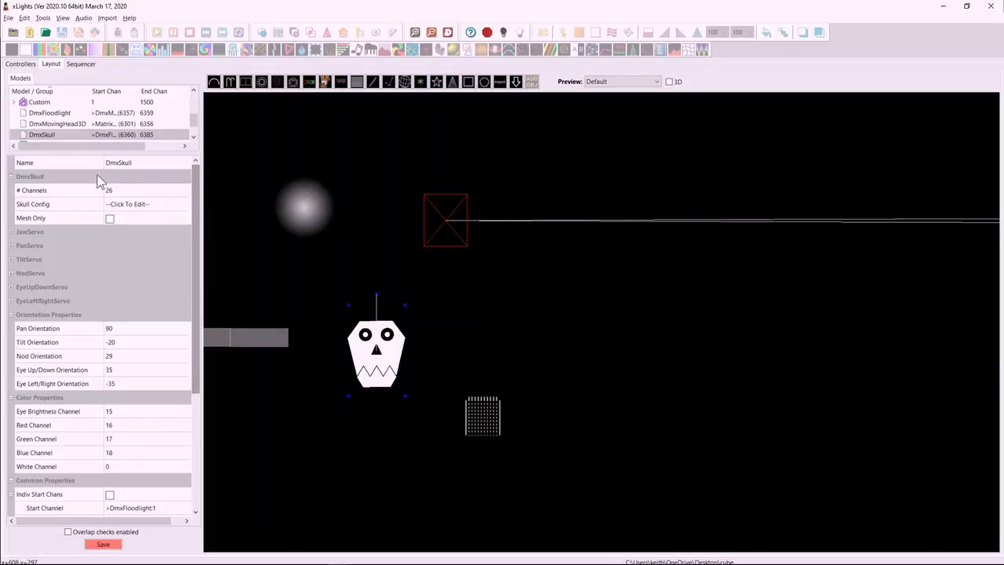
{"action": "left_click", "coordinate": [11, 246]}
{"action": "left_click", "coordinate": [11, 247]}
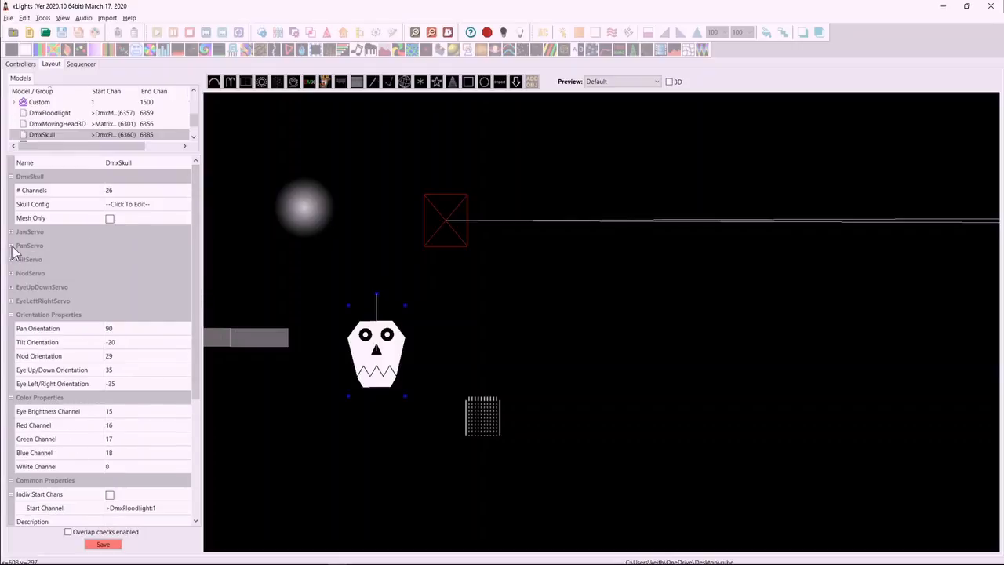
{"action": "left_click", "coordinate": [11, 246]}
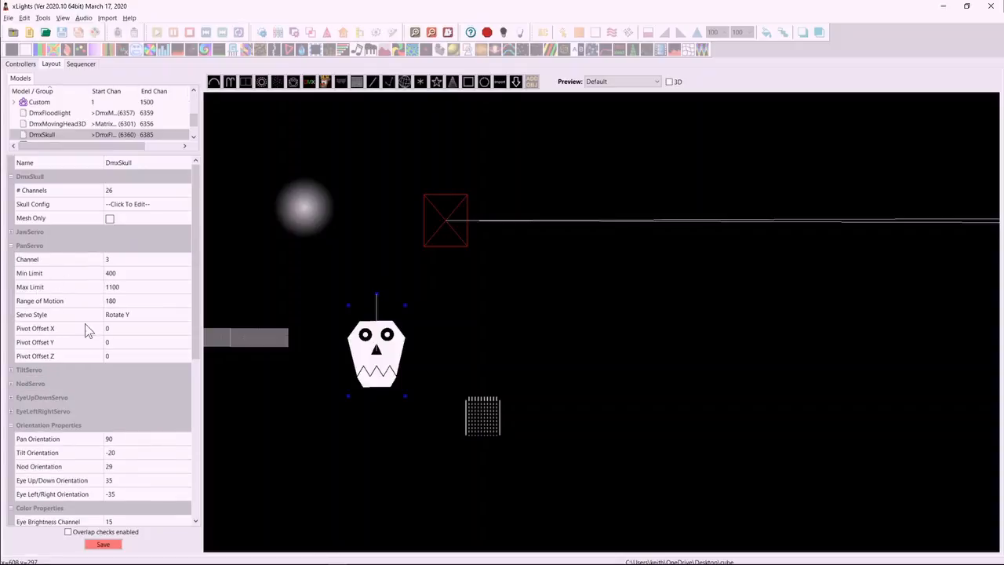
{"action": "left_click", "coordinate": [11, 246]}
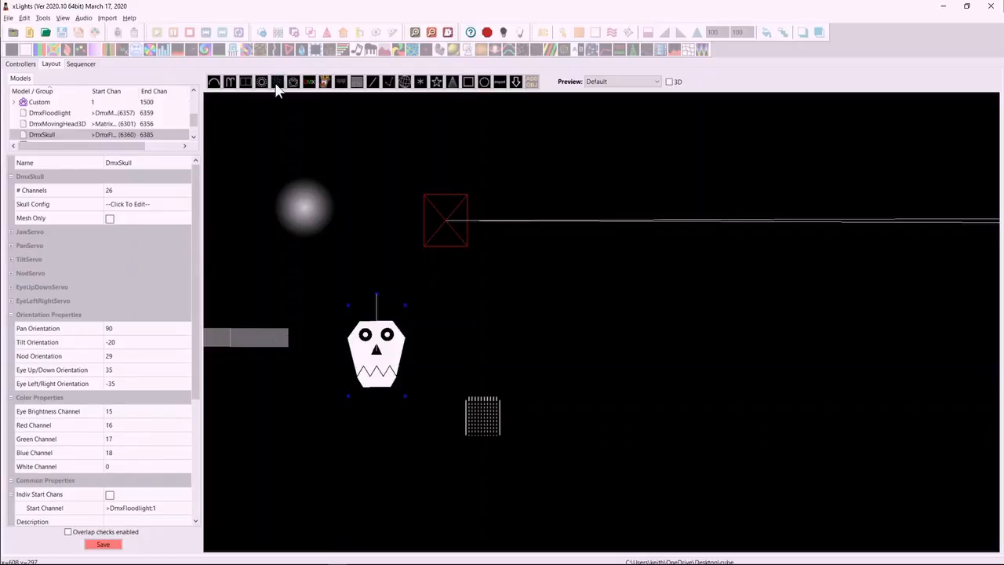
Add a DMX Servo model to the right of the cube and inspect its Servo1 settings.
{"action": "left_click", "coordinate": [309, 81]}
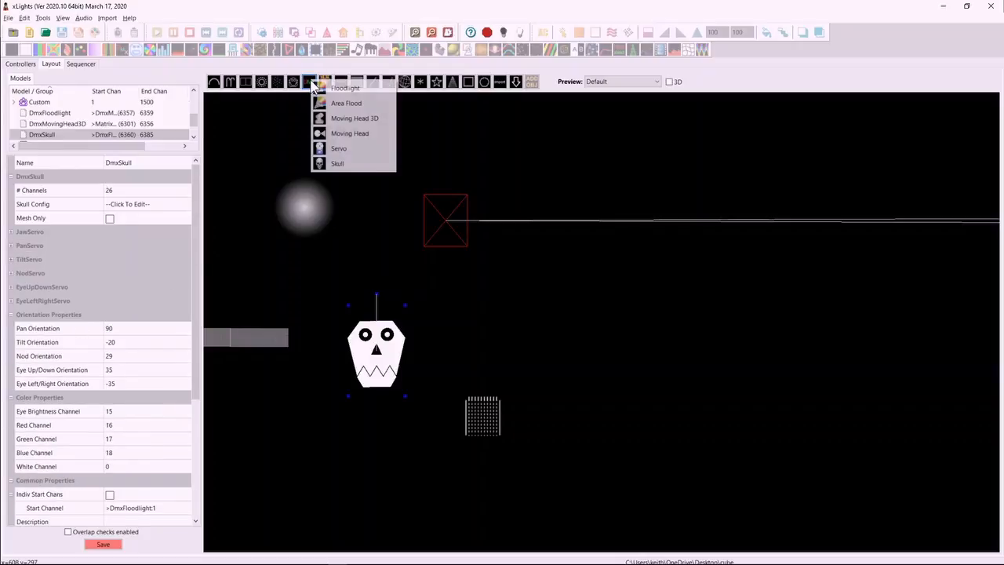
{"action": "left_click", "coordinate": [336, 150]}
{"action": "left_click_drag", "start_coordinate": [577, 300], "coordinate": [671, 414]}
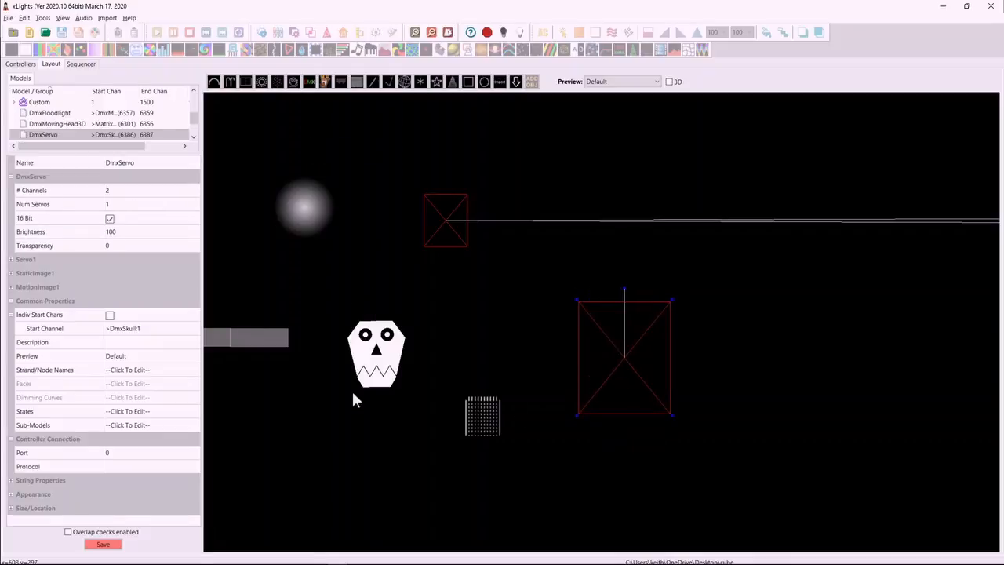
{"action": "left_click", "coordinate": [11, 262]}
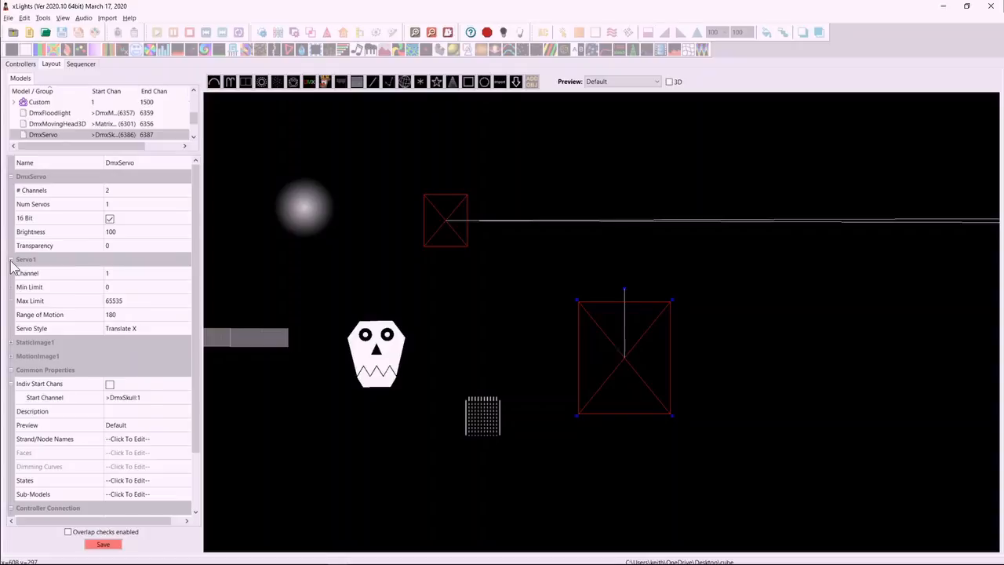
{"action": "left_click", "coordinate": [11, 262]}
Set the servo model's number of servos to 10 and accept the matching channel count.
{"action": "left_click", "coordinate": [119, 204]}
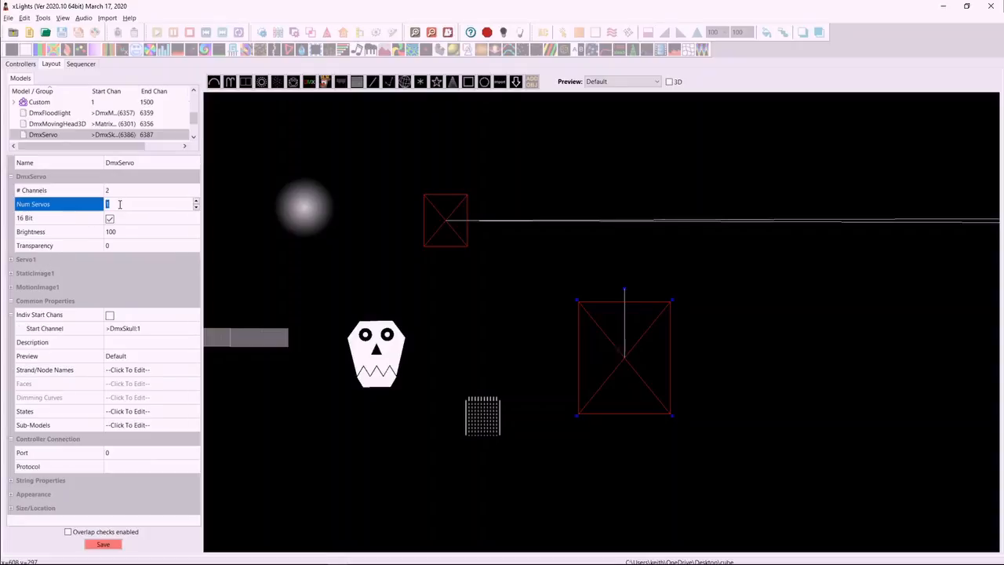
{"action": "type", "text": "10"}
{"action": "key", "text": "Return"}
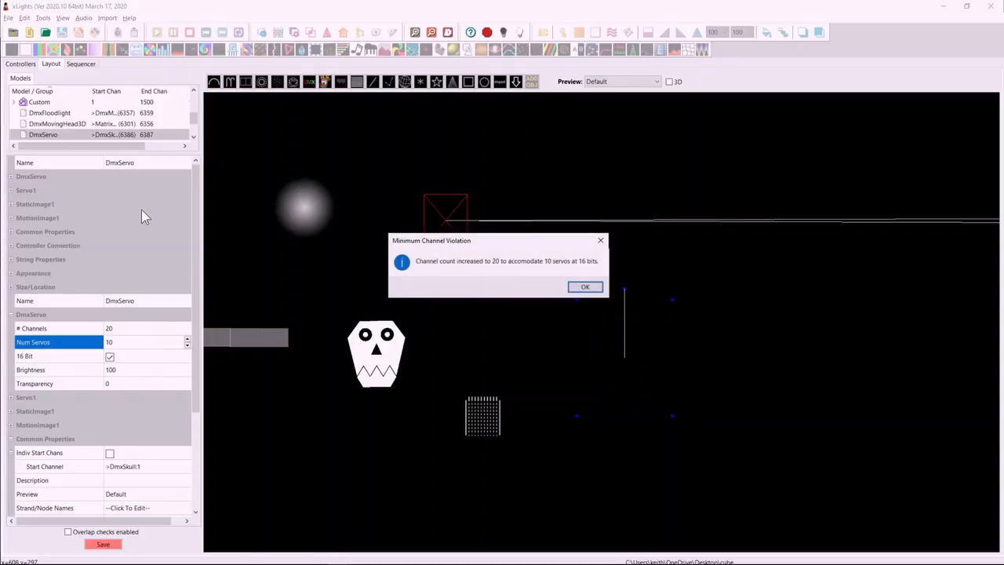
{"action": "left_click", "coordinate": [584, 288]}
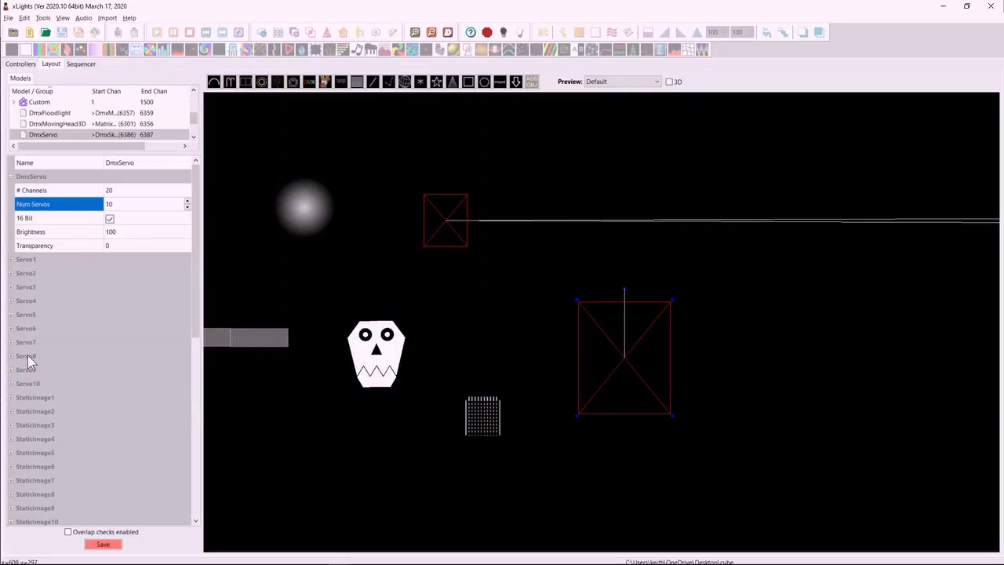
Examine the servo, static image and motion image property groups of the DMX Servo model.
{"action": "scroll", "coordinate": [31, 306], "scroll_direction": "down", "scroll_amount": 6}
{"action": "scroll", "coordinate": [32, 314], "scroll_direction": "up", "scroll_amount": 5}
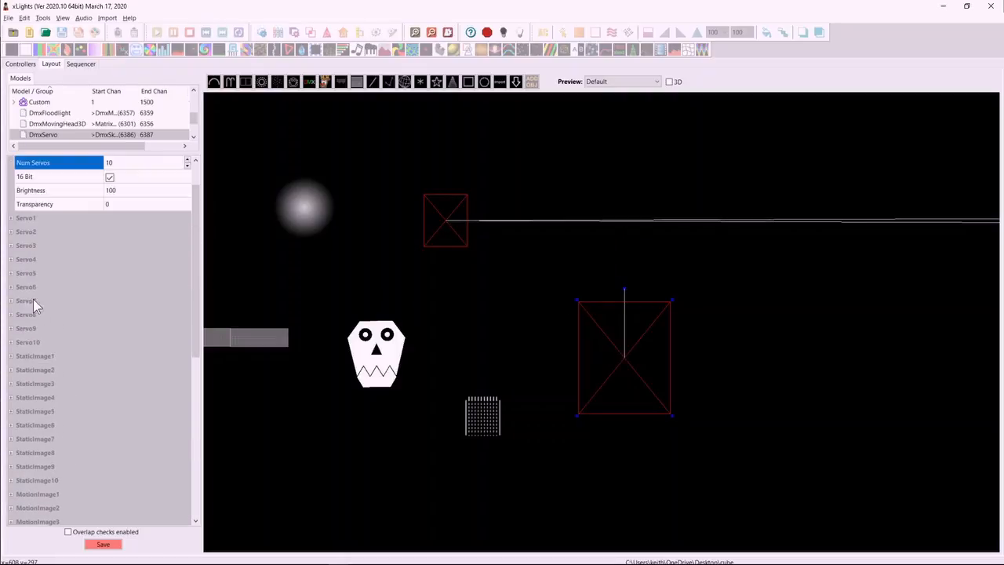
{"action": "left_click", "coordinate": [43, 357]}
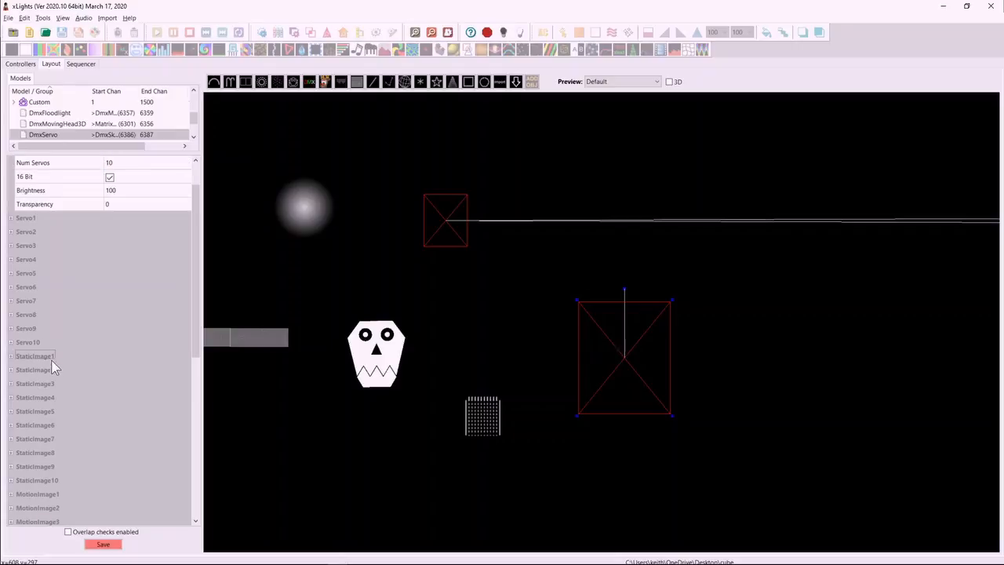
{"action": "left_click", "coordinate": [11, 371]}
{"action": "left_click", "coordinate": [11, 370]}
{"action": "left_click_drag", "start_coordinate": [199, 345], "coordinate": [207, 316]}
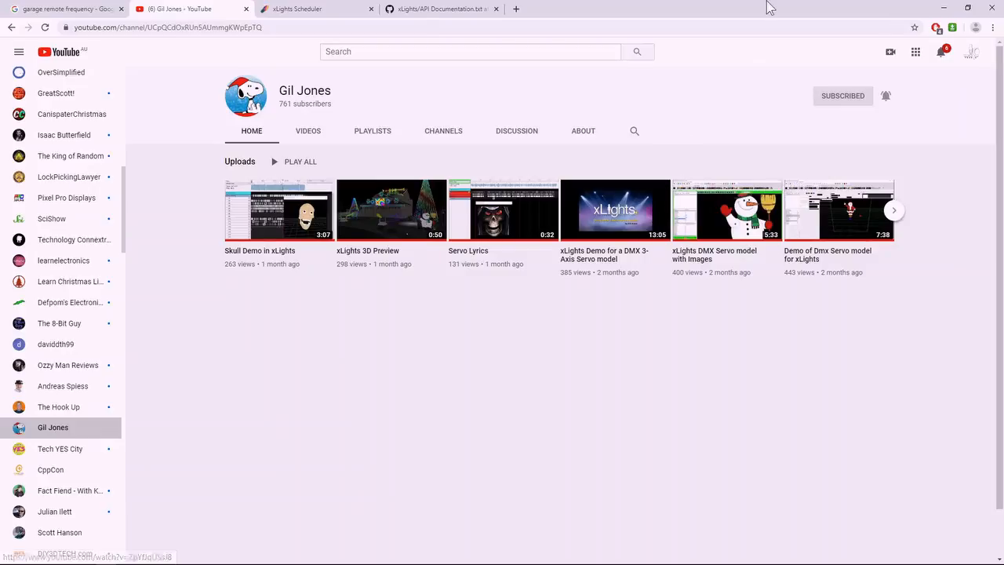
Return from the browser to xLights and create a new sequence with the default settings.
{"action": "left_click", "coordinate": [942, 8]}
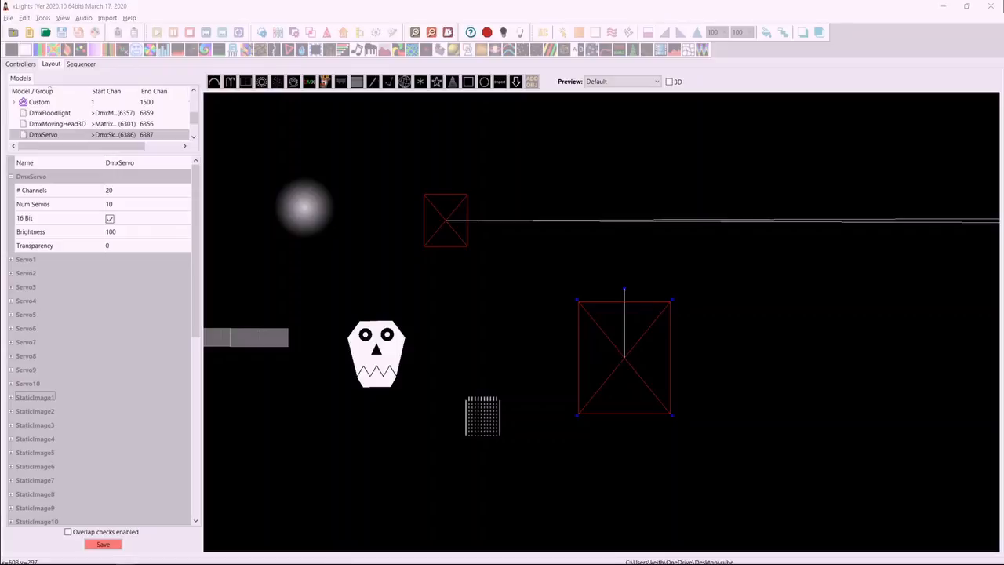
{"action": "left_click", "coordinate": [30, 33]}
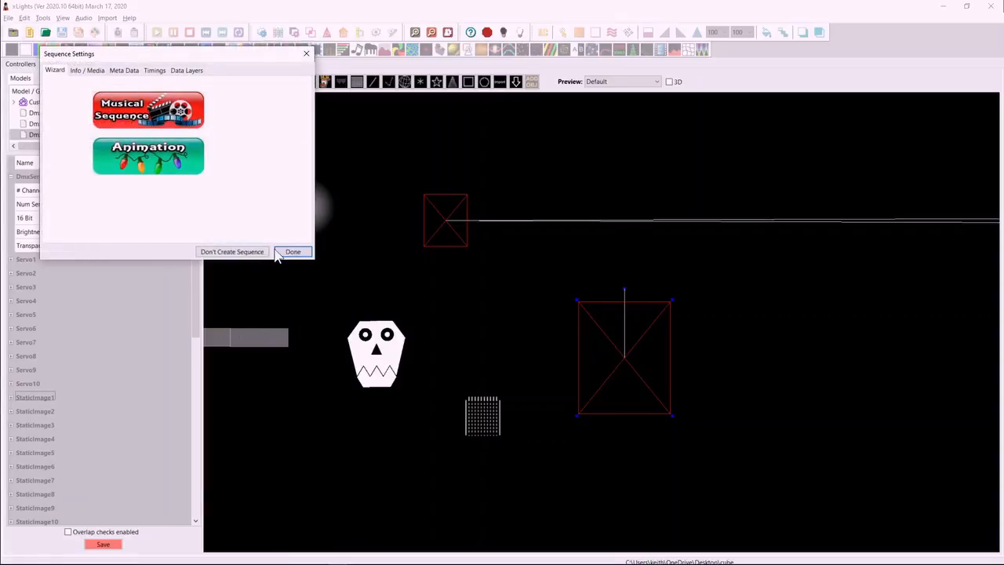
{"action": "left_click", "coordinate": [282, 253]}
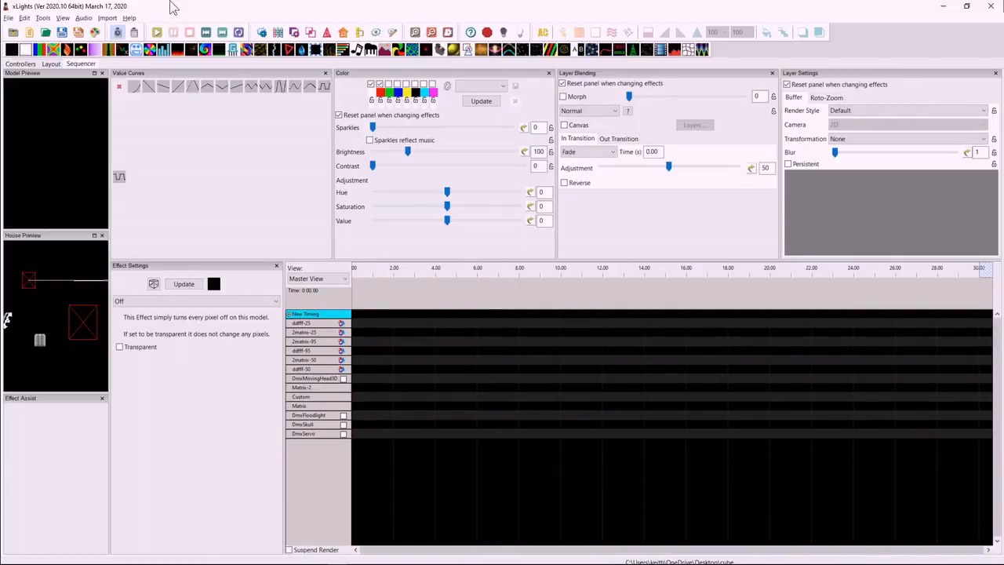
Place a Fire effect on 2matrix-50 at about 5 s and Pinwheel and Wave effects on Matrix-2 at about 12 s and 7 s.
{"action": "left_click_drag", "start_coordinate": [182, 50], "coordinate": [466, 360]}
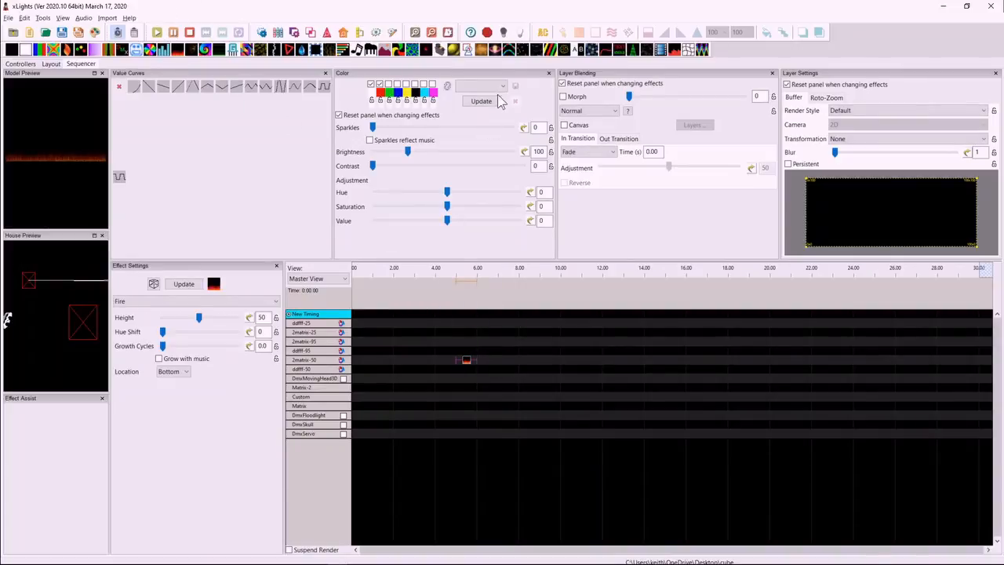
{"action": "left_click_drag", "start_coordinate": [392, 50], "coordinate": [605, 386]}
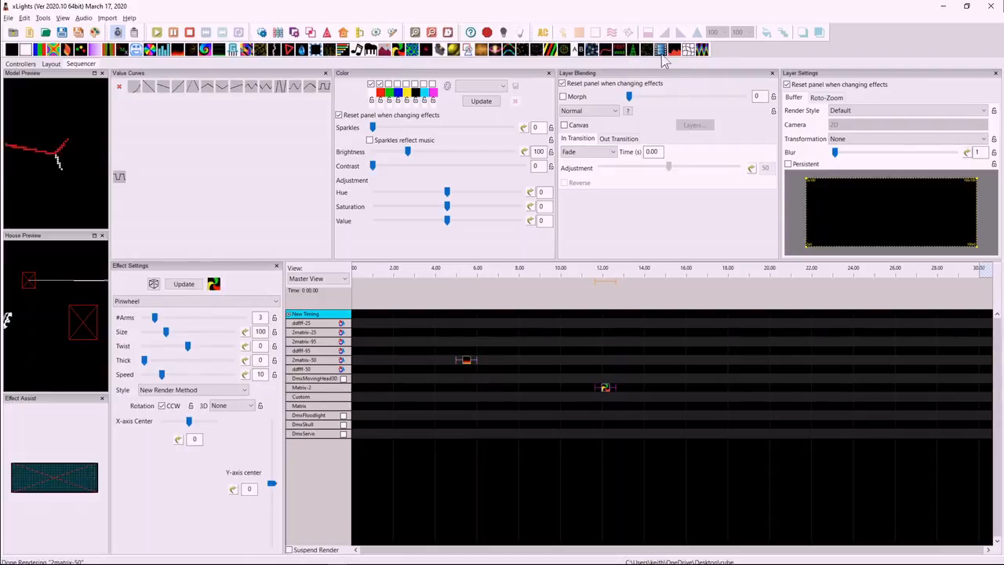
{"action": "left_click_drag", "start_coordinate": [702, 50], "coordinate": [506, 392]}
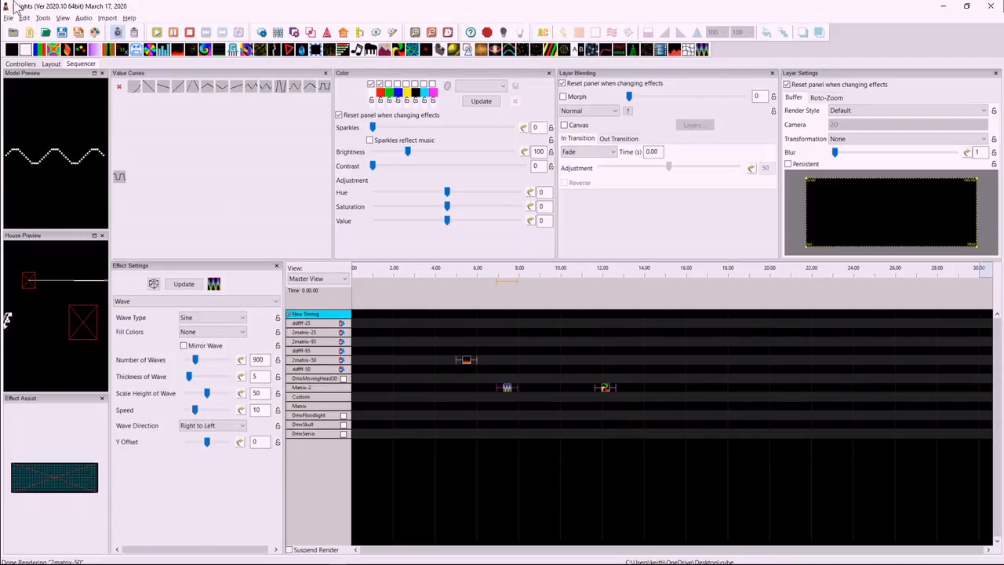
Show the Select Effects window, close Effect Assist, and dock Select Effects between Value Curves and Color.
{"action": "left_click", "coordinate": [62, 17]}
{"action": "mouse_move", "coordinate": [88, 94]}
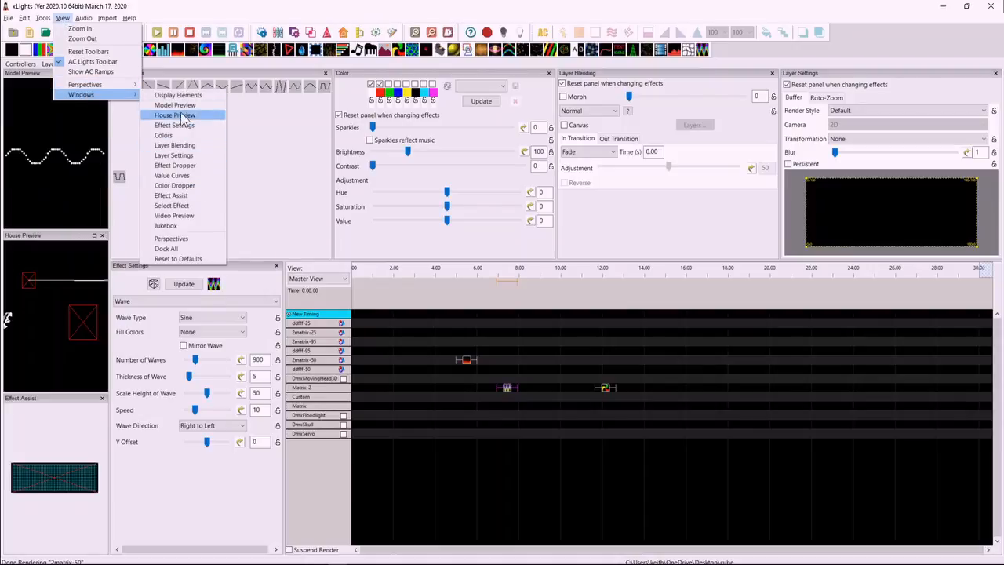
{"action": "left_click", "coordinate": [184, 206]}
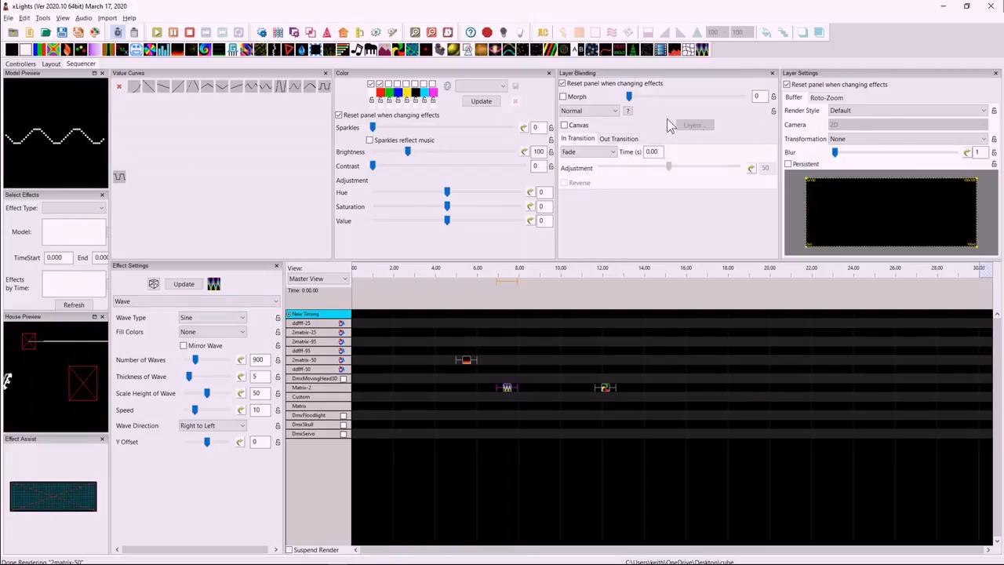
{"action": "left_click", "coordinate": [102, 439]}
{"action": "left_click_drag", "start_coordinate": [71, 235], "coordinate": [326, 79]}
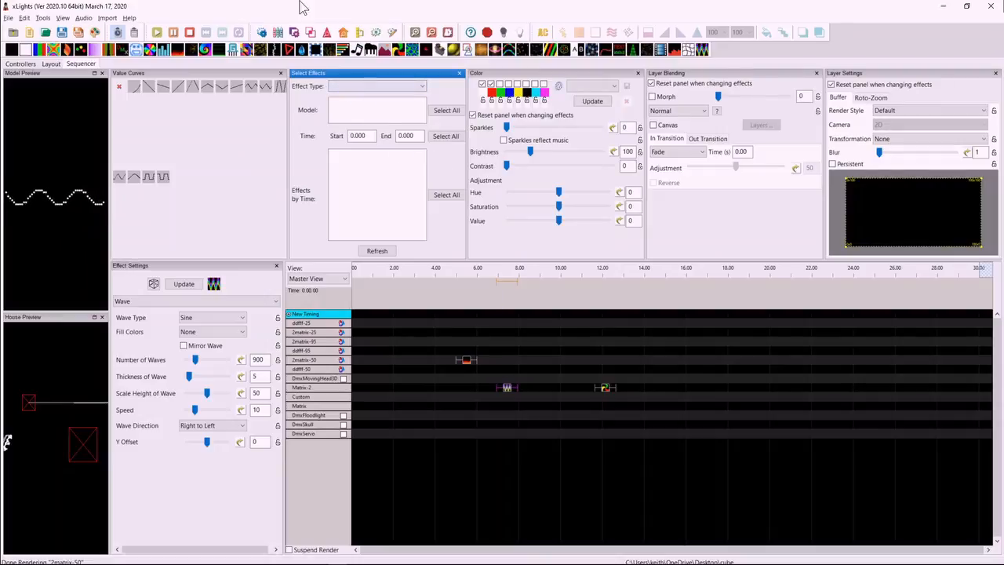
Place a Pinwheel effect on Custom at about 1 s and select every Pinwheel effect on all models with Select Effects.
{"action": "left_click_drag", "start_coordinate": [360, 52], "coordinate": [392, 396]}
{"action": "left_click", "coordinate": [377, 87]}
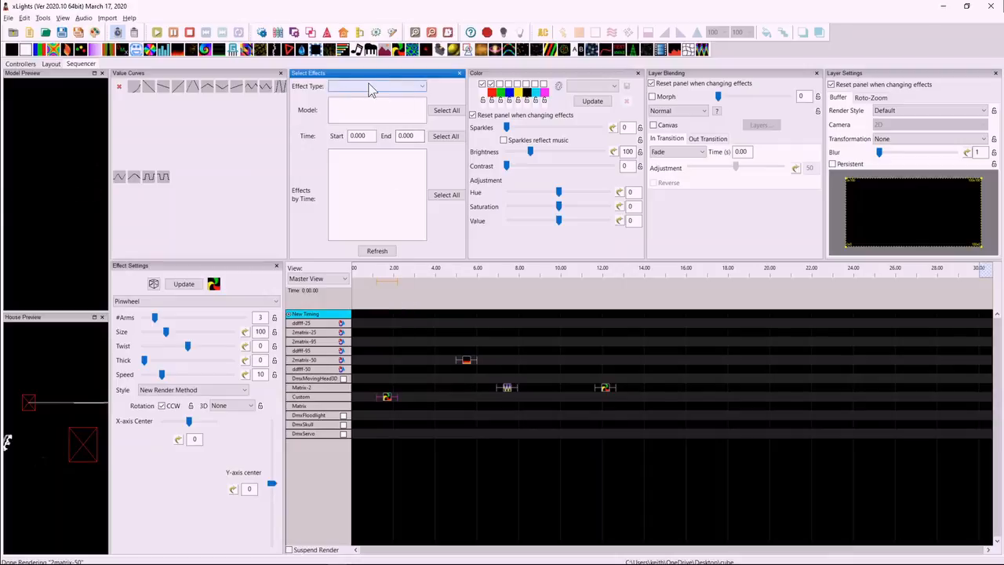
{"action": "left_click", "coordinate": [353, 105]}
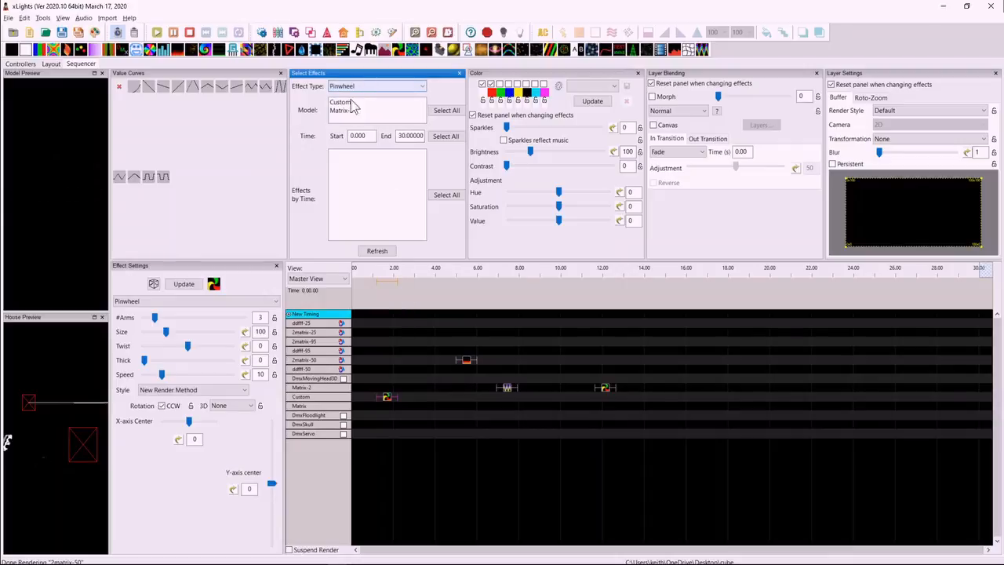
{"action": "left_click", "coordinate": [446, 110]}
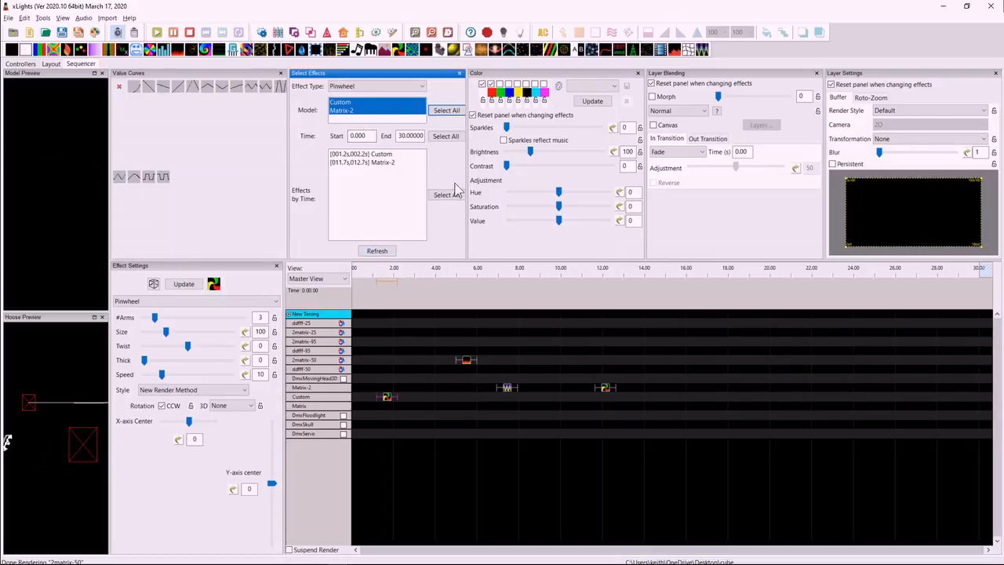
{"action": "left_click", "coordinate": [444, 196]}
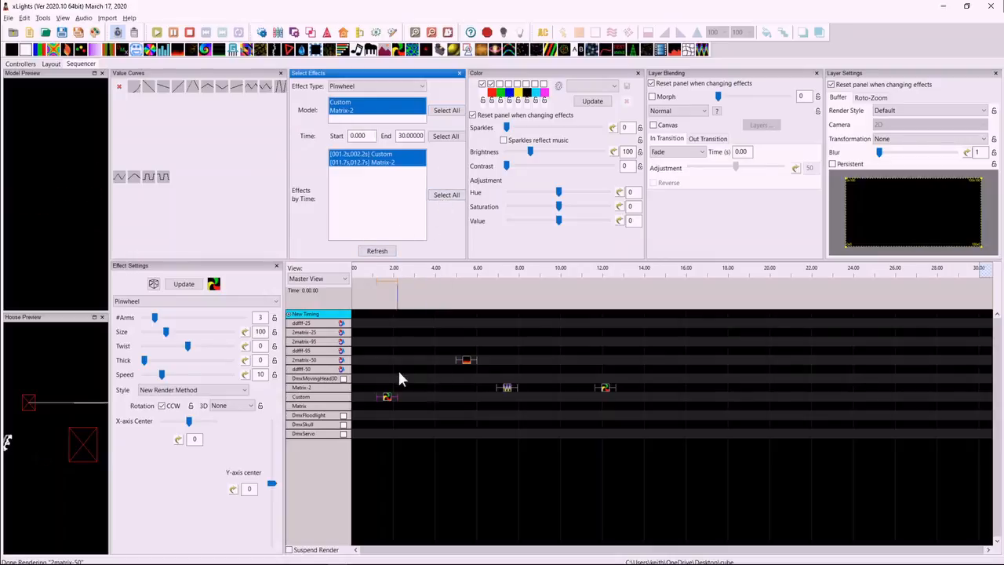
{"action": "right_click", "coordinate": [607, 390]}
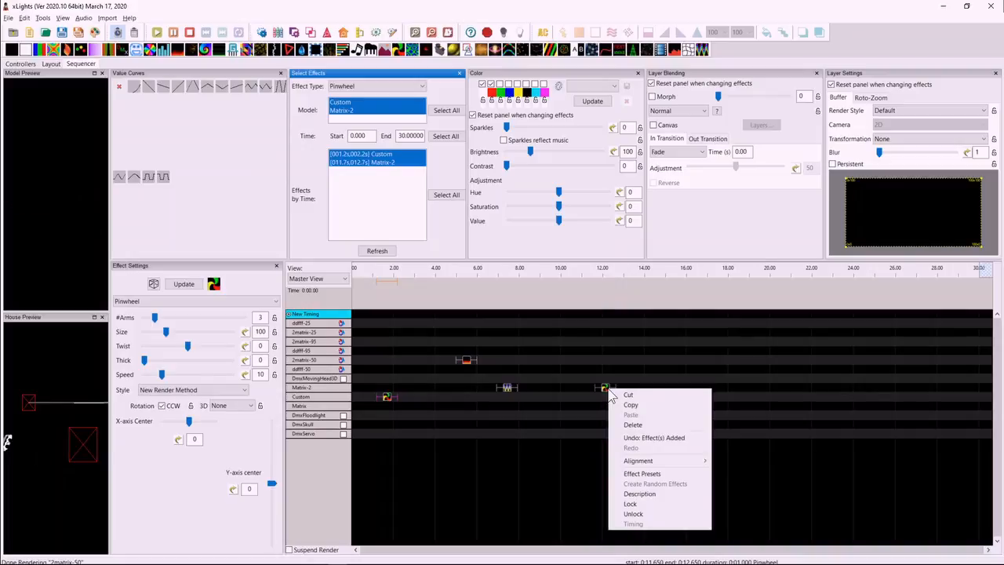
{"action": "left_click", "coordinate": [612, 361]}
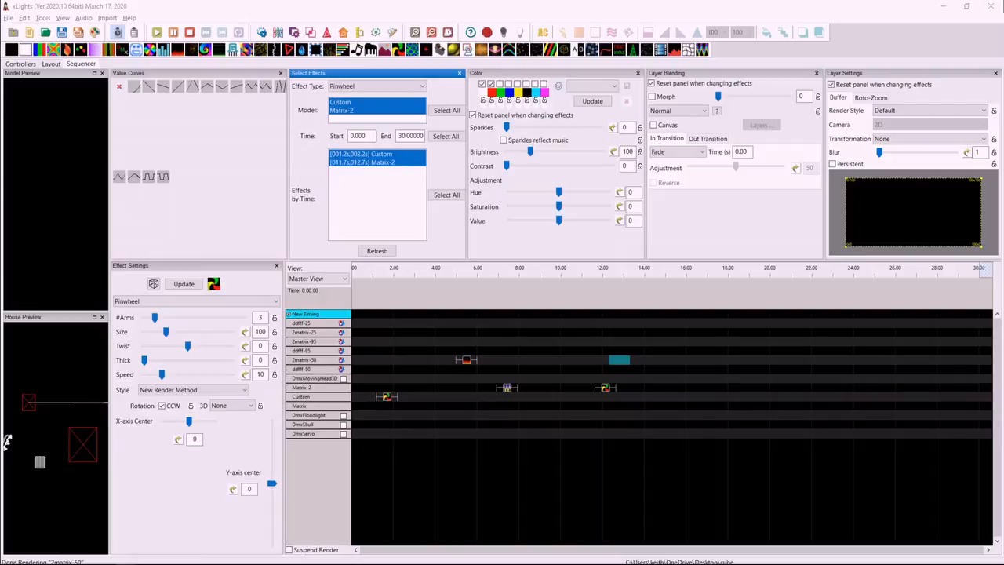
Try to change the show directory to the xLights folder inside Program Files.
{"action": "left_click", "coordinate": [22, 64]}
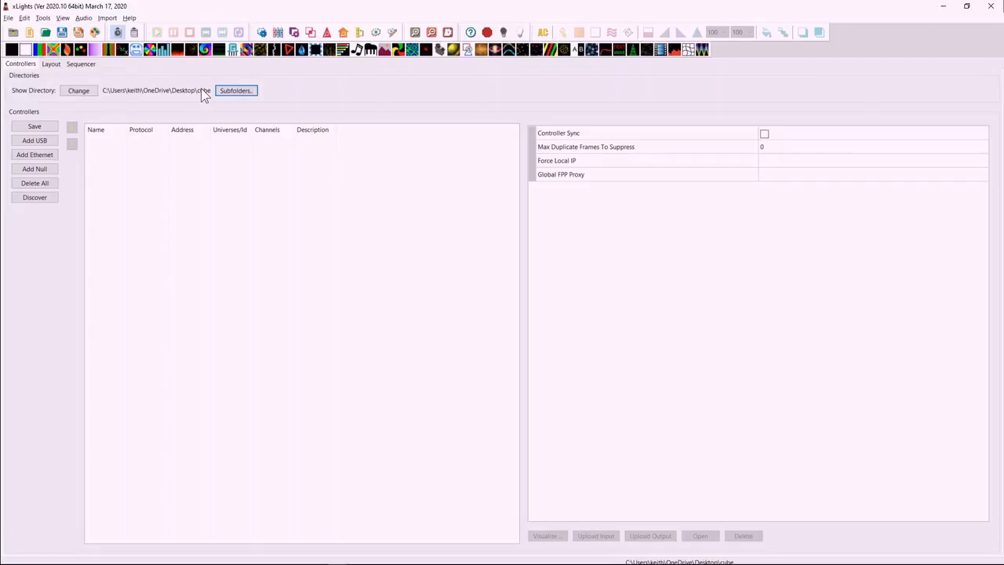
{"action": "left_click", "coordinate": [78, 91]}
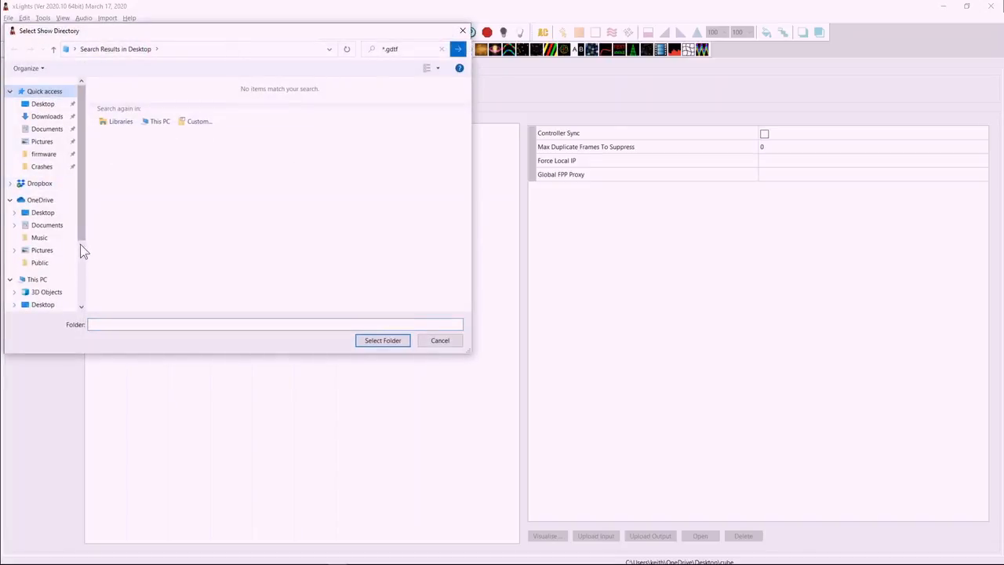
{"action": "scroll", "coordinate": [81, 259], "scroll_direction": "down", "scroll_amount": 3}
{"action": "left_click", "coordinate": [22, 286]}
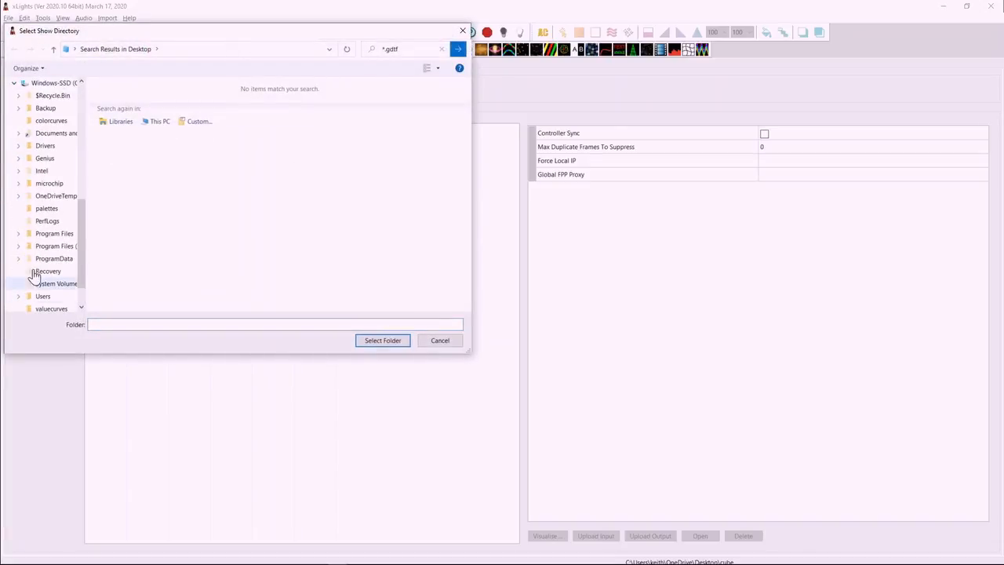
{"action": "left_click", "coordinate": [49, 234]}
{"action": "scroll", "coordinate": [148, 224], "scroll_direction": "down", "scroll_amount": 10}
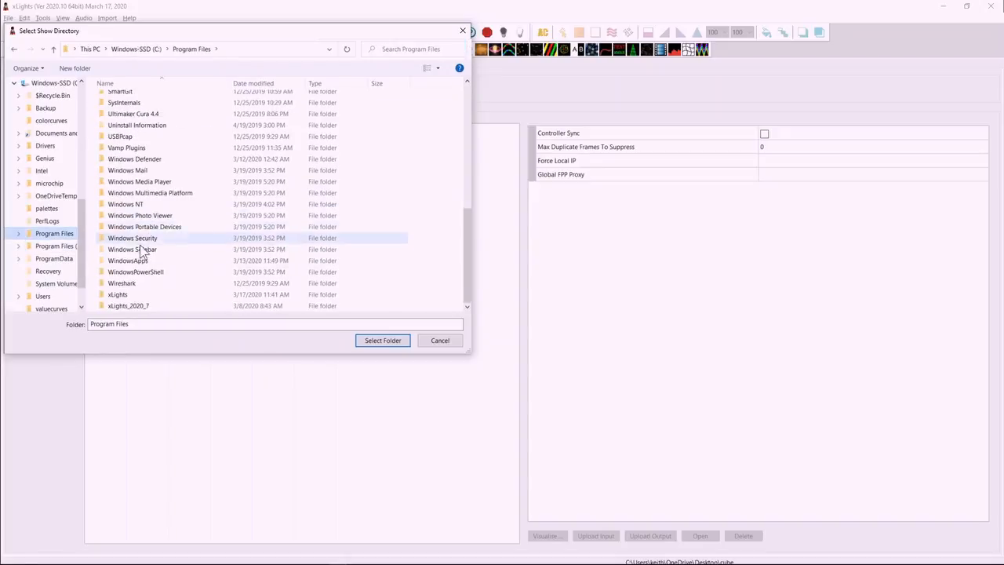
{"action": "left_click", "coordinate": [123, 283]}
{"action": "left_click", "coordinate": [122, 294]}
{"action": "left_click", "coordinate": [382, 340]}
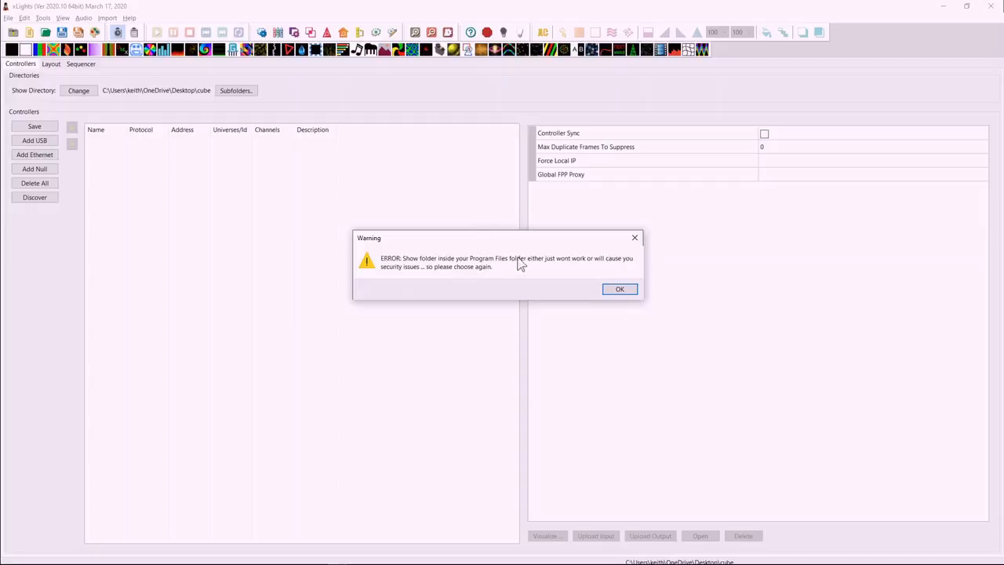
{"action": "left_click", "coordinate": [620, 288]}
{"action": "left_click", "coordinate": [438, 341]}
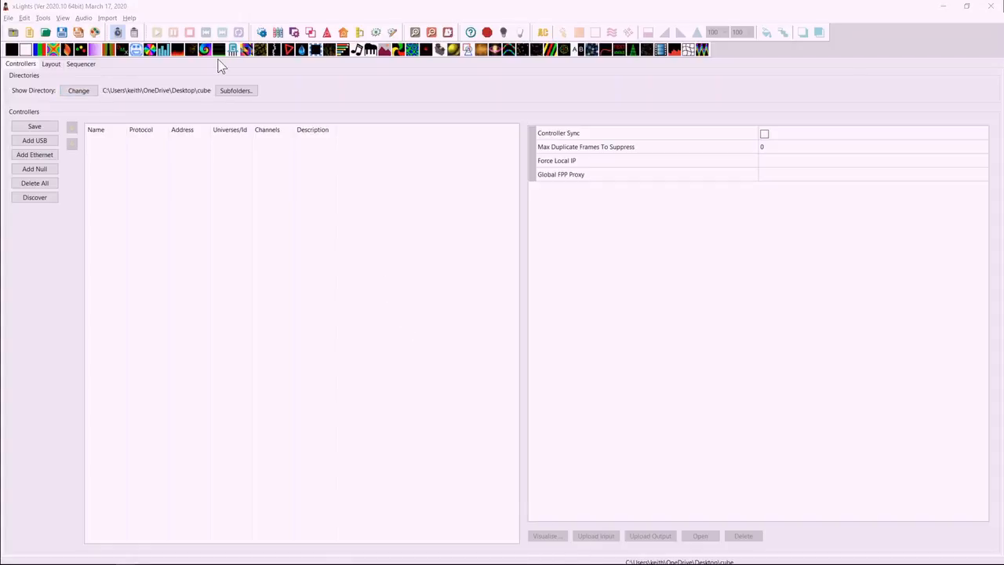
Examine the DMX moving head's properties and model actions and the DMX floodlight's properties in the layout.
{"action": "left_click", "coordinate": [51, 65]}
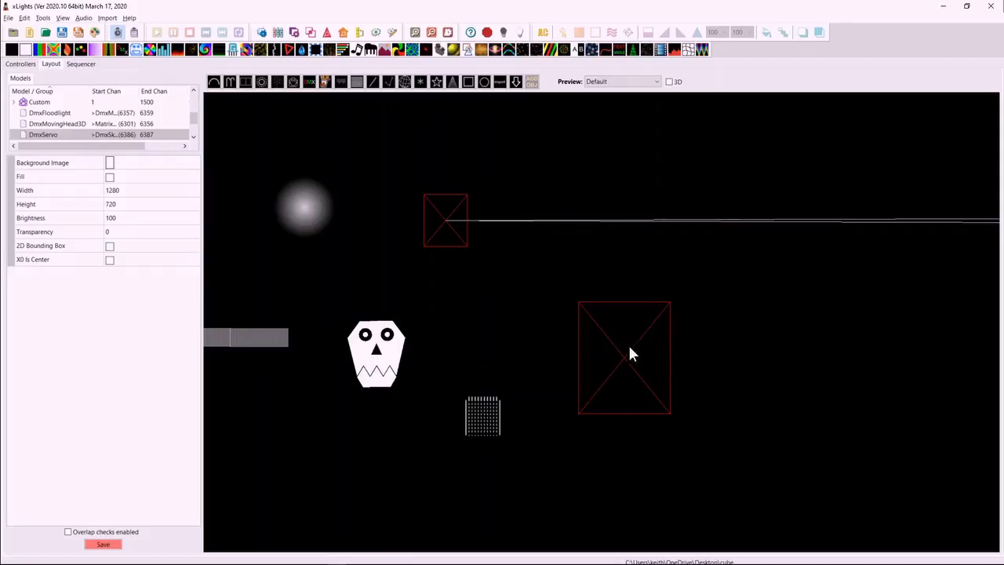
{"action": "left_click", "coordinate": [445, 220]}
{"action": "right_click", "coordinate": [437, 219]}
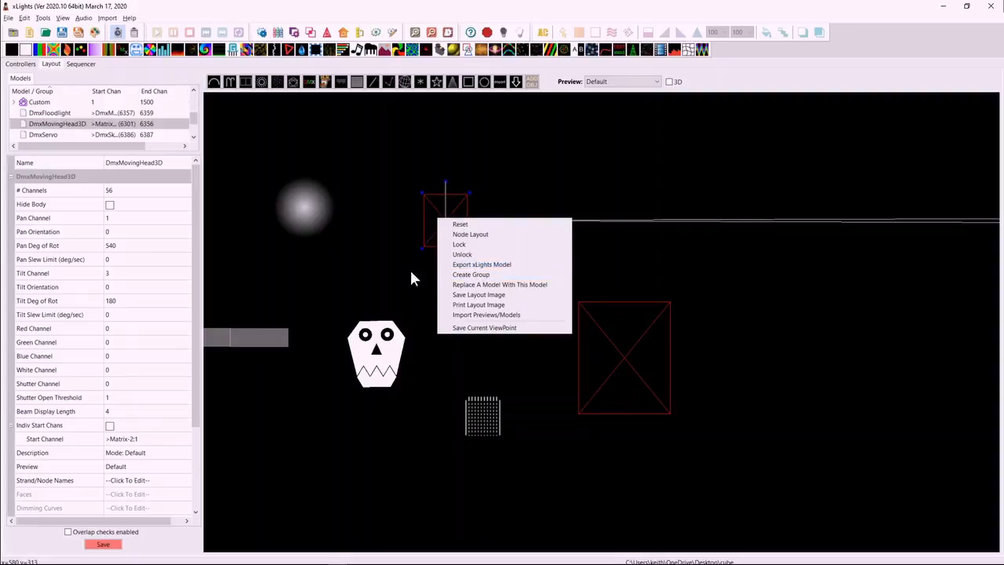
{"action": "left_click", "coordinate": [307, 220]}
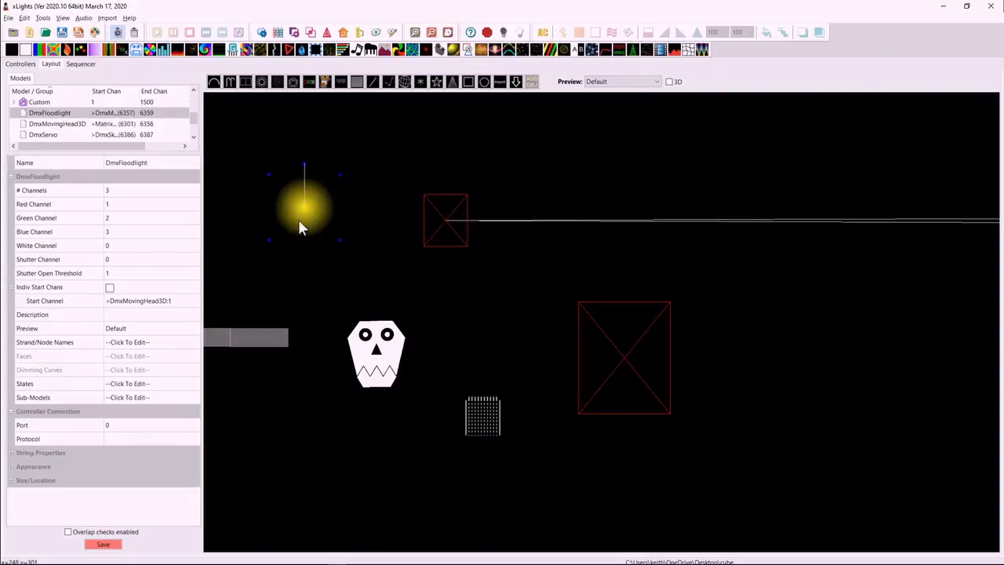
{"action": "left_click", "coordinate": [438, 228]}
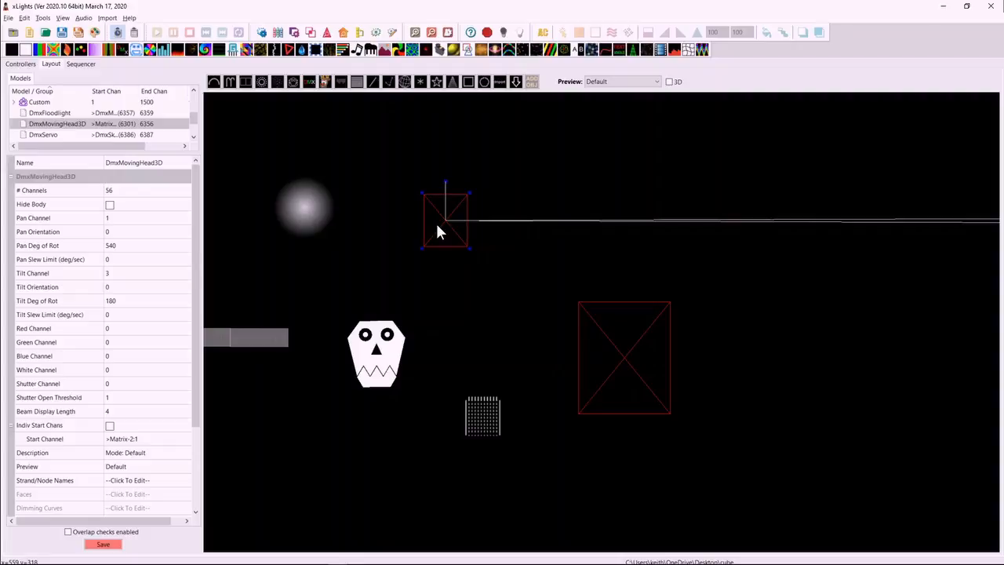
{"action": "left_click", "coordinate": [41, 18]}
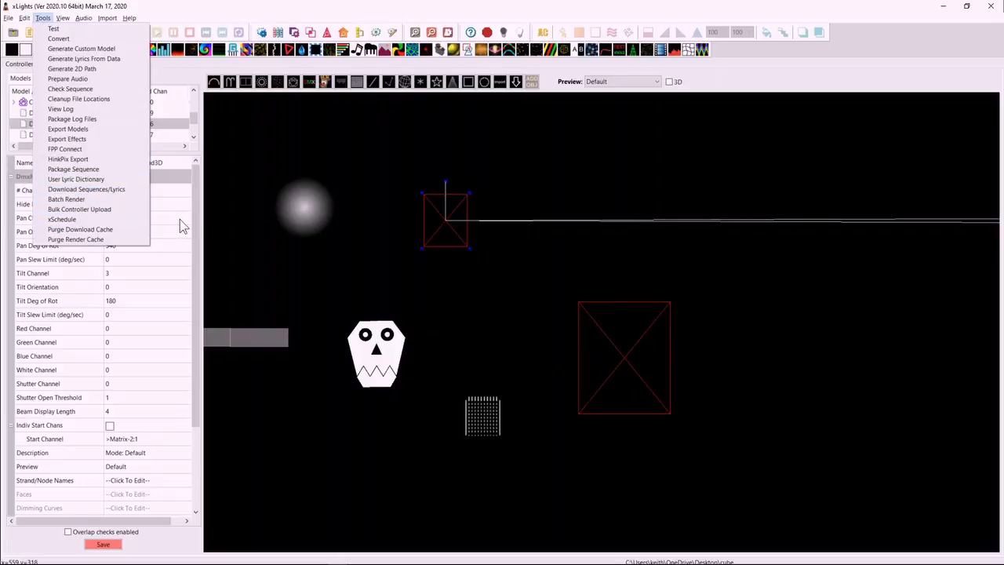
{"action": "left_click", "coordinate": [464, 180]}
Draw a download-model box above the large servo box and expand the one- and two-axis categories of the DMX Model Library.
{"action": "left_click", "coordinate": [517, 84]}
{"action": "left_click_drag", "start_coordinate": [536, 131], "coordinate": [613, 204]}
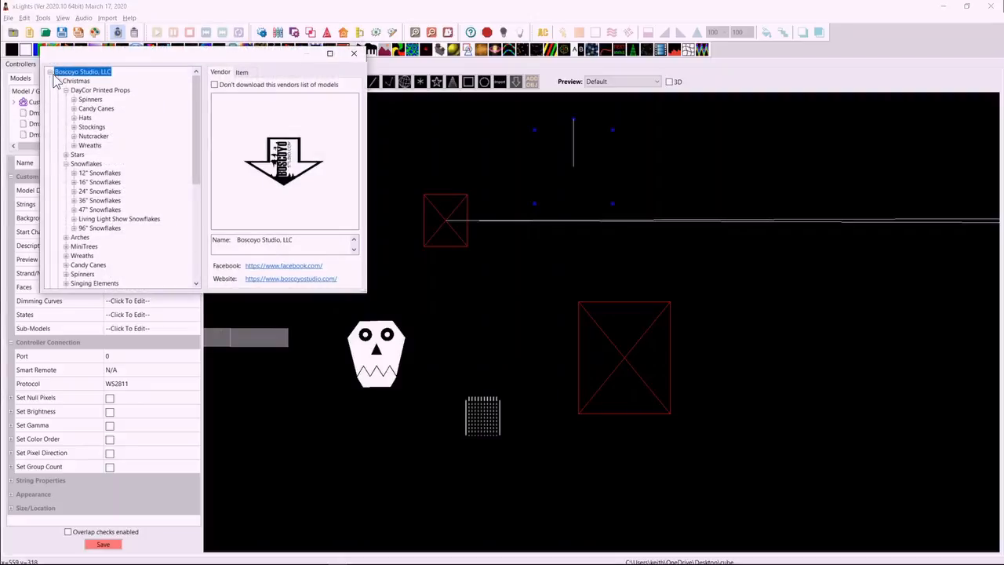
{"action": "left_click", "coordinate": [50, 73]}
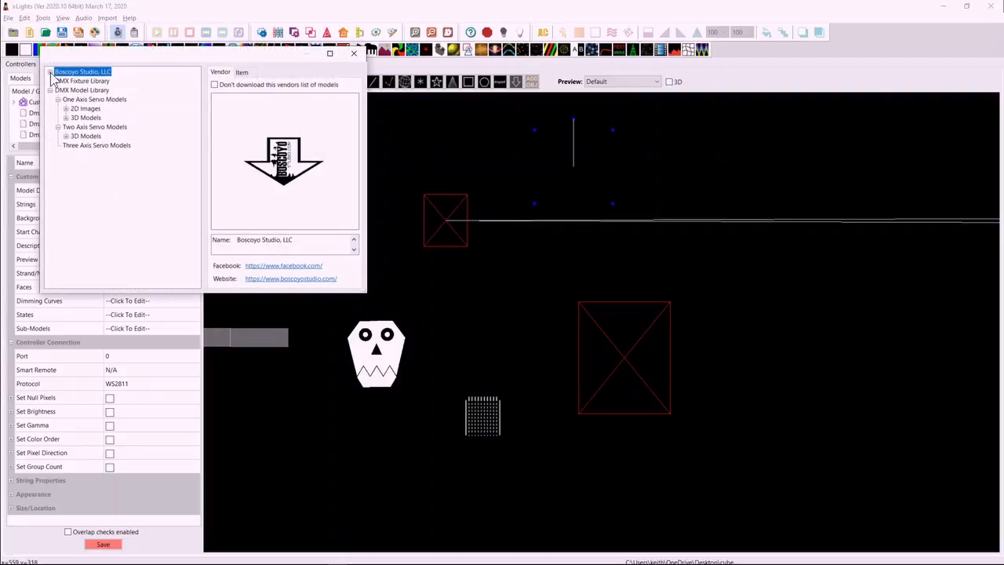
{"action": "left_click", "coordinate": [93, 91]}
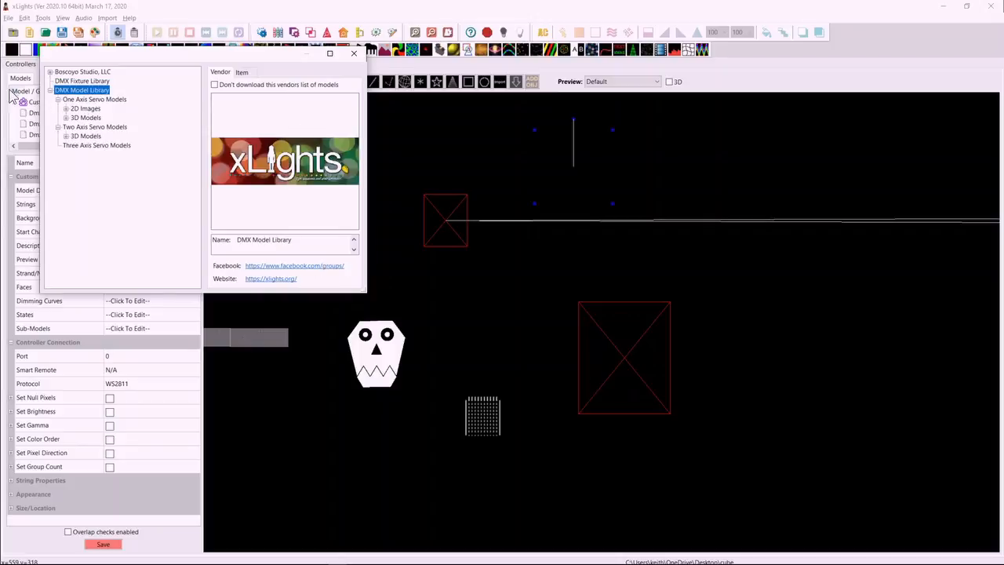
{"action": "left_click", "coordinate": [66, 109]}
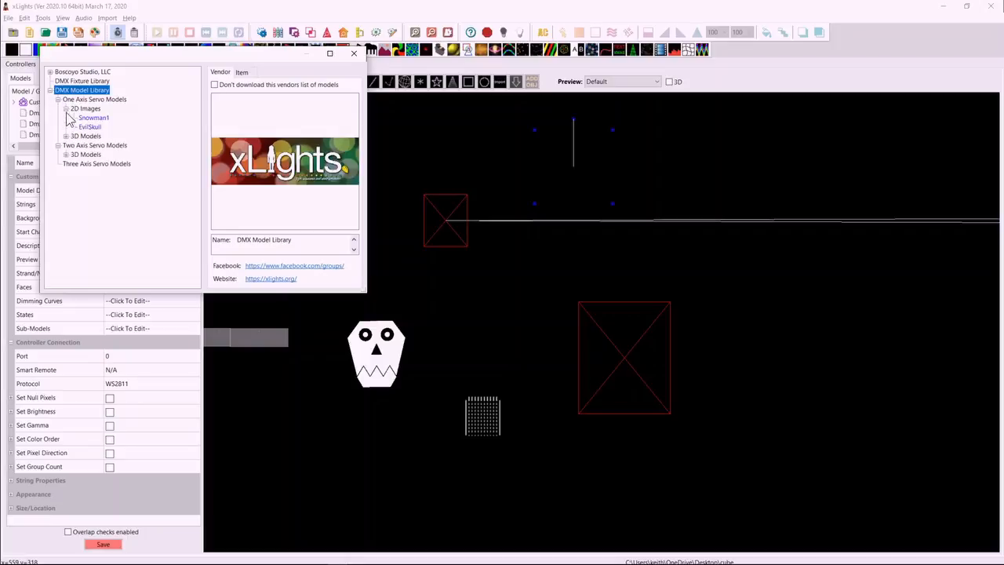
{"action": "left_click", "coordinate": [66, 137]}
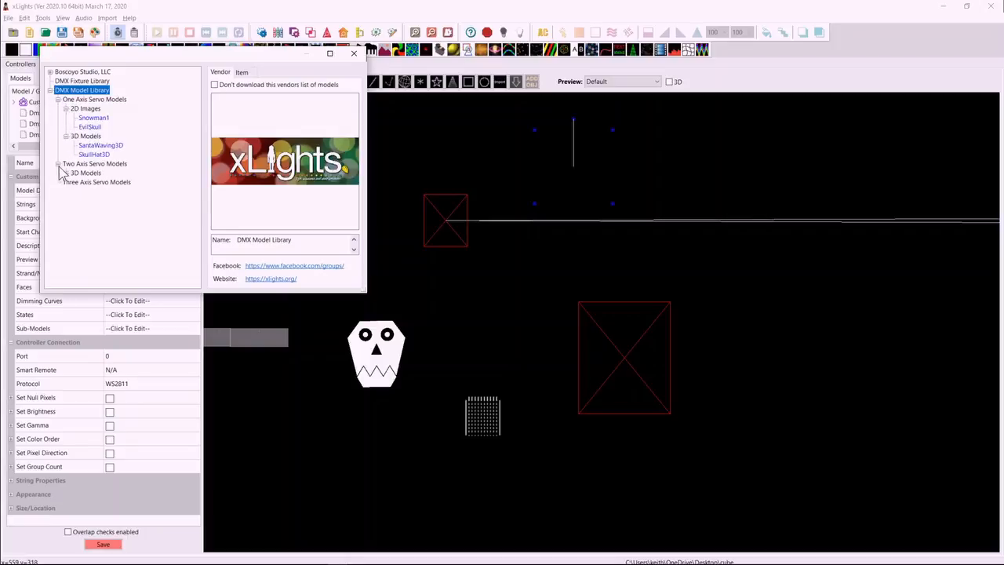
{"action": "left_click", "coordinate": [66, 174]}
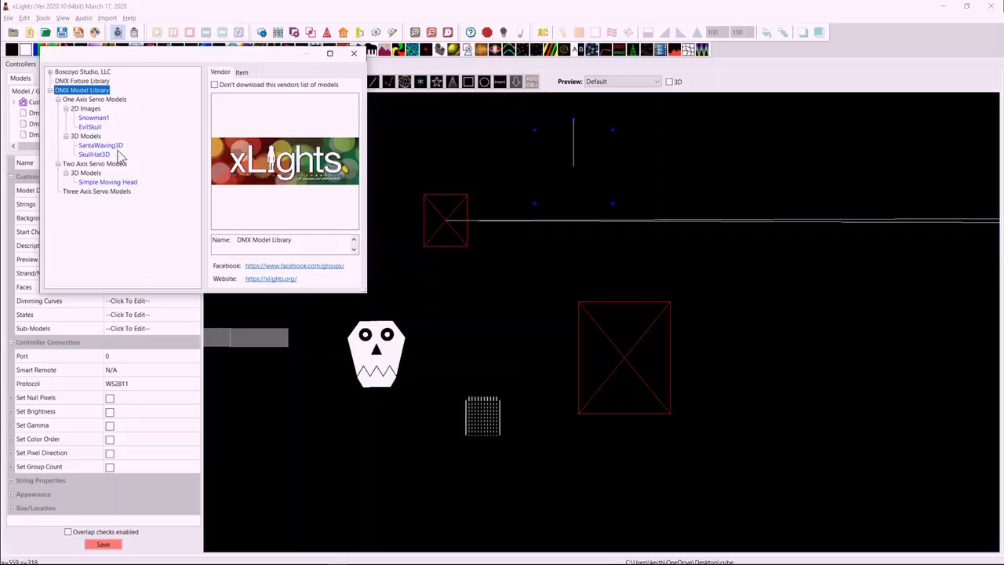
Insert the Snowman1 model from the one-axis servo 2D images into the layout.
{"action": "left_click", "coordinate": [94, 117]}
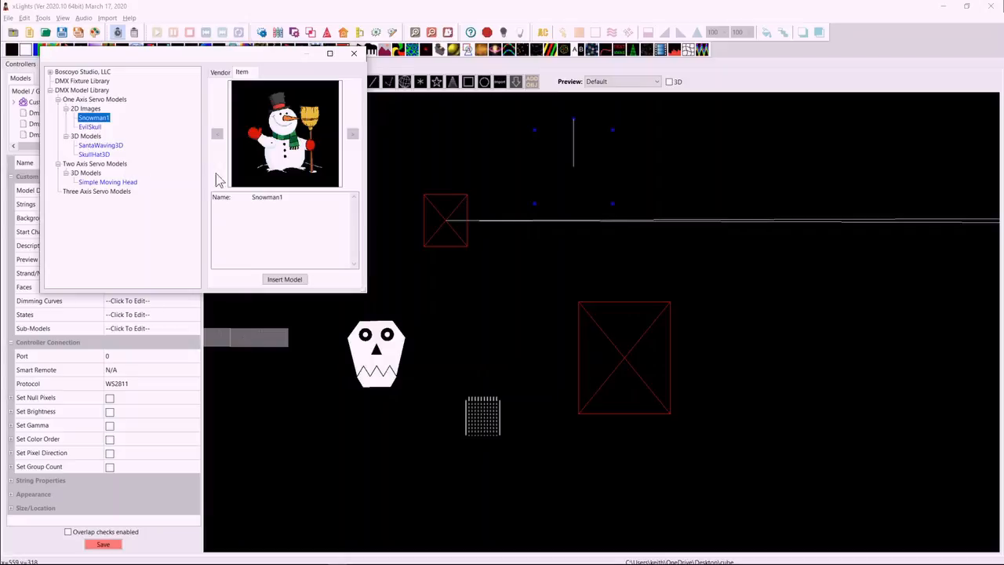
{"action": "left_click", "coordinate": [284, 279]}
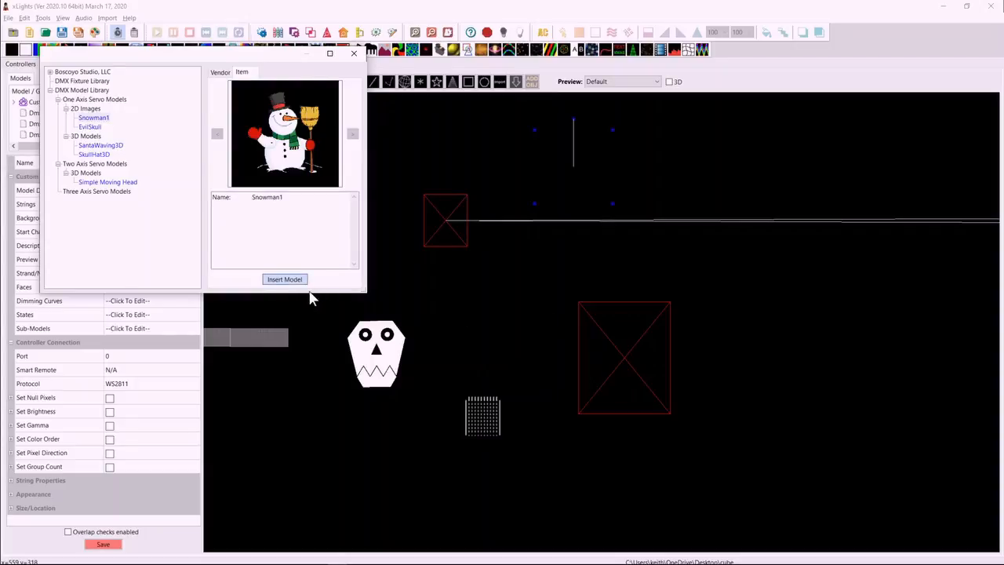
{"action": "left_click", "coordinate": [281, 281]}
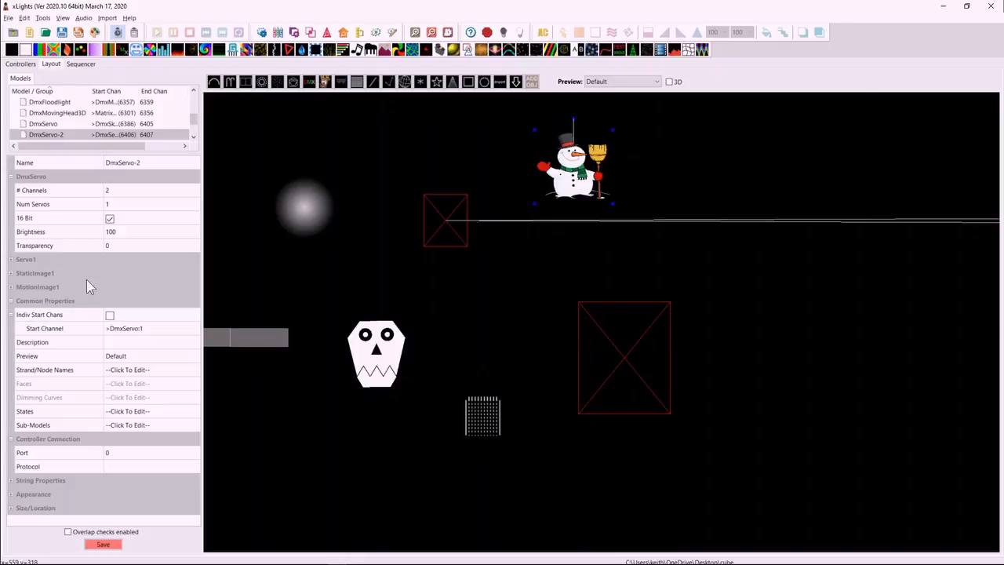
Review the snowman's Servo1 channel and limit properties and step its minimum limit up.
{"action": "left_click", "coordinate": [11, 261]}
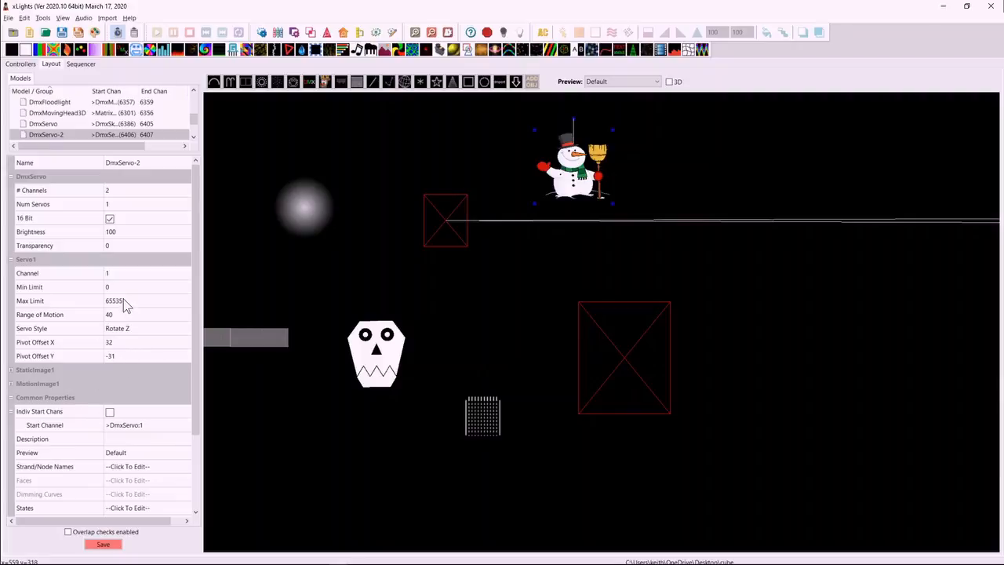
{"action": "left_click", "coordinate": [116, 275]}
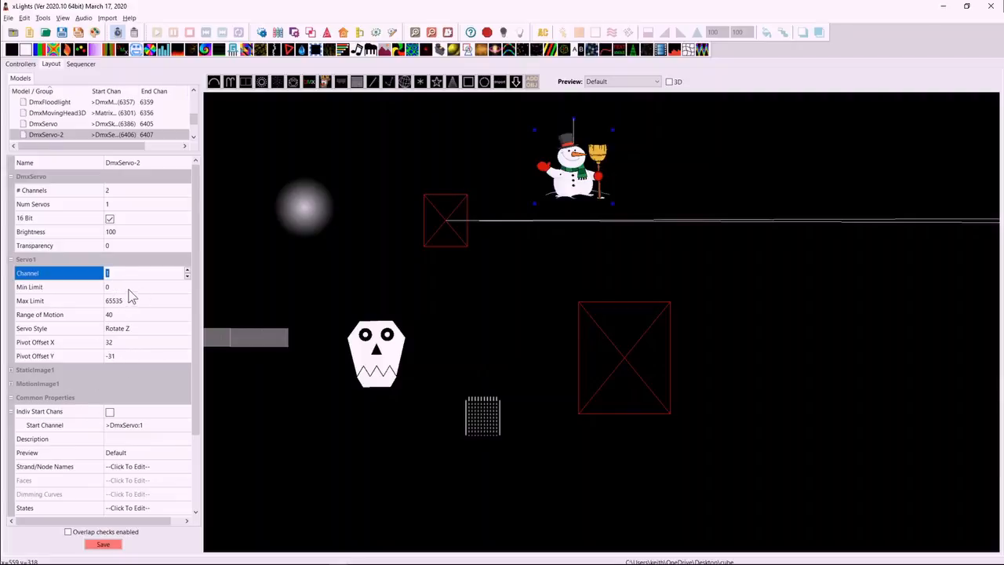
{"action": "left_click", "coordinate": [128, 290]}
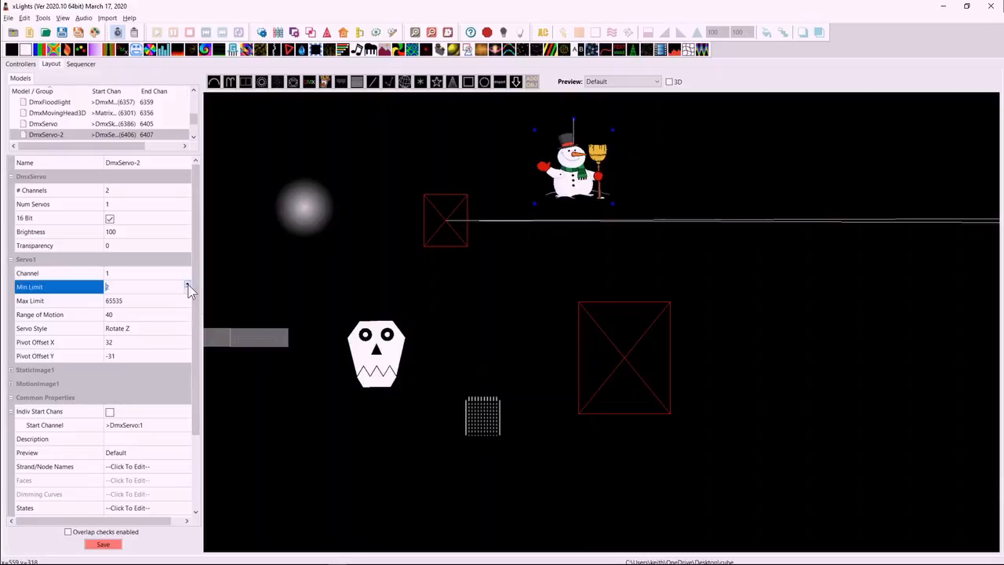
{"action": "left_click", "coordinate": [187, 284]}
{"action": "left_click", "coordinate": [187, 284]}
{"action": "left_click", "coordinate": [552, 179]}
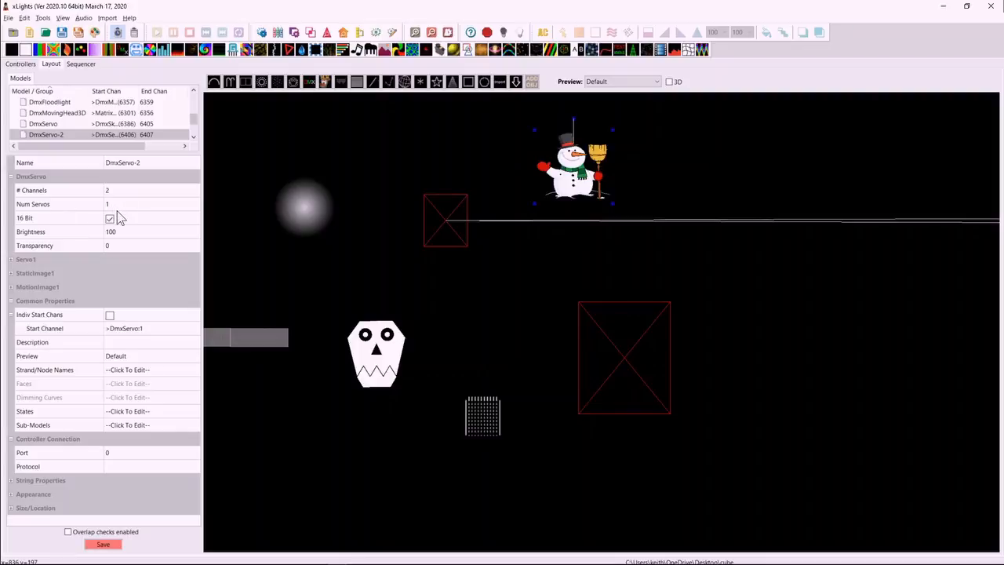
Examine the snowman's StaticImage1 properties, including its Snowman.png image.
{"action": "left_click", "coordinate": [11, 259]}
{"action": "left_click", "coordinate": [11, 259]}
{"action": "left_click", "coordinate": [11, 273]}
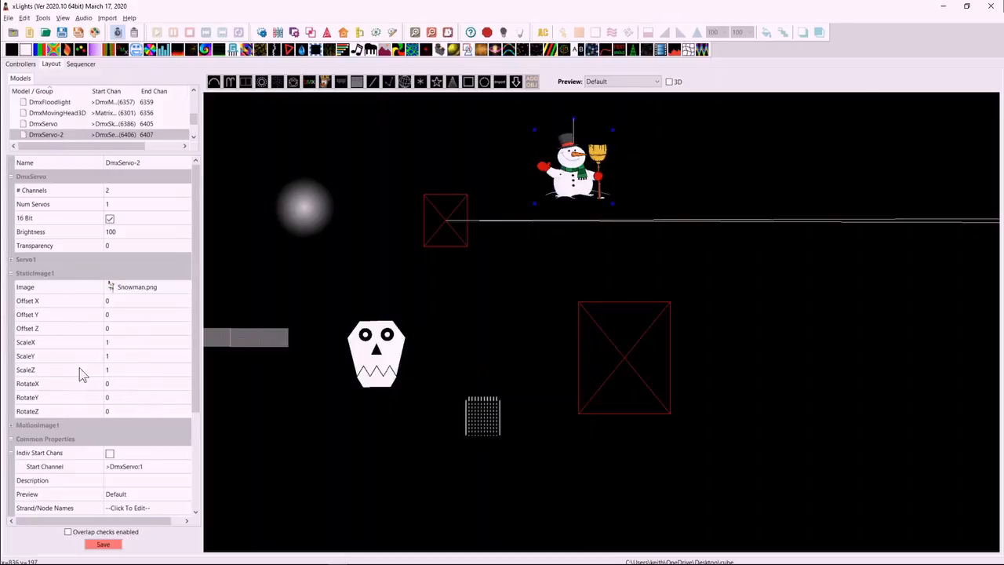
{"action": "left_click", "coordinate": [161, 288]}
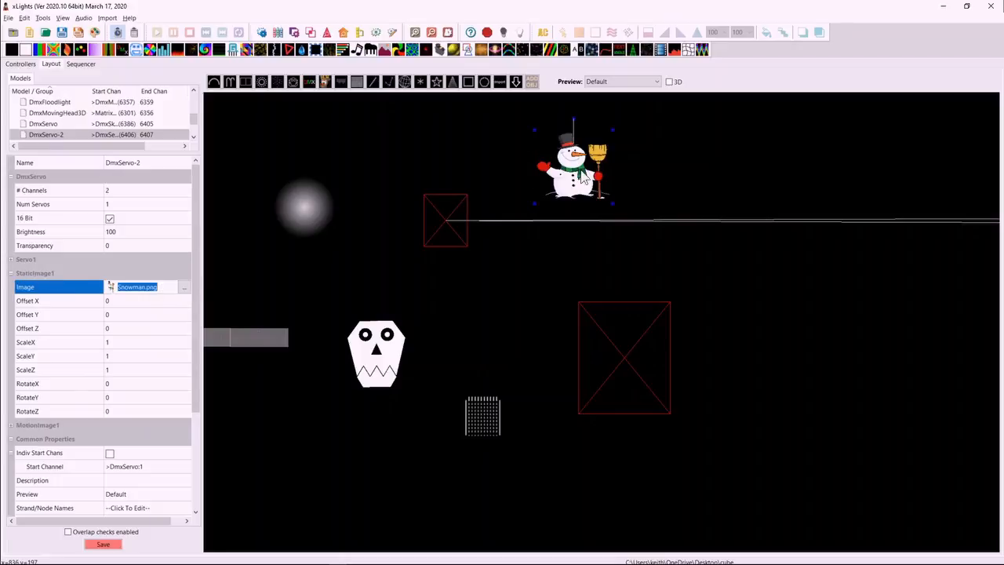
Examine the snowman's MotionImage1 properties, including its image, offsets, scale and rotation.
{"action": "left_click", "coordinate": [11, 273]}
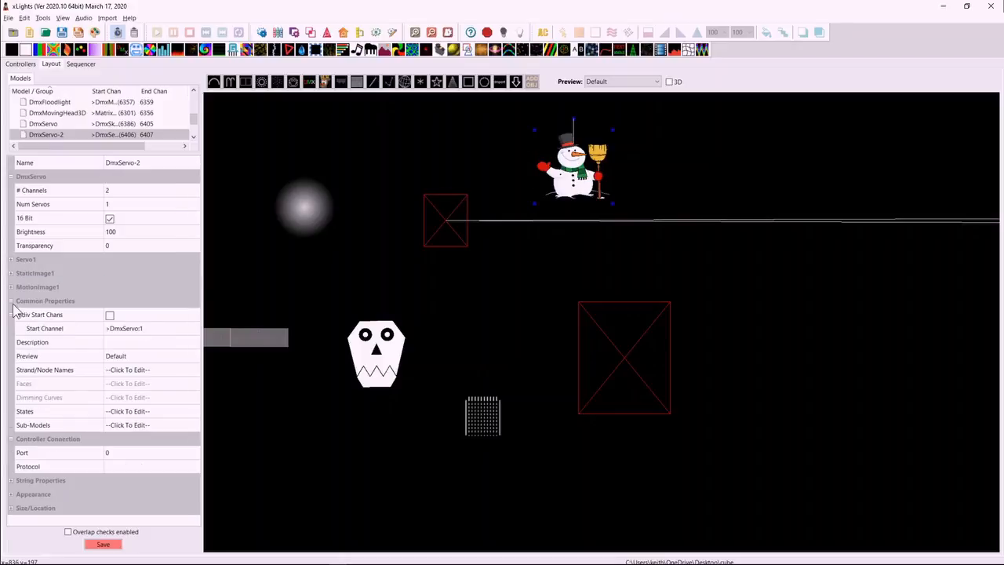
{"action": "left_click", "coordinate": [11, 287]}
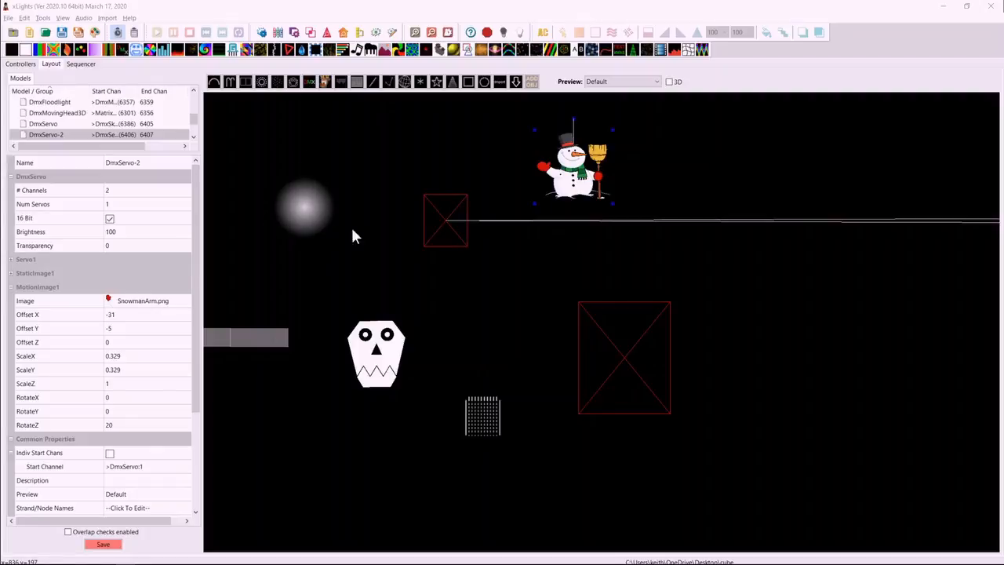
Add a wide Area Flood DMX model beside the snowman and choose Servo as the type for another DMX model.
{"action": "left_click", "coordinate": [310, 84]}
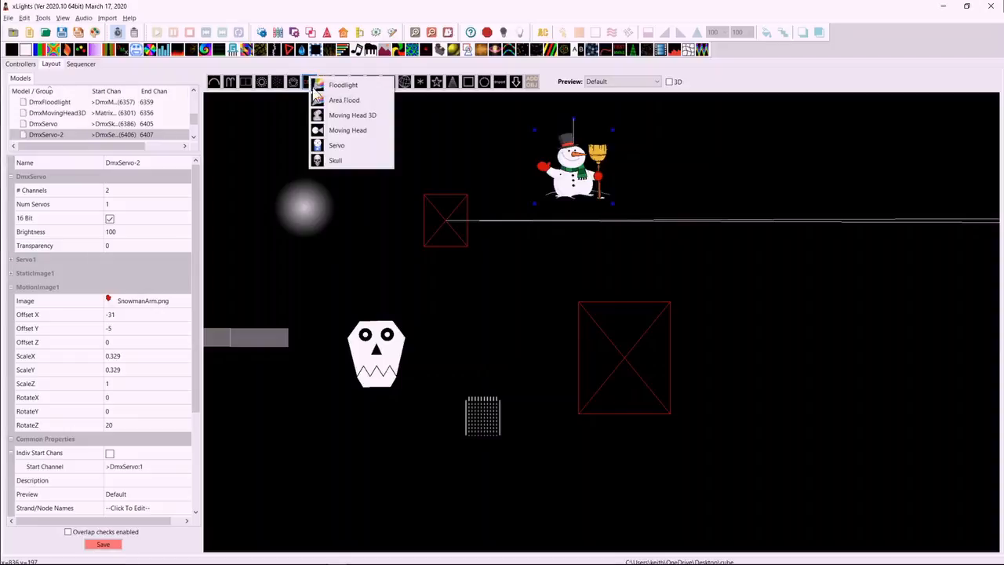
{"action": "left_click", "coordinate": [341, 99]}
{"action": "mouse_move", "coordinate": [723, 144]}
{"action": "left_mouse_down"}
{"action": "mouse_move", "coordinate": [800, 177]}
{"action": "mouse_move", "coordinate": [902, 186]}
{"action": "left_mouse_up"}
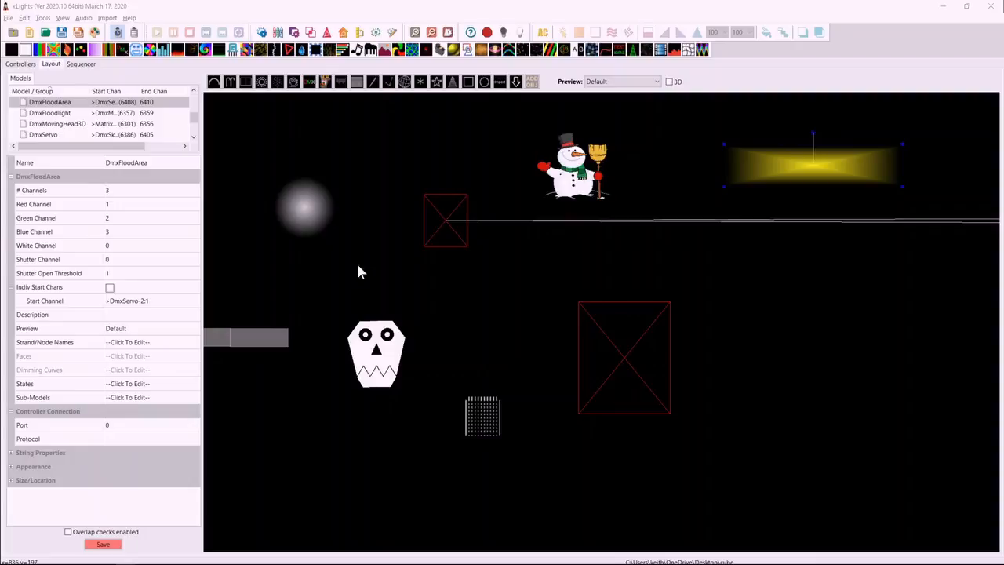
{"action": "left_click", "coordinate": [309, 84]}
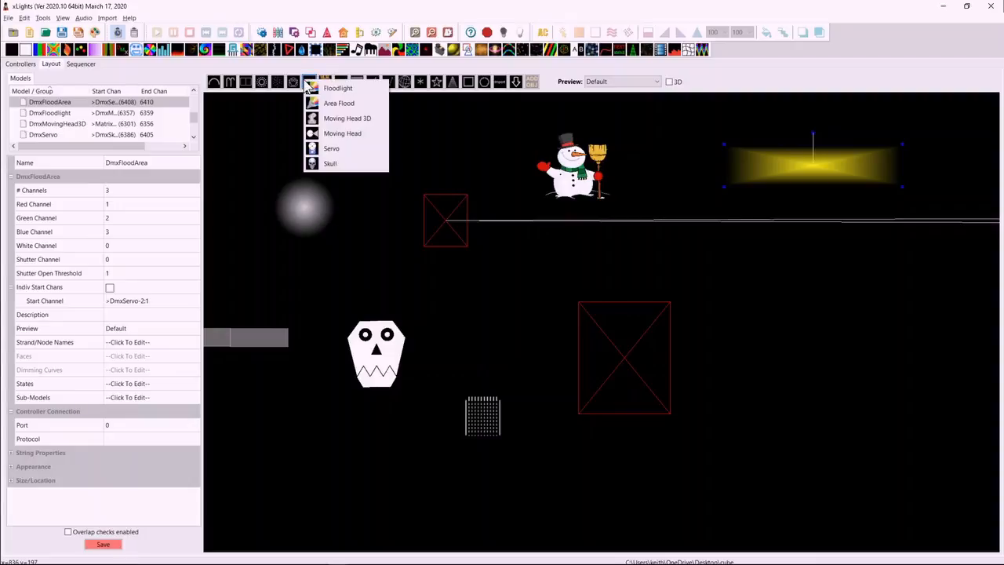
{"action": "left_click", "coordinate": [350, 150]}
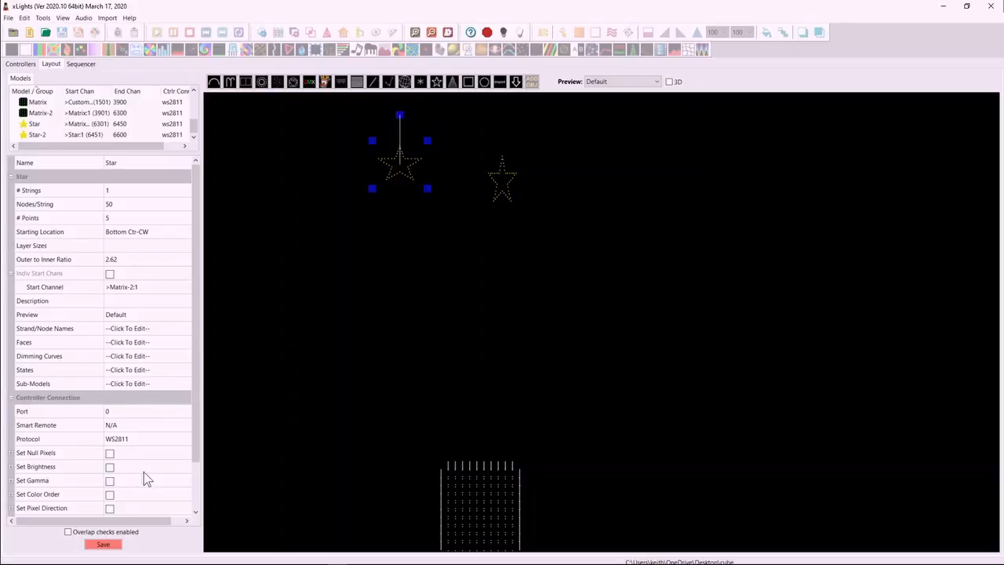
Turn off the Active property in the Star model's appearance settings and turn it on again.
{"action": "scroll", "coordinate": [118, 472], "scroll_direction": "down", "scroll_amount": 2}
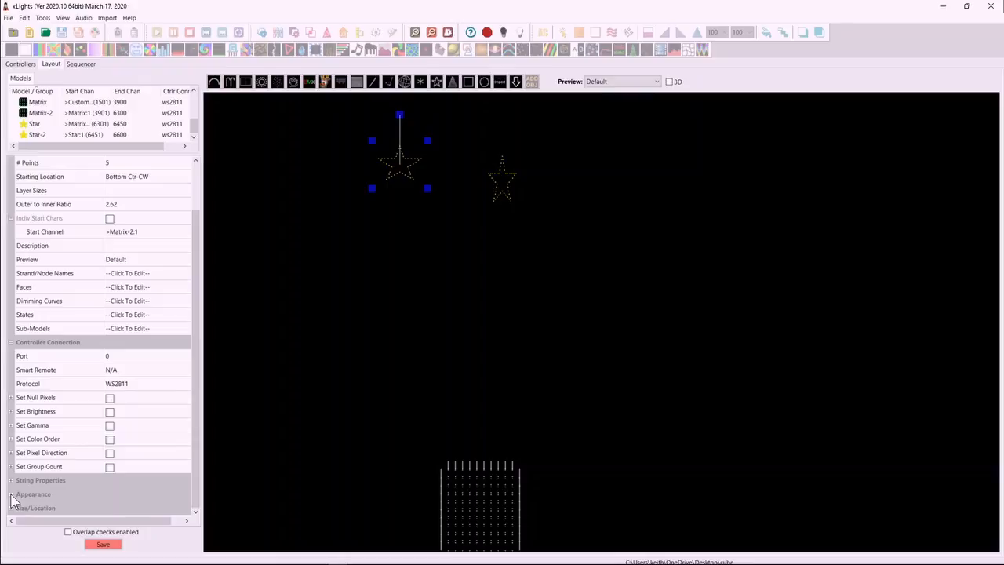
{"action": "double_click", "coordinate": [68, 492]}
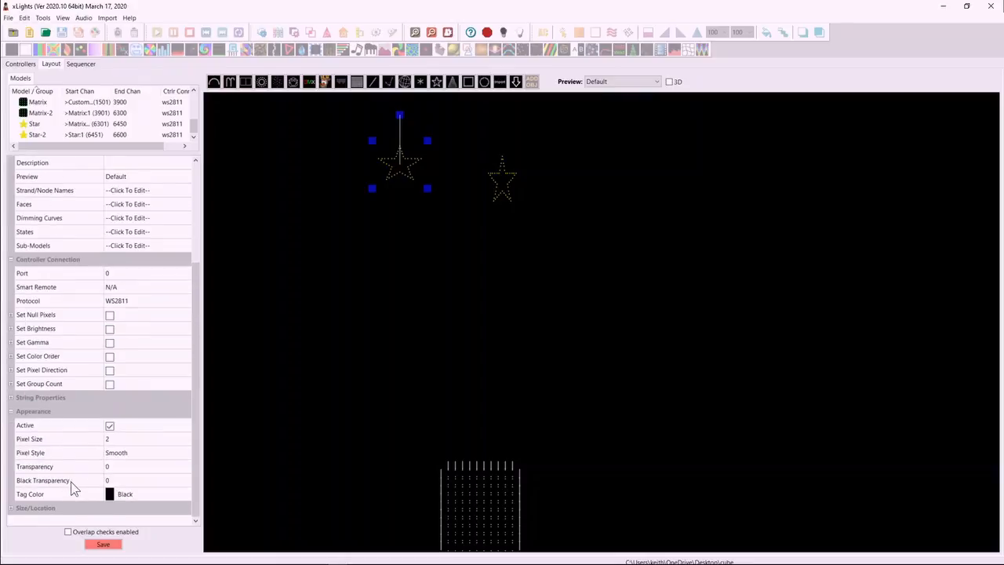
{"action": "left_click", "coordinate": [111, 428]}
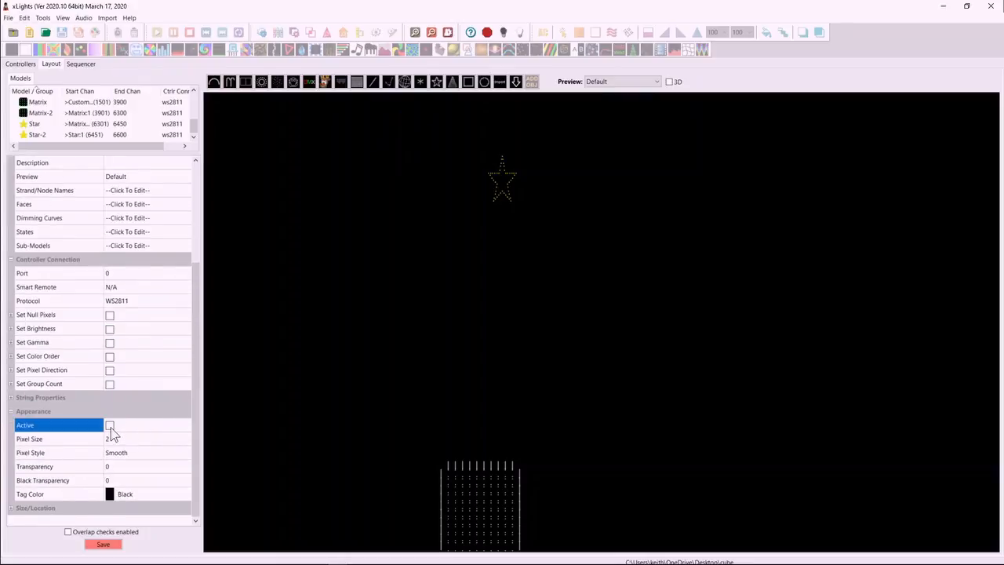
{"action": "left_click", "coordinate": [111, 429]}
Select both star models in the layout and bulk edit them to Inactive.
{"action": "left_click", "coordinate": [429, 275]}
{"action": "left_click_drag", "start_coordinate": [332, 264], "coordinate": [654, 95]}
{"action": "left_click", "coordinate": [405, 176]}
{"action": "right_click", "coordinate": [495, 181]}
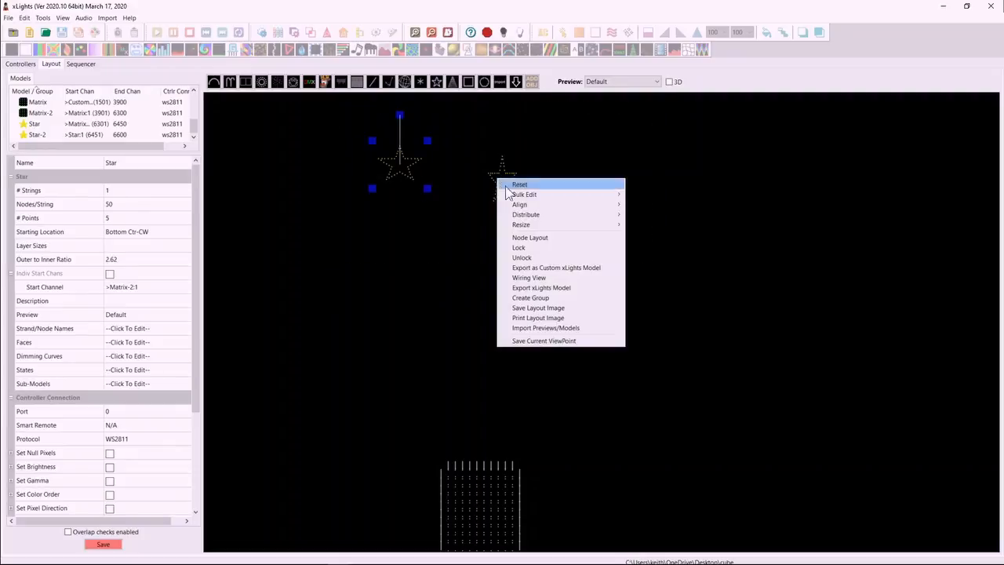
{"action": "mouse_move", "coordinate": [565, 194]}
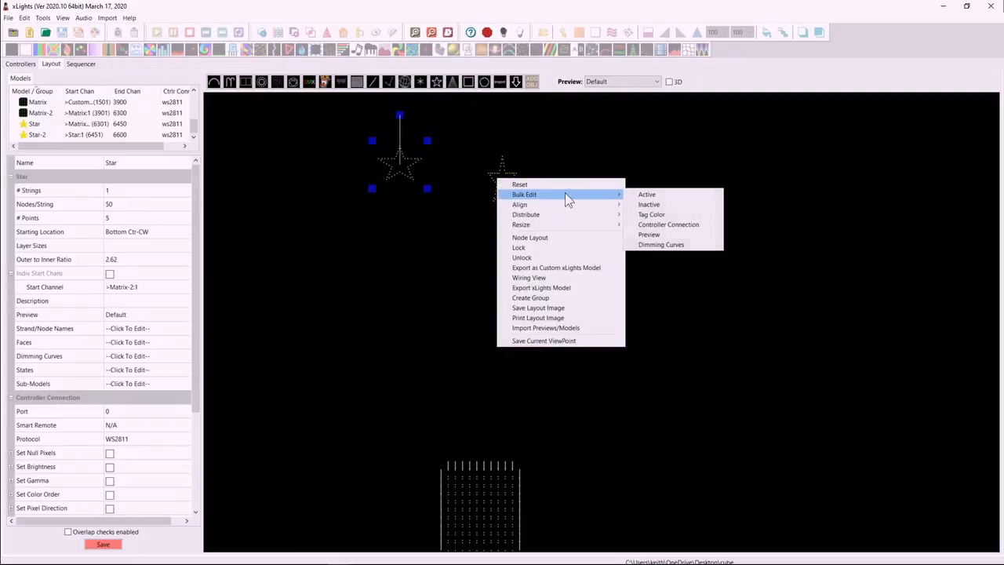
{"action": "left_click", "coordinate": [658, 205]}
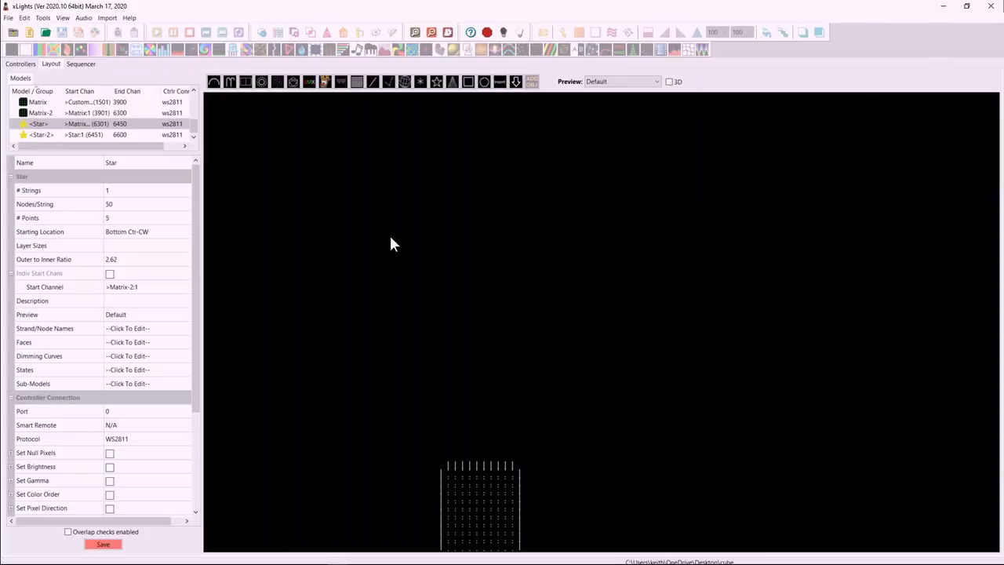
Bulk edit the two hidden star models back to Active.
{"action": "right_click", "coordinate": [420, 167]}
{"action": "mouse_move", "coordinate": [470, 182]}
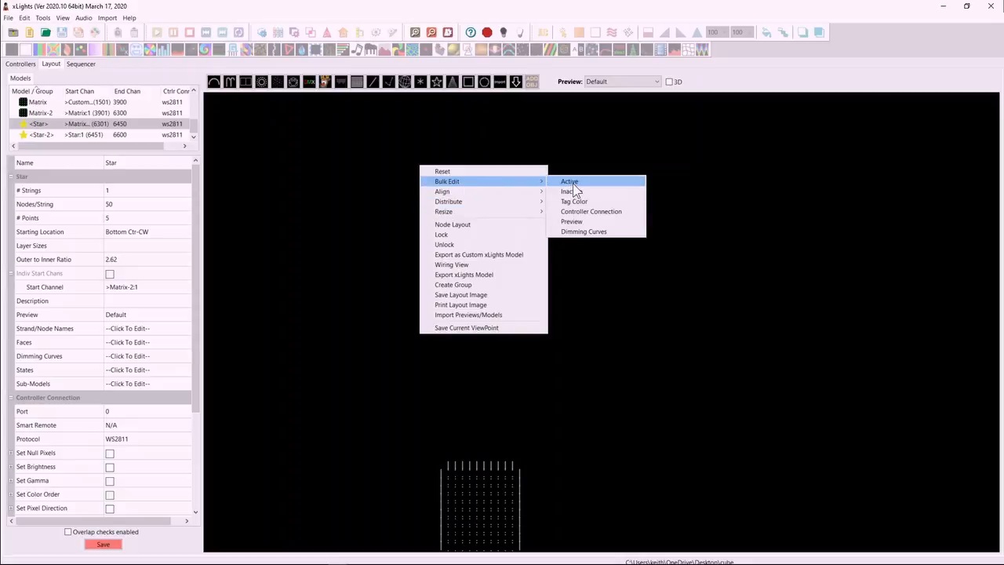
{"action": "left_click", "coordinate": [571, 182]}
Create a model group named stars from the two selected star models.
{"action": "right_click", "coordinate": [394, 161]}
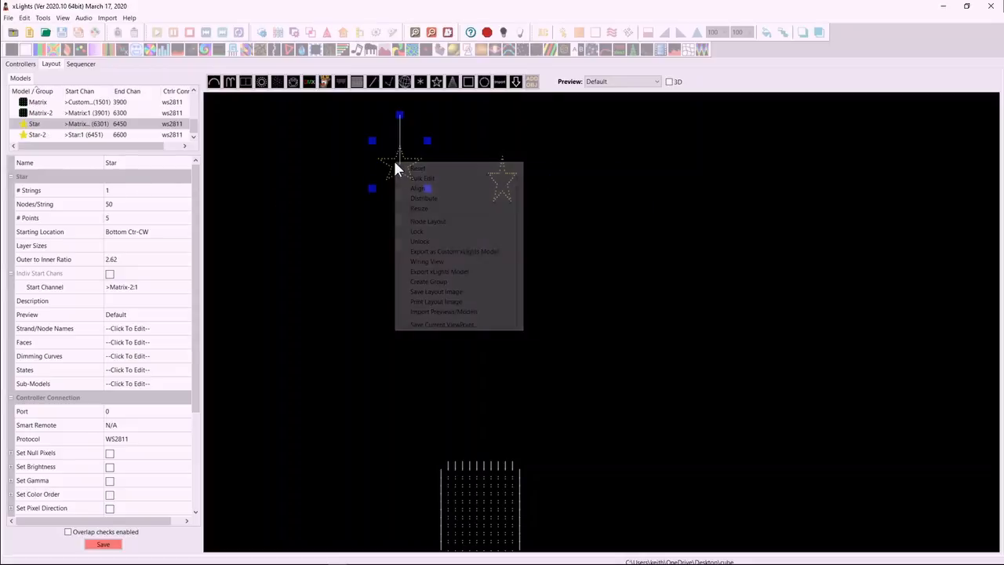
{"action": "left_click", "coordinate": [436, 282]}
{"action": "type", "text": "stars"}
{"action": "key", "text": "Return"}
Reselect the two stars in the layout and make them Inactive with a bulk edit.
{"action": "left_click_drag", "start_coordinate": [335, 252], "coordinate": [608, 114]}
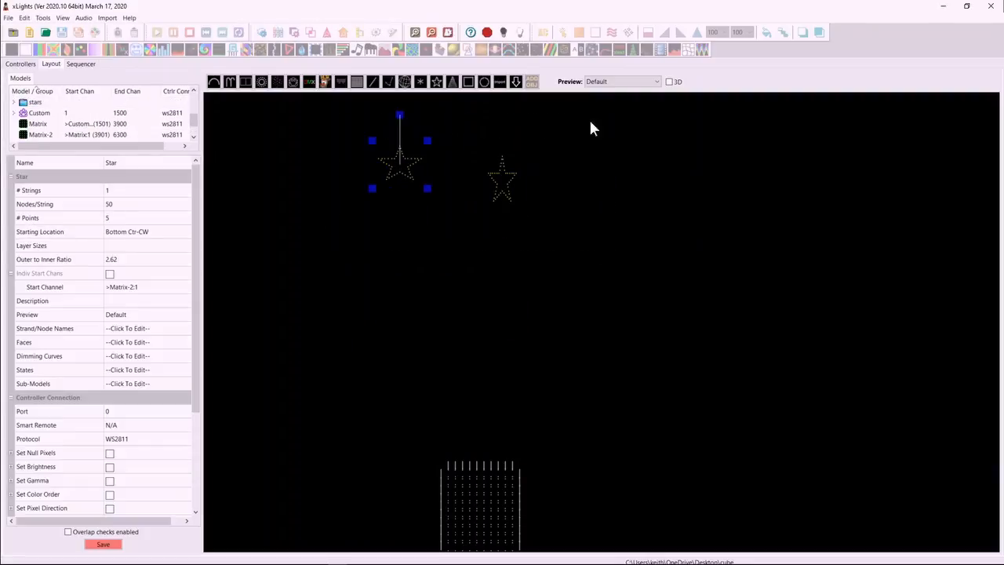
{"action": "right_click", "coordinate": [498, 183]}
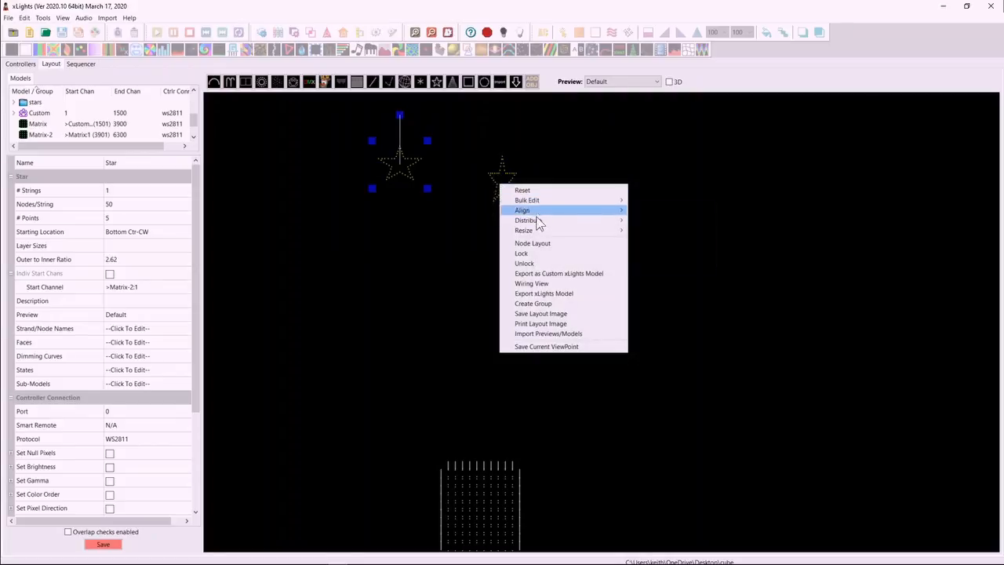
{"action": "mouse_move", "coordinate": [538, 202]}
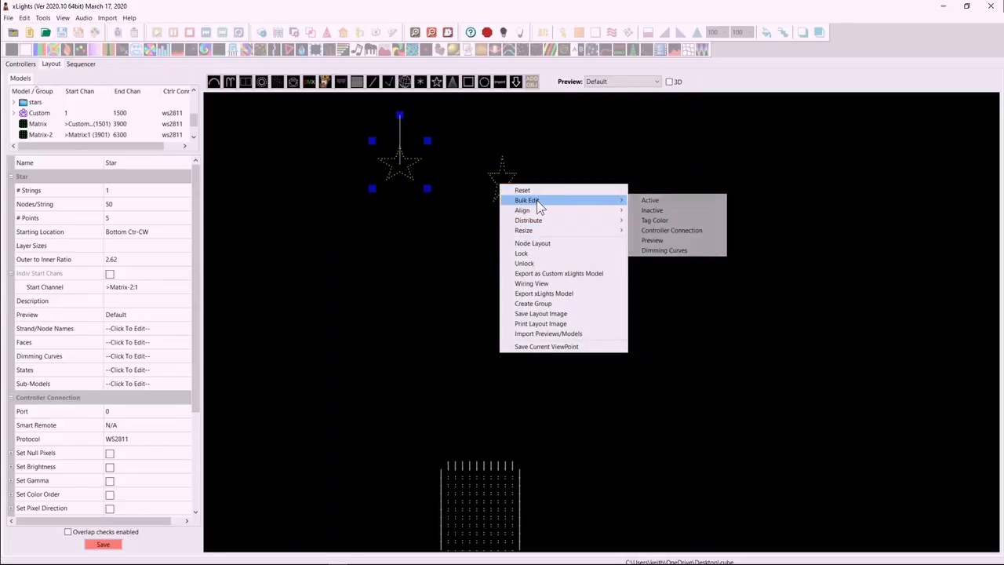
{"action": "left_click", "coordinate": [652, 210]}
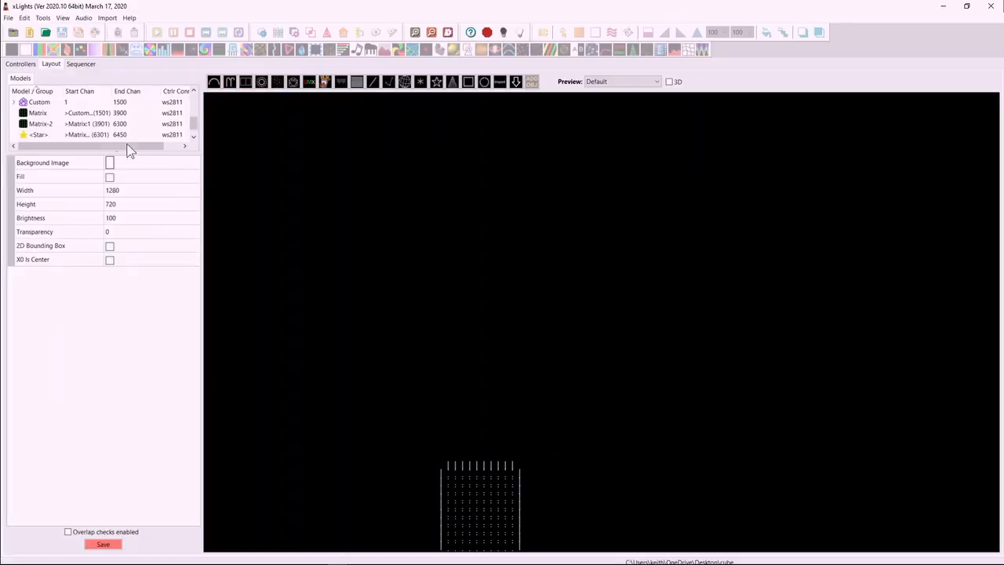
Select the stars group in the model list, bulk edit its members to Active, and clear the selection.
{"action": "scroll", "coordinate": [188, 130], "scroll_direction": "up", "scroll_amount": 5}
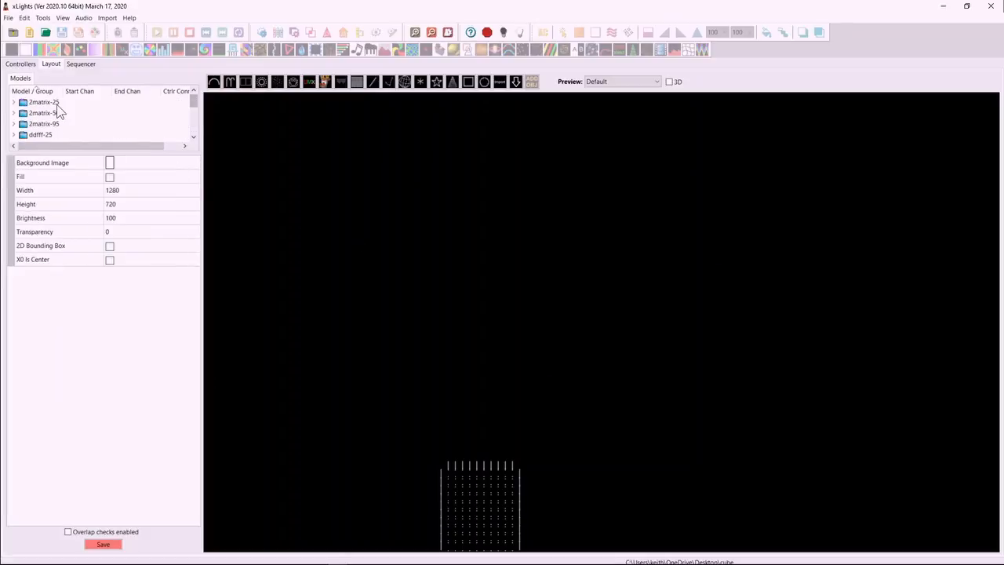
{"action": "scroll", "coordinate": [55, 125], "scroll_direction": "down", "scroll_amount": 3}
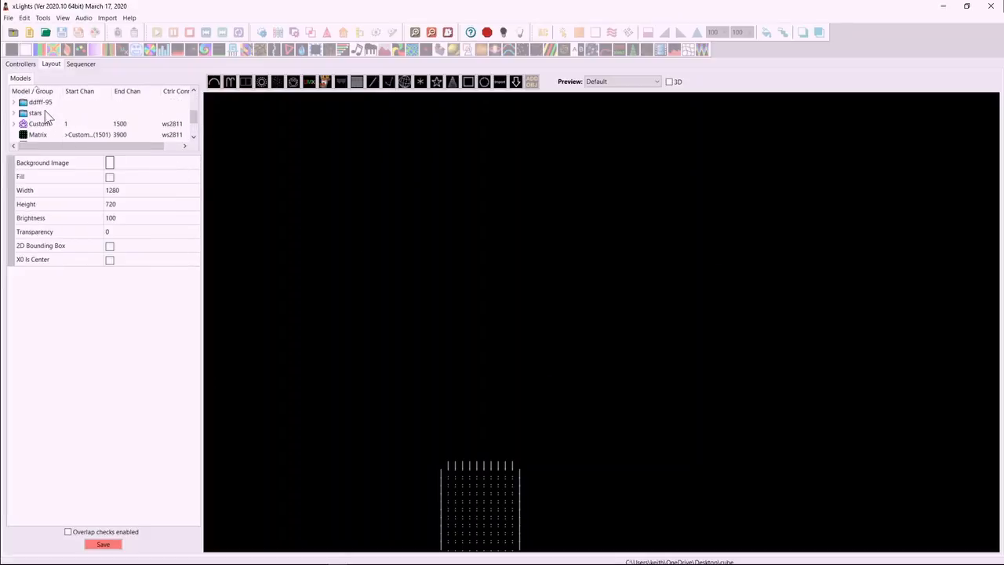
{"action": "left_click", "coordinate": [40, 113]}
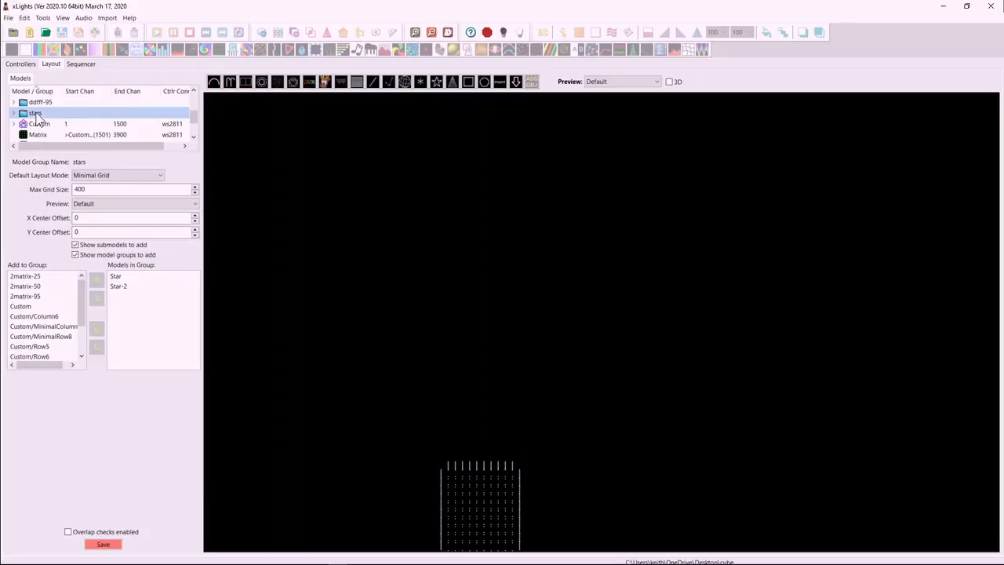
{"action": "right_click", "coordinate": [424, 218]}
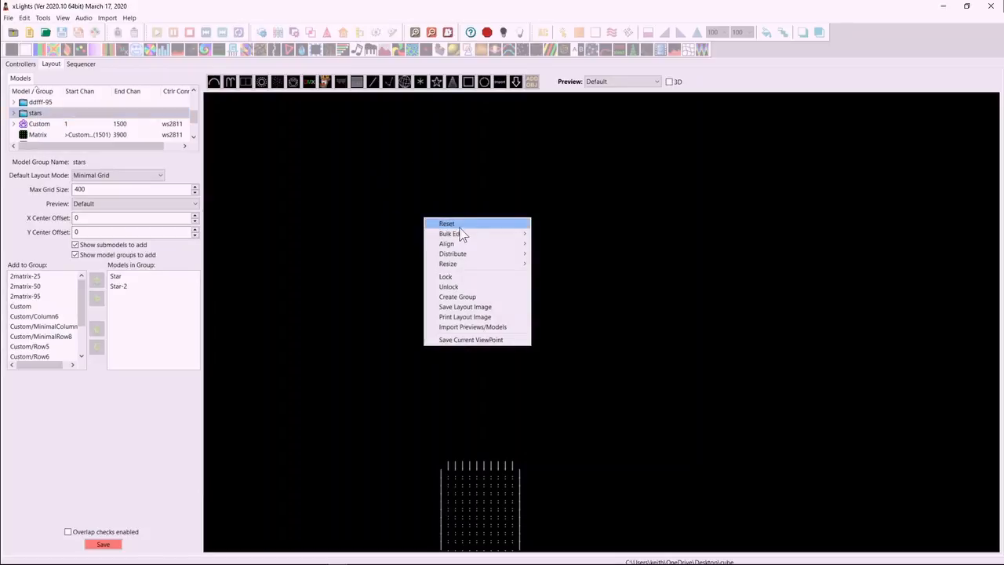
{"action": "mouse_move", "coordinate": [464, 236]}
{"action": "left_click", "coordinate": [552, 234]}
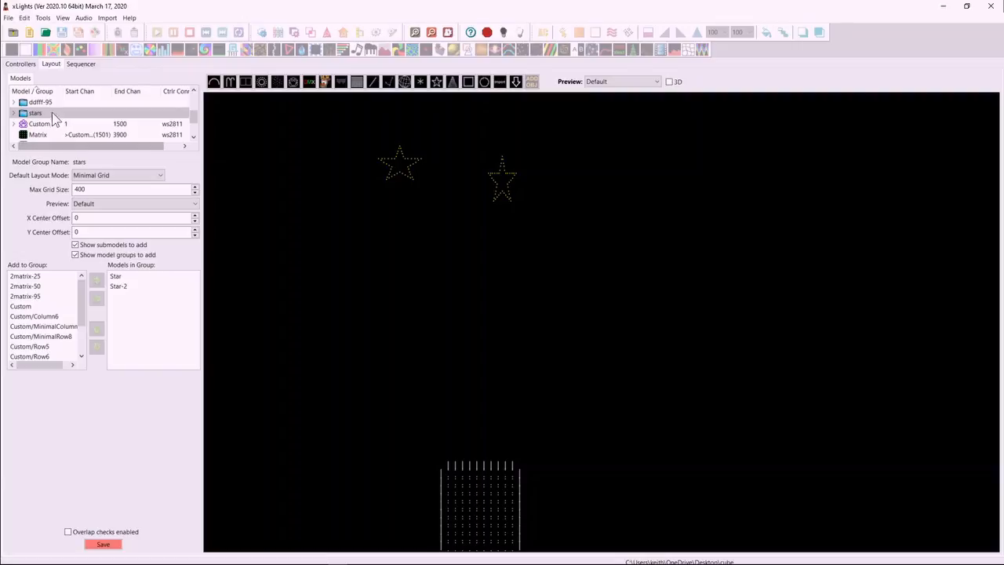
{"action": "left_click", "coordinate": [415, 318]}
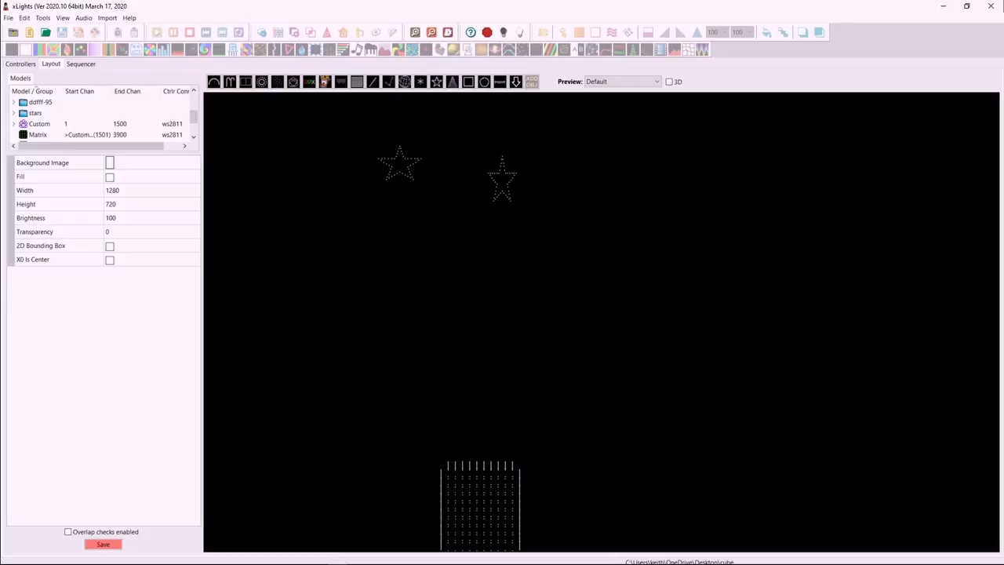
Review the backup settings in the Preferences, including the alternative backup directory, and close them without changes.
{"action": "left_click", "coordinate": [125, 564]}
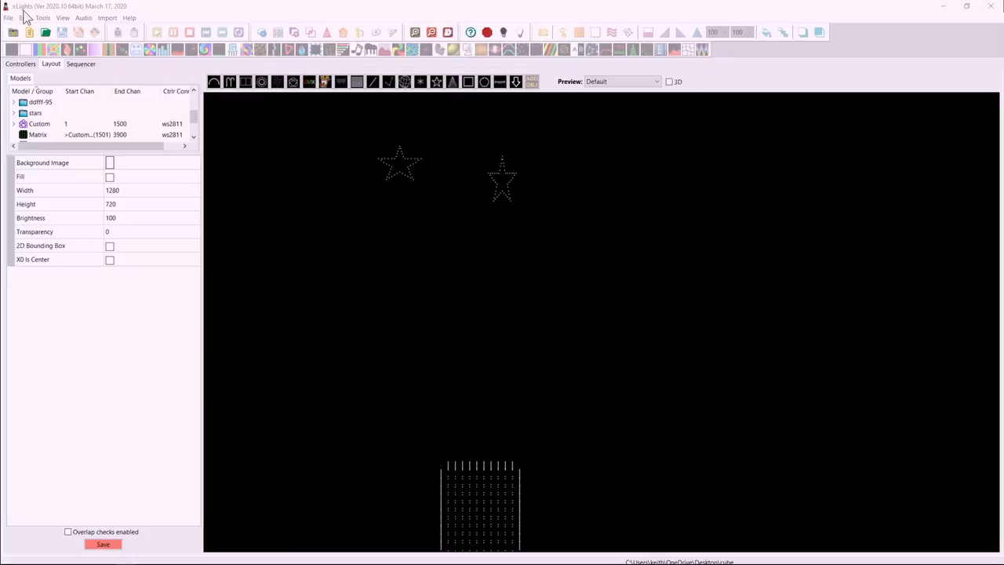
{"action": "left_click", "coordinate": [8, 17]}
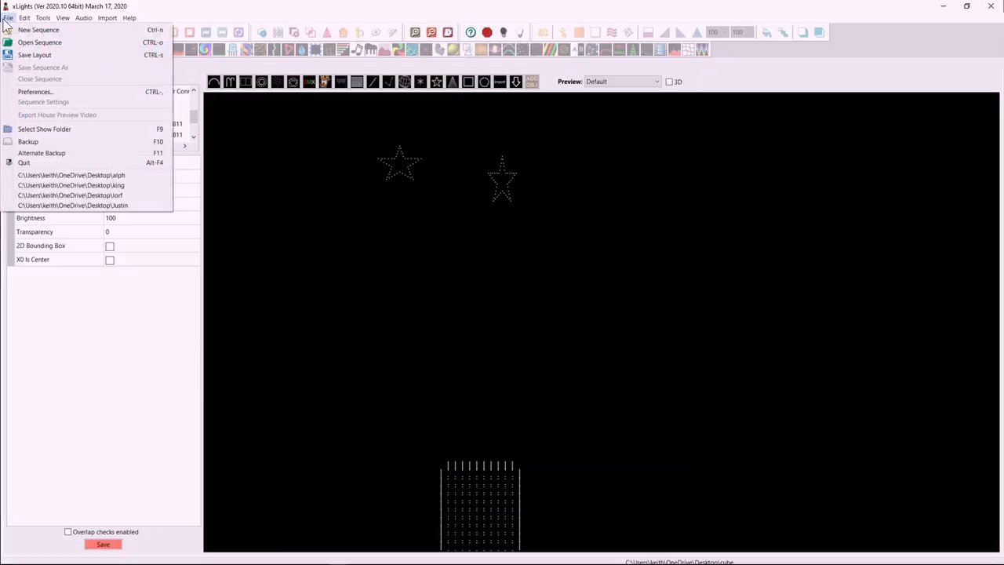
{"action": "left_click", "coordinate": [41, 93]}
{"action": "left_click_drag", "start_coordinate": [195, 62], "coordinate": [438, 84]}
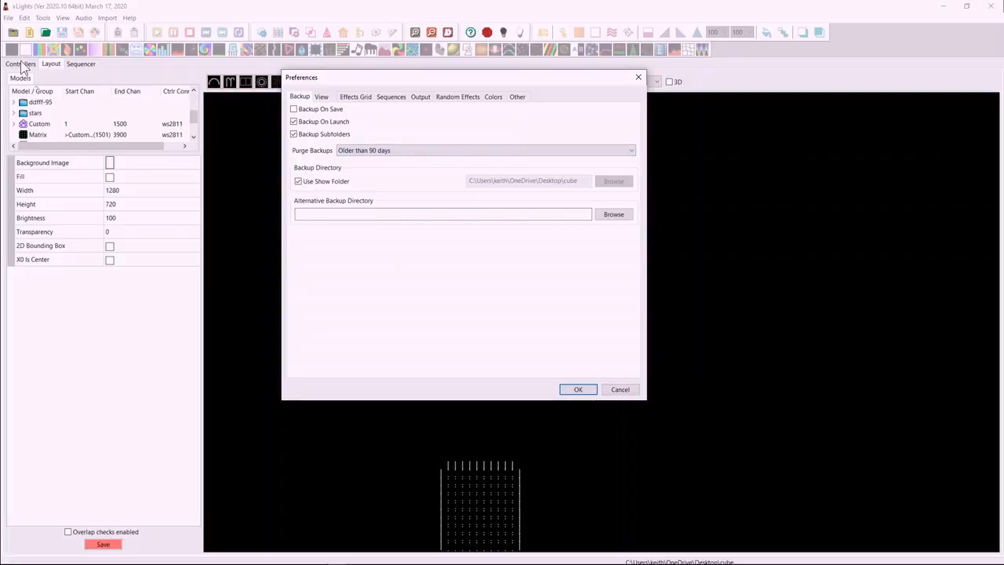
{"action": "left_click", "coordinate": [620, 389]}
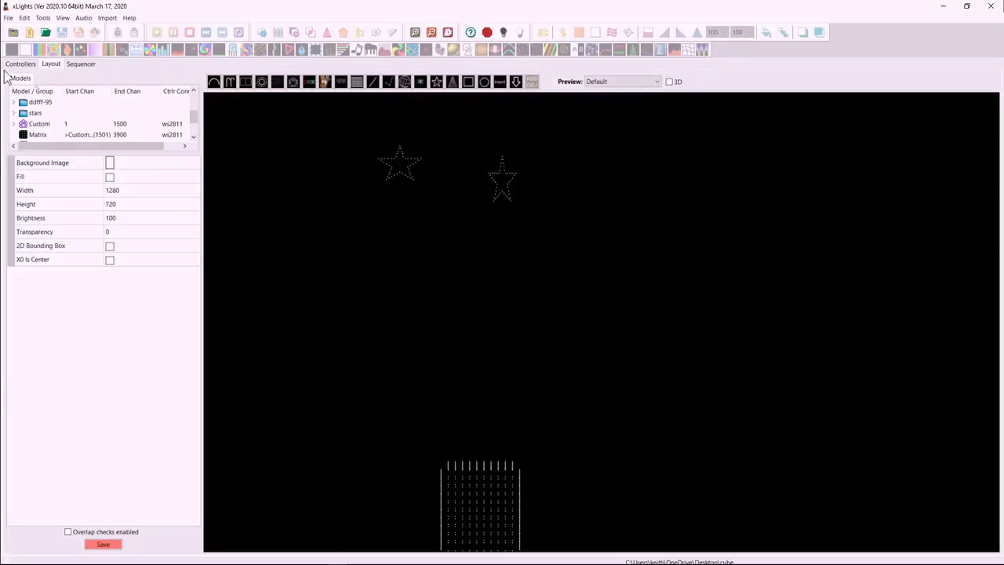
Review the show directory's subfolder settings for controllers and close them without changes.
{"action": "left_click", "coordinate": [21, 64]}
{"action": "left_click", "coordinate": [235, 91]}
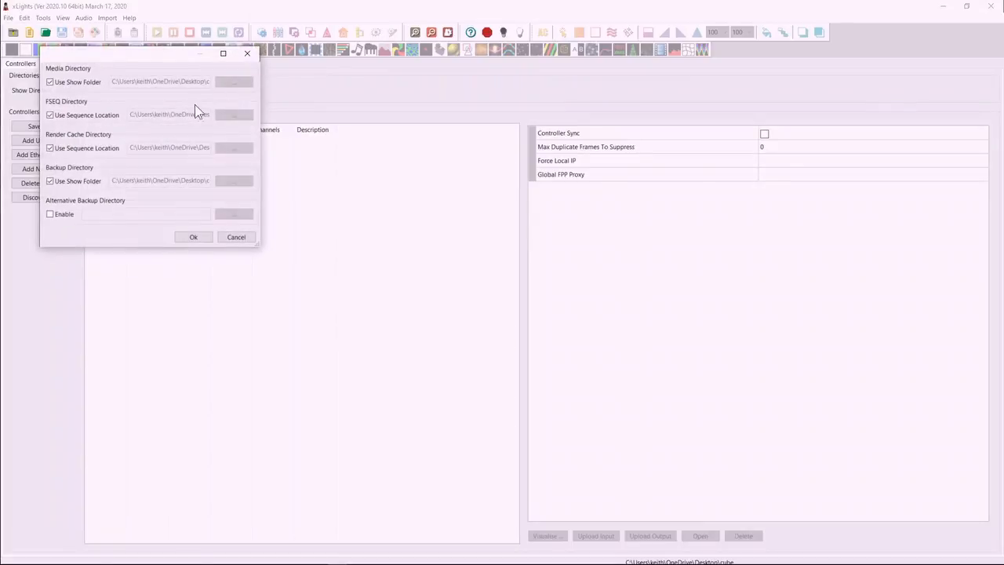
{"action": "left_click", "coordinate": [244, 239]}
Reopen the Preferences and compare their backup directory settings with the show's subfolder settings.
{"action": "left_click", "coordinate": [13, 19]}
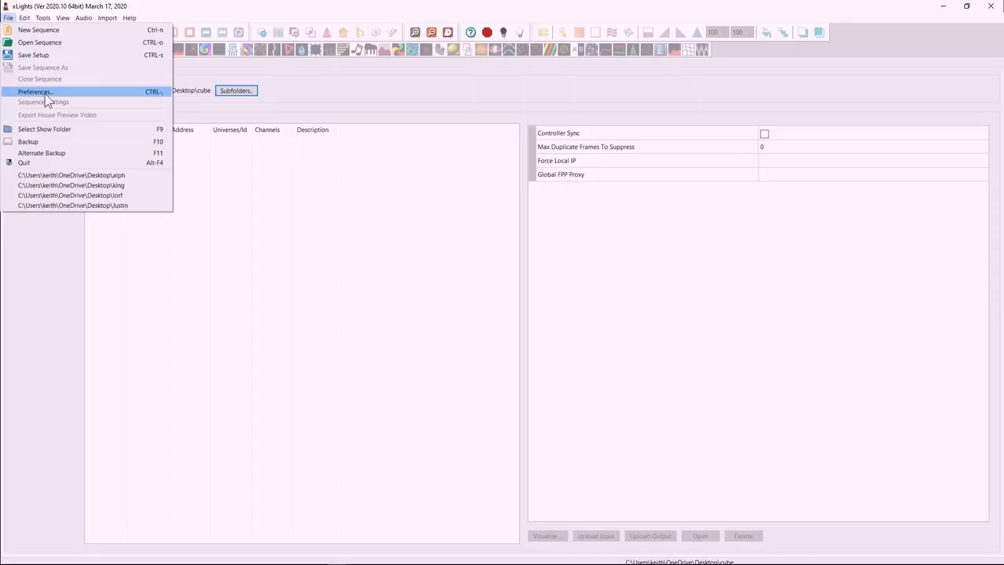
{"action": "left_click", "coordinate": [283, 201]}
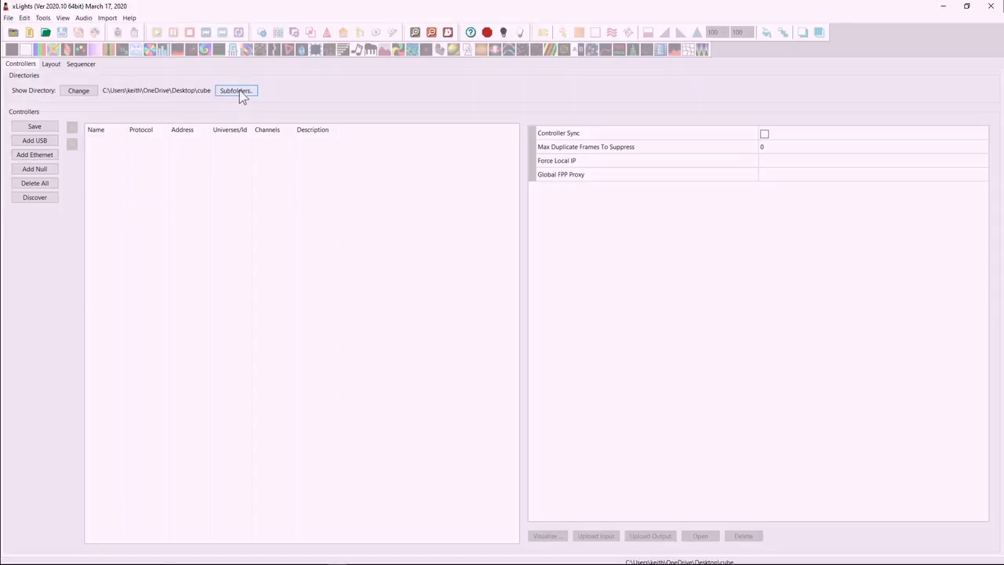
{"action": "left_click", "coordinate": [7, 17]}
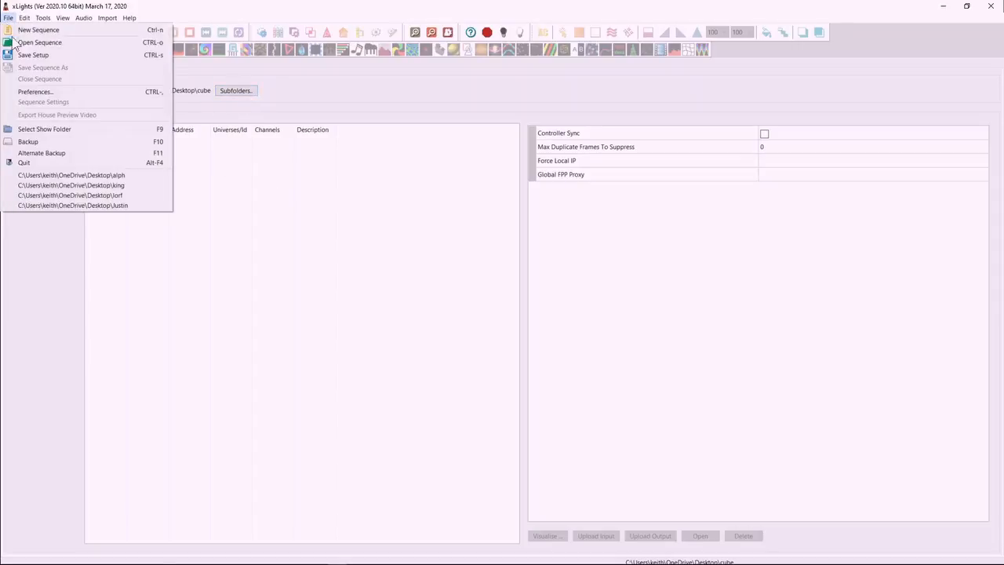
{"action": "left_click", "coordinate": [44, 92]}
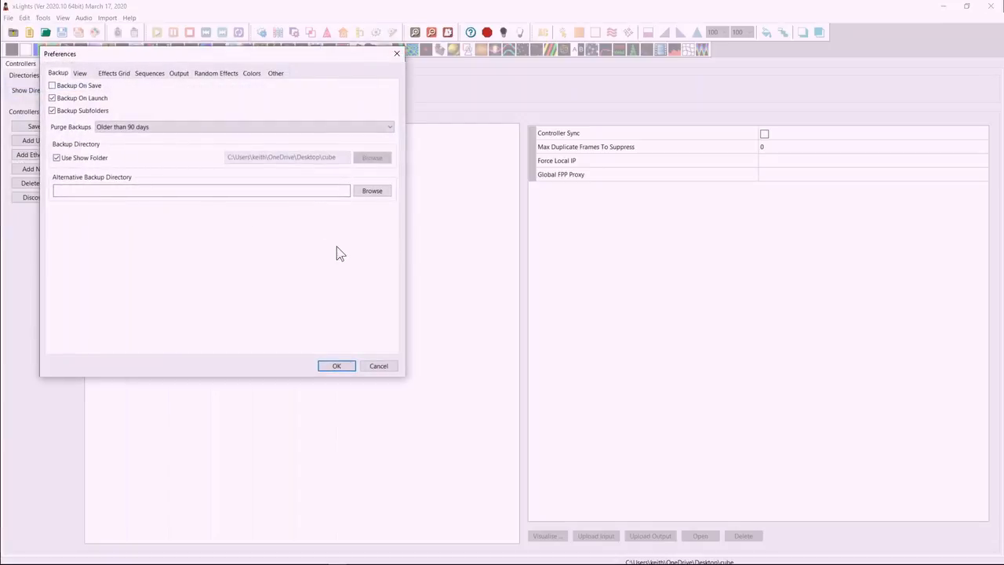
Check the model handle size options in the view preferences and set the Effect Assist Window to Always Off.
{"action": "left_click", "coordinate": [81, 74]}
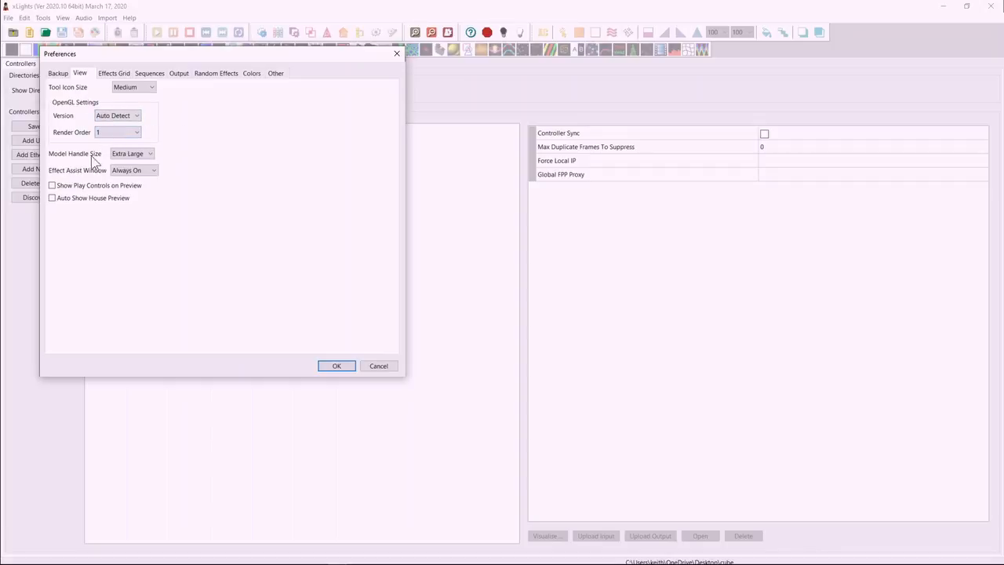
{"action": "left_click", "coordinate": [144, 161]}
{"action": "left_click", "coordinate": [194, 165]}
{"action": "left_click", "coordinate": [121, 173]}
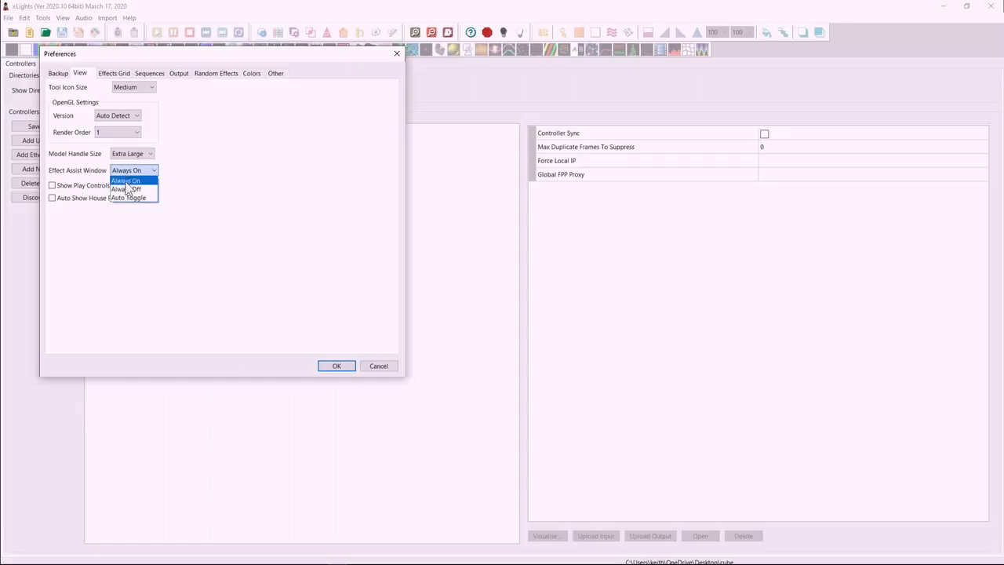
{"action": "left_click", "coordinate": [129, 187]}
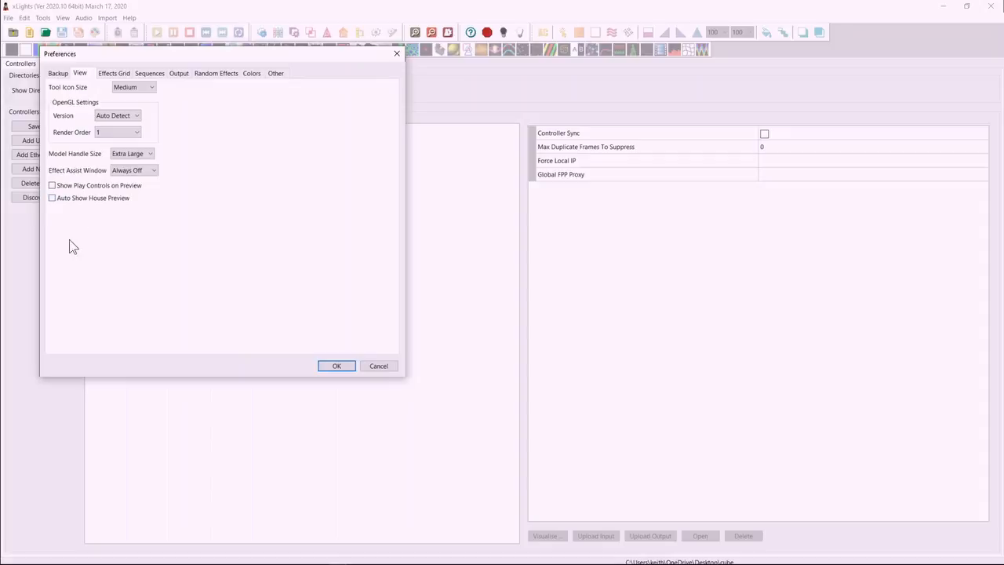
Review the effects grid preferences, including the small waveform setting and the double click mode options.
{"action": "left_click", "coordinate": [112, 74]}
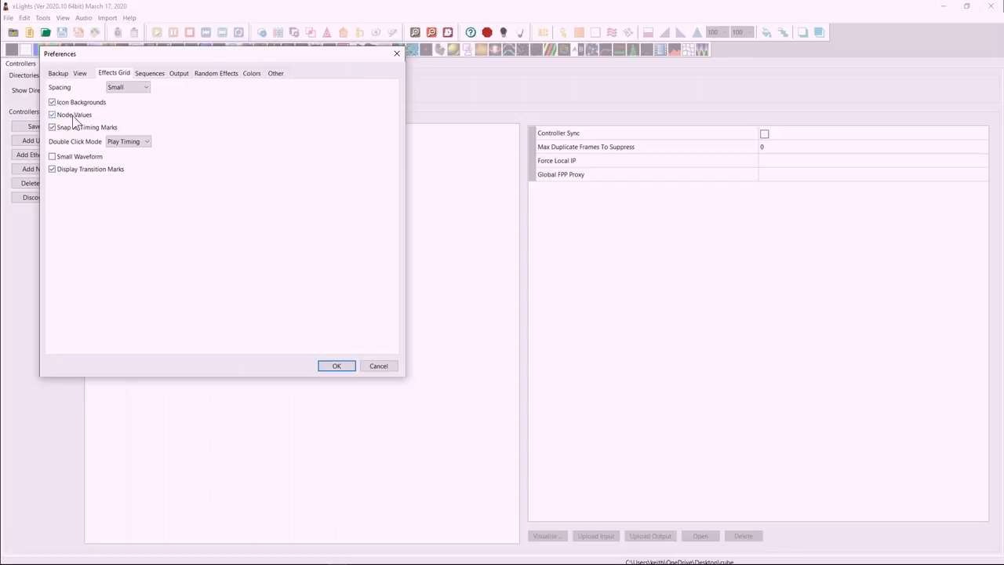
{"action": "left_click", "coordinate": [59, 160]}
{"action": "left_click", "coordinate": [122, 143]}
{"action": "left_click", "coordinate": [125, 159]}
Enable Model Blending Default Off in the sequence preferences and check the available FSEQ versions.
{"action": "left_click", "coordinate": [155, 73]}
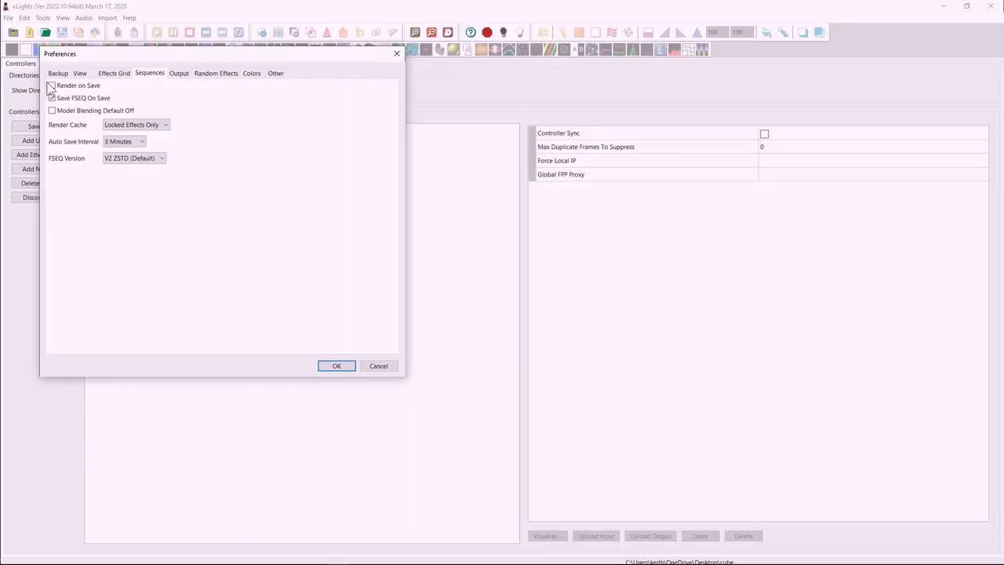
{"action": "left_click", "coordinate": [70, 118]}
{"action": "left_click", "coordinate": [111, 159]}
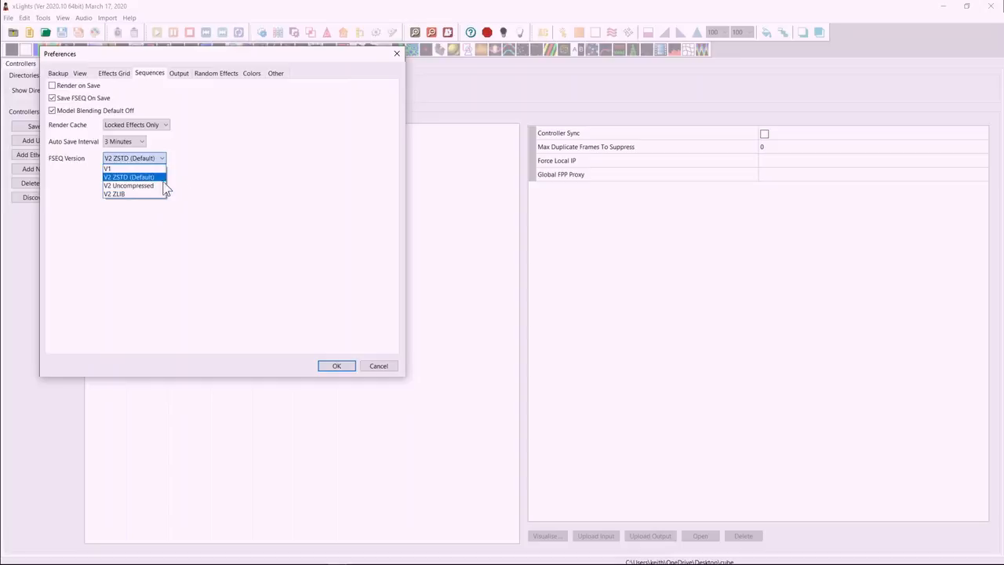
{"action": "left_click", "coordinate": [235, 192]}
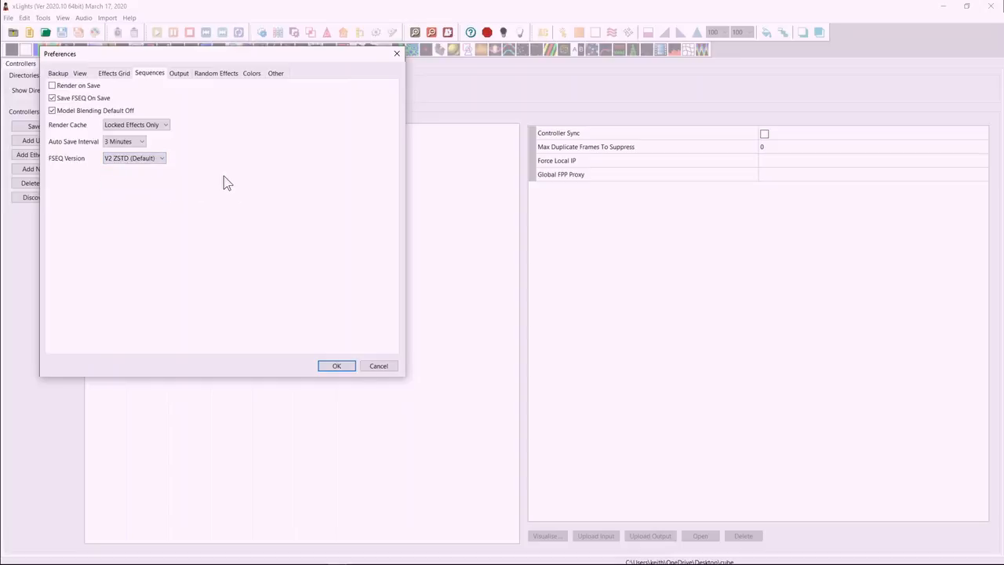
Review the output, random effects, colors and other preferences in turn.
{"action": "left_click", "coordinate": [179, 74]}
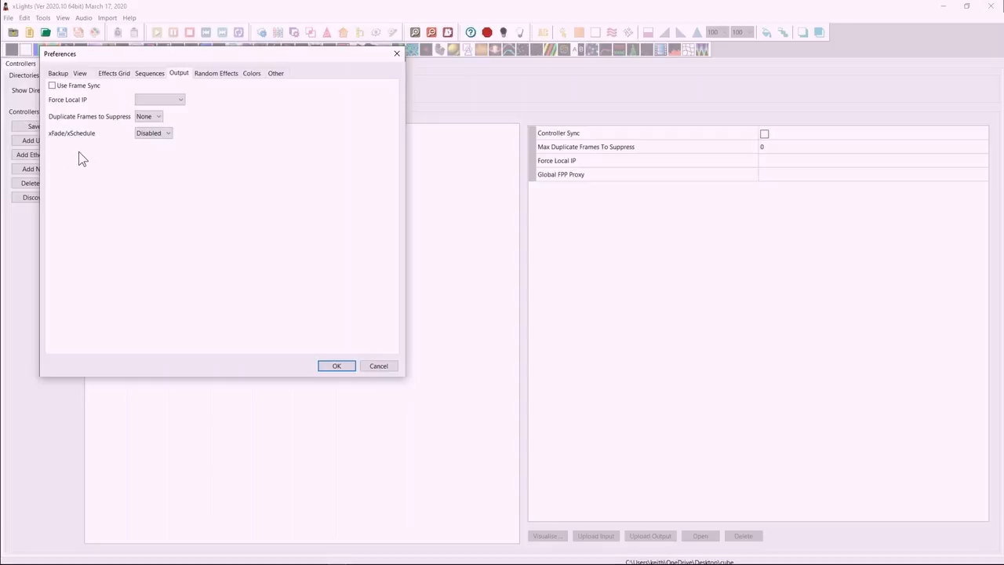
{"action": "left_click", "coordinate": [221, 72]}
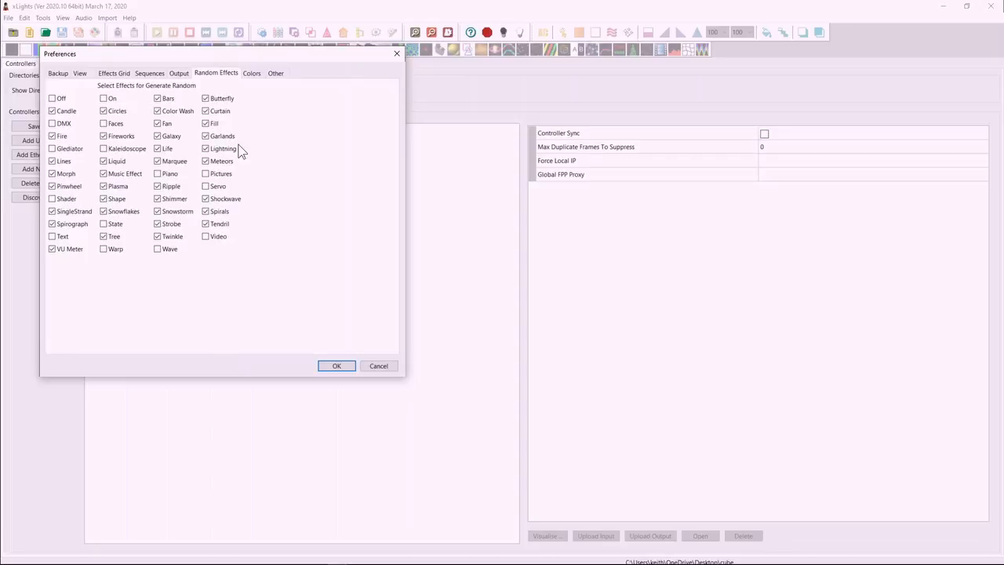
{"action": "left_click", "coordinate": [251, 74]}
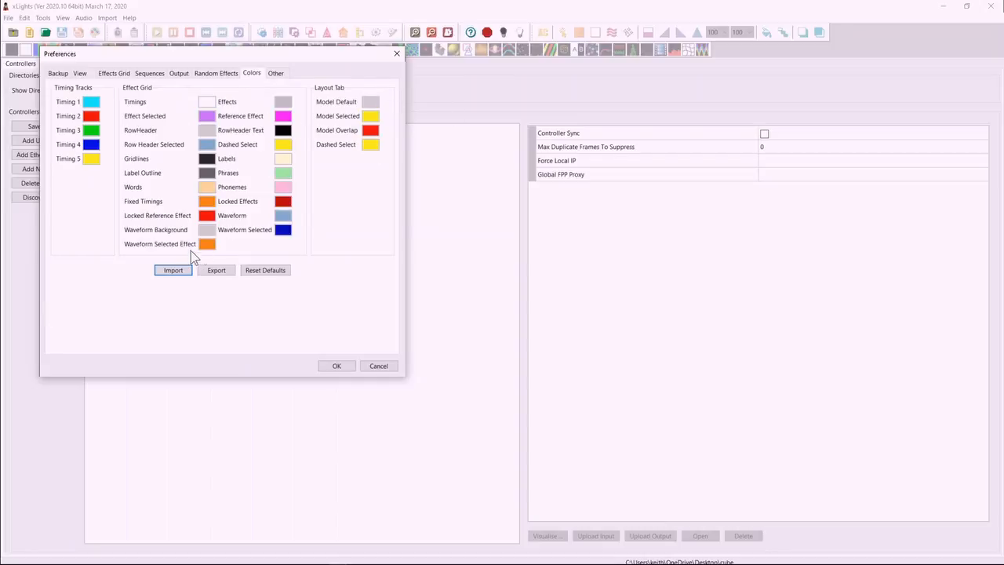
{"action": "left_click", "coordinate": [274, 73]}
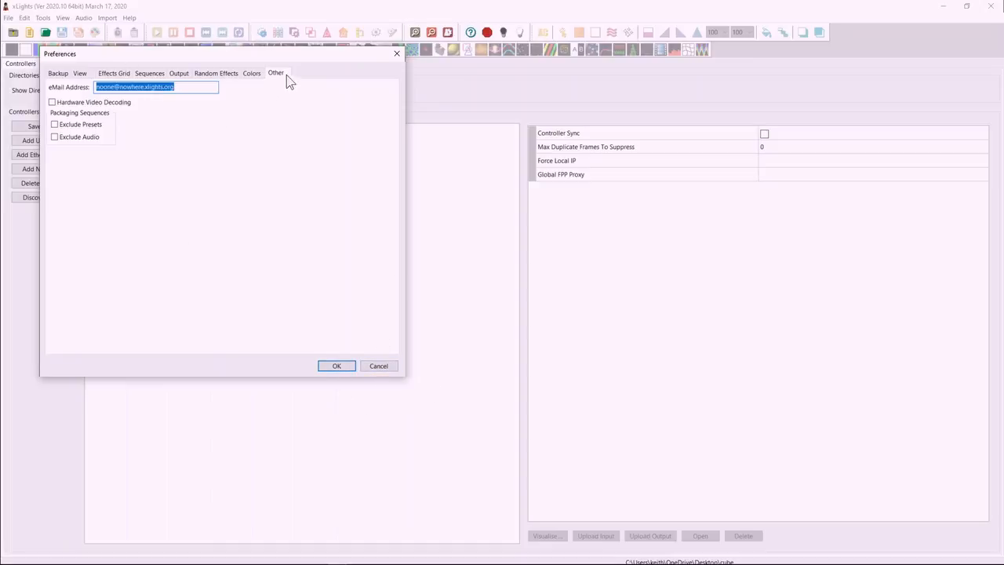
Close the preferences without saving and create a new sequence in the sequencer with the default settings.
{"action": "left_click", "coordinate": [384, 366]}
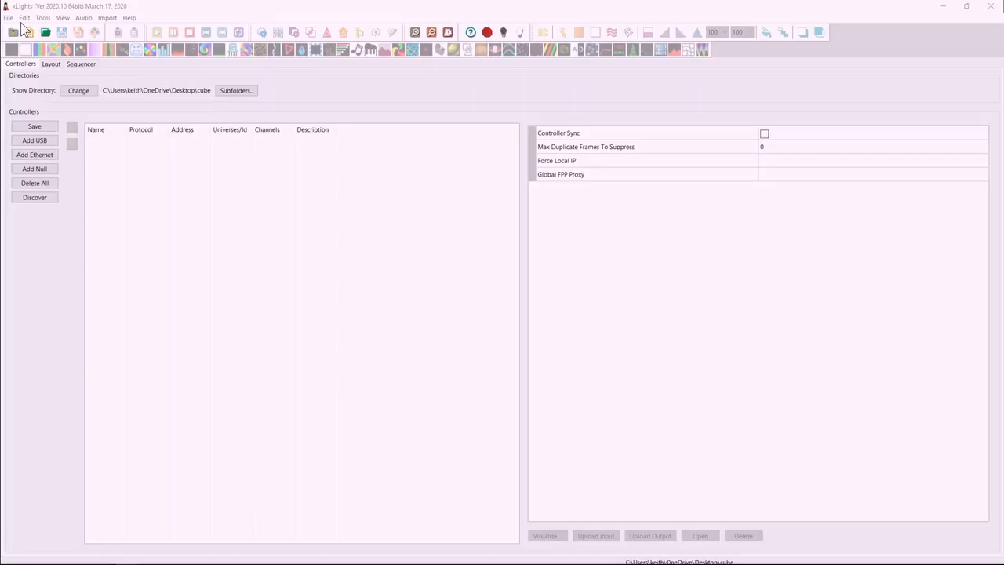
{"action": "left_click", "coordinate": [79, 64]}
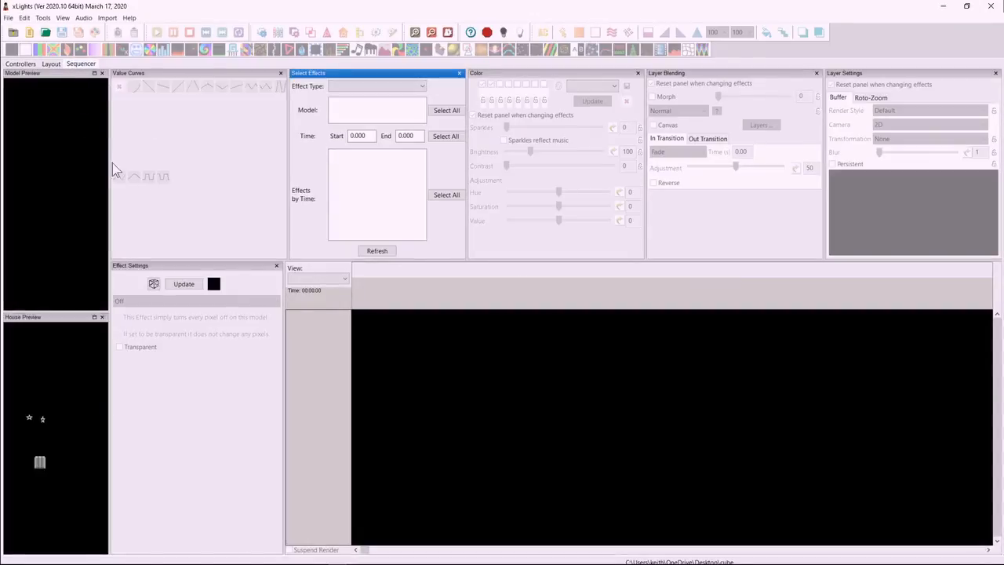
{"action": "left_click", "coordinate": [30, 33]}
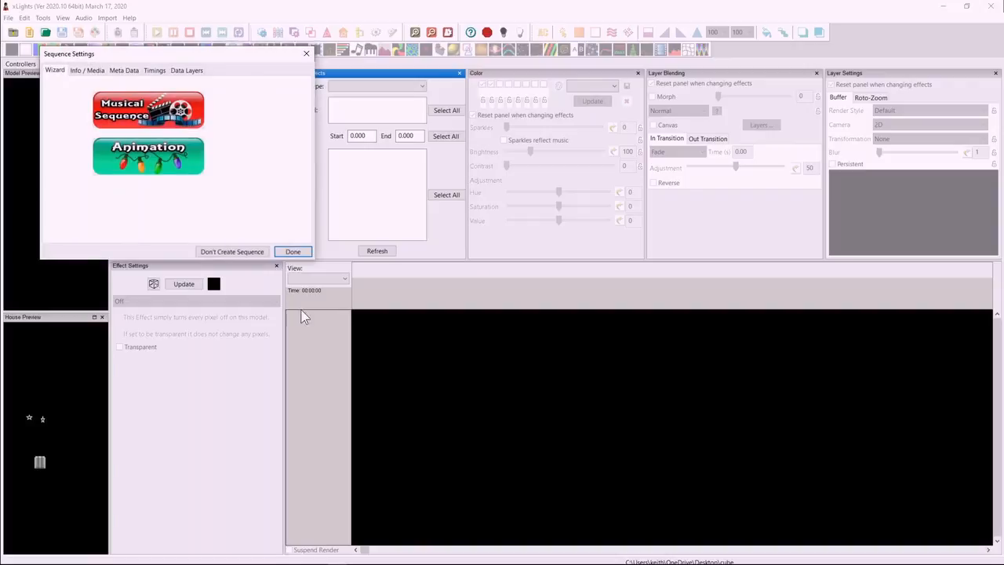
{"action": "left_click", "coordinate": [293, 252]}
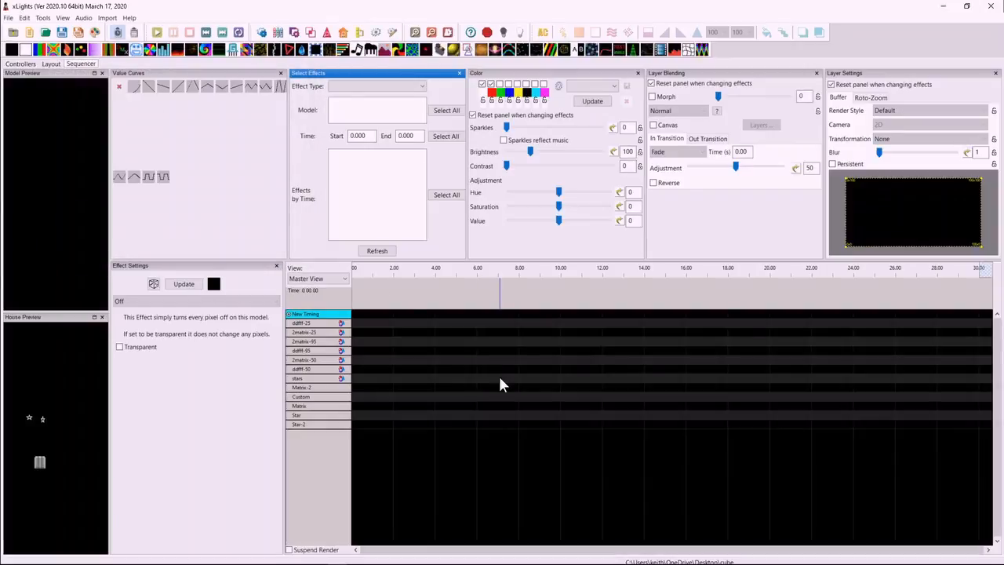
Add a timing mark spanning about 3.7 s to 6.5 s on the New Timing track.
{"action": "left_click_drag", "start_coordinate": [409, 306], "coordinate": [508, 302]}
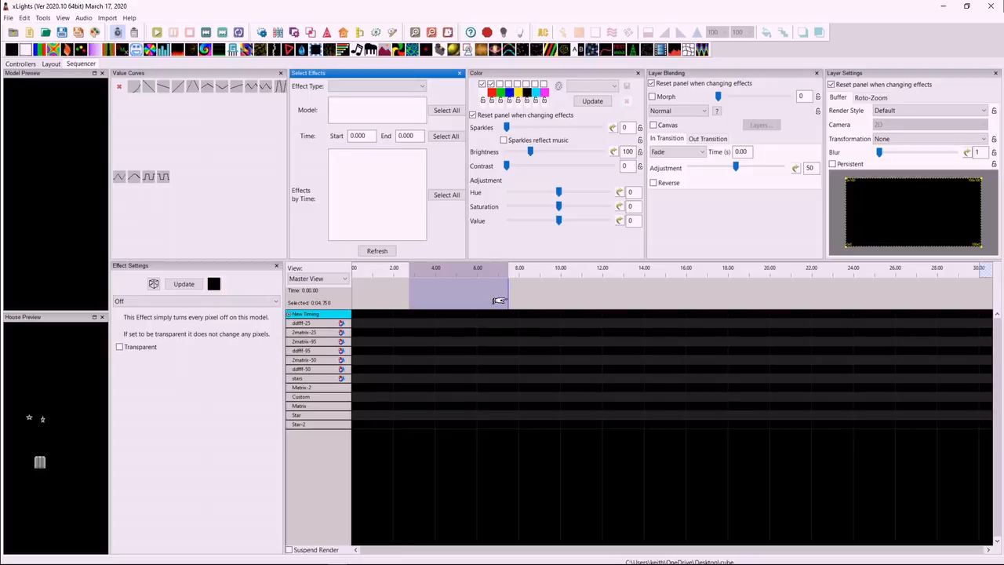
{"action": "key", "text": "space"}
{"action": "key", "text": "t"}
{"action": "key", "text": "t"}
{"action": "key", "text": "Return"}
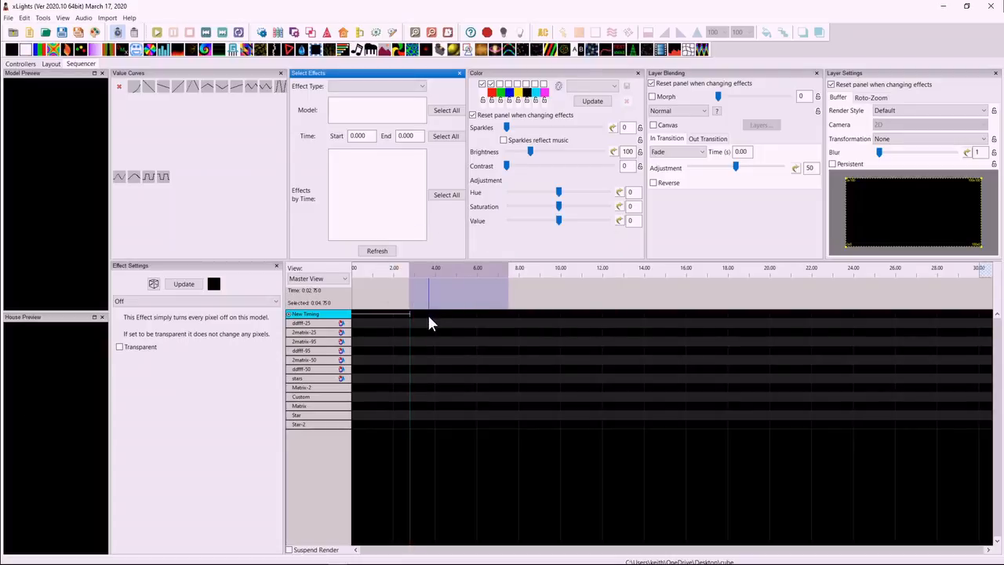
{"action": "left_click_drag", "start_coordinate": [382, 318], "coordinate": [458, 320]}
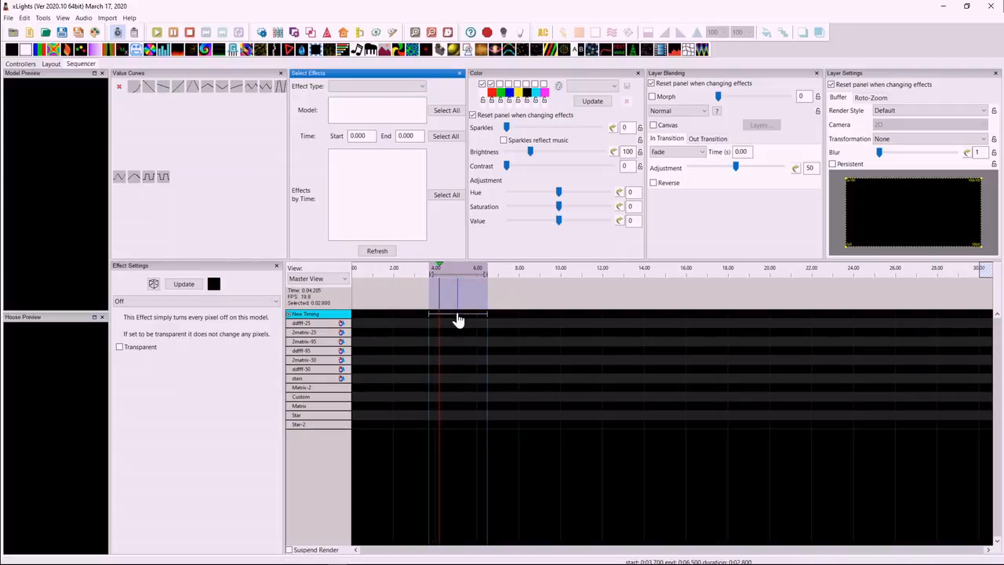
Label the timing mark "Joy to the world" and break the phrase down into words.
{"action": "double_click", "coordinate": [459, 319]}
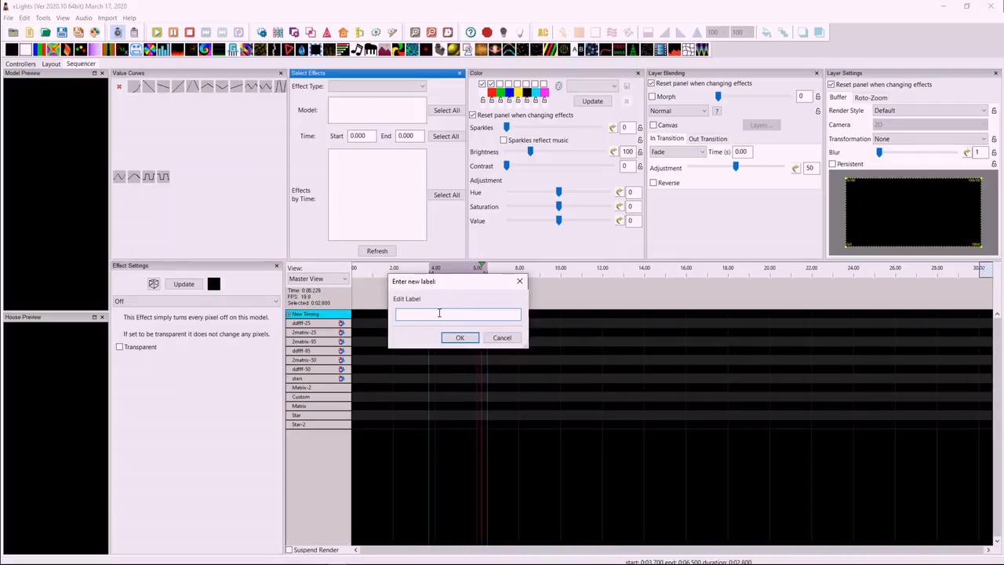
{"action": "type", "text": "Joy to the world"}
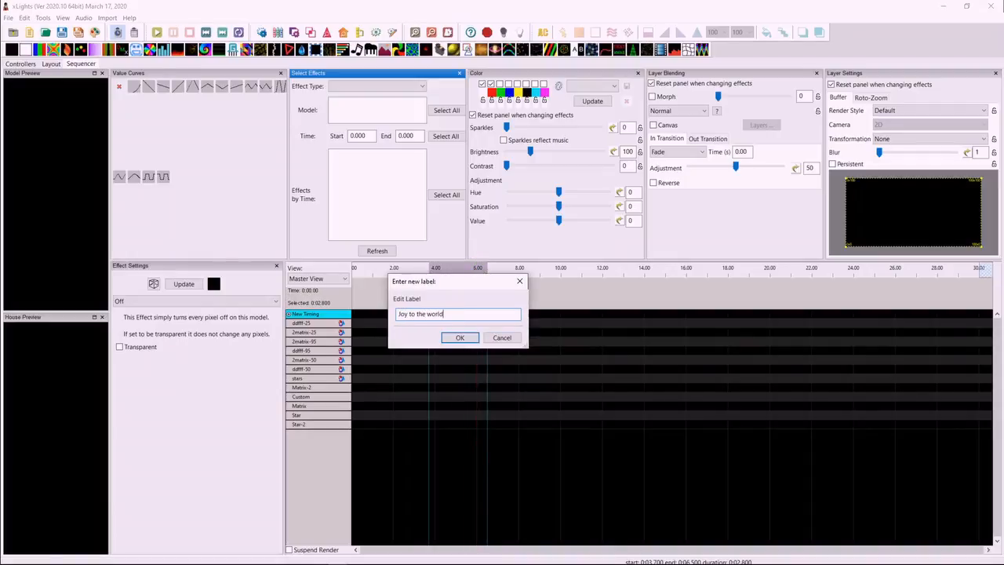
{"action": "key", "text": "Return"}
{"action": "right_click", "coordinate": [455, 318]}
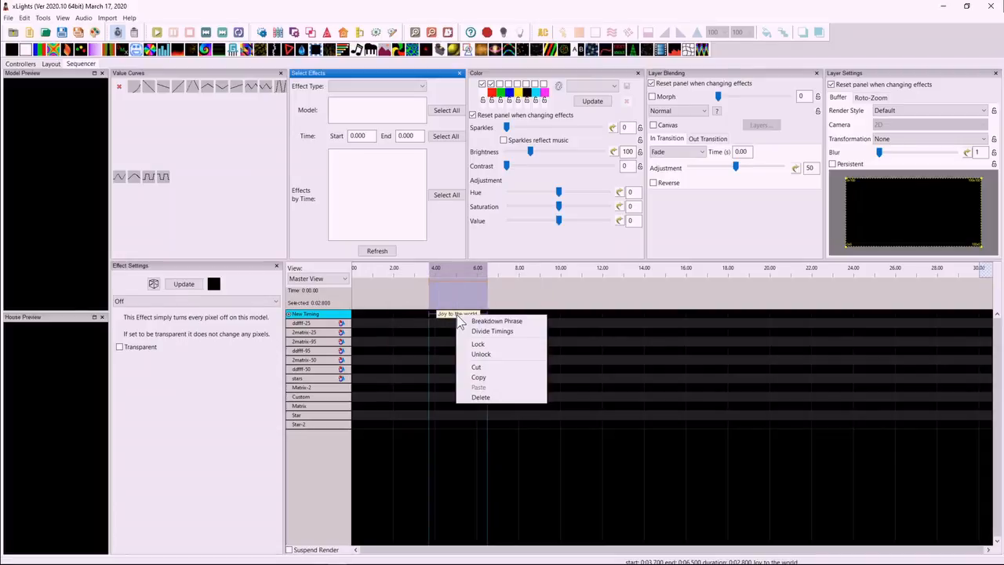
{"action": "left_click", "coordinate": [498, 321]}
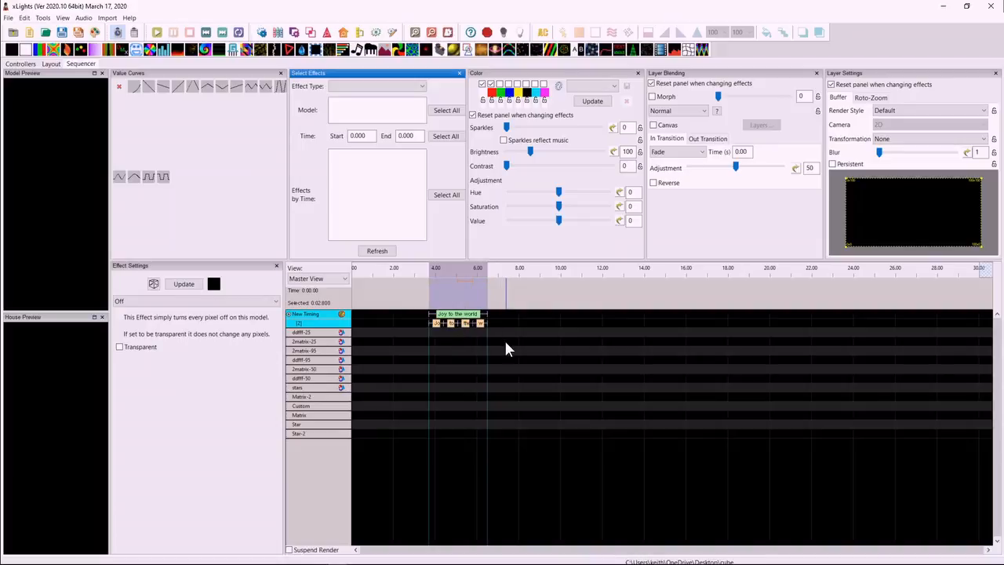
Delete the word "the" from the word row and relabel the phrase as "Joy to me".
{"action": "key", "text": "Delete"}
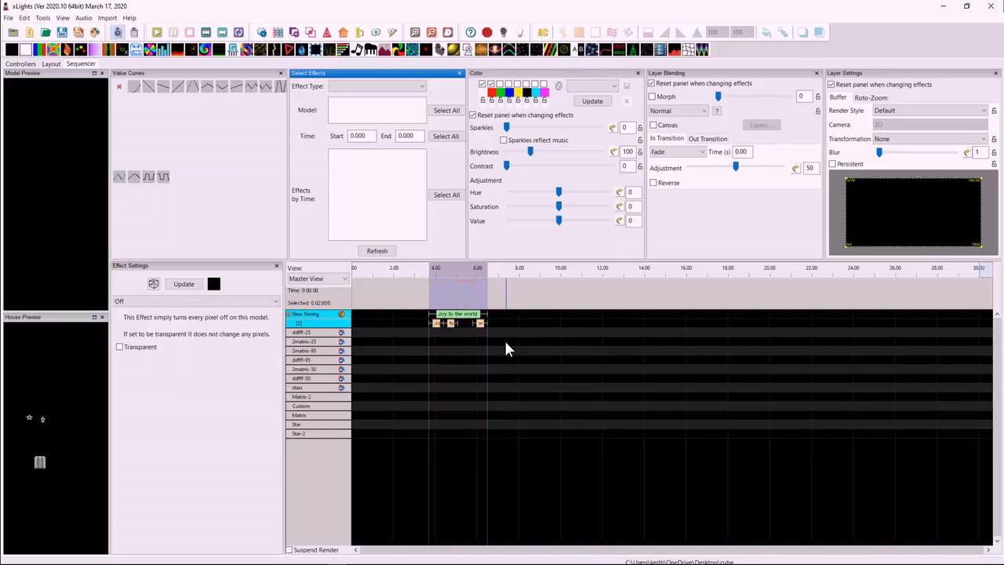
{"action": "double_click", "coordinate": [463, 318]}
{"action": "left_click", "coordinate": [431, 313]}
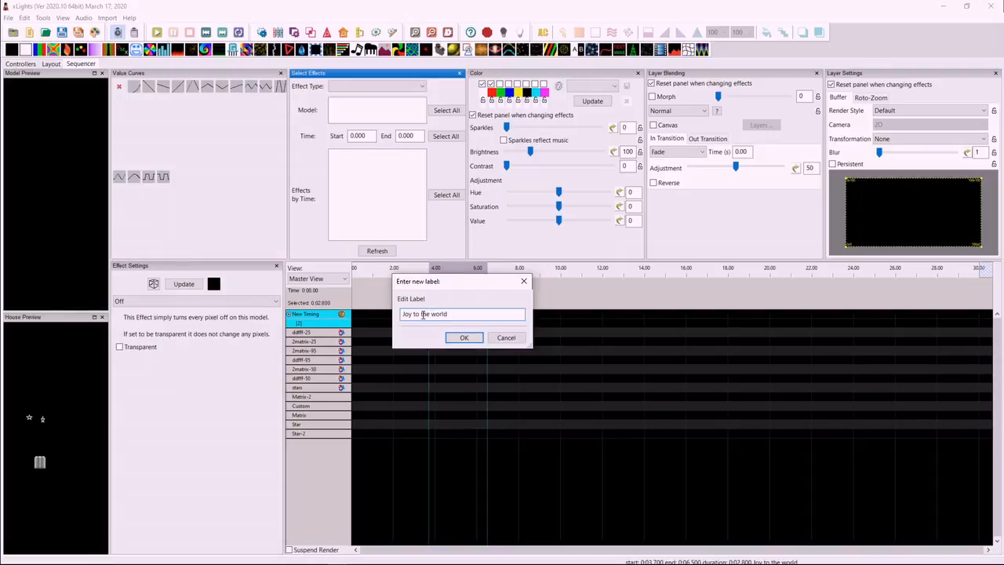
{"action": "left_click_drag", "start_coordinate": [422, 314], "coordinate": [463, 315]}
{"action": "type", "text": "me"}
{"action": "left_click", "coordinate": [464, 338]}
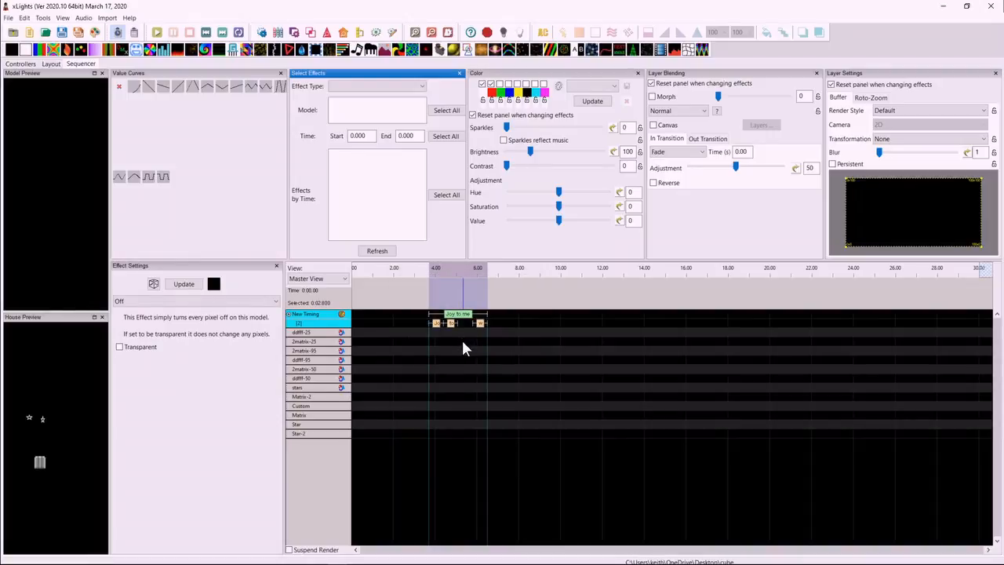
Break the phrase "Joy to me" down into words again and lock the word "me".
{"action": "right_click", "coordinate": [462, 322]}
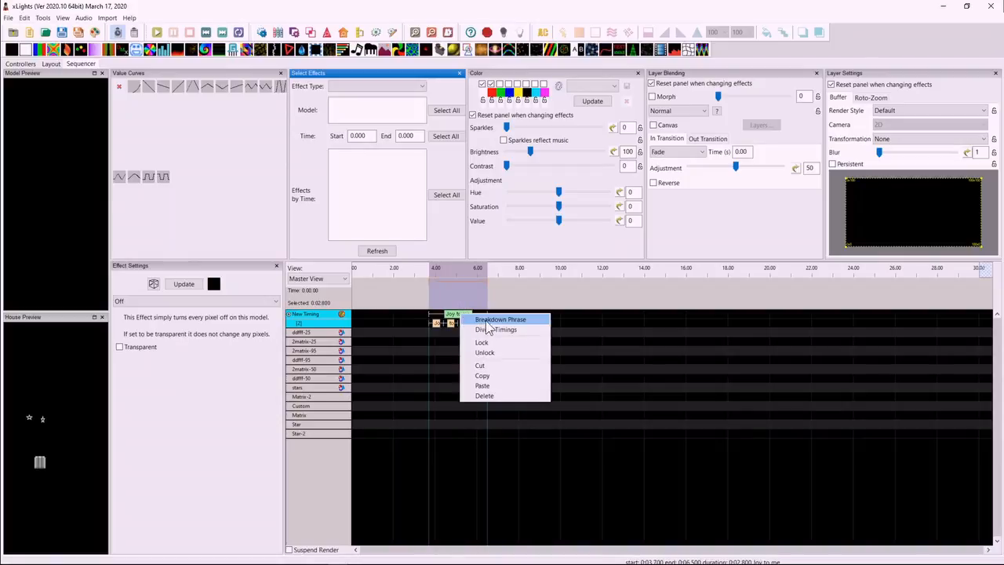
{"action": "left_click", "coordinate": [485, 320]}
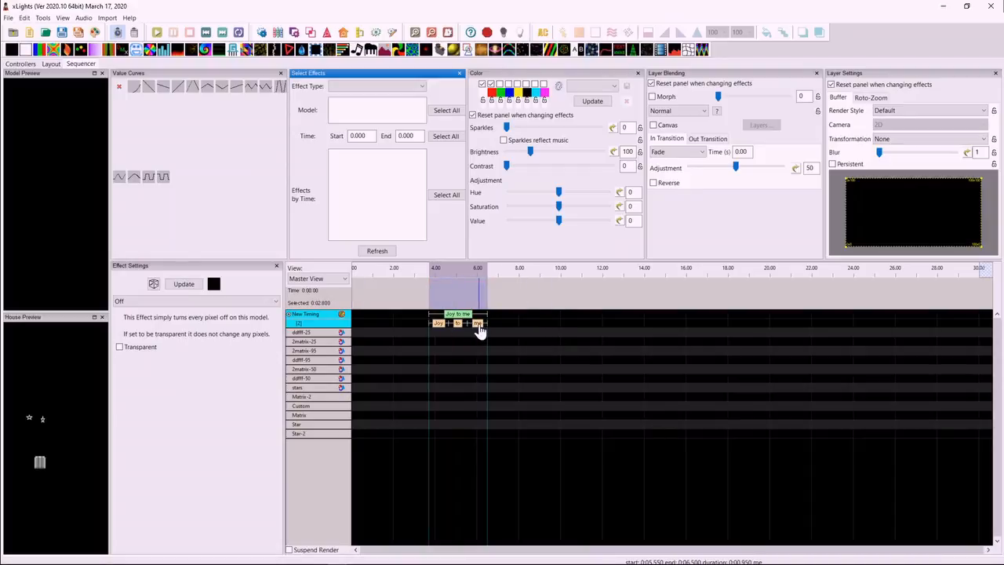
{"action": "right_click", "coordinate": [479, 324]}
{"action": "left_click", "coordinate": [506, 353]}
Relabel the phrase above the locked word as "Hello world".
{"action": "double_click", "coordinate": [460, 318]}
{"action": "left_click", "coordinate": [449, 317]}
{"action": "left_click_drag", "start_coordinate": [423, 315], "coordinate": [399, 315]}
{"action": "type", "text": "Hark the he"}
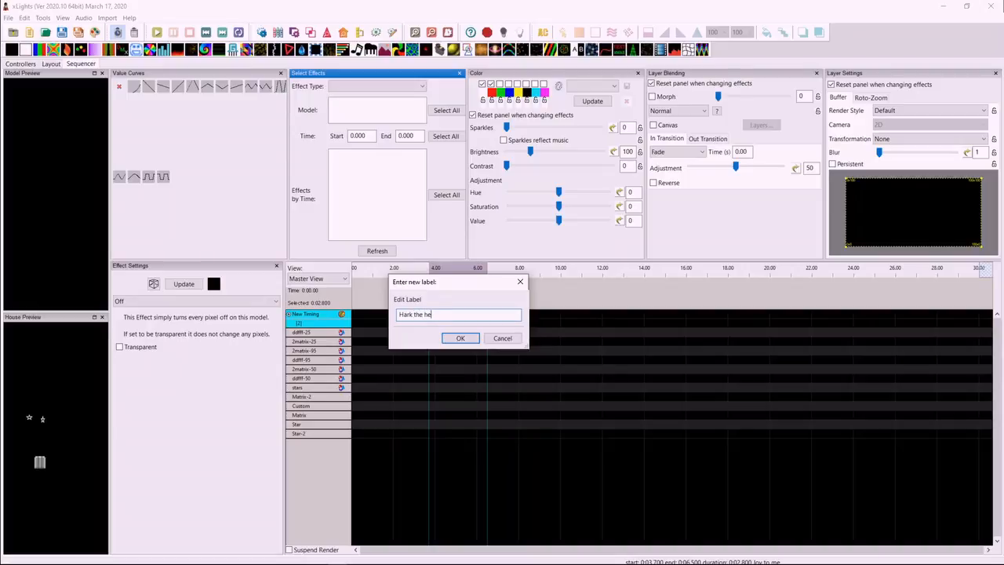
{"action": "key", "text": "BackSpace"}
{"action": "key", "text": "BackSpace"}
{"action": "key", "text": "BackSpace"}
{"action": "key", "text": "BackSpace"}
{"action": "key", "text": "BackSpace"}
{"action": "key", "text": "BackSpace"}
{"action": "key", "text": "BackSpace"}
{"action": "key", "text": "BackSpace"}
{"action": "key", "text": "BackSpace"}
{"action": "key", "text": "BackSpace"}
{"action": "key", "text": "BackSpace"}
{"action": "type", "text": "Hello"}
{"action": "left_click", "coordinate": [461, 338]}
Try to break the phrase "Hello world" down into words while a word beneath it is locked.
{"action": "right_click", "coordinate": [459, 314]}
{"action": "left_click", "coordinate": [490, 320]}
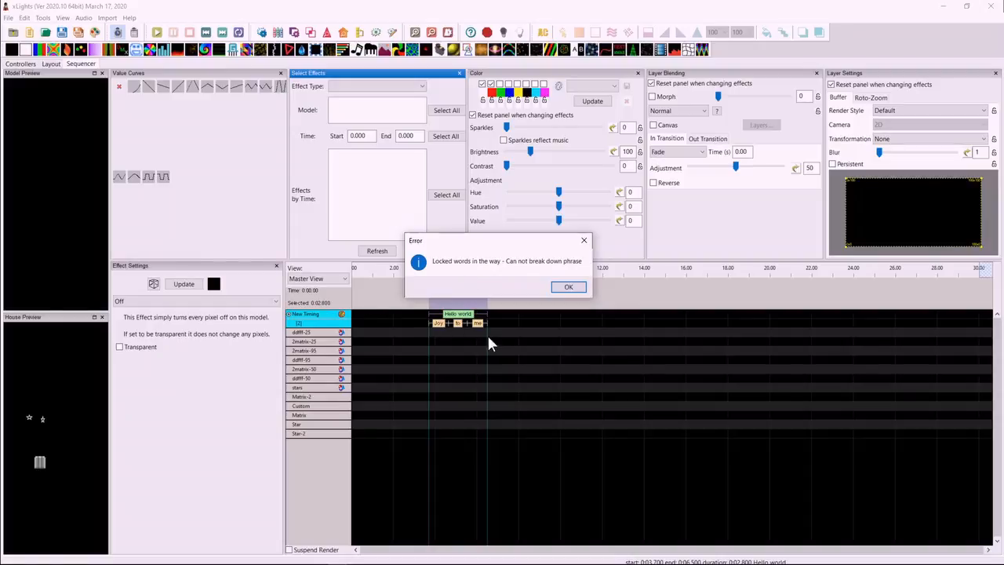
{"action": "left_click", "coordinate": [568, 286]}
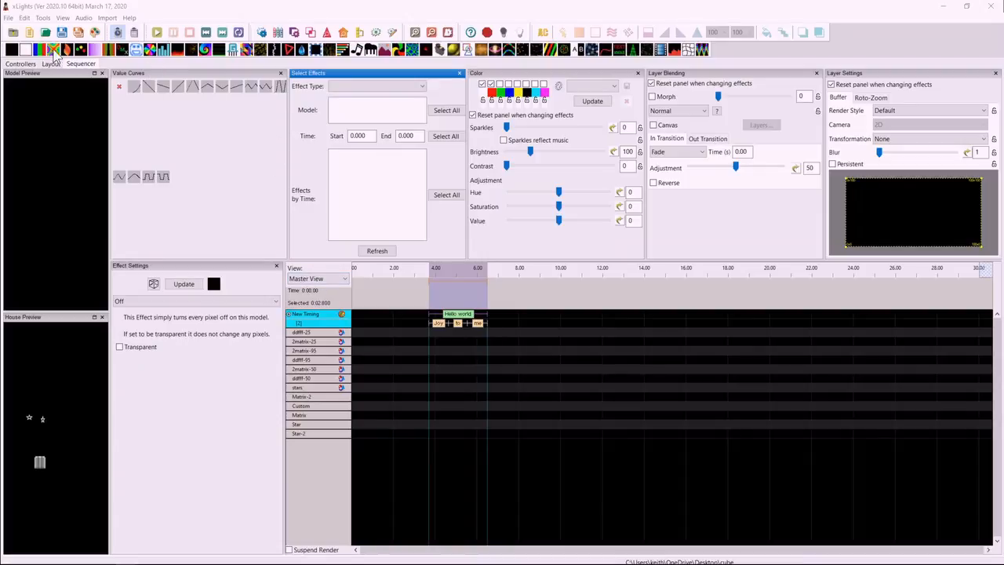
Add a Butterfly effect to Matrix-2 under the "Hello world" timing and render and export the model as the GIF Matrix-2.gif.
{"action": "left_click_drag", "start_coordinate": [53, 50], "coordinate": [440, 398]}
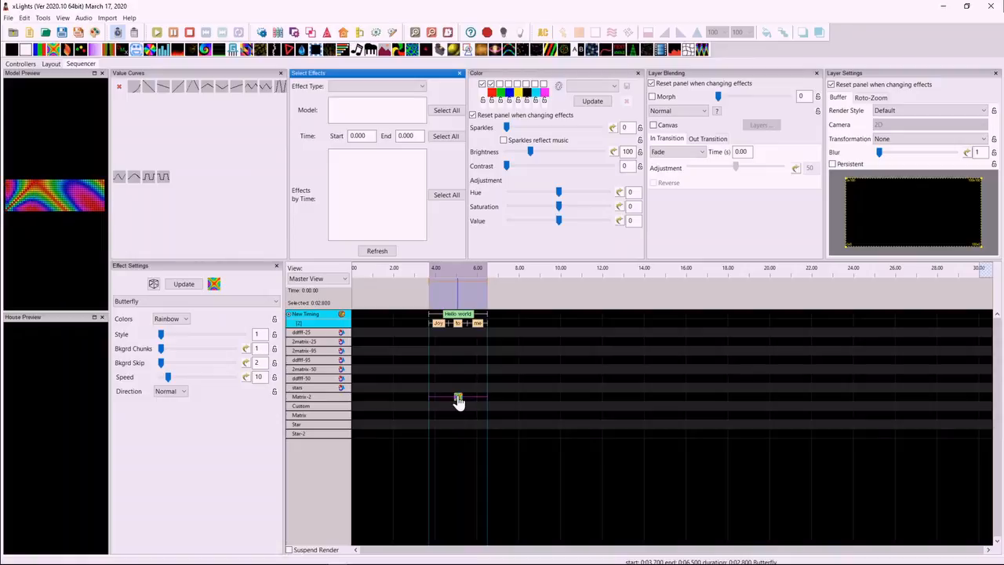
{"action": "right_click", "coordinate": [343, 397]}
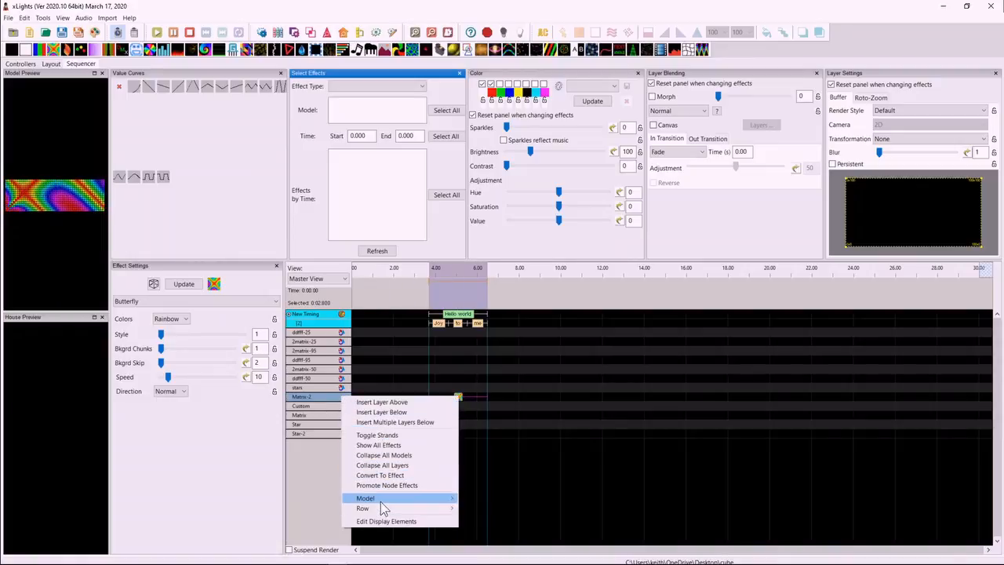
{"action": "mouse_move", "coordinate": [445, 500]}
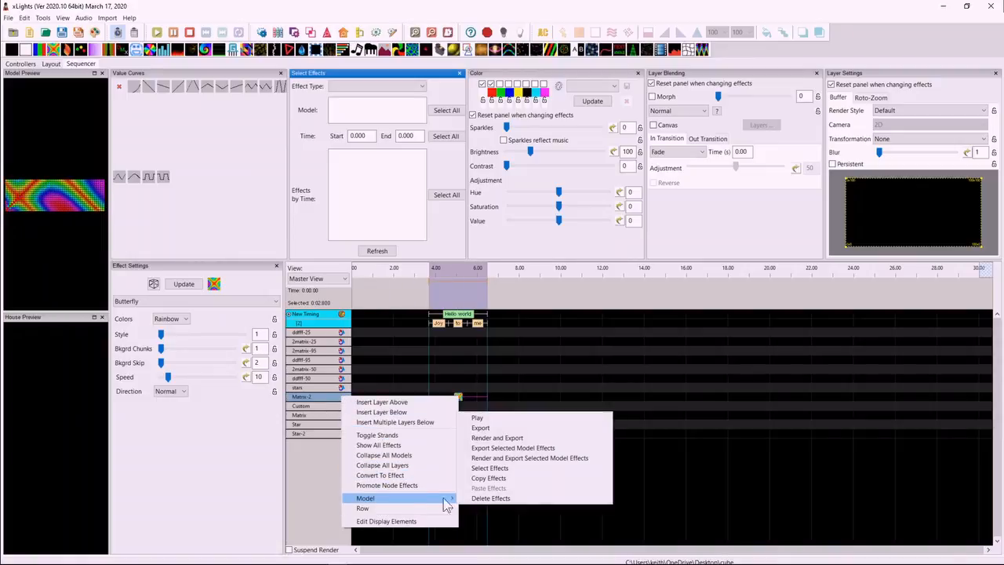
{"action": "left_click", "coordinate": [498, 437]}
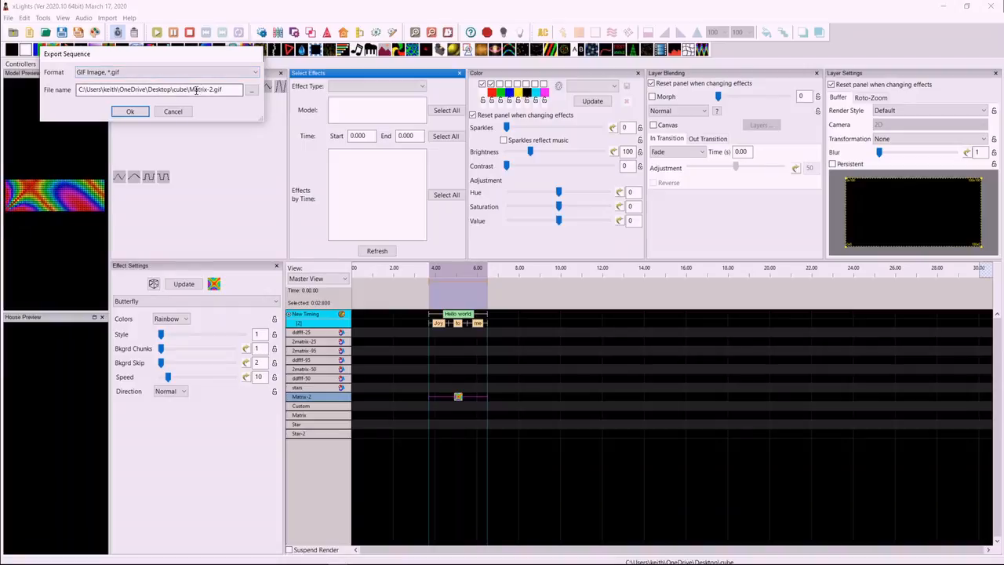
{"action": "left_click", "coordinate": [131, 111]}
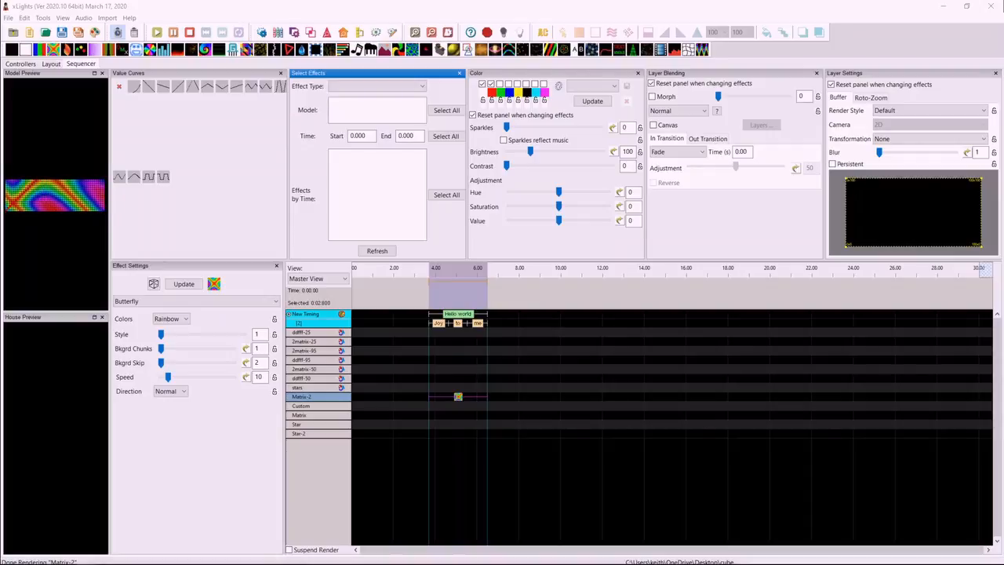
Switch to File Explorer and open the exported Matrix-2.gif from the cube folder to view it.
{"action": "left_click_drag", "start_coordinate": [384, 563], "coordinate": [501, 40]}
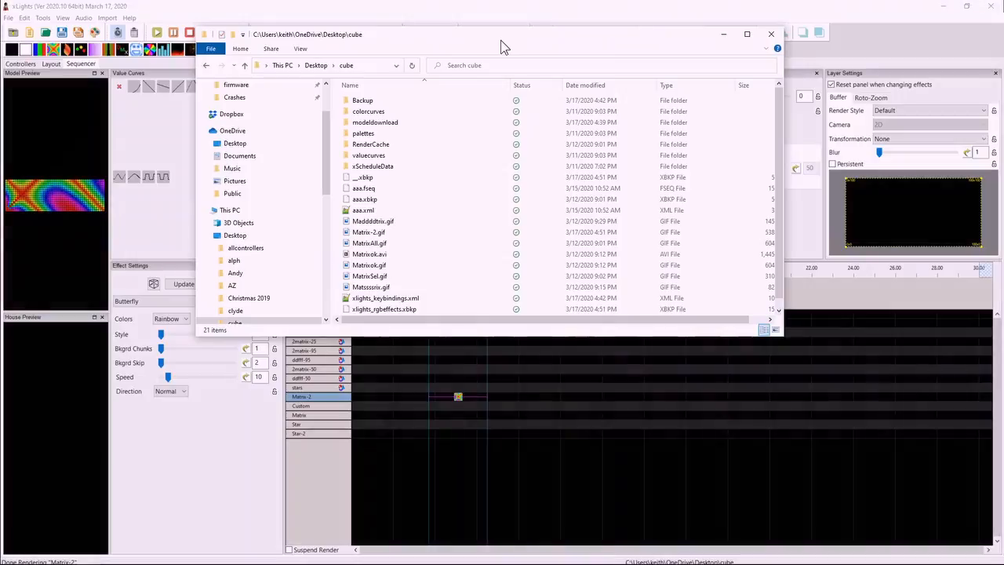
{"action": "left_click", "coordinate": [369, 234]}
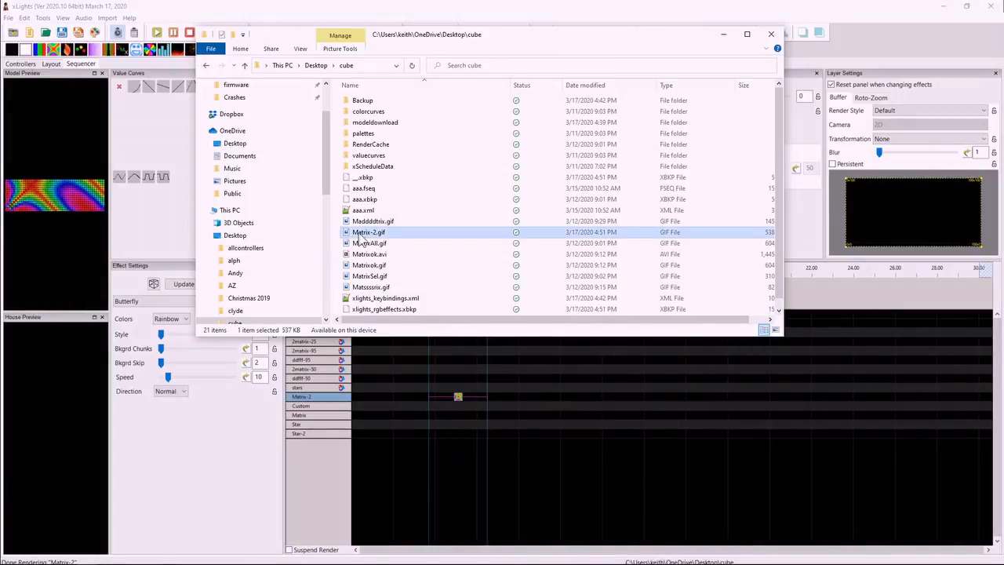
{"action": "double_click", "coordinate": [370, 234]}
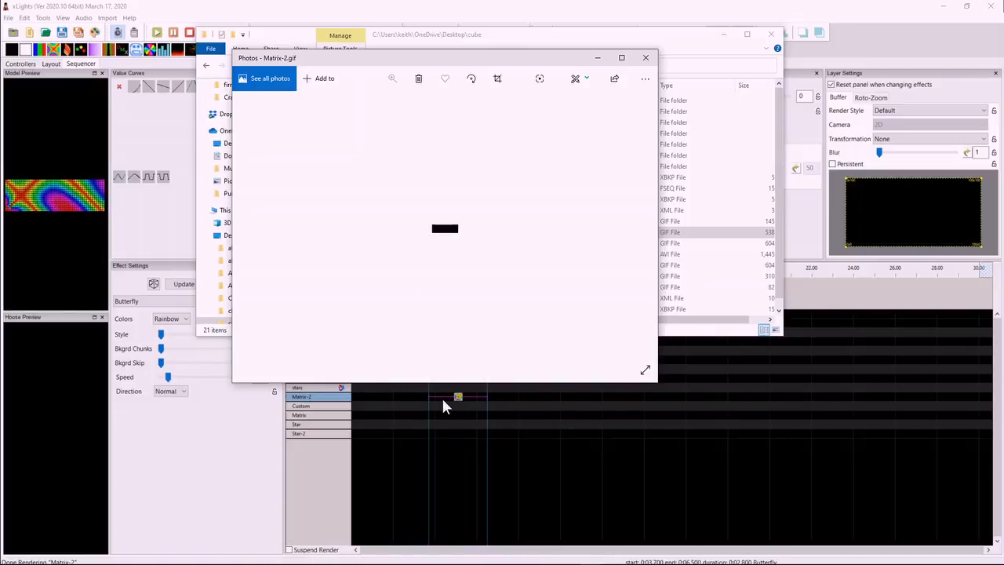
{"action": "left_click", "coordinate": [471, 407]}
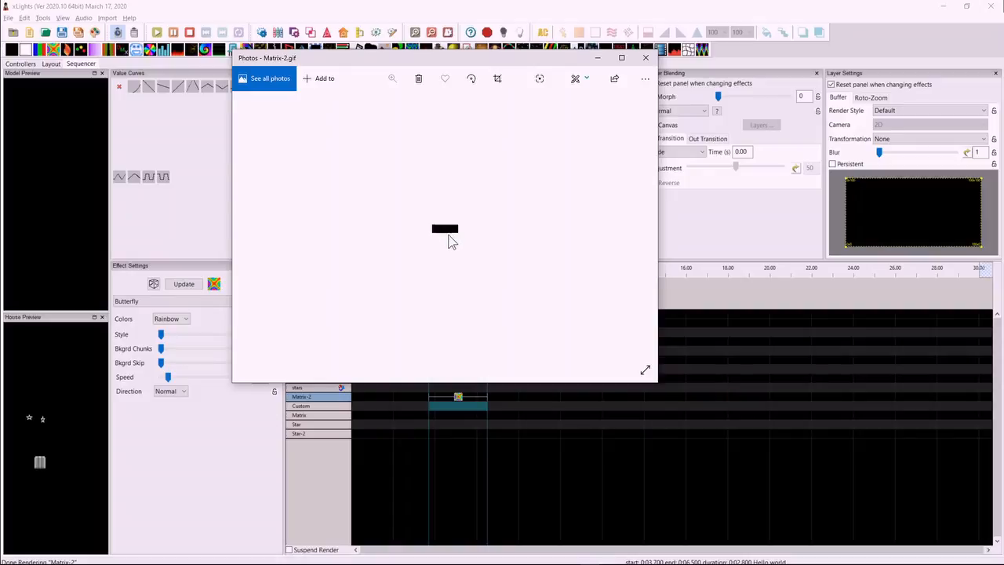
Return to xLights and render and export only the selected Butterfly effect on Matrix-2 as the GIF Matrix-2a.gif.
{"action": "left_click", "coordinate": [318, 402]}
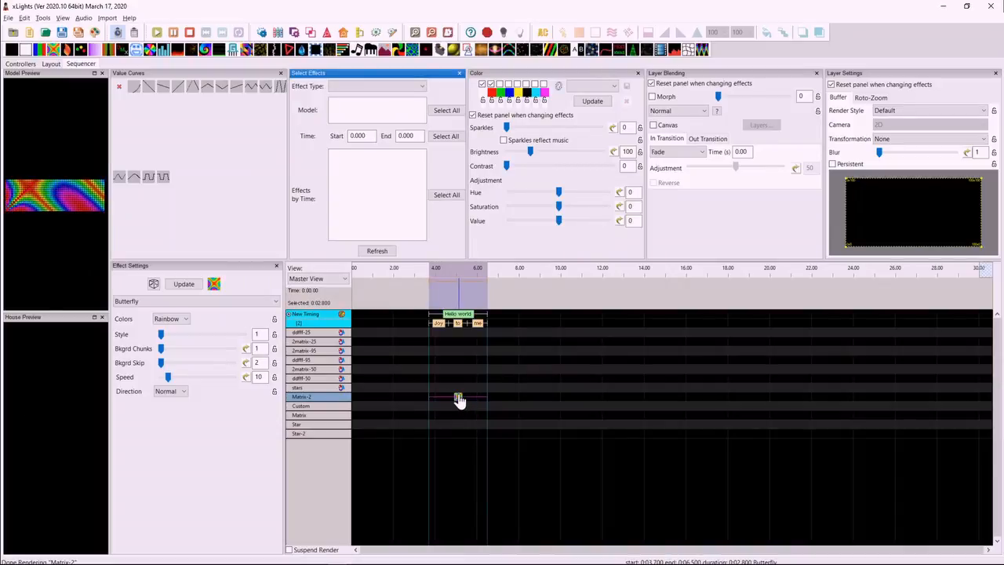
{"action": "right_click", "coordinate": [336, 406]}
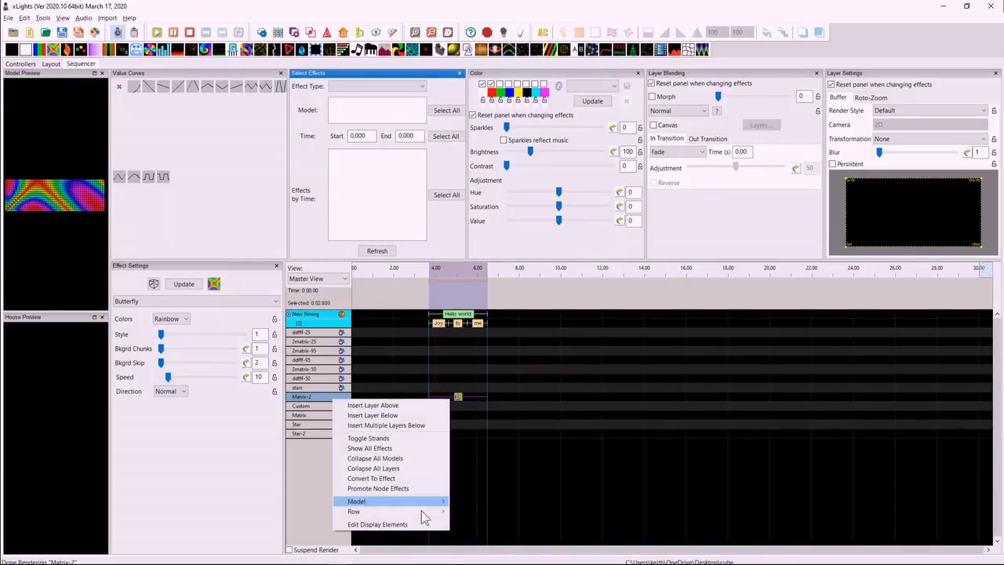
{"action": "mouse_move", "coordinate": [421, 502]}
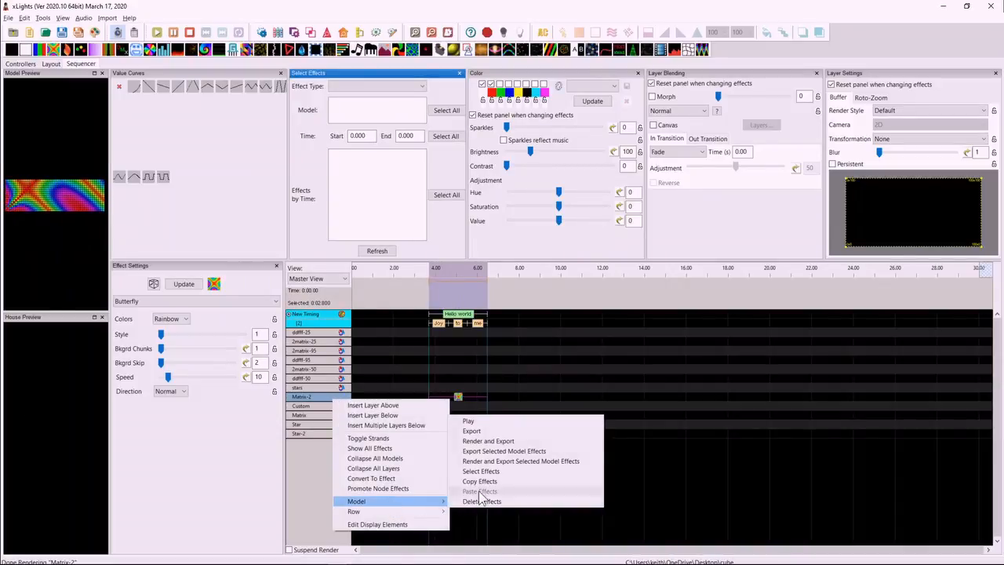
{"action": "left_click", "coordinate": [517, 462]}
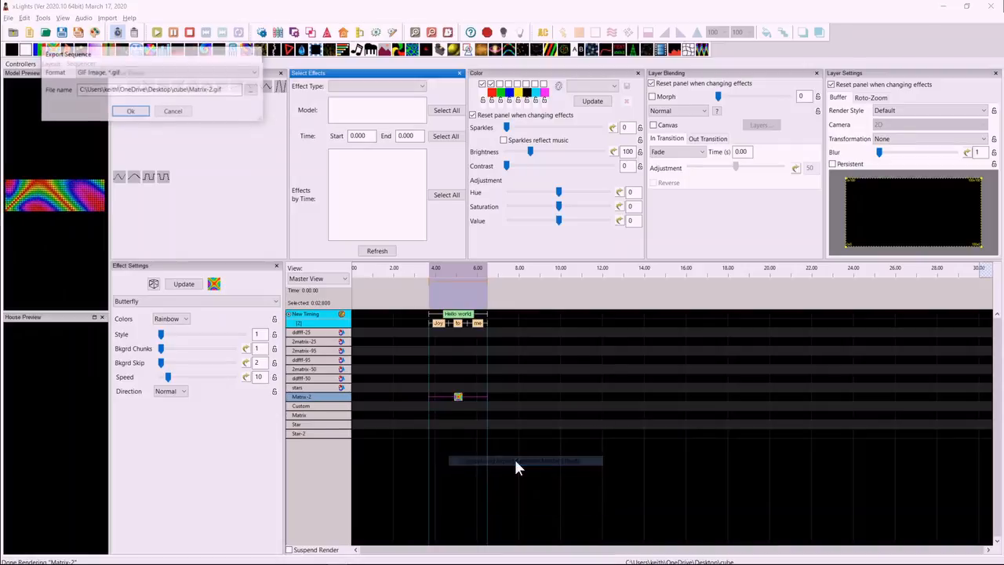
{"action": "left_click", "coordinate": [210, 89]}
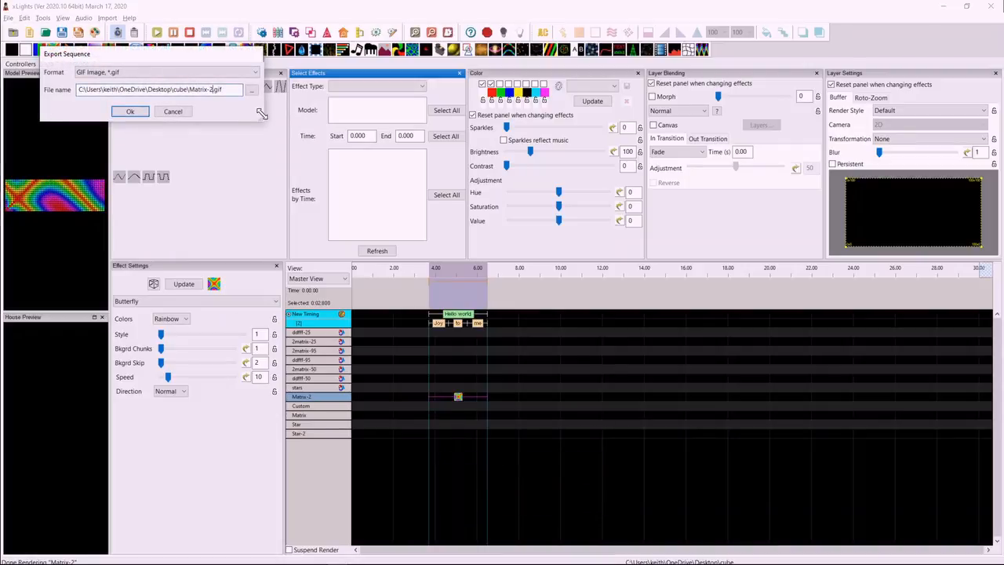
{"action": "type", "text": "a"}
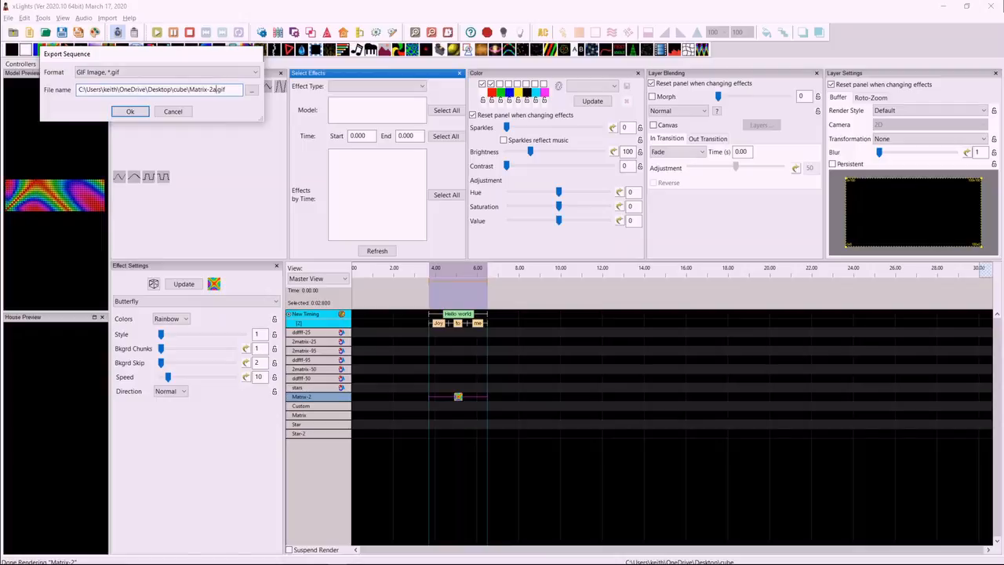
{"action": "left_click", "coordinate": [132, 112]}
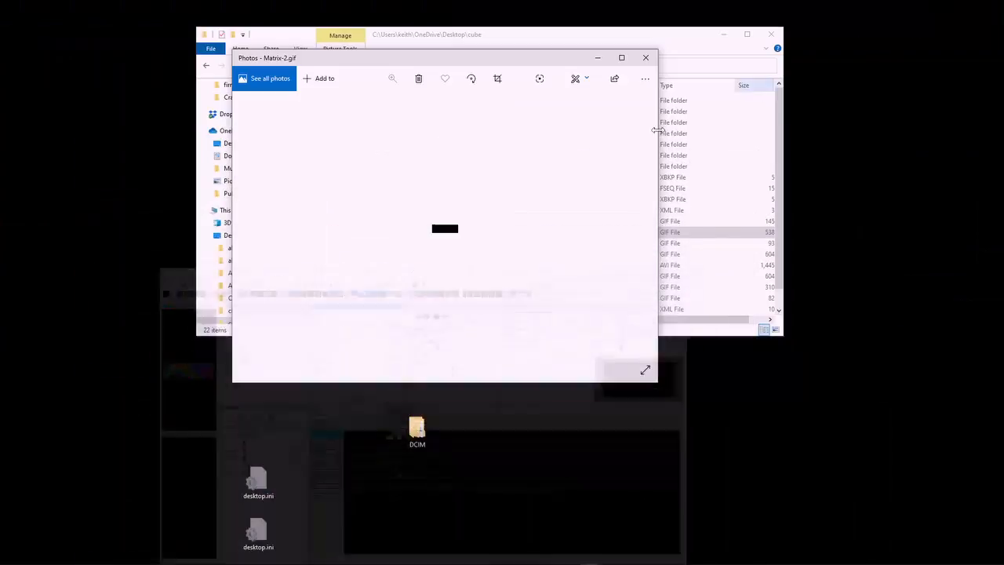
Close the Matrix-2.gif preview and open the exported Matrix-2a.gif from the cube folder to view it.
{"action": "left_click", "coordinate": [646, 58]}
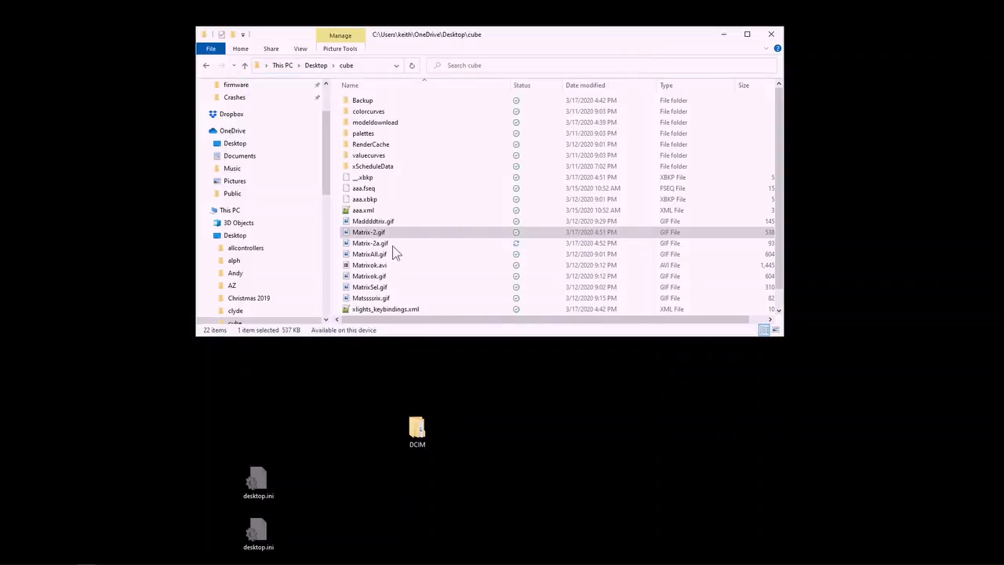
{"action": "left_click", "coordinate": [374, 245]}
{"action": "double_click", "coordinate": [374, 246]}
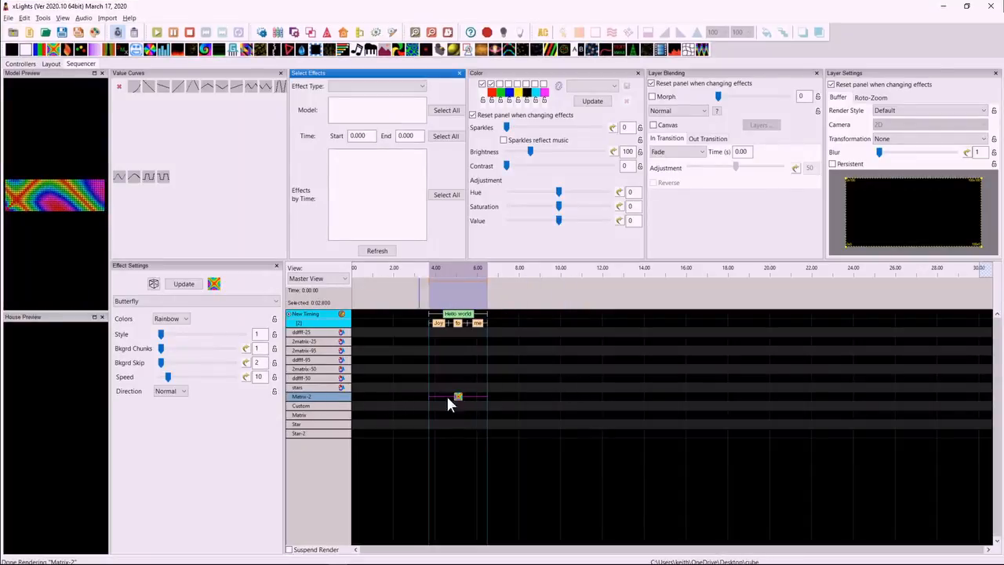
Return to xLights, insert a layer above the Matrix-2 Butterfly effect, and add a Circles effect there with green and blue palette colours enabled.
{"action": "right_click", "coordinate": [320, 396]}
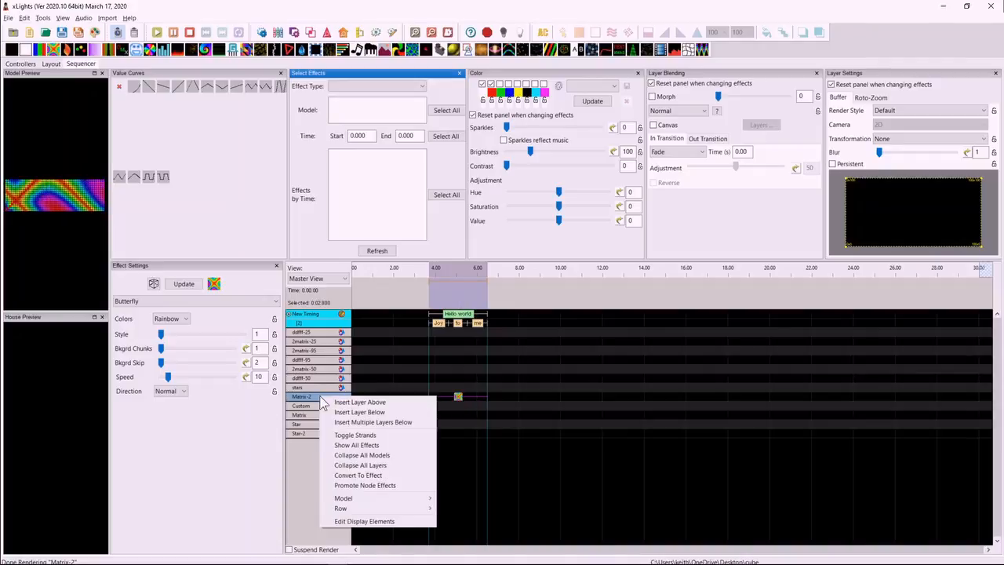
{"action": "left_click", "coordinate": [370, 404]}
{"action": "left_click_drag", "start_coordinate": [69, 52], "coordinate": [452, 398]}
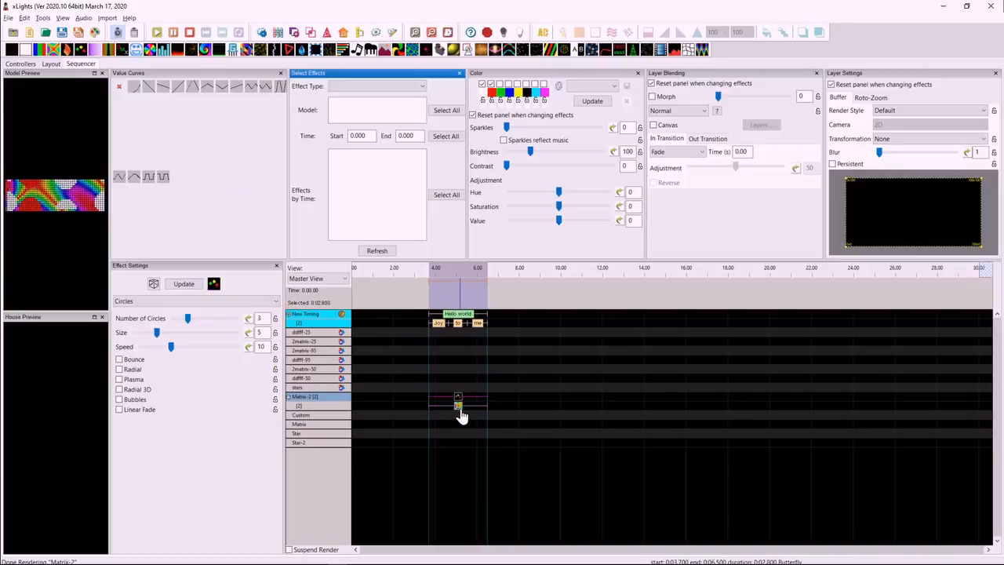
{"action": "left_click", "coordinate": [508, 84]}
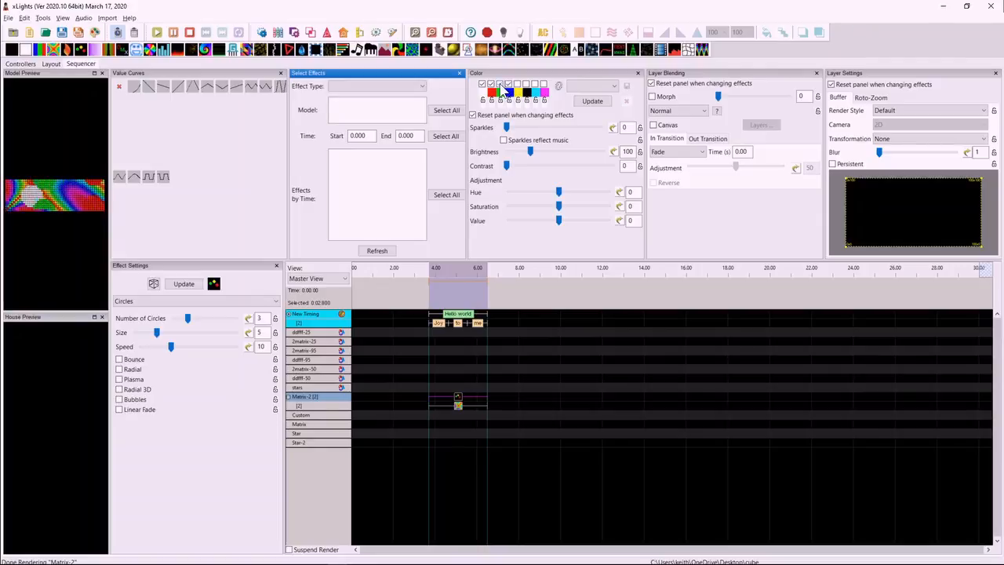
Render and export only the selected Butterfly effect on the second layer of Matrix-2 as the GIF Matrix-2b.gif.
{"action": "left_click", "coordinate": [458, 405]}
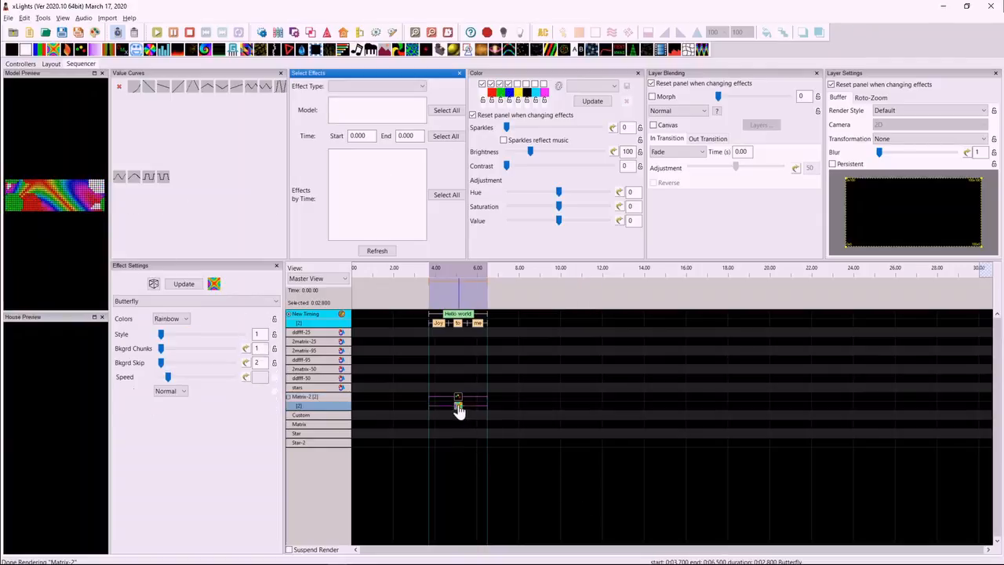
{"action": "right_click", "coordinate": [331, 405]}
{"action": "mouse_move", "coordinate": [396, 377]}
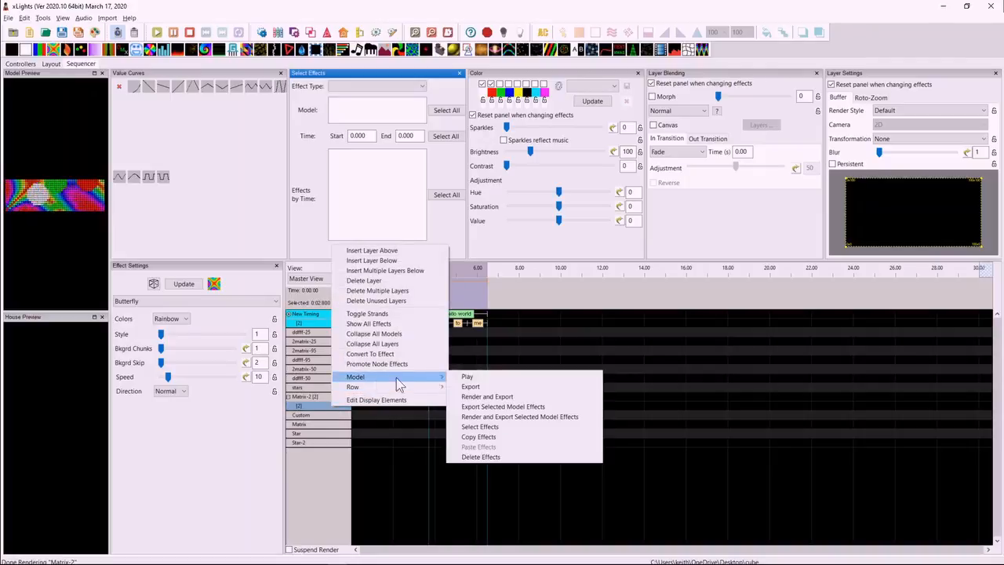
{"action": "left_click", "coordinate": [512, 418]}
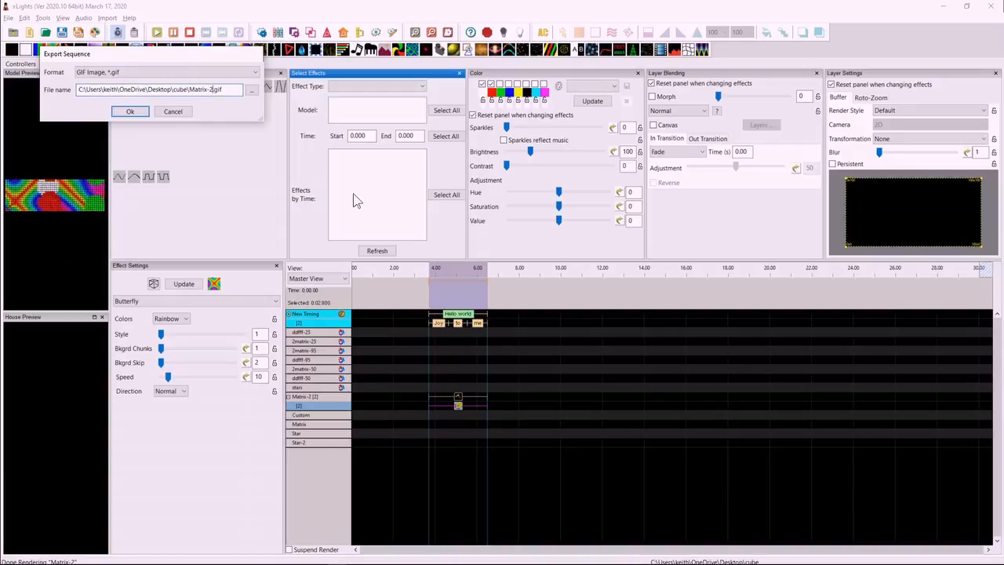
{"action": "type", "text": "b"}
{"action": "key", "text": "Return"}
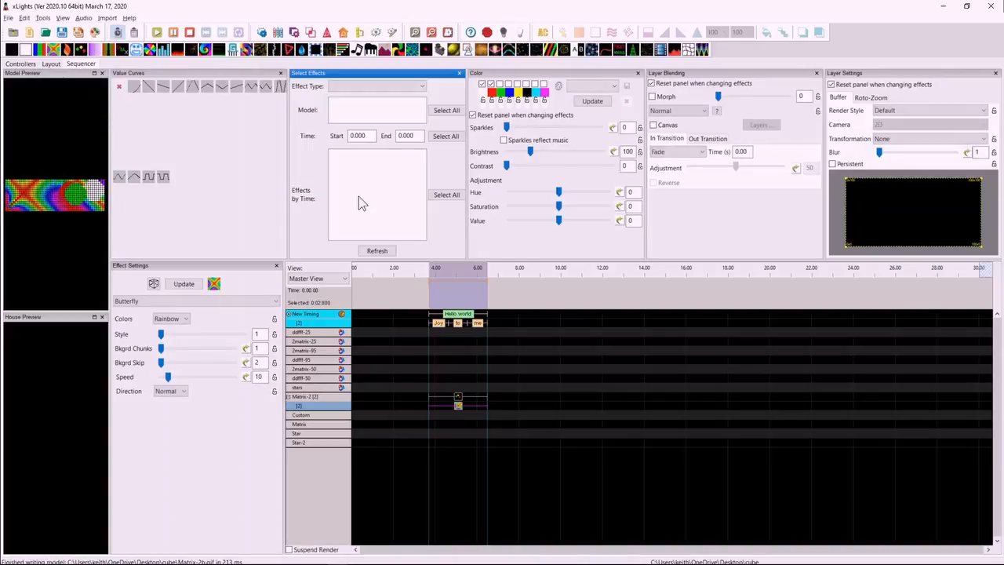
Switch to File Explorer and open the exported Matrix-2b.gif to view it, then close the preview.
{"action": "key", "text": "alt+Tab"}
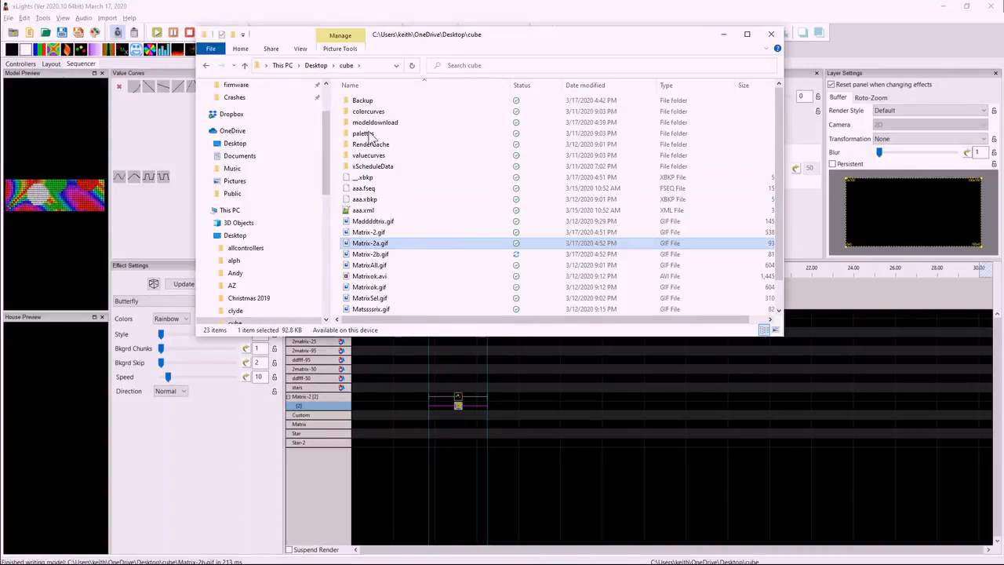
{"action": "double_click", "coordinate": [378, 254]}
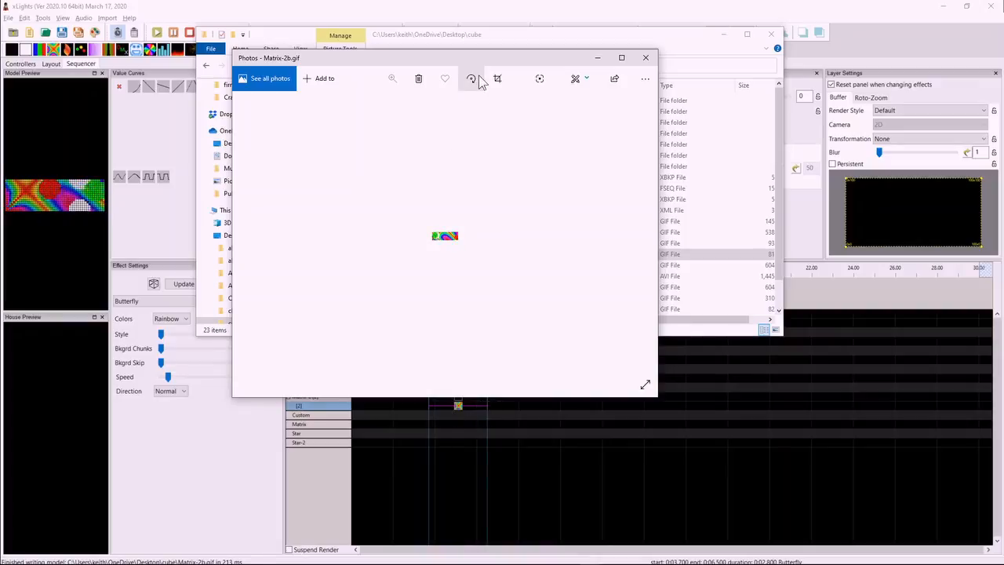
{"action": "left_click_drag", "start_coordinate": [483, 57], "coordinate": [717, 28]}
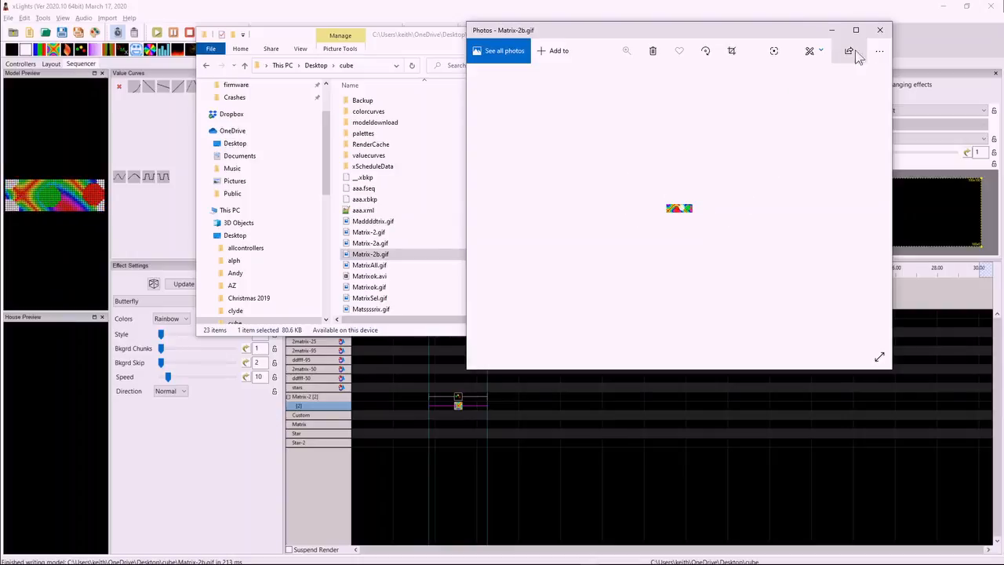
{"action": "left_click", "coordinate": [880, 30]}
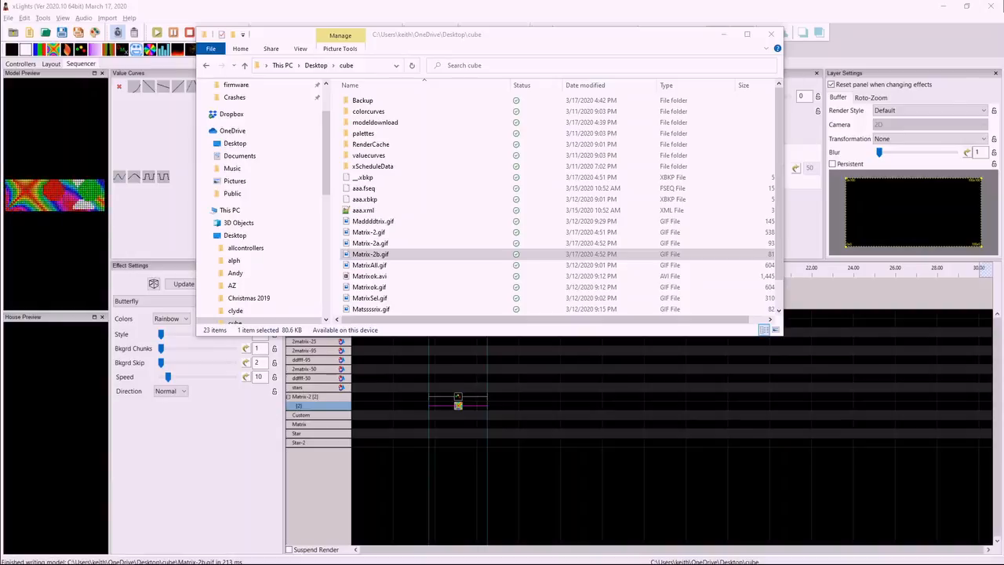
Return to xLights, discard the unsaved changes to the current sequence and create a new sequence.
{"action": "left_click", "coordinate": [571, 416]}
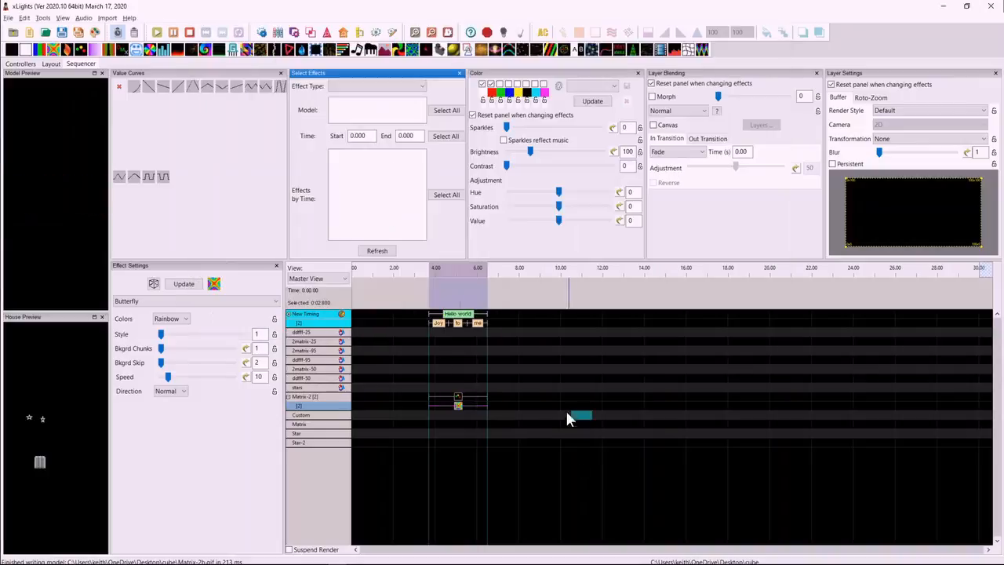
{"action": "left_click", "coordinate": [45, 33]}
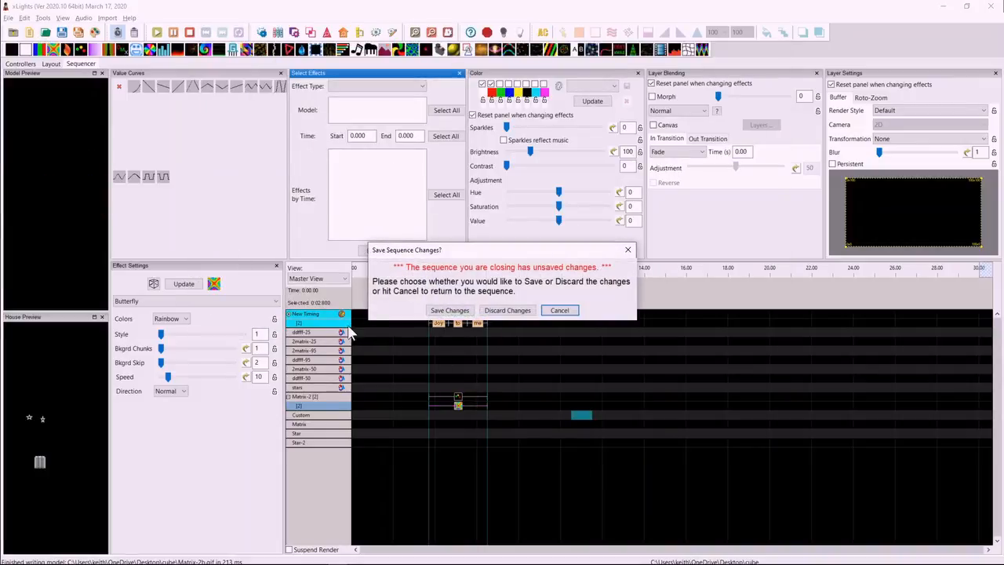
{"action": "left_click", "coordinate": [499, 311]}
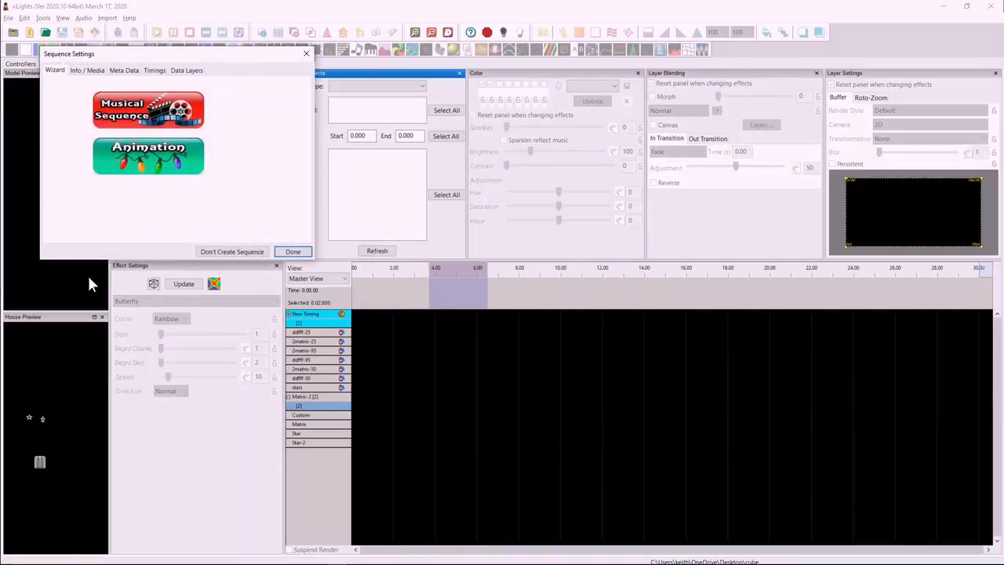
{"action": "left_click", "coordinate": [292, 251]}
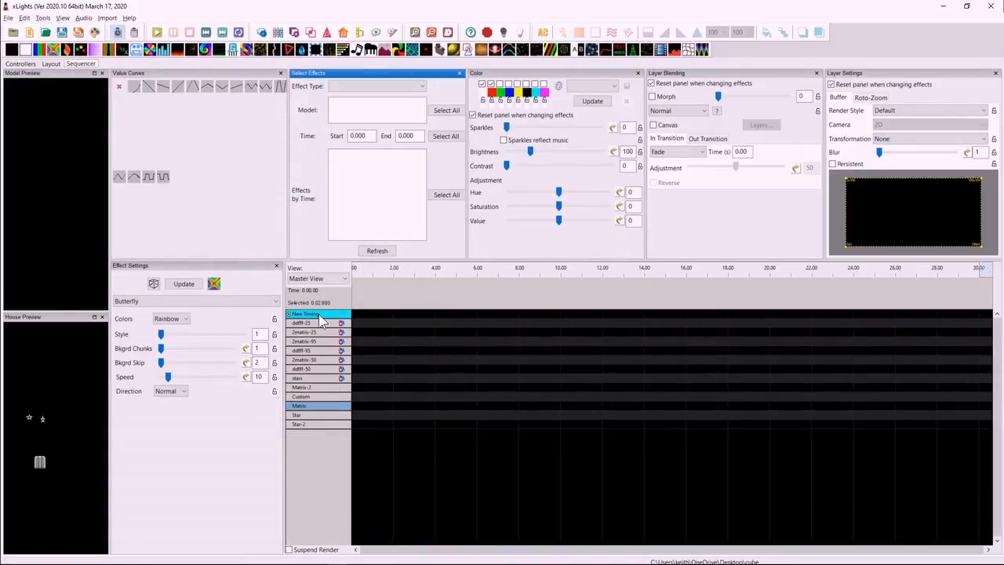
Add a metronome timing track with a 500 ms interval to the new sequence.
{"action": "right_click", "coordinate": [321, 321]}
{"action": "left_click", "coordinate": [369, 326]}
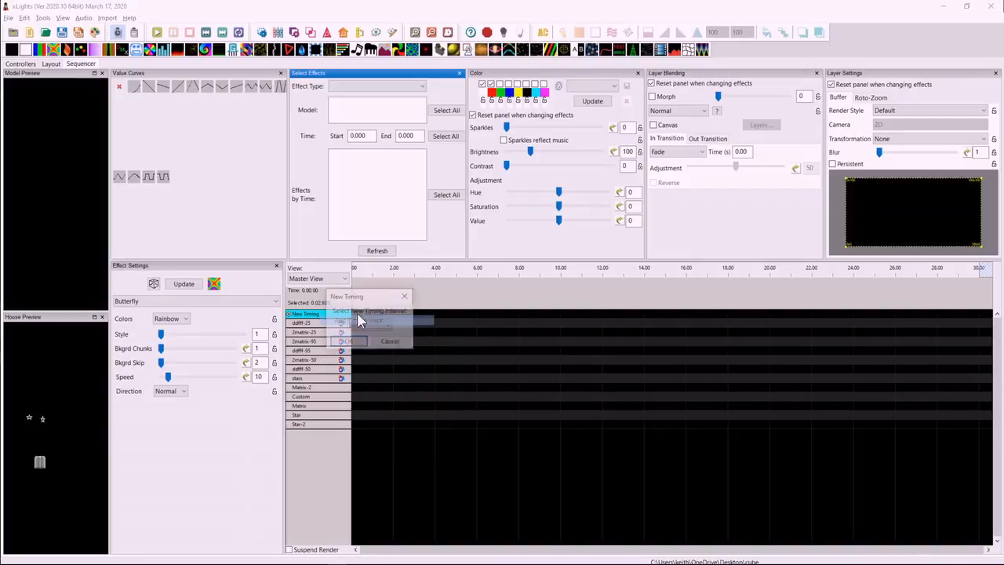
{"action": "left_click", "coordinate": [368, 325]}
{"action": "left_click", "coordinate": [372, 353]}
{"action": "left_click", "coordinate": [345, 342]}
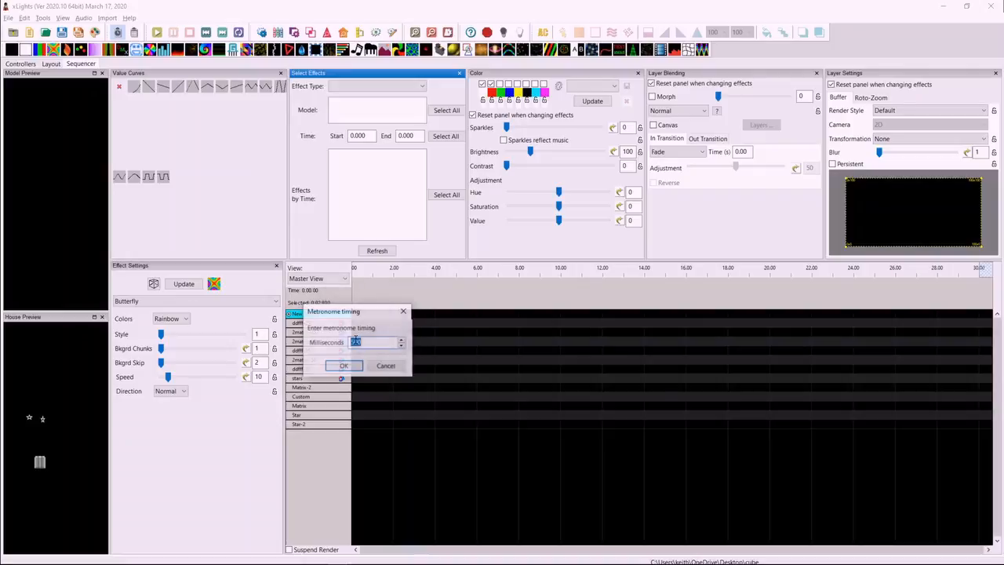
{"action": "left_click", "coordinate": [346, 366]}
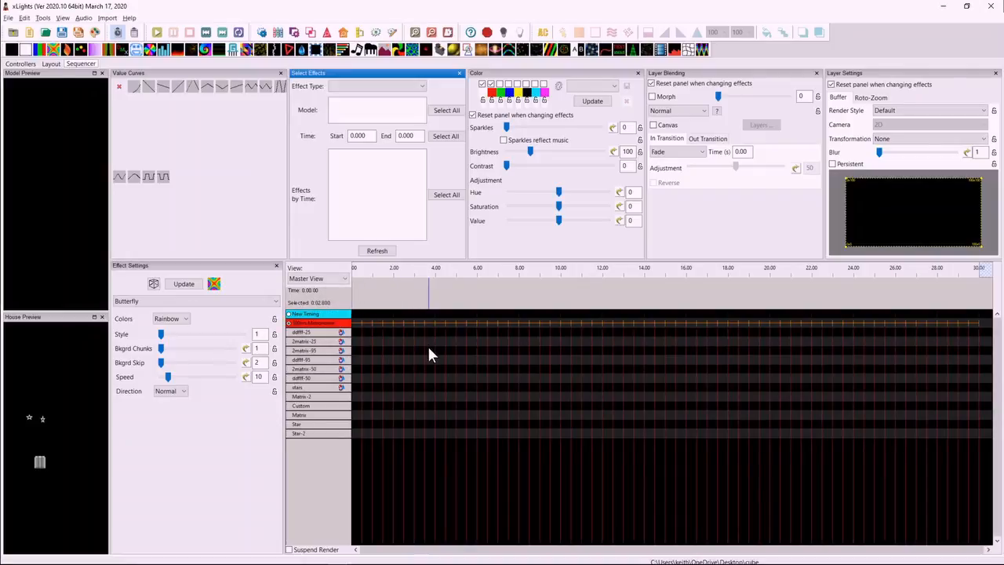
Turn on AC lights mode for the sequence grid.
{"action": "left_click", "coordinate": [63, 18]}
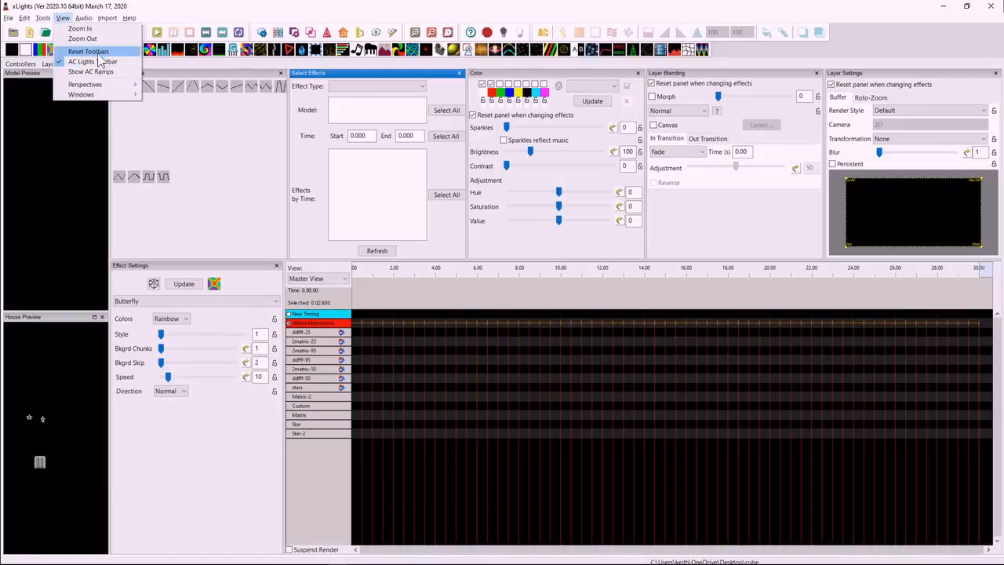
{"action": "left_click", "coordinate": [532, 35]}
{"action": "left_click", "coordinate": [543, 34]}
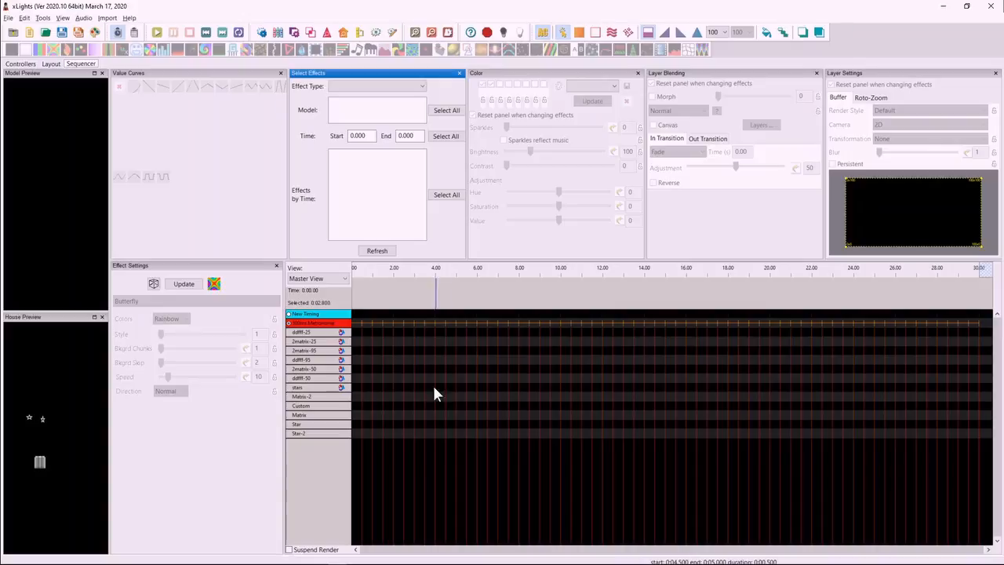
Select the cells from about 3.5 to 6.5 s on ddfff-95, 2matrix-50 and ddfff-50 and fill them with a ramp down from 100 to 0.
{"action": "left_click_drag", "start_coordinate": [415, 357], "coordinate": [529, 414]}
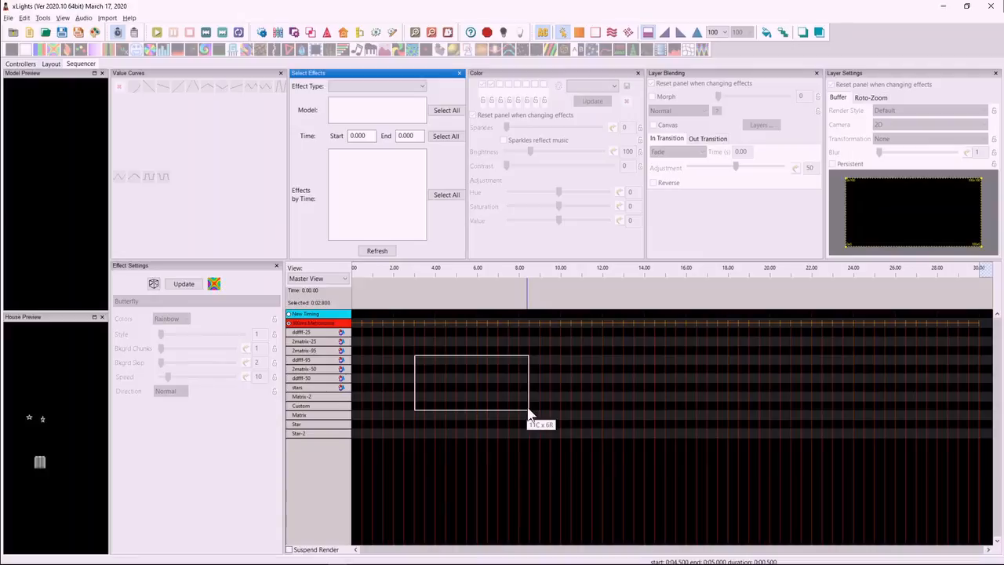
{"action": "left_click_drag", "start_coordinate": [529, 414], "coordinate": [523, 417]}
{"action": "key", "text": "Right"}
{"action": "key", "text": "Right"}
{"action": "key", "text": "Down"}
{"action": "key", "text": "Right"}
{"action": "key", "text": "Left"}
{"action": "key", "text": "Up"}
{"action": "key", "text": "shift+Down"}
{"action": "key", "text": "shift+Down"}
{"action": "key", "text": "shift+Right"}
{"action": "key", "text": "shift+Right"}
{"action": "key", "text": "shift+Right"}
{"action": "key", "text": "shift+Right"}
{"action": "key", "text": "shift+Right"}
{"action": "key", "text": "d"}
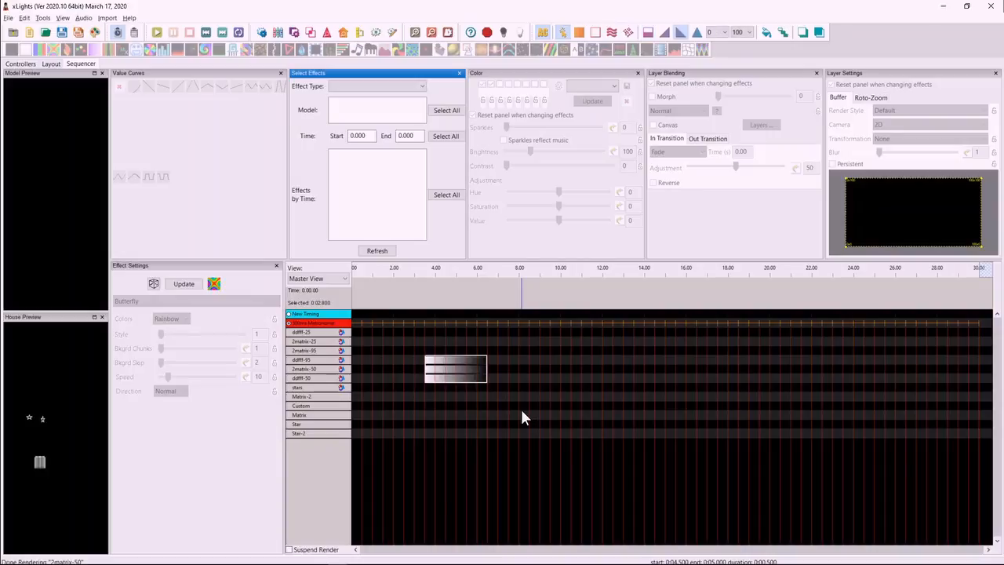
Select the cells from about 8 to 10.5 s on ddfff-95, 2matrix-50 and ddfff-50 and fill them with On effects.
{"action": "key", "text": "Right"}
{"action": "key", "text": "Right"}
{"action": "key", "text": "Right"}
{"action": "key", "text": "Right"}
{"action": "key", "text": "Right"}
{"action": "key", "text": "Left"}
{"action": "key", "text": "Left"}
{"action": "key", "text": "Left"}
{"action": "key", "text": "Up"}
{"action": "key", "text": "Up"}
{"action": "key", "text": "Right"}
{"action": "key", "text": "shift+Down"}
{"action": "key", "text": "shift+Down"}
{"action": "key", "text": "shift+Right"}
{"action": "key", "text": "shift+Right"}
{"action": "key", "text": "shift+Right"}
{"action": "key", "text": "shift+Right"}
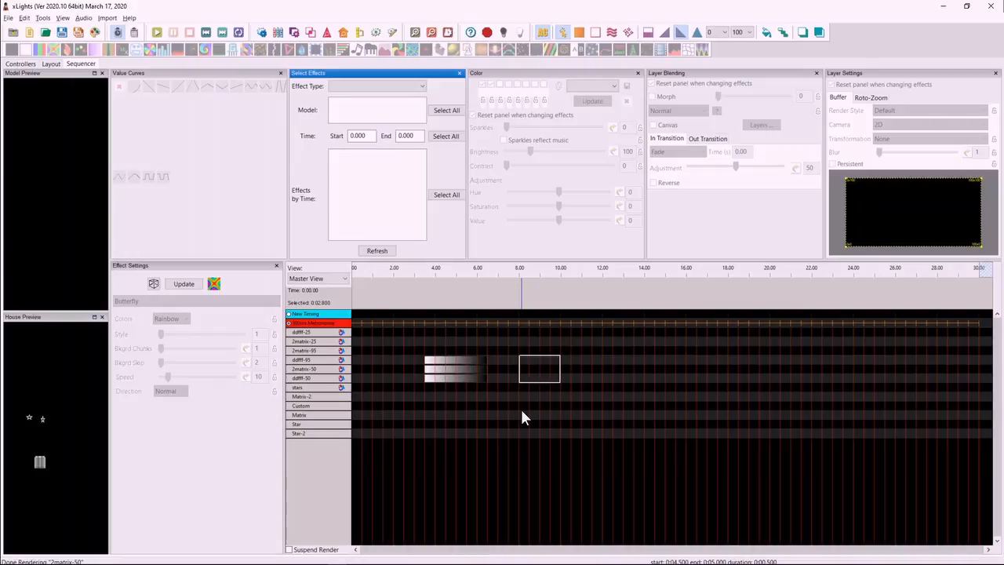
{"action": "key", "text": "o"}
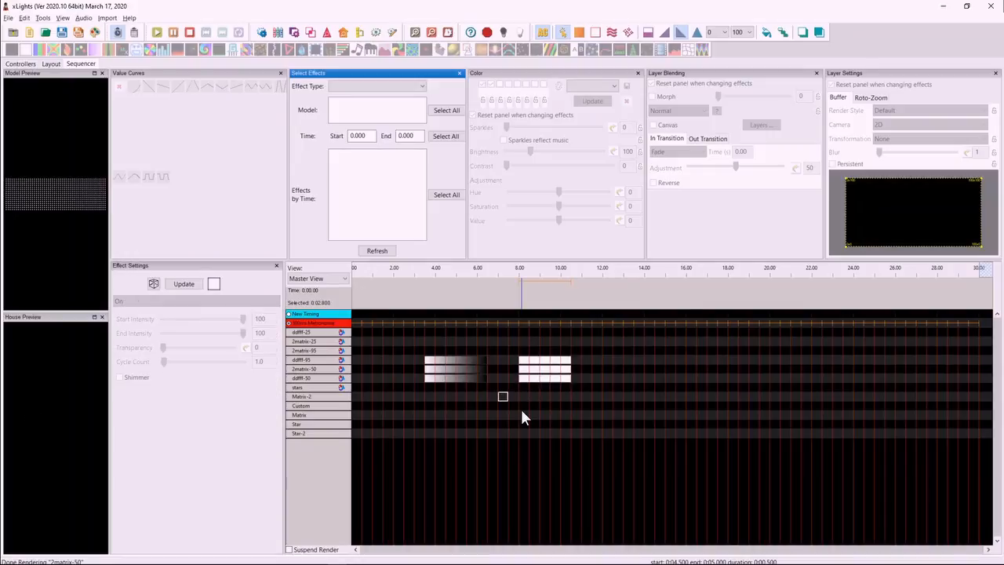
Place Ripple effects from about 7 to 11 s on the Matrix-2, Custom and Matrix rows.
{"action": "key", "text": "shift+Right"}
{"action": "key", "text": "shift+Right"}
{"action": "key", "text": "shift+Right"}
{"action": "key", "text": "shift+Right"}
{"action": "key", "text": "r"}
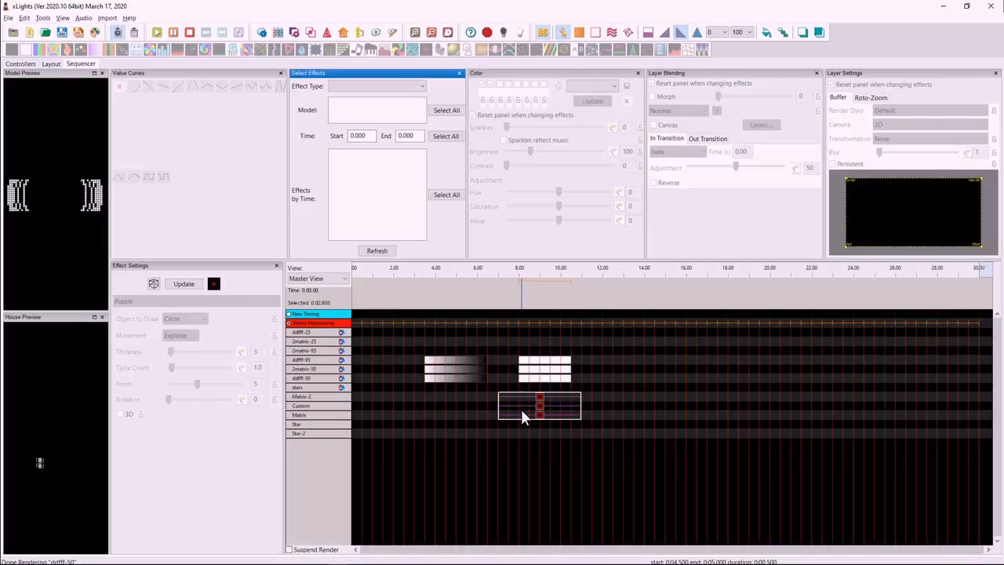
Place Butterfly effects from about 12 to 14.5 s on the stars, Matrix-2, Custom and Matrix rows.
{"action": "key", "text": "Right"}
{"action": "key", "text": "shift+Right"}
{"action": "key", "text": "shift+Right"}
{"action": "key", "text": "shift+Up"}
{"action": "key", "text": "shift+Up"}
{"action": "key", "text": "shift+Up"}
{"action": "key", "text": "y"}
{"action": "key", "text": "Right"}
{"action": "key", "text": "Right"}
{"action": "key", "text": "Right"}
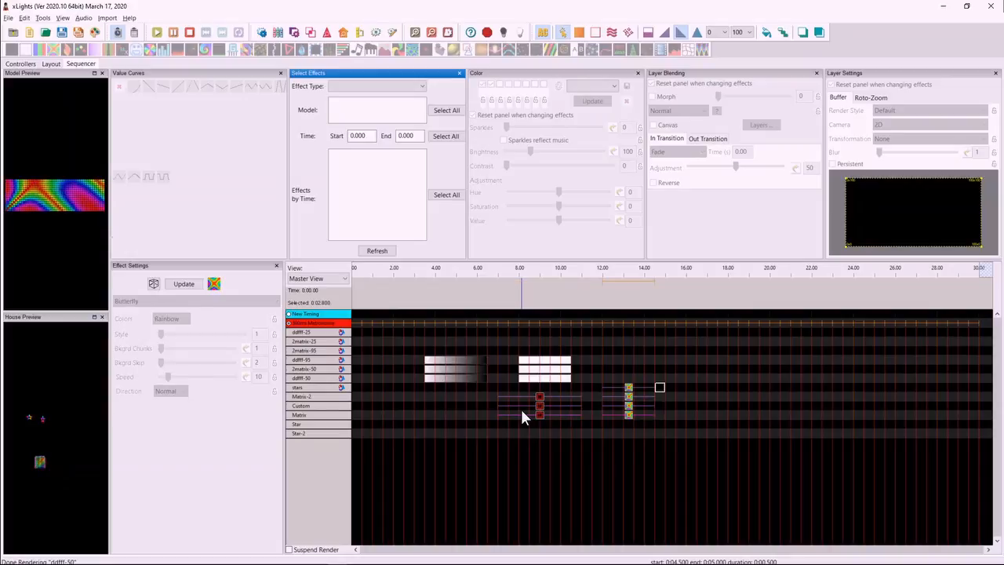
Select the block of empty cells from about 15.5 to 18.5 s across the ddfff-95 to Matrix-2 rows.
{"action": "key", "text": "Up"}
{"action": "key", "text": "Up"}
{"action": "left_click_drag", "start_coordinate": [685, 364], "coordinate": [738, 400]}
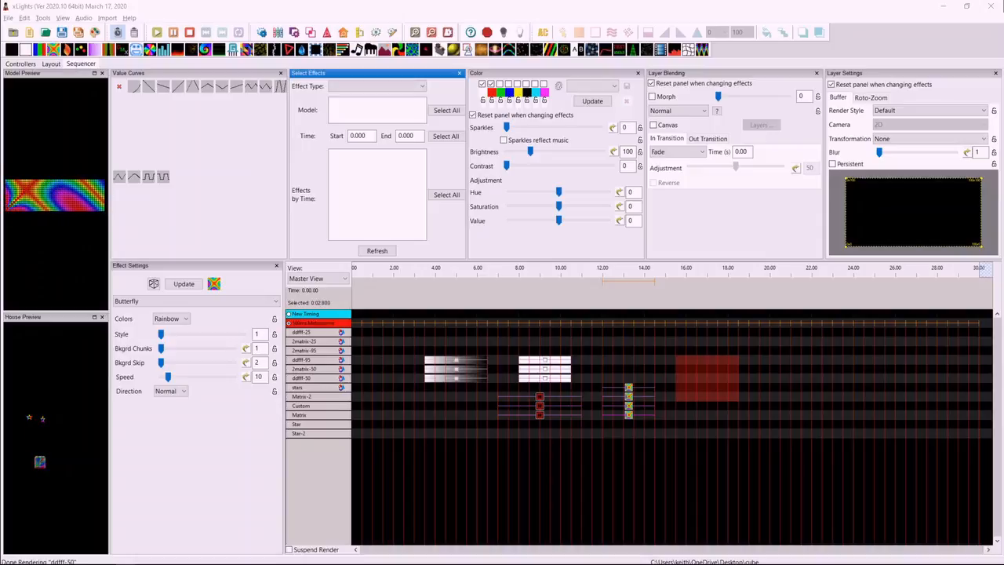
Add a new sub-model to the Star-2 model in the layout.
{"action": "left_click", "coordinate": [51, 64]}
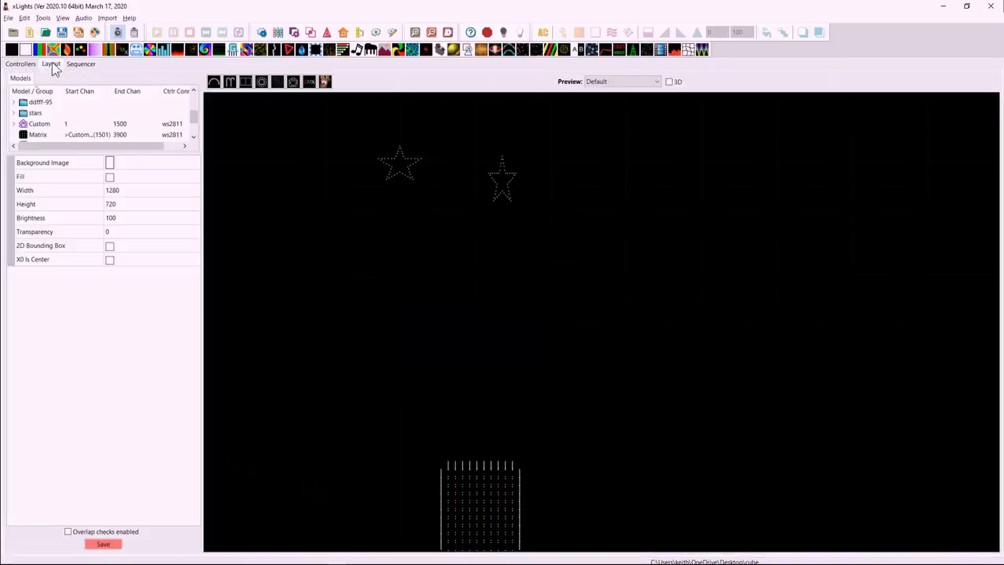
{"action": "left_click", "coordinate": [503, 180]}
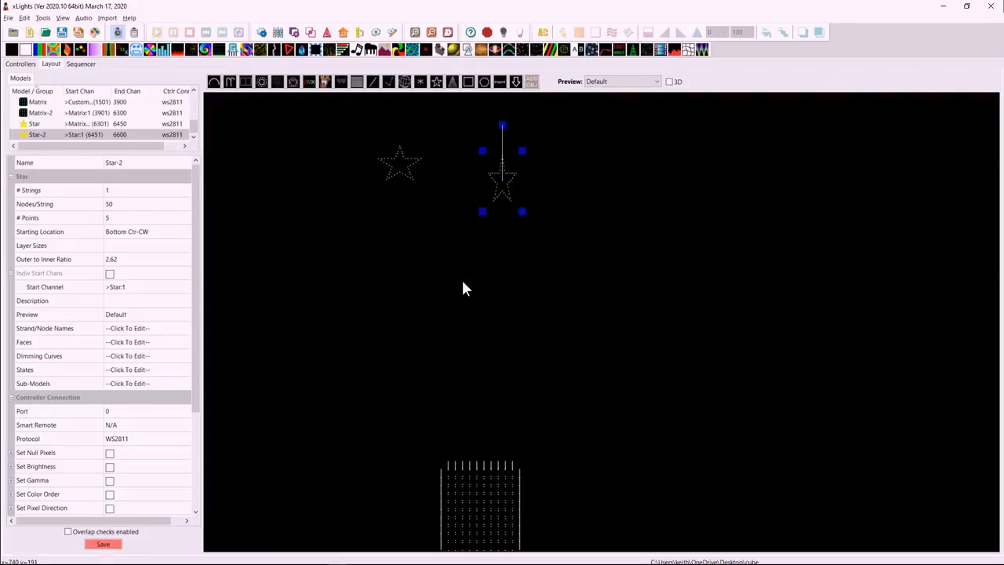
{"action": "left_click", "coordinate": [141, 382]}
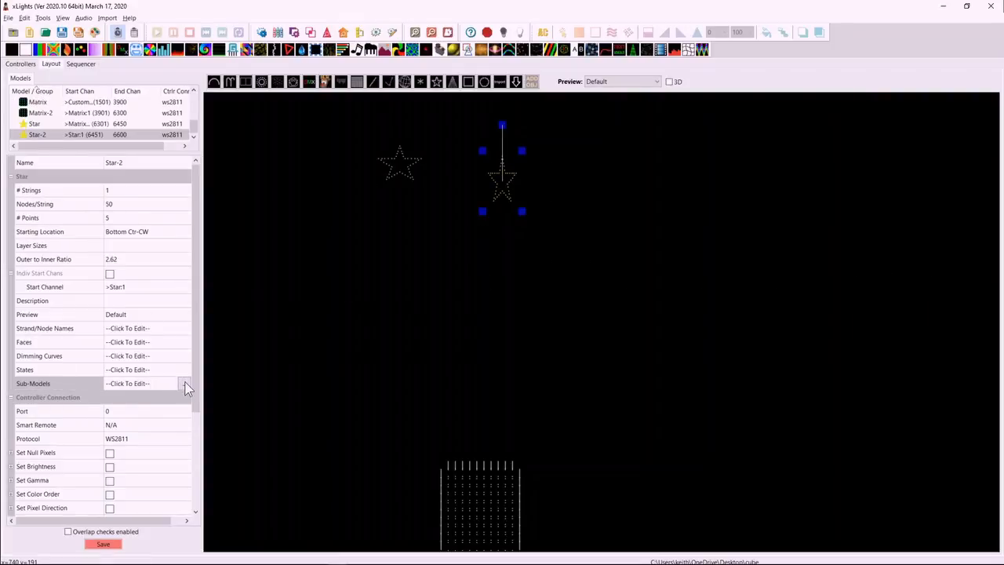
{"action": "left_click", "coordinate": [189, 383]}
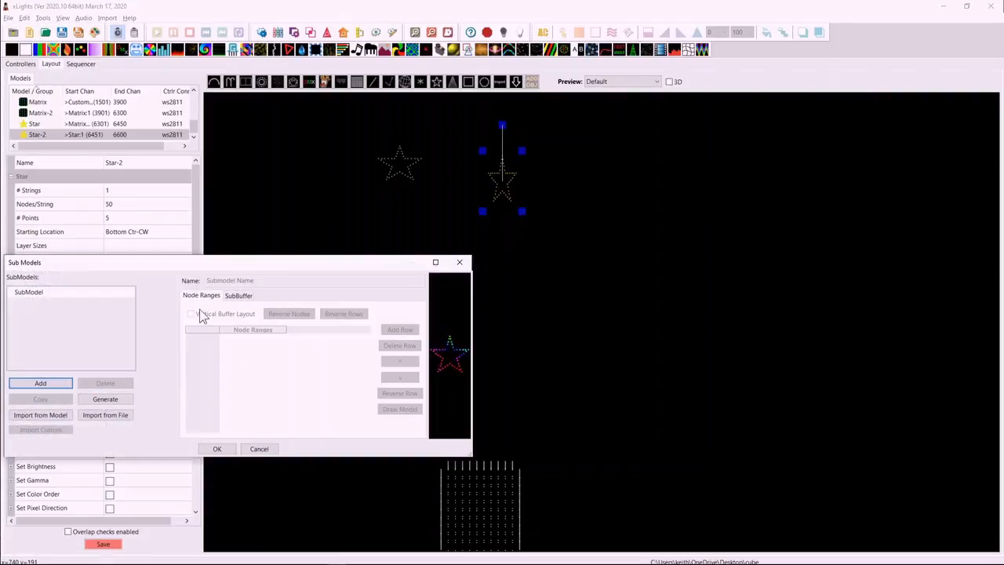
{"action": "left_click", "coordinate": [43, 382]}
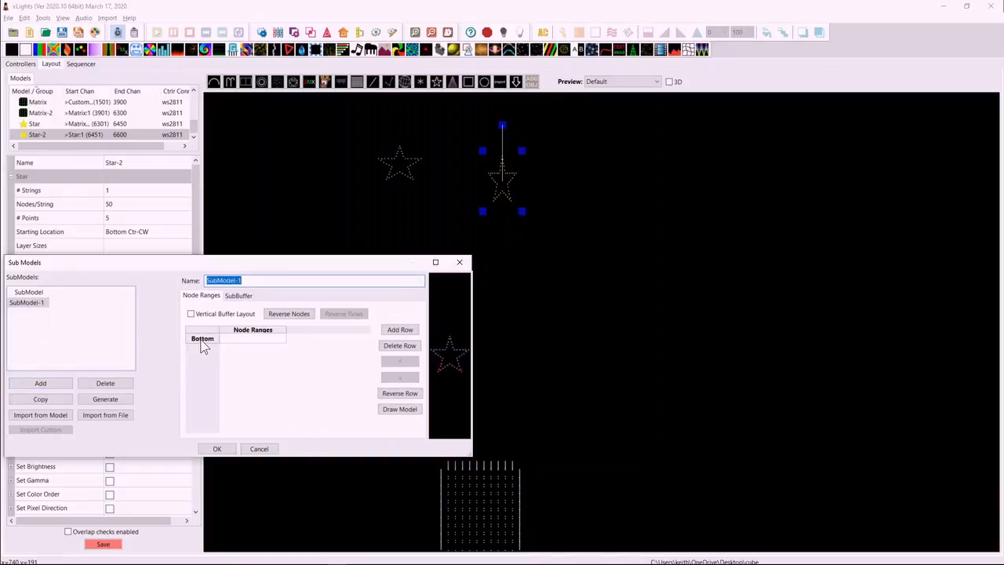
Open node selection for the new sub-model's Bottom row and enlarge the window until the whole star grid and node text field fit.
{"action": "double_click", "coordinate": [201, 347]}
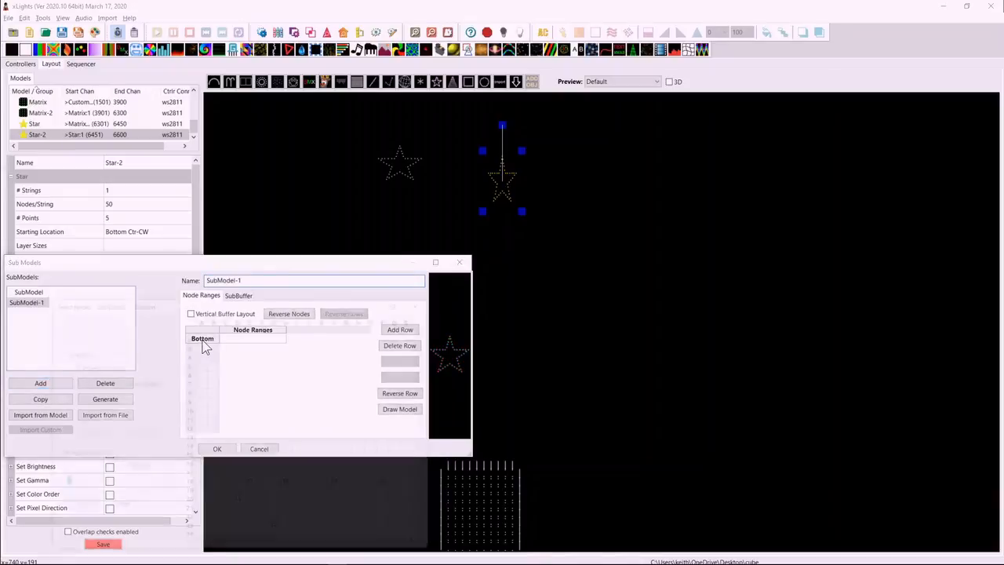
{"action": "left_click_drag", "start_coordinate": [250, 305], "coordinate": [333, 100]}
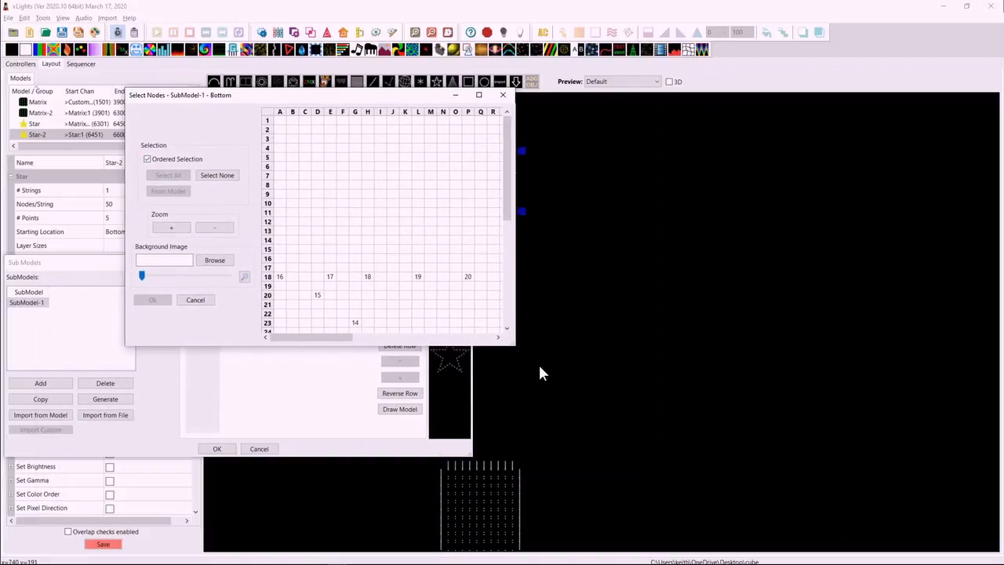
{"action": "left_click_drag", "start_coordinate": [510, 343], "coordinate": [703, 535]}
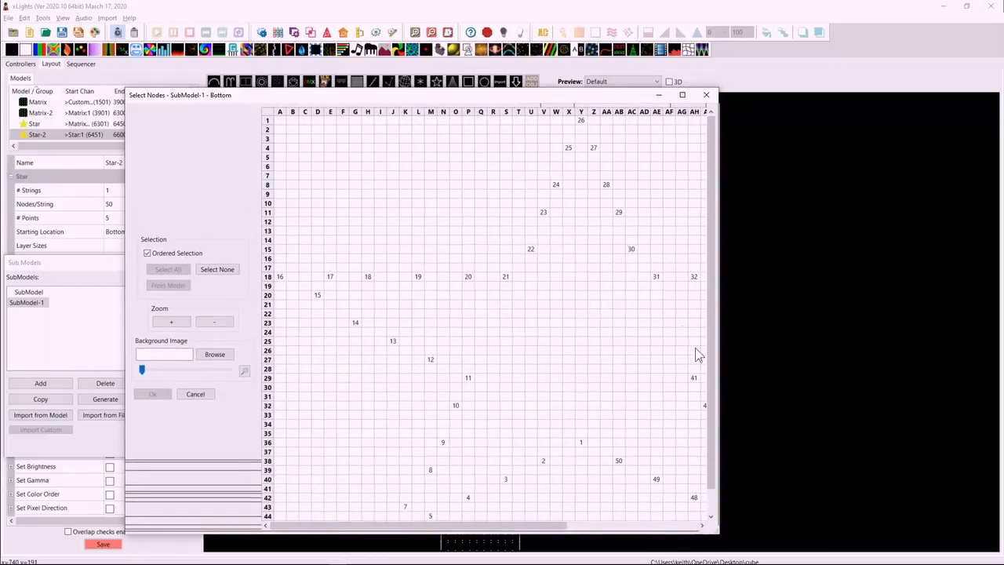
{"action": "left_click_drag", "start_coordinate": [399, 95], "coordinate": [361, 10]}
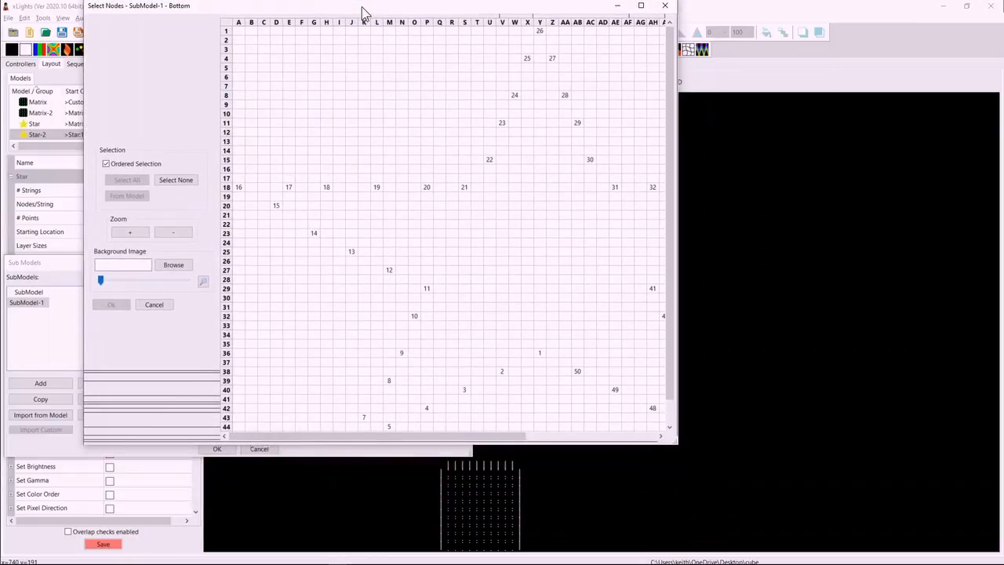
{"action": "left_click_drag", "start_coordinate": [674, 447], "coordinate": [834, 543]}
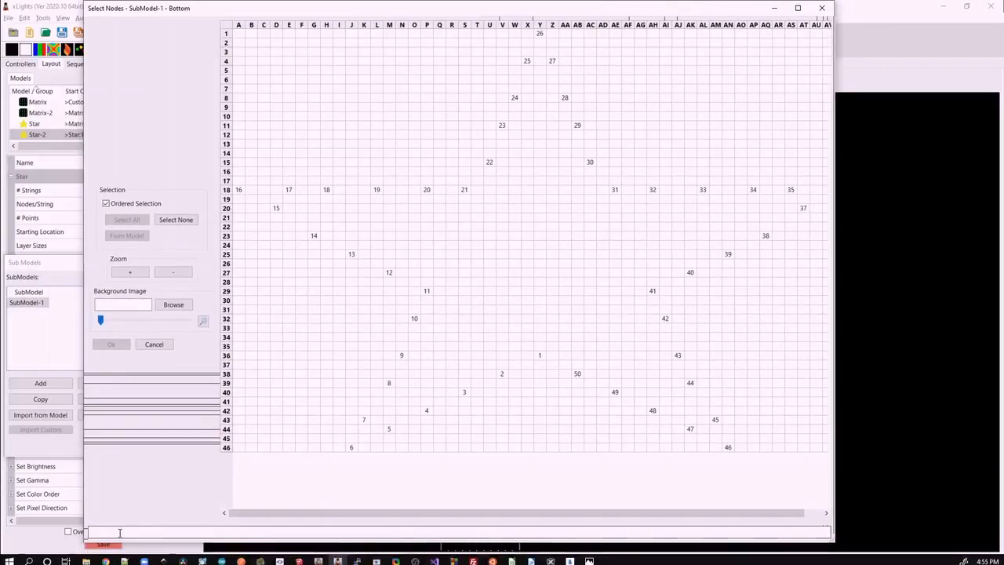
{"action": "left_click", "coordinate": [107, 532]}
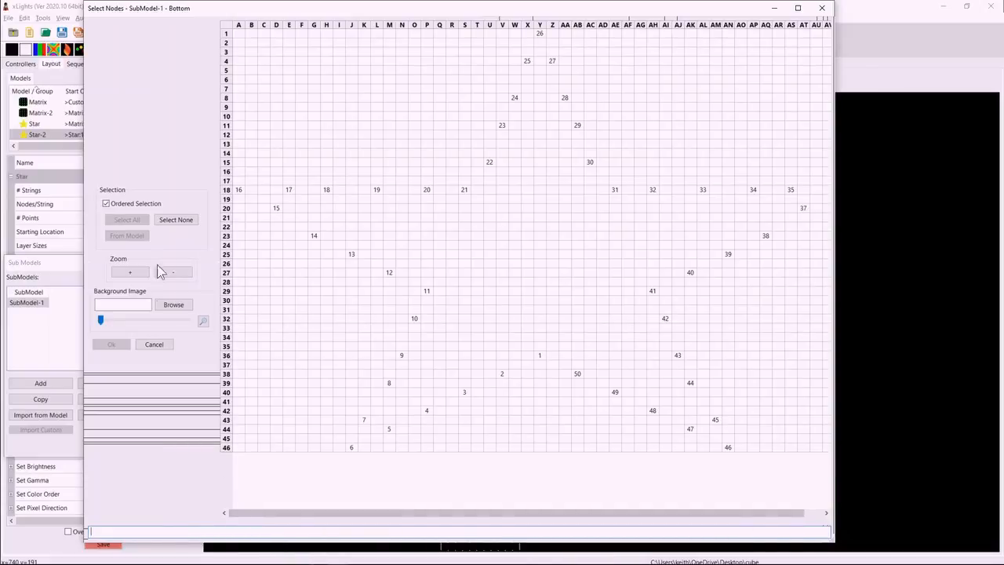
Select nodes 11, 21, 18, 13, 41, 39, 37, 38 and 40 in that order for the sub-model's Bottom row.
{"action": "left_click", "coordinate": [427, 291]}
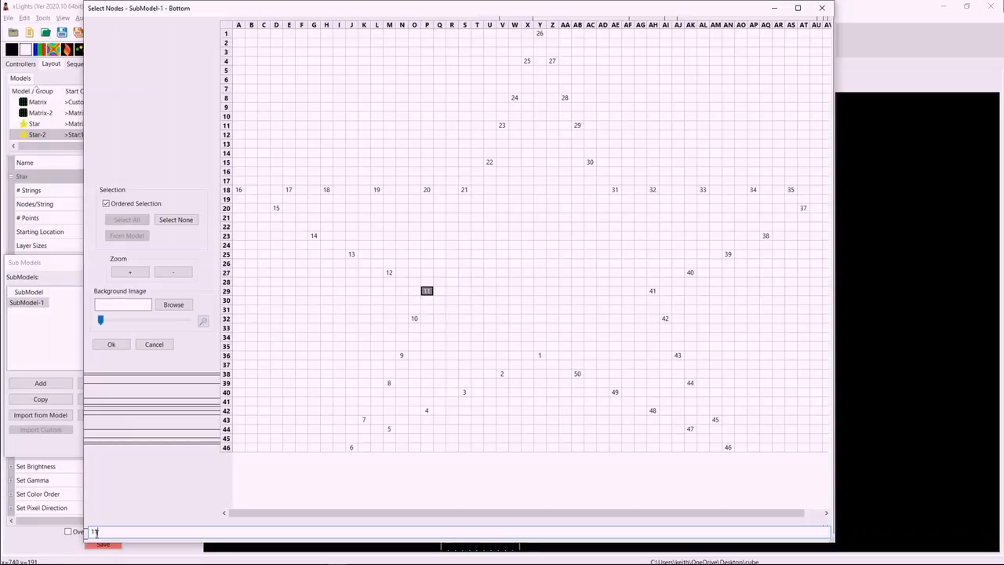
{"action": "left_click", "coordinate": [464, 190]}
{"action": "left_click", "coordinate": [326, 191]}
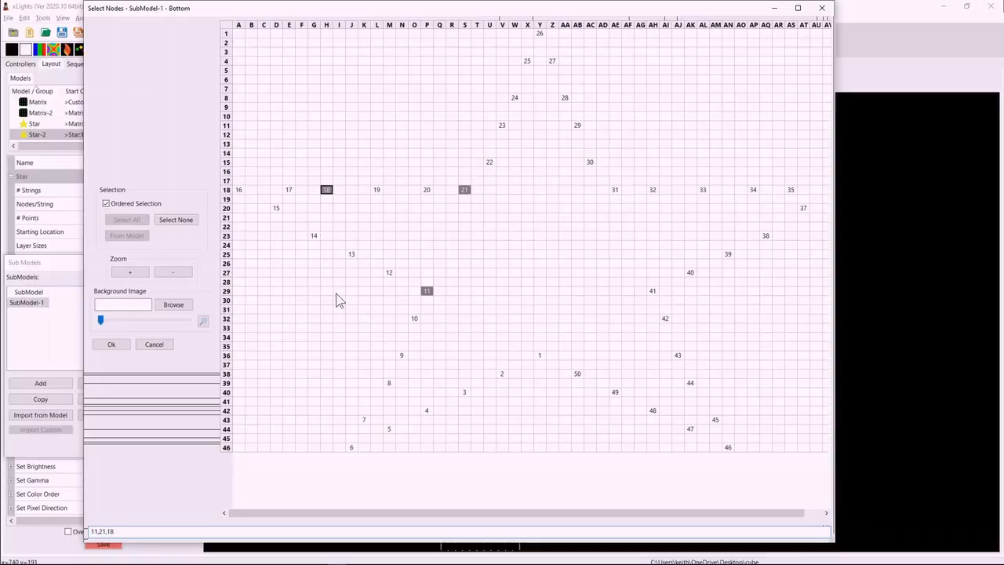
{"action": "left_click", "coordinate": [351, 256]}
{"action": "left_click", "coordinate": [652, 290]}
{"action": "left_click", "coordinate": [728, 253]}
{"action": "left_click", "coordinate": [804, 211]}
{"action": "left_click", "coordinate": [766, 235]}
{"action": "left_click", "coordinate": [690, 273]}
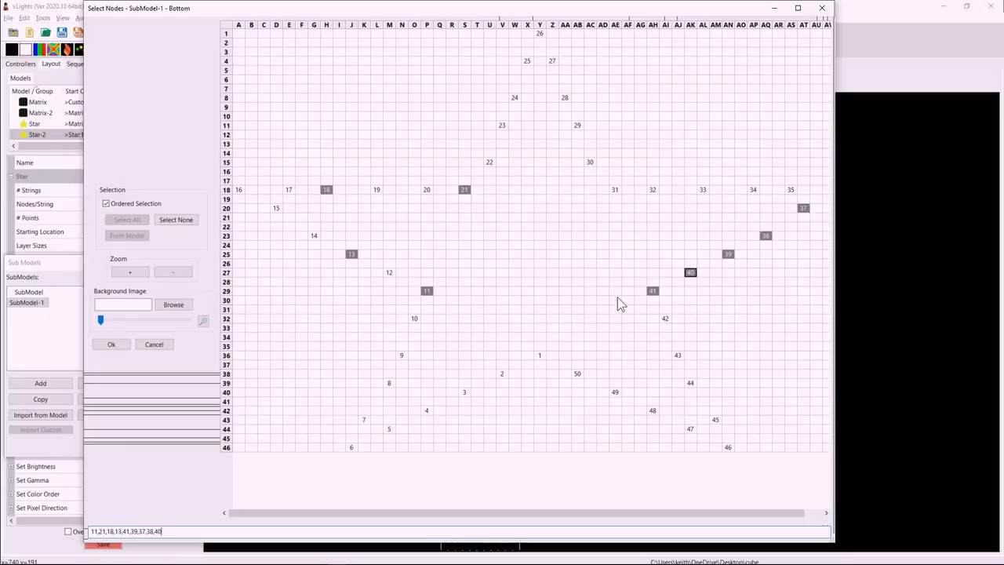
Add nodes 31, 32, 33, 34 and 35 to the ordered selection and accept the sub-model.
{"action": "left_click", "coordinate": [616, 190]}
{"action": "left_click", "coordinate": [653, 190]}
{"action": "left_click", "coordinate": [703, 190]}
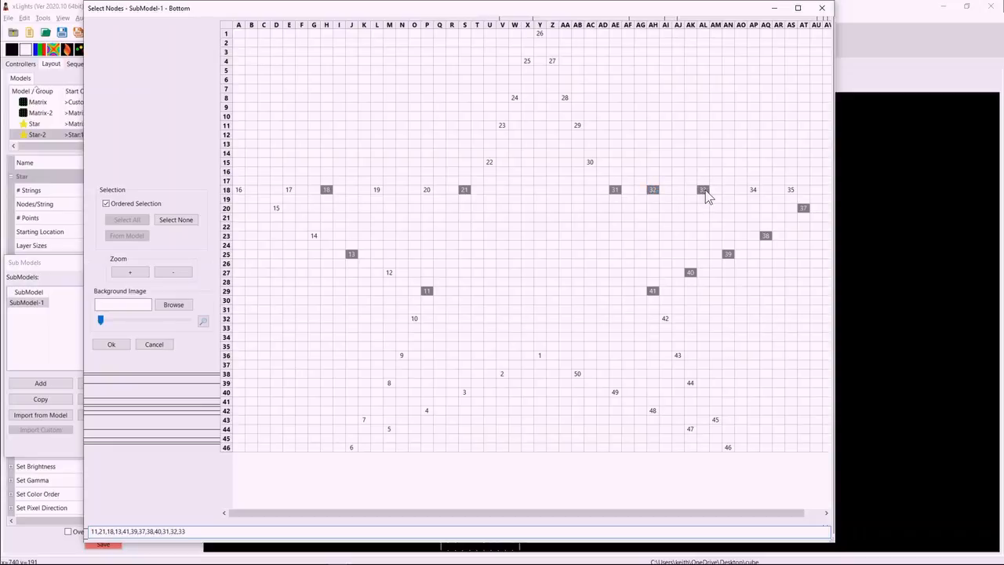
{"action": "left_click", "coordinate": [753, 190]}
{"action": "left_click", "coordinate": [791, 190]}
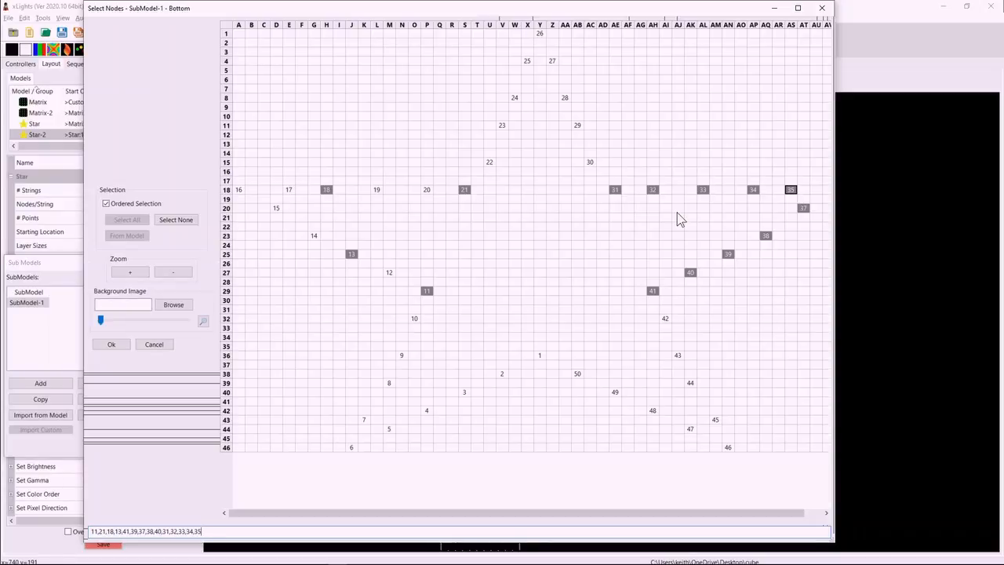
{"action": "left_click", "coordinate": [121, 346]}
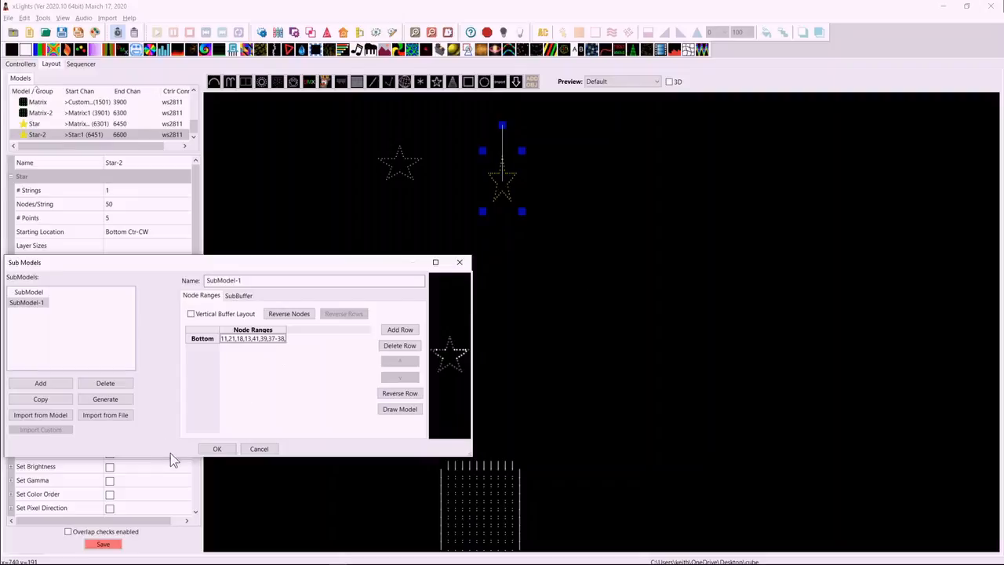
{"action": "left_click", "coordinate": [218, 449]}
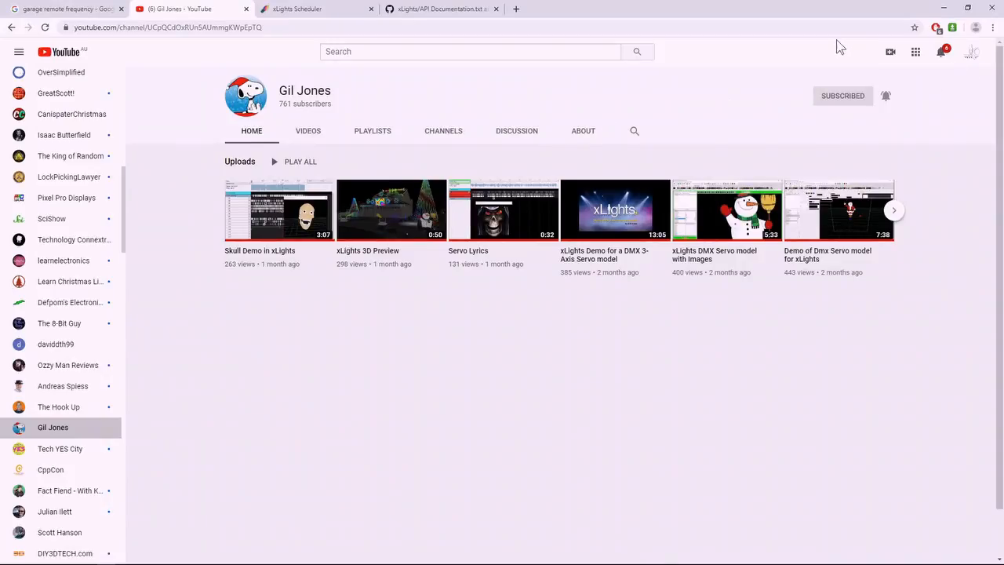
Switch to YouTube in the browser, view the signed-in account's own channel uploads, and return to xLights.
{"action": "left_click", "coordinate": [970, 57]}
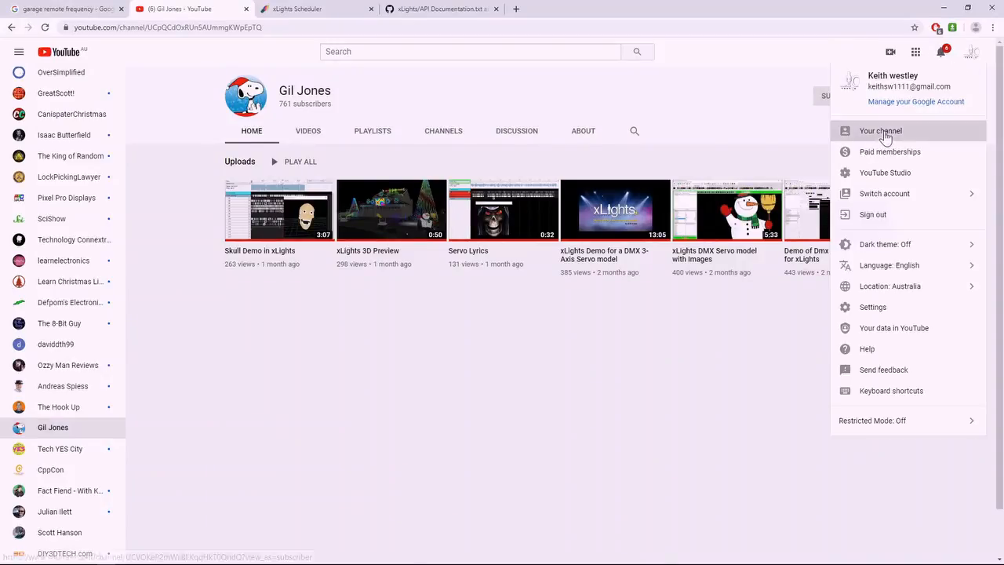
{"action": "left_click", "coordinate": [879, 132]}
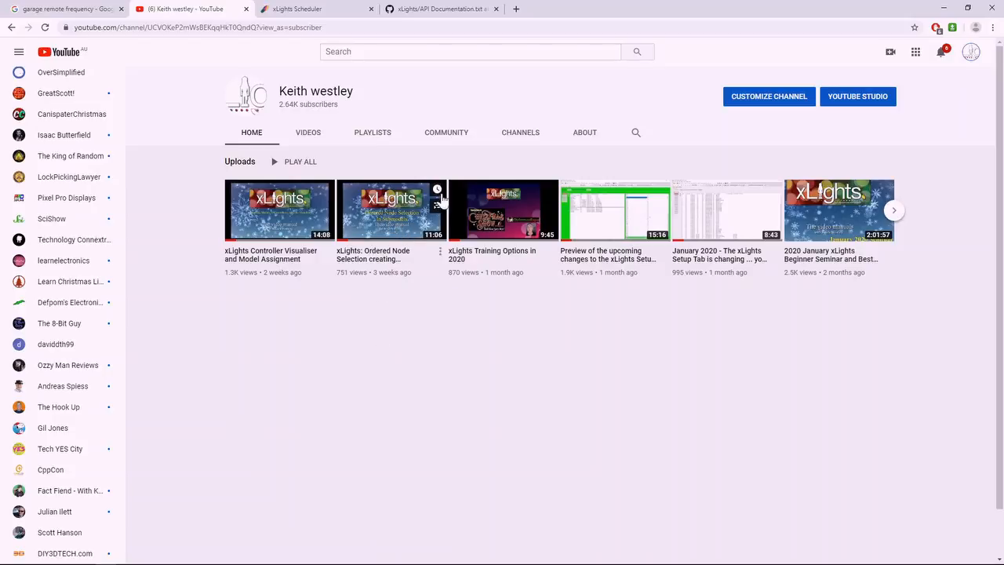
{"action": "left_click", "coordinate": [944, 8]}
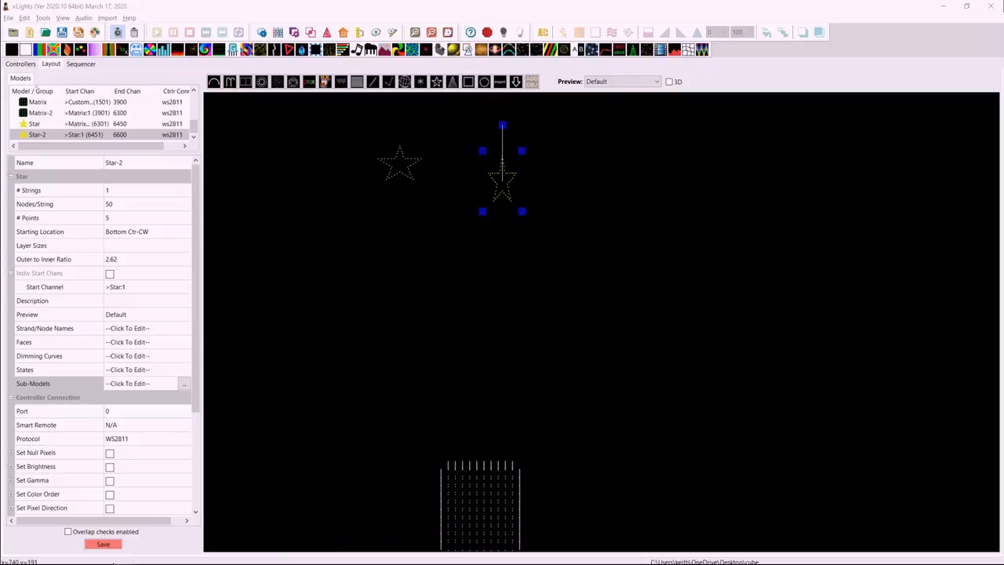
Draw a new Custom model below and to the left of the two stars and open its model data.
{"action": "left_click", "coordinate": [295, 82]}
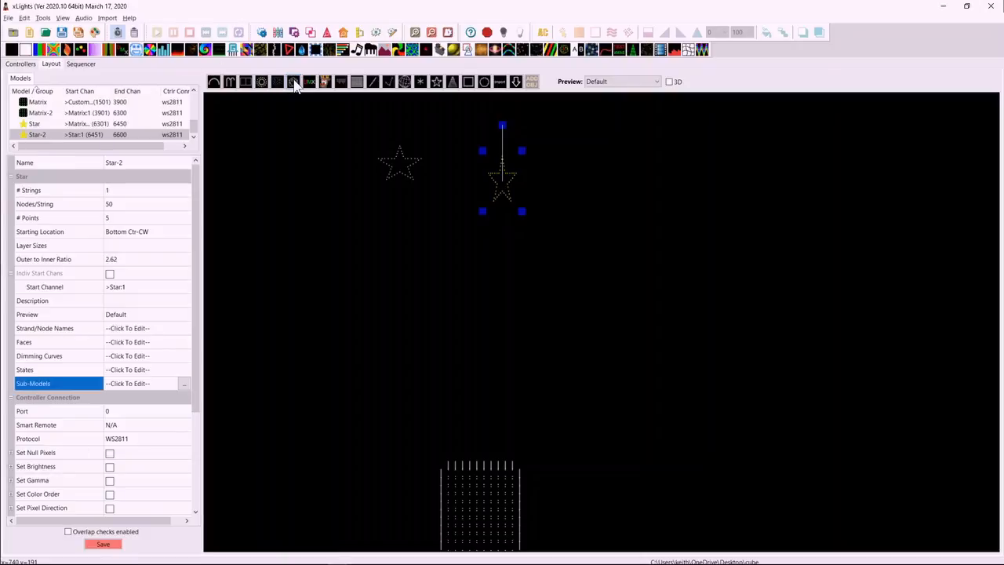
{"action": "left_click_drag", "start_coordinate": [290, 202], "coordinate": [370, 298]}
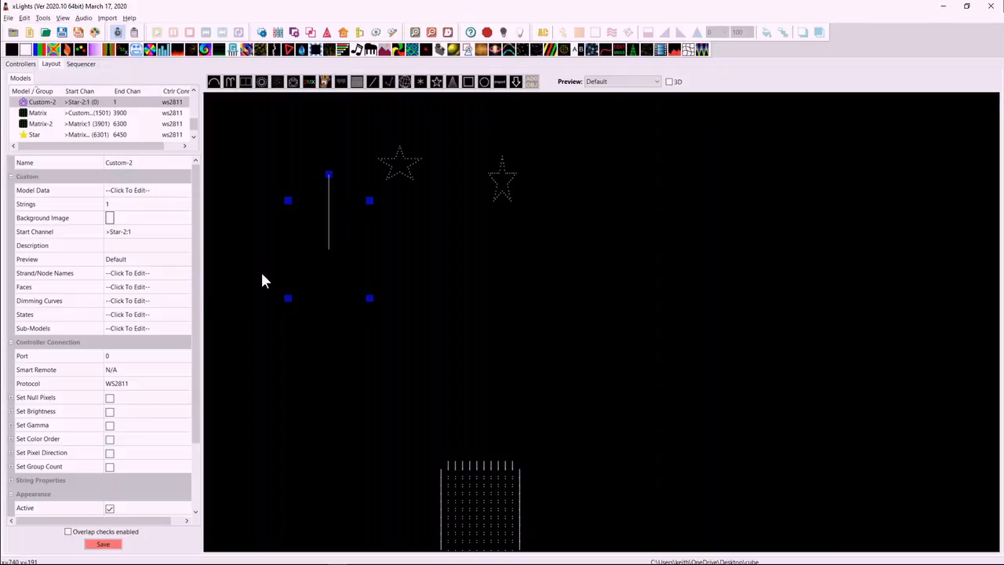
{"action": "left_click", "coordinate": [143, 194]}
{"action": "left_click", "coordinate": [183, 190]}
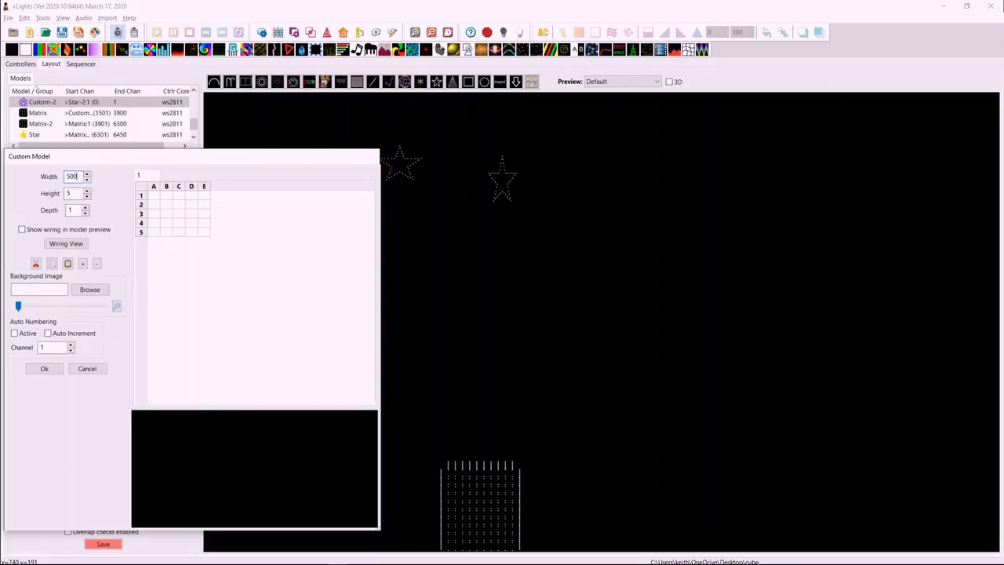
Set the custom model's width to 500 and widen the editor to show more of the grid columns.
{"action": "left_click", "coordinate": [79, 195]}
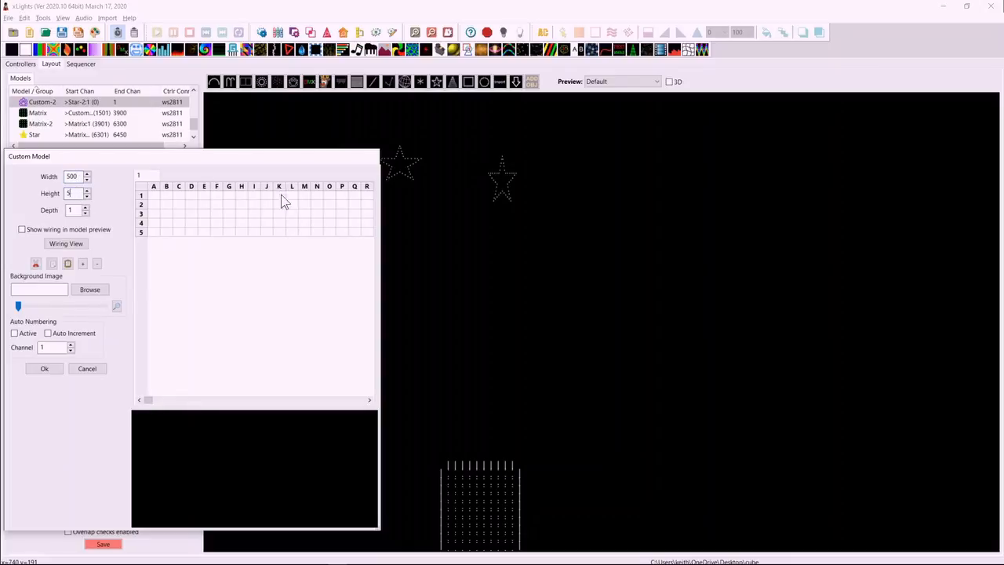
{"action": "left_click_drag", "start_coordinate": [381, 251], "coordinate": [838, 267]}
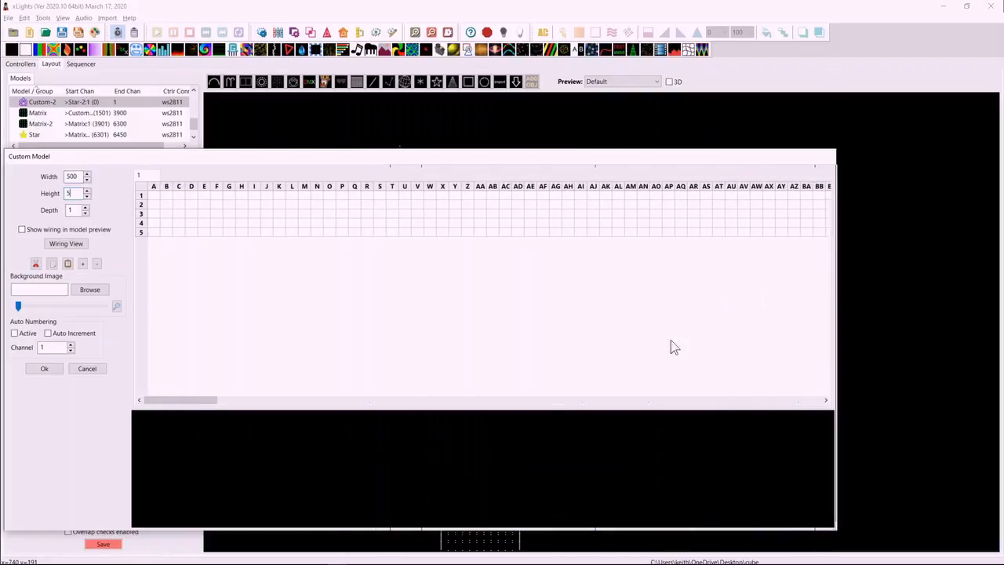
{"action": "left_click_drag", "start_coordinate": [204, 403], "coordinate": [34, 404]}
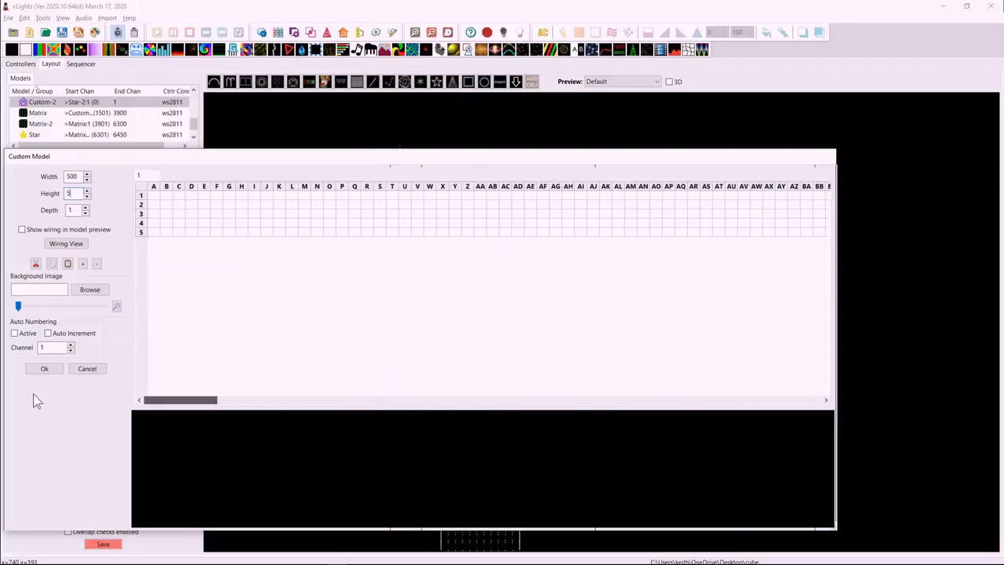
Set the custom model's width to 1000 and check the grid through to its last column.
{"action": "left_click", "coordinate": [88, 178]}
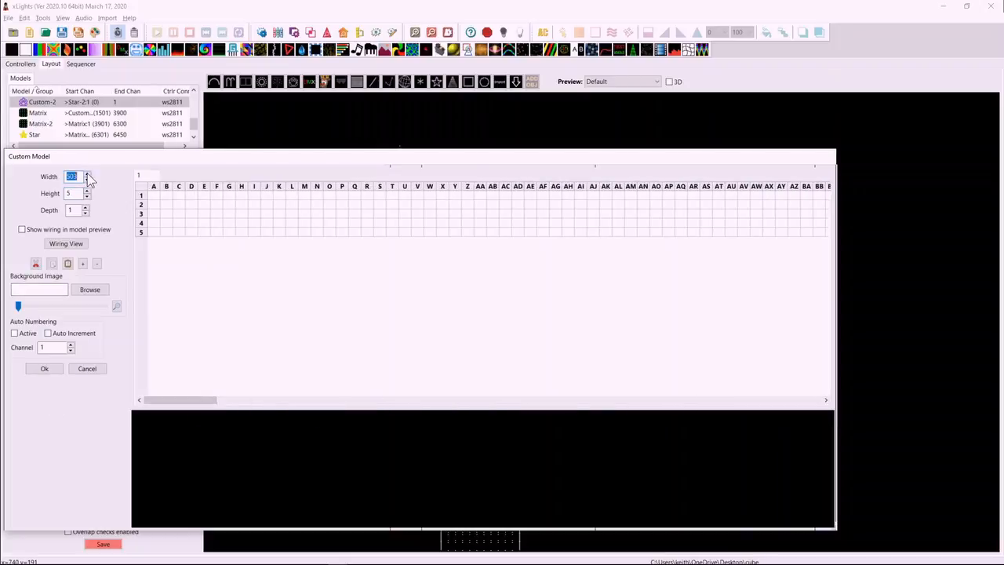
{"action": "type", "text": "1000"}
{"action": "key", "text": "Tab"}
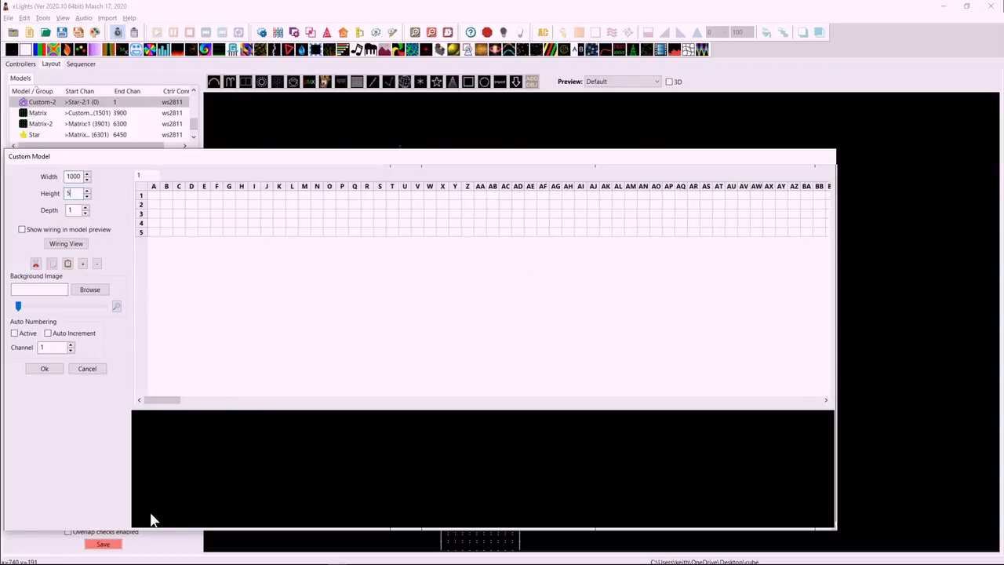
{"action": "left_click_drag", "start_coordinate": [171, 407], "coordinate": [830, 326]}
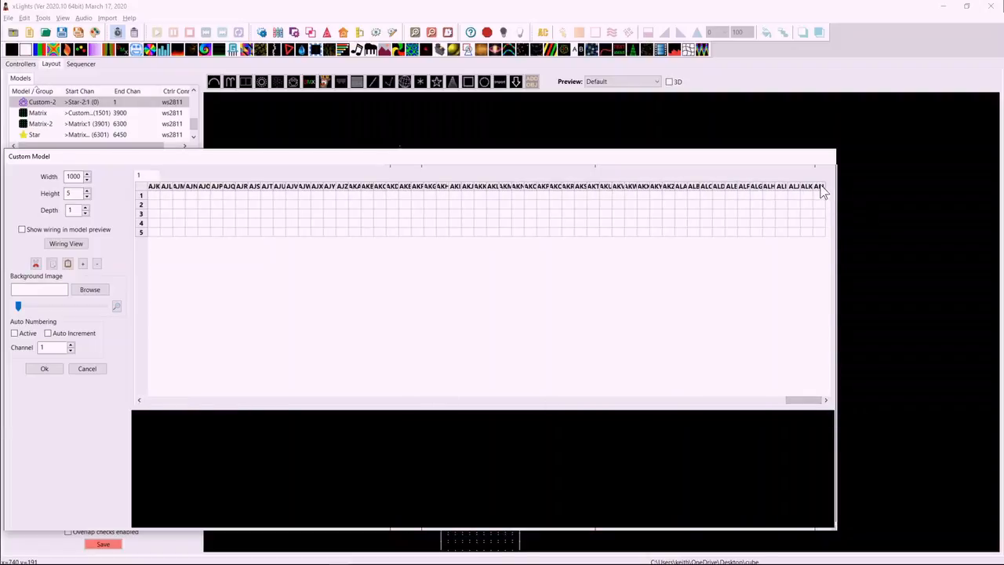
{"action": "left_click_drag", "start_coordinate": [801, 401], "coordinate": [134, 410]}
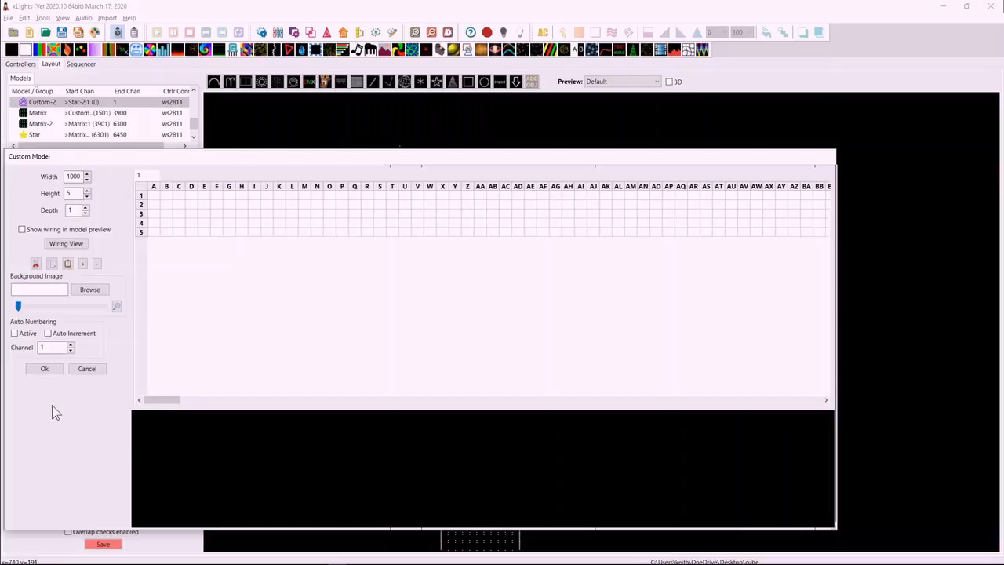
Cancel the custom model edit, declining to abandon the changes the first time and abandoning them the second.
{"action": "left_click", "coordinate": [87, 371]}
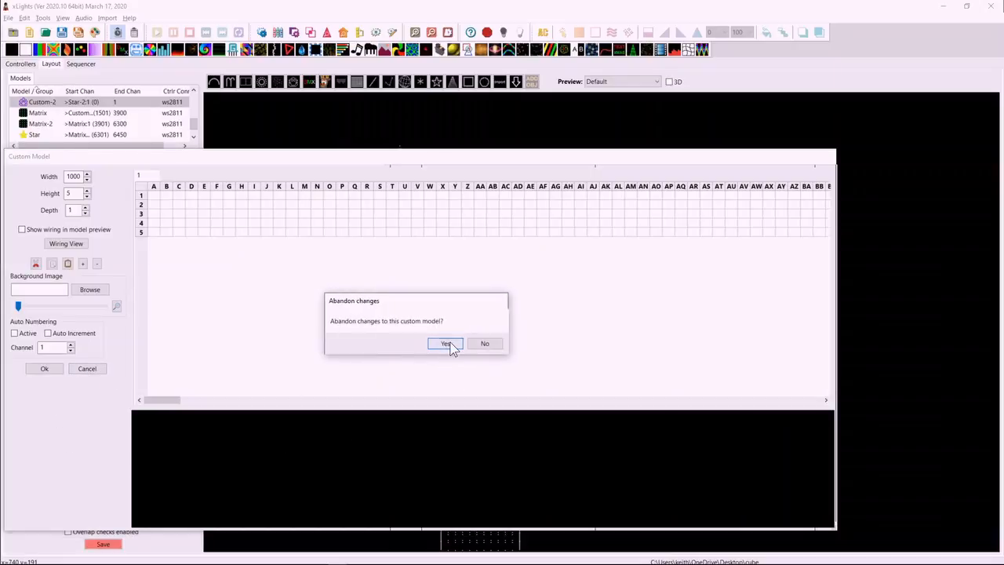
{"action": "left_click", "coordinate": [485, 344]}
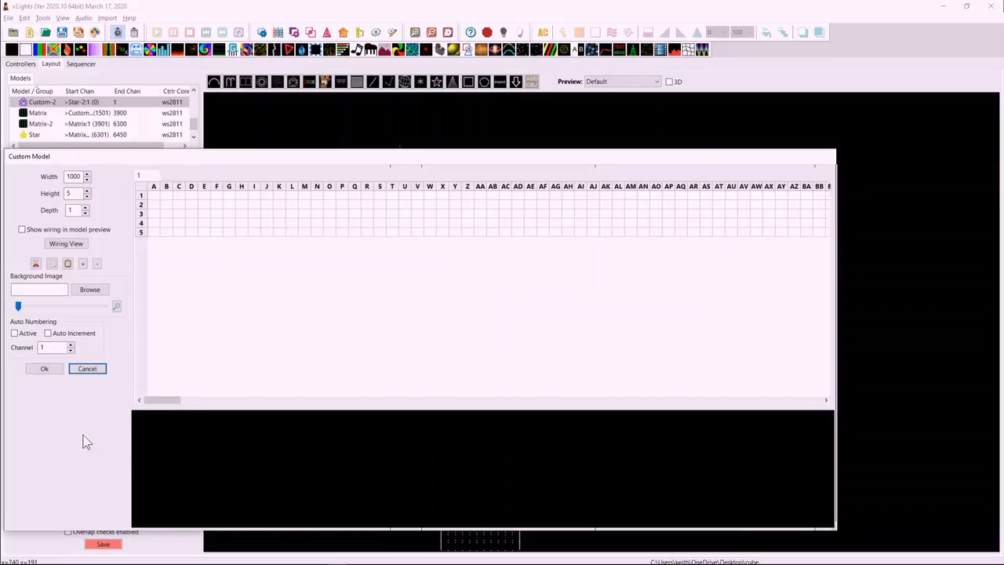
{"action": "left_click", "coordinate": [89, 370]}
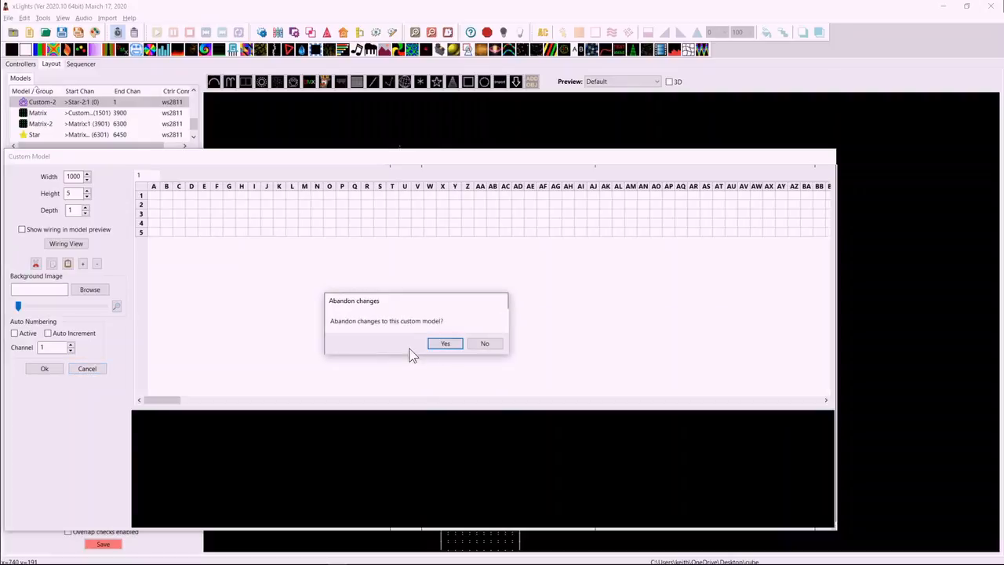
{"action": "left_click", "coordinate": [459, 344]}
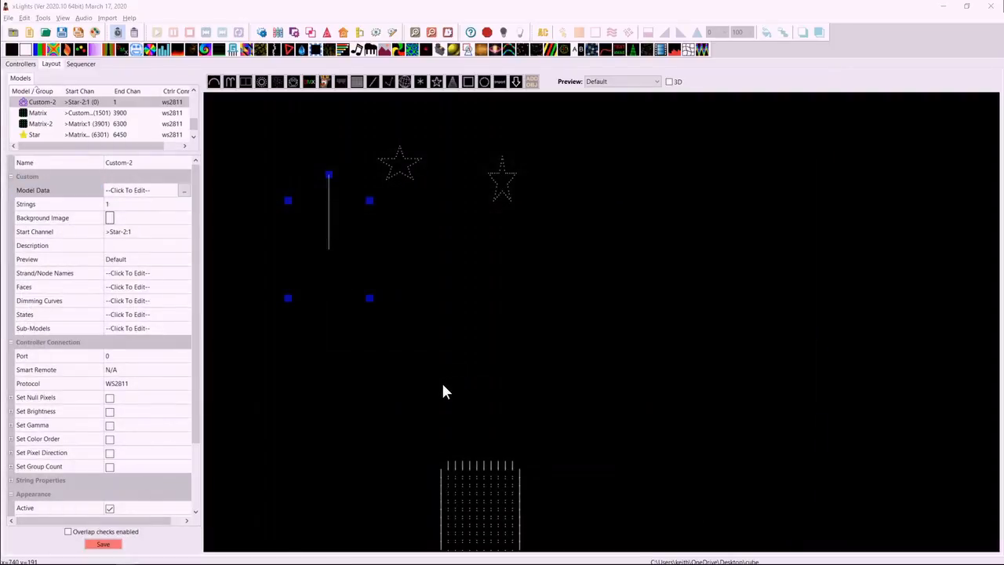
Draw a Circle model just below the two stars and set its nodes per string to 2000.
{"action": "left_click", "coordinate": [264, 84]}
{"action": "left_click_drag", "start_coordinate": [434, 216], "coordinate": [499, 284]}
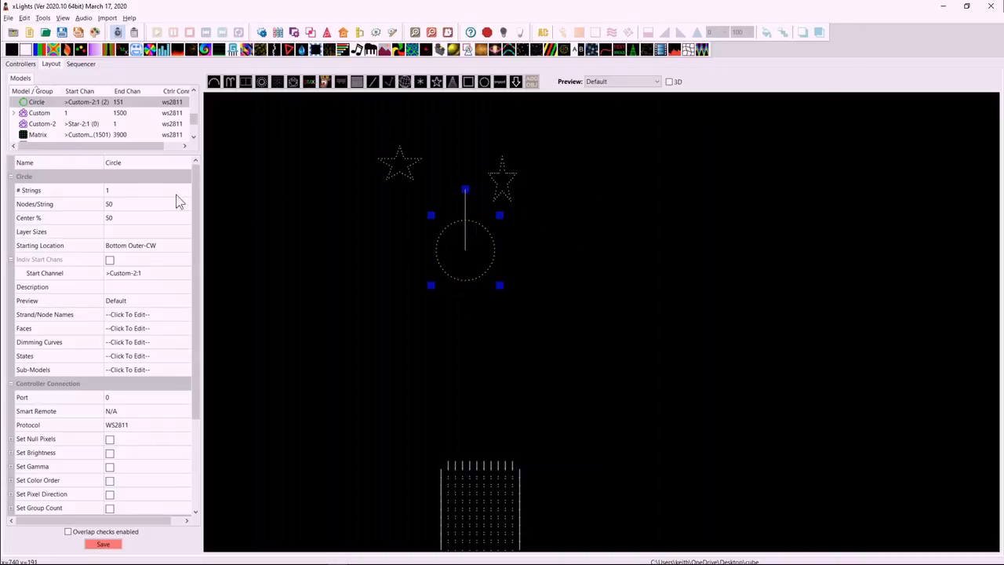
{"action": "left_click", "coordinate": [129, 204]}
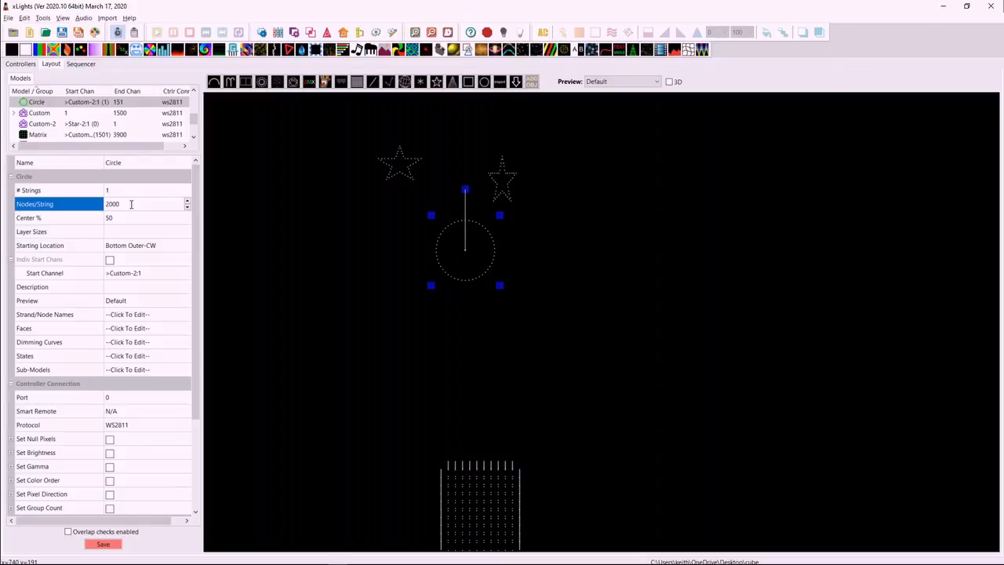
{"action": "left_click", "coordinate": [139, 218]}
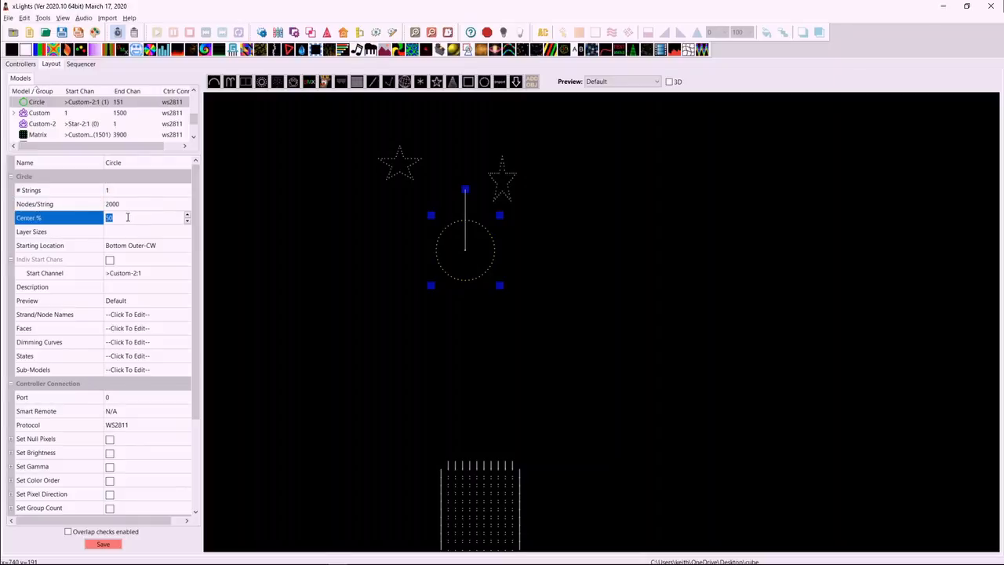
{"action": "left_click", "coordinate": [131, 205]}
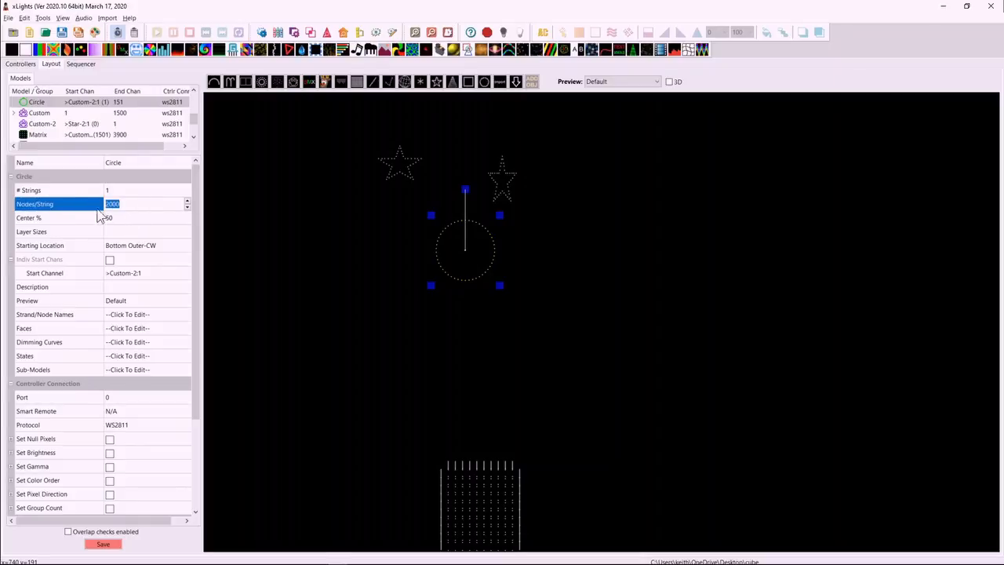
{"action": "left_click", "coordinate": [128, 217]}
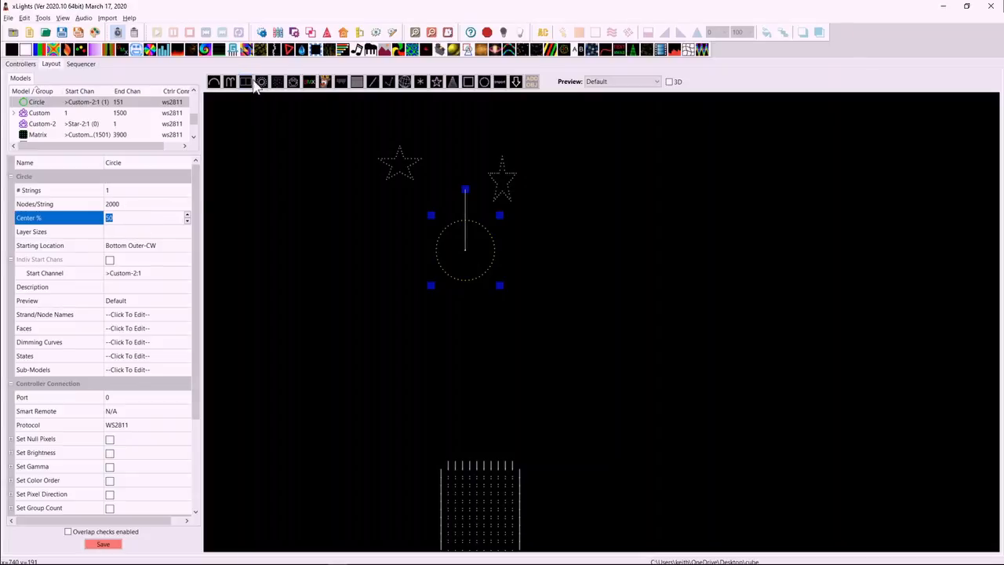
{"action": "left_click", "coordinate": [102, 205]}
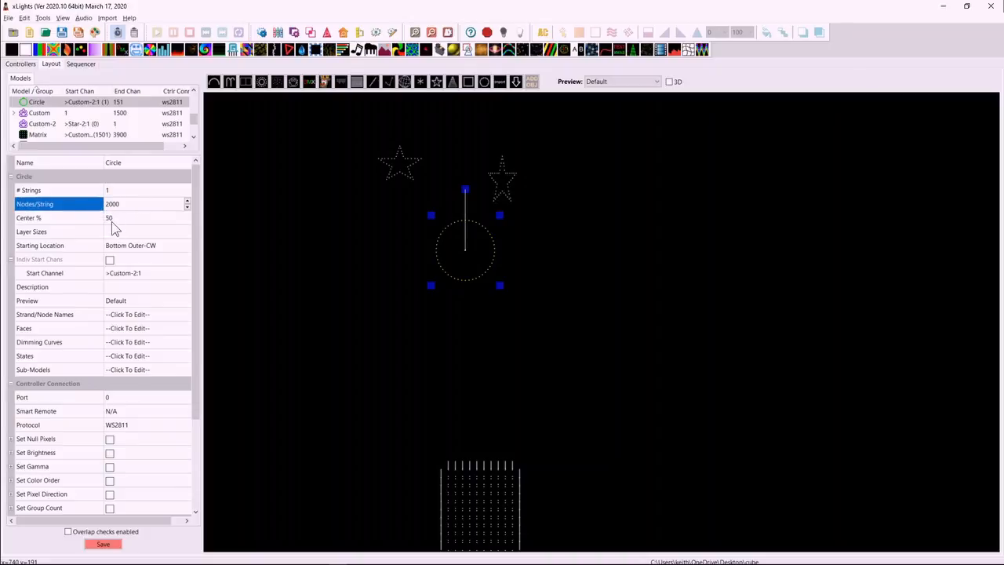
Set the circle's layer sizes to 100,100.
{"action": "left_click", "coordinate": [126, 231]}
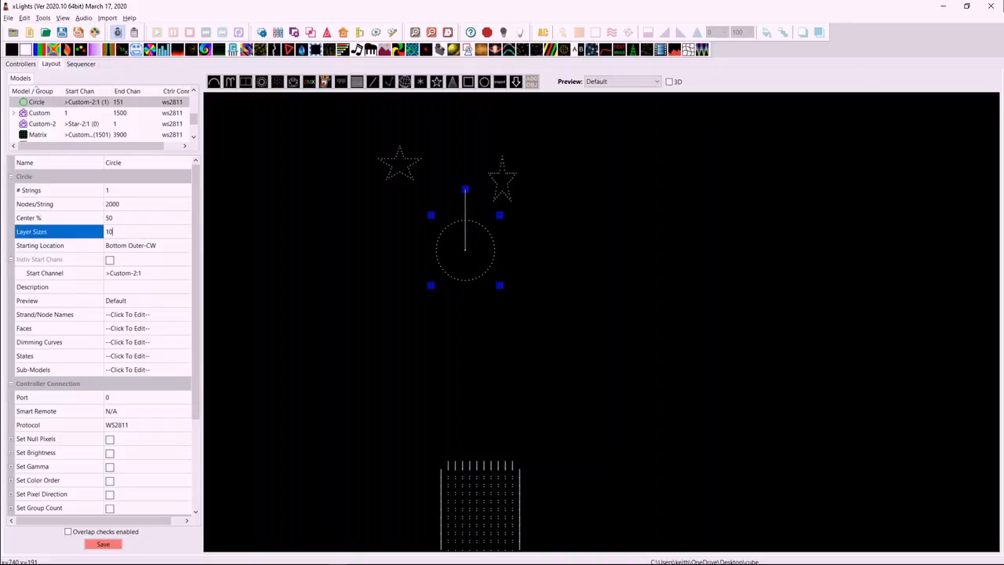
{"action": "type", "text": "100,100"}
{"action": "key", "text": "Return"}
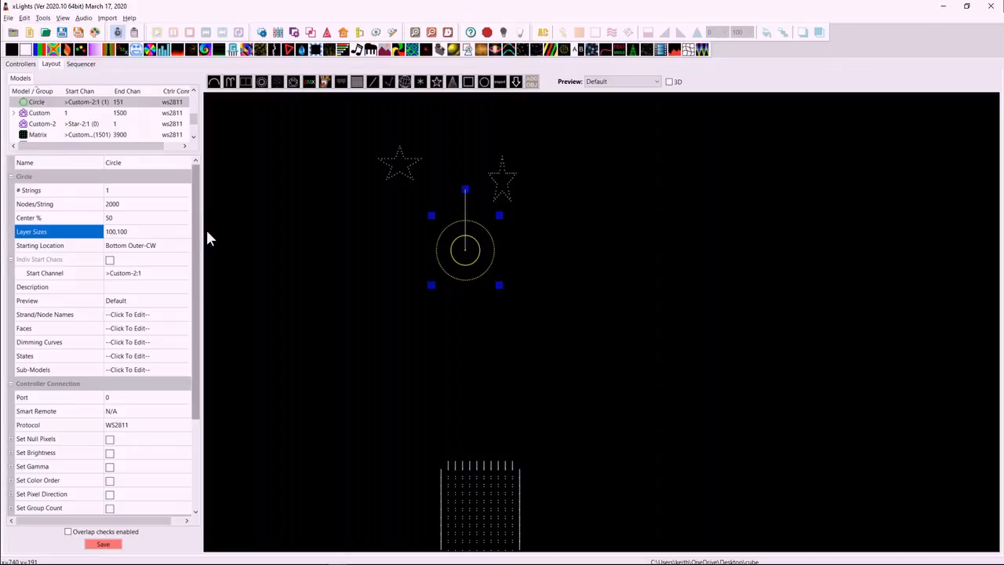
{"action": "left_click", "coordinate": [438, 252]}
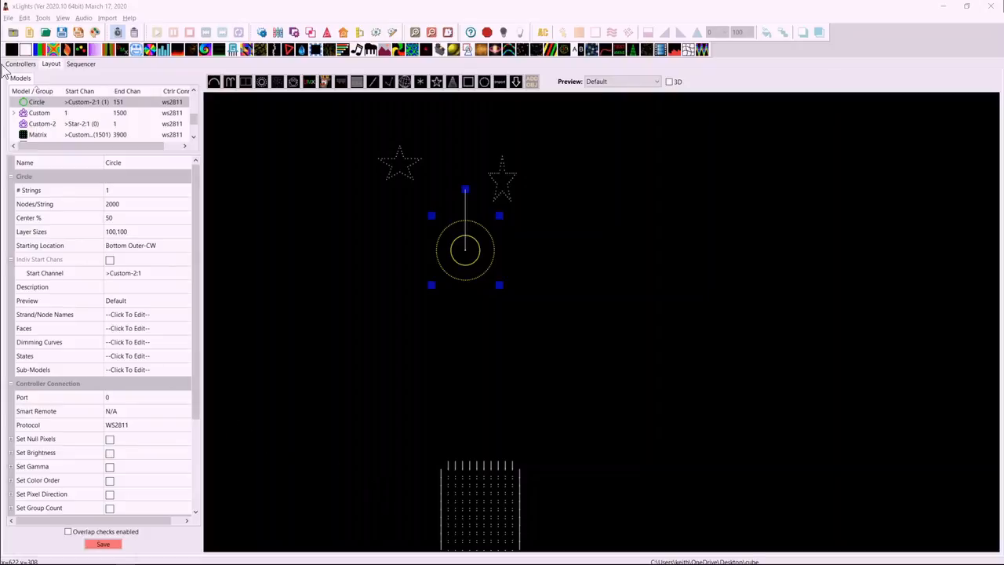
Start a new musical sequence, discarding the unsaved changes, and place a VU Meter effect across the Matrix-2 row.
{"action": "left_click", "coordinate": [30, 32]}
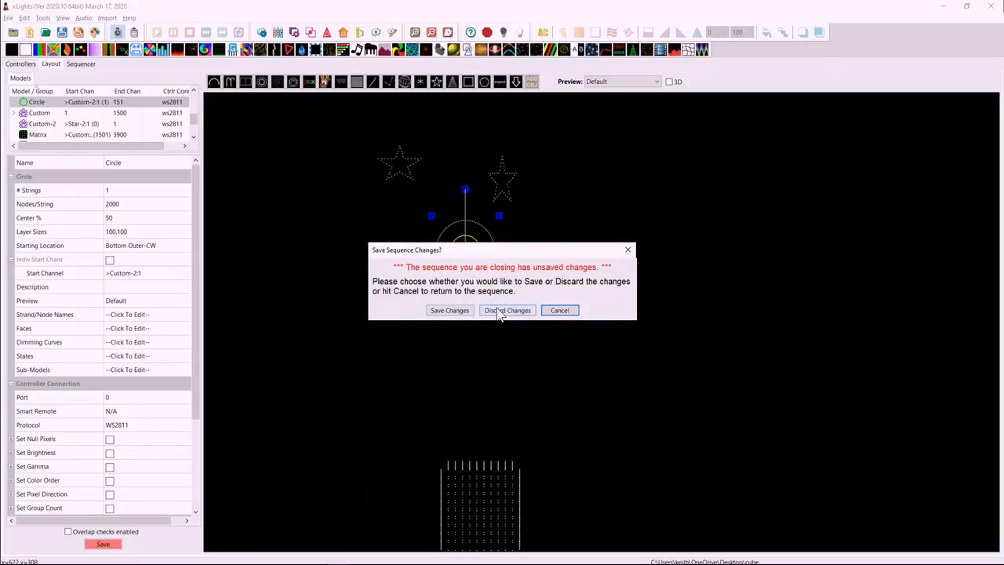
{"action": "left_click", "coordinate": [499, 311]}
{"action": "left_click", "coordinate": [171, 119]}
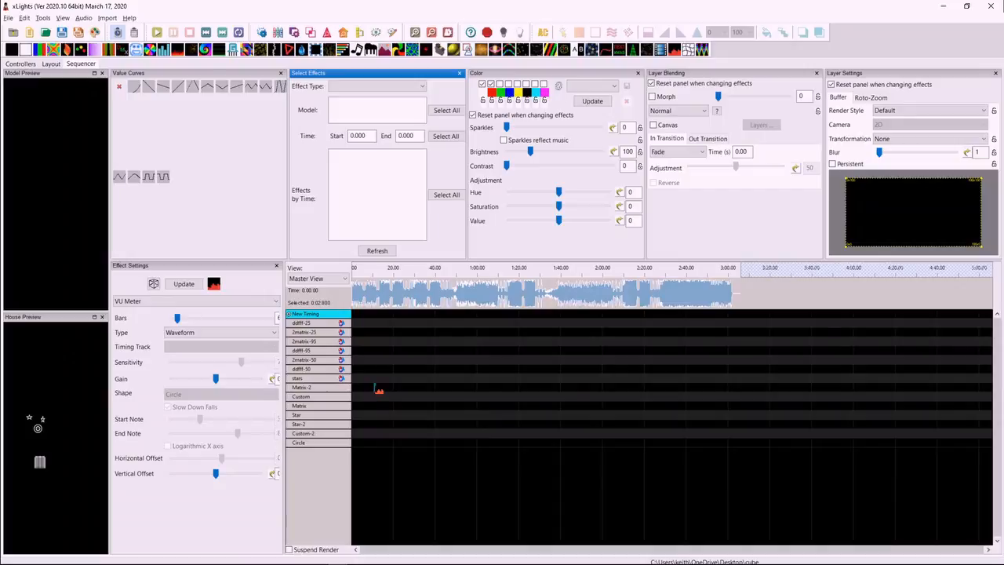
{"action": "left_click_drag", "start_coordinate": [376, 386], "coordinate": [378, 387]}
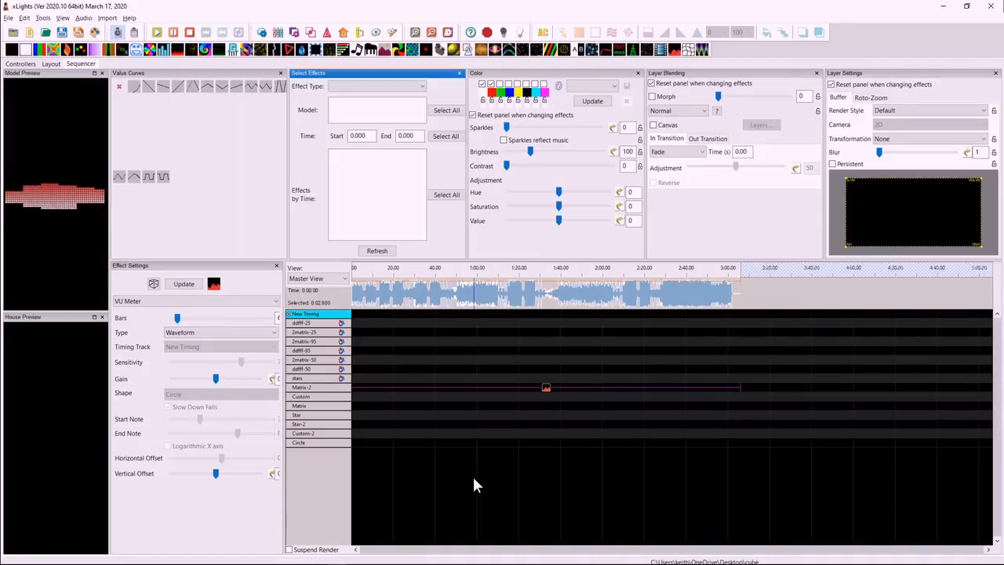
Change the VU Meter effect's type to Dominant Frequency Colour and lower its sensitivity to 34.
{"action": "left_click", "coordinate": [248, 334]}
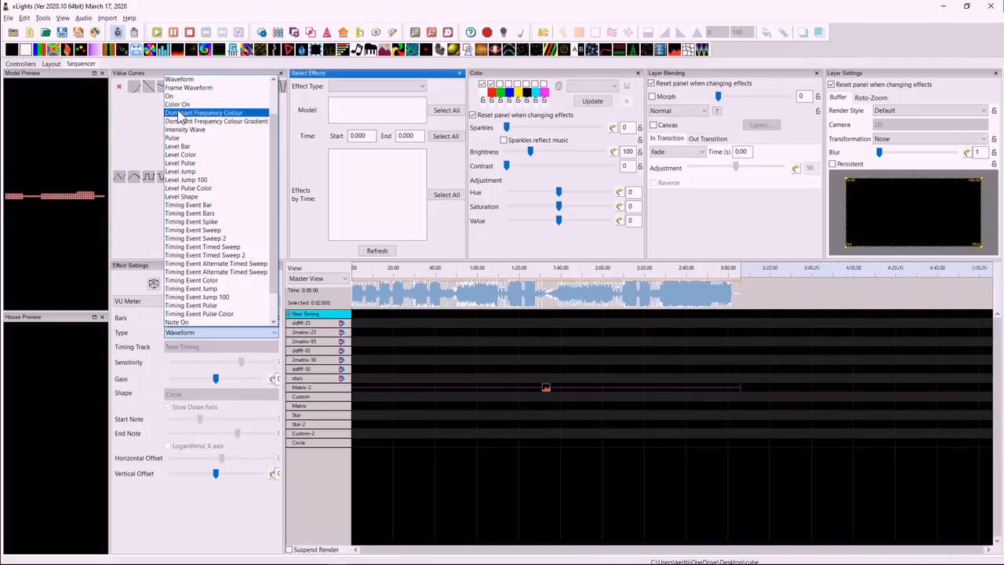
{"action": "left_click", "coordinate": [210, 115]}
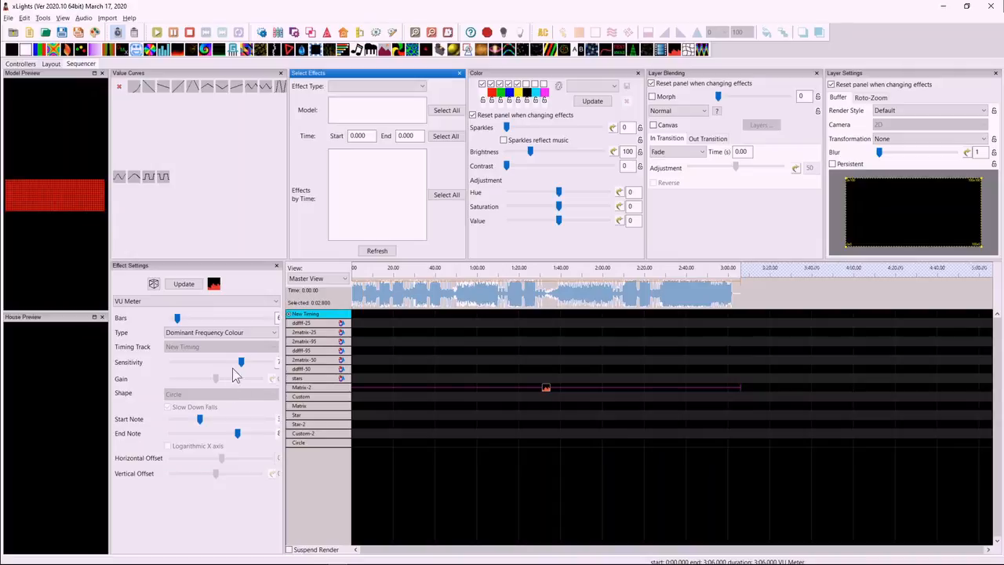
{"action": "mouse_move", "coordinate": [241, 362]}
{"action": "left_mouse_down"}
{"action": "mouse_move", "coordinate": [219, 364]}
{"action": "mouse_move", "coordinate": [234, 364]}
{"action": "mouse_move", "coordinate": [225, 369]}
{"action": "left_mouse_up"}
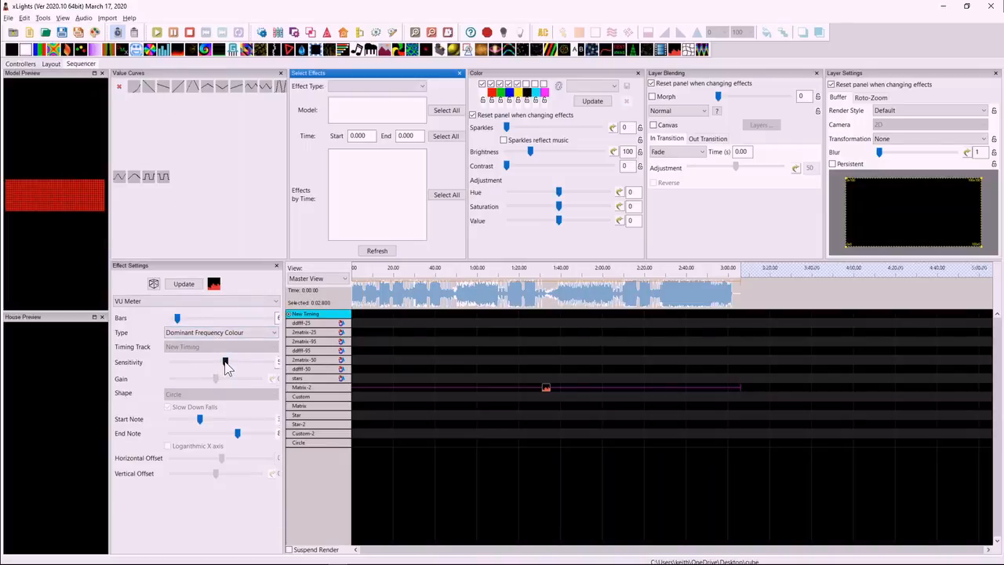
{"action": "left_click_drag", "start_coordinate": [226, 365], "coordinate": [206, 364]}
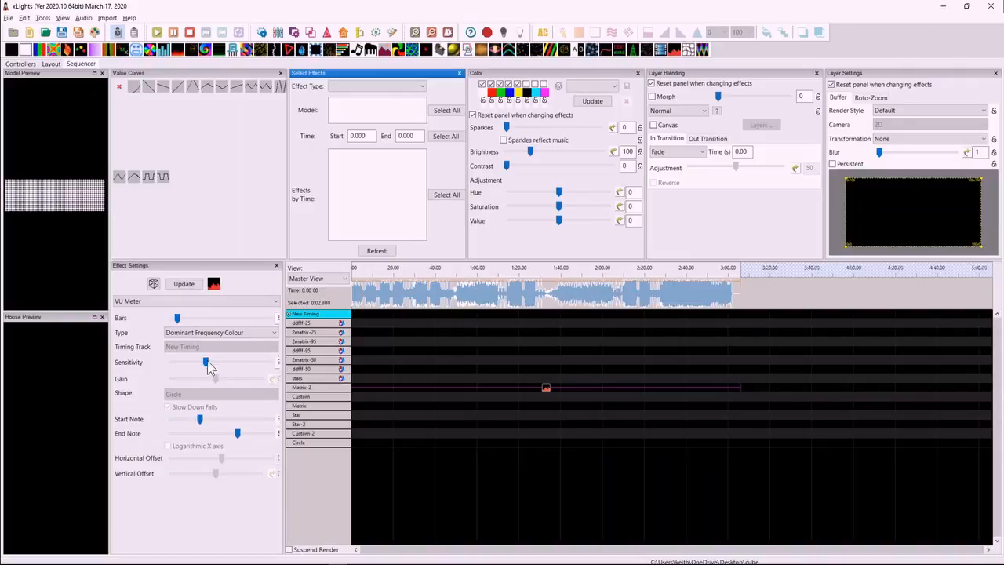
Set the VU Meter's start note to 0 and end note to 38, and change its type to Dominant Frequency Colour Gradient.
{"action": "left_click_drag", "start_coordinate": [200, 420], "coordinate": [227, 433]}
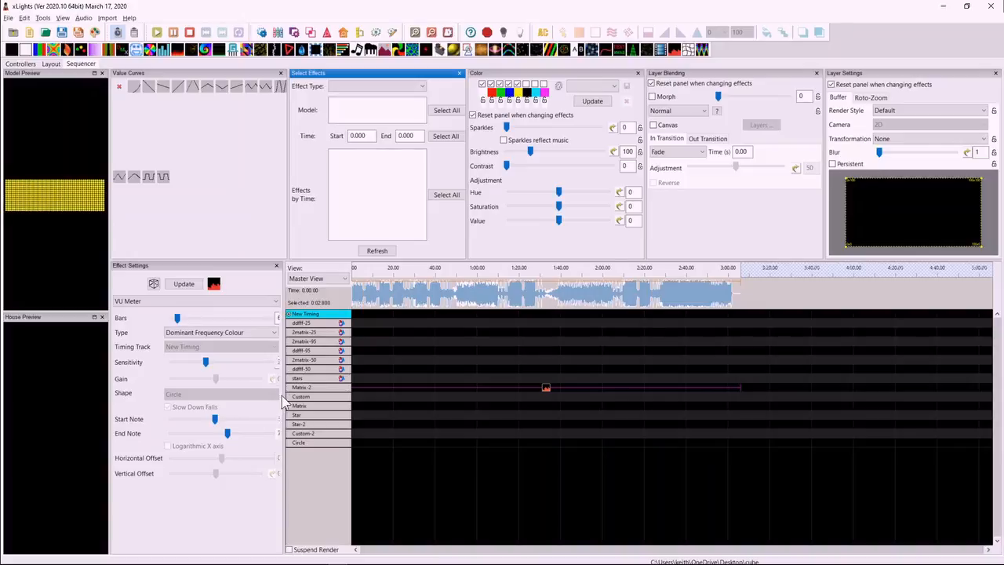
{"action": "left_click_drag", "start_coordinate": [284, 397], "coordinate": [317, 396]}
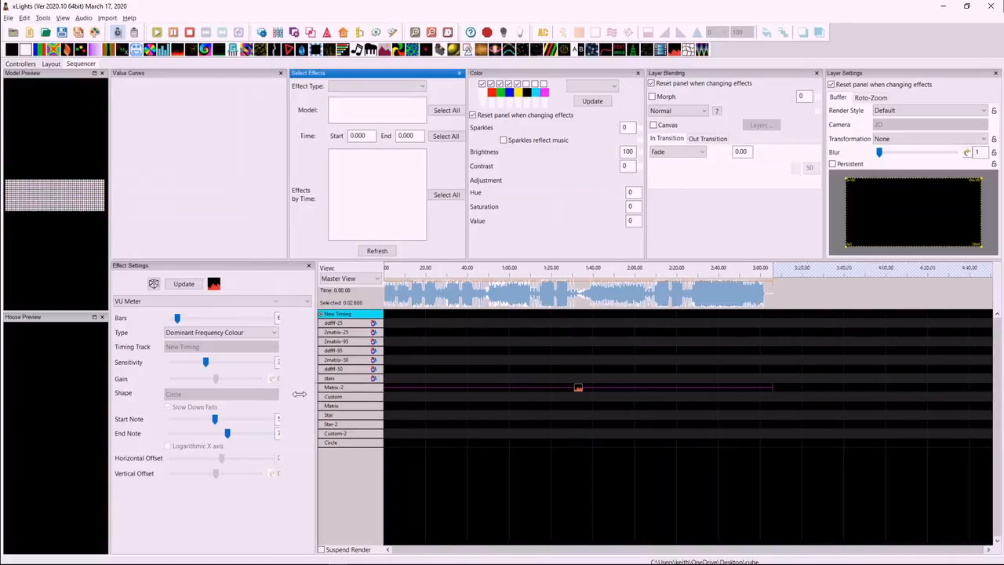
{"action": "left_click_drag", "start_coordinate": [232, 436], "coordinate": [227, 435]}
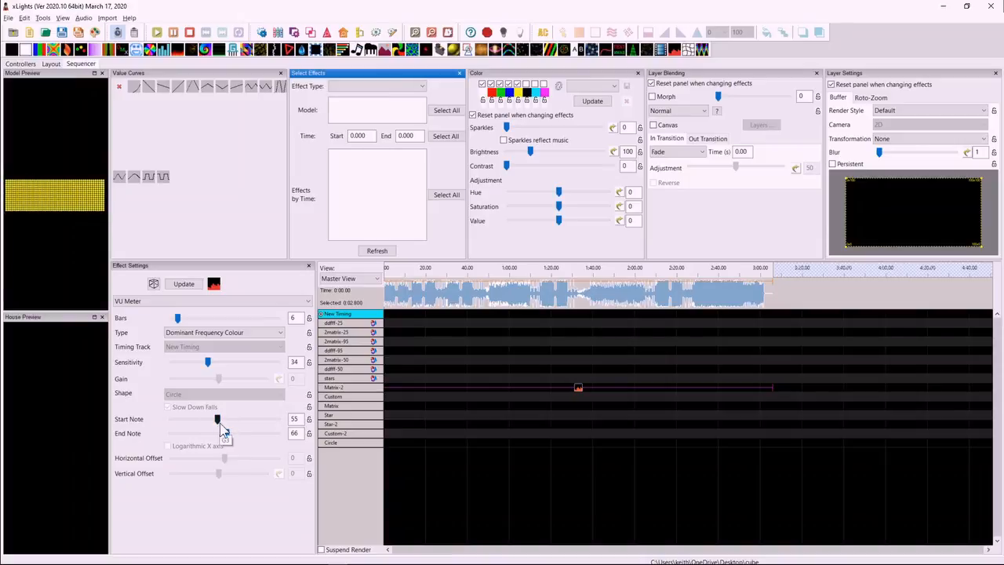
{"action": "left_click_drag", "start_coordinate": [219, 420], "coordinate": [157, 426]}
{"action": "left_click_drag", "start_coordinate": [227, 434], "coordinate": [202, 431]}
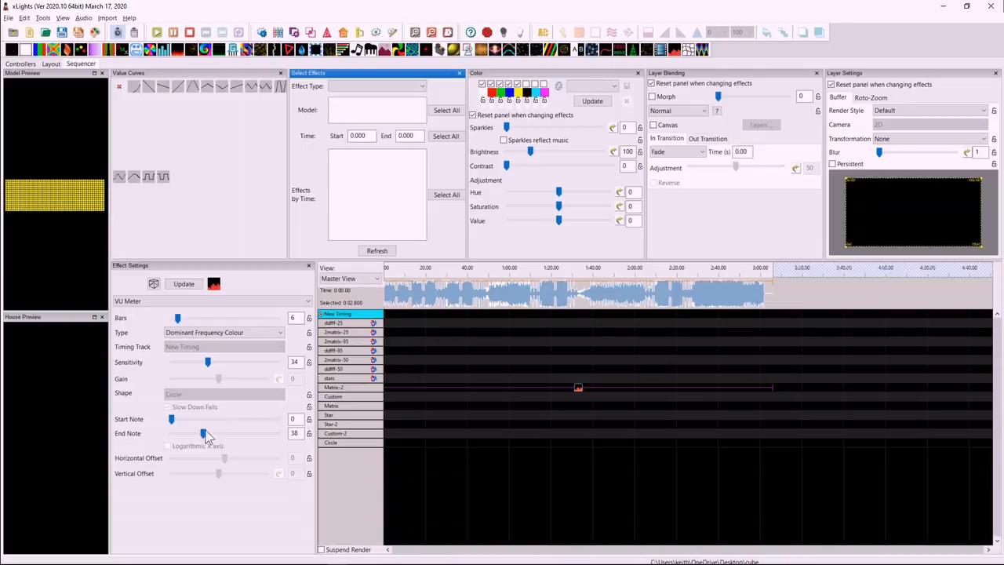
{"action": "left_click", "coordinate": [240, 333]}
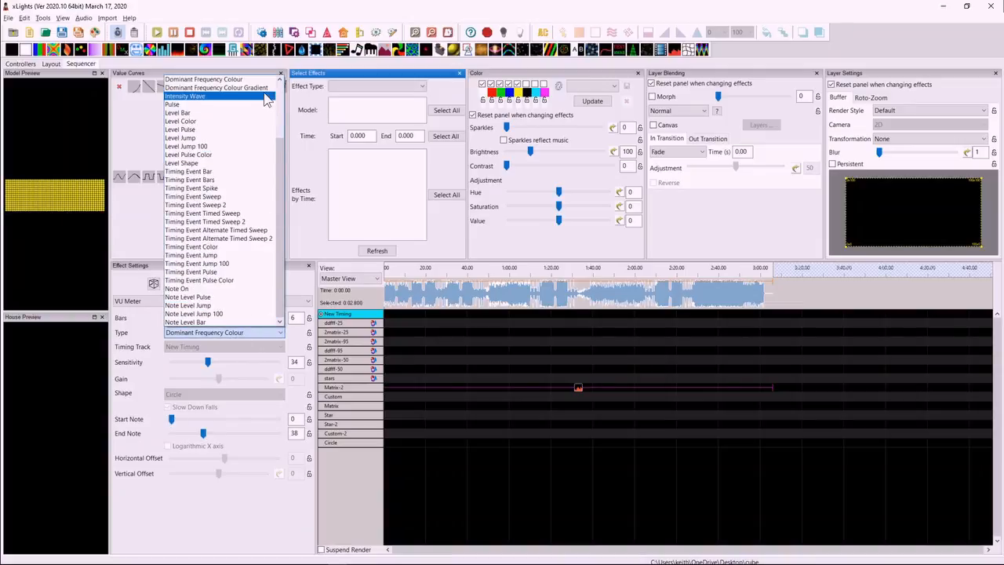
{"action": "left_click", "coordinate": [263, 90]}
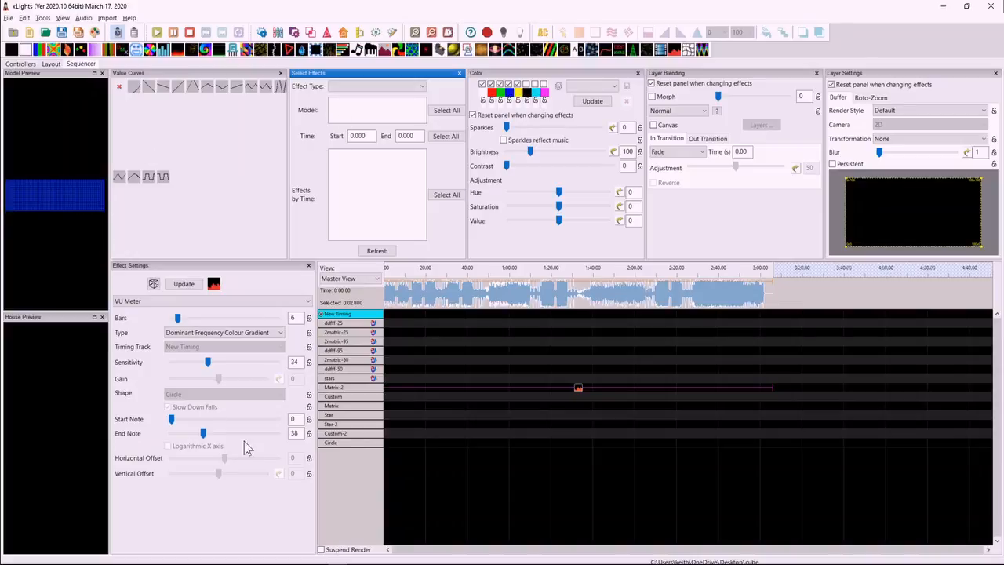
Go to the controller setup, minimize the web browser, and add an Ethernet controller.
{"action": "left_click", "coordinate": [24, 64]}
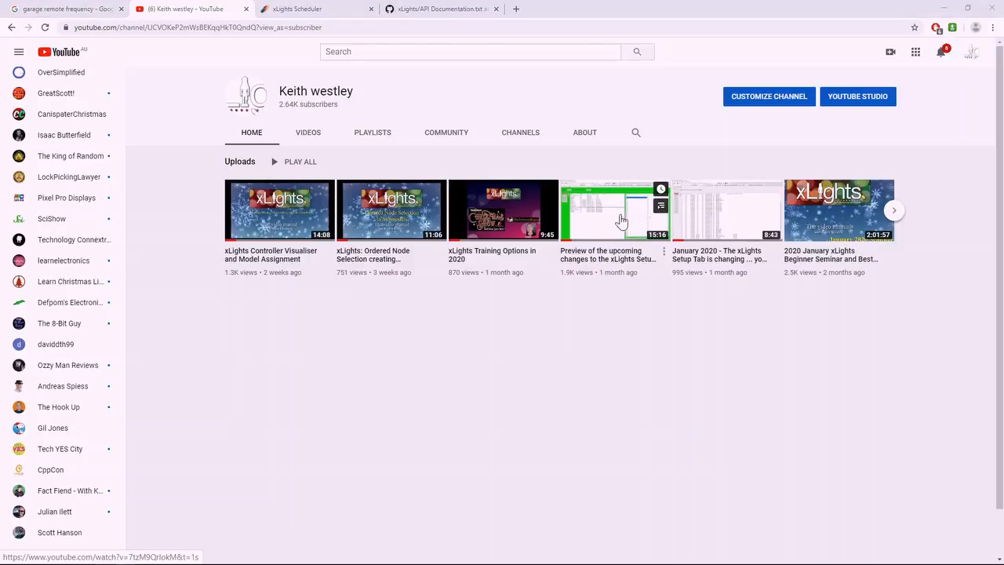
{"action": "left_click", "coordinate": [945, 7]}
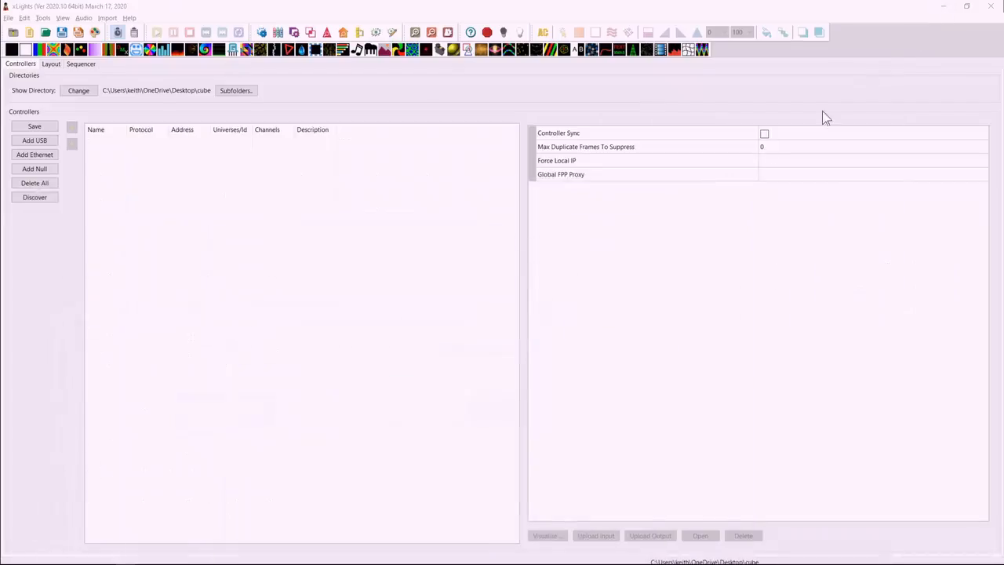
{"action": "left_click", "coordinate": [36, 155]}
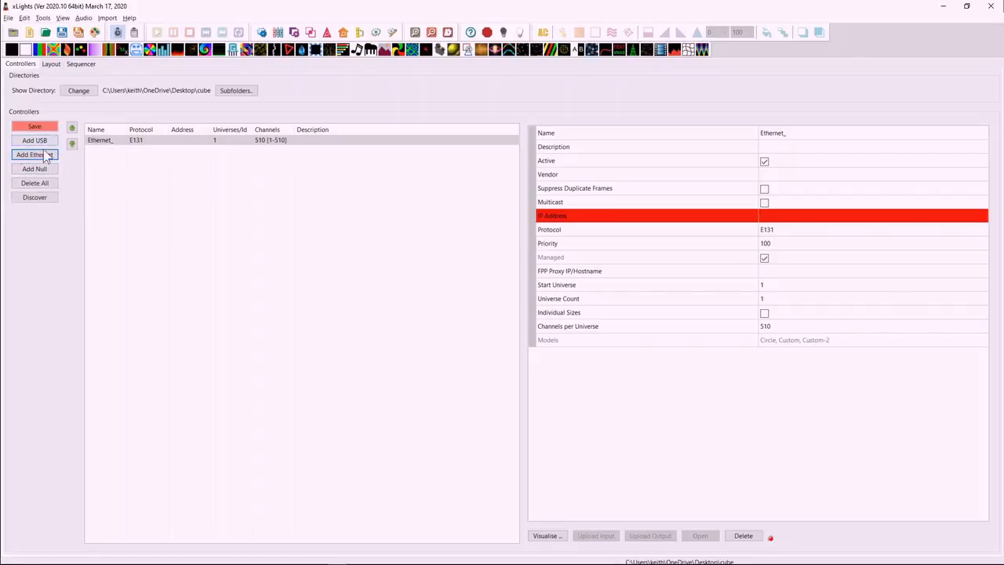
Name the new Ethernet controller F16V3.
{"action": "left_click", "coordinate": [833, 132]}
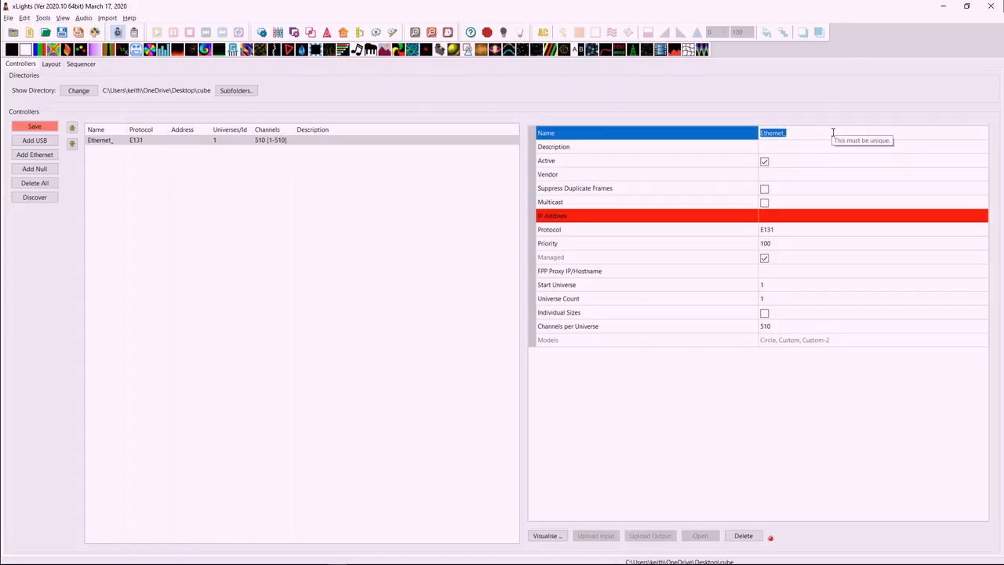
{"action": "type", "text": "F16V3"}
{"action": "key", "text": "Return"}
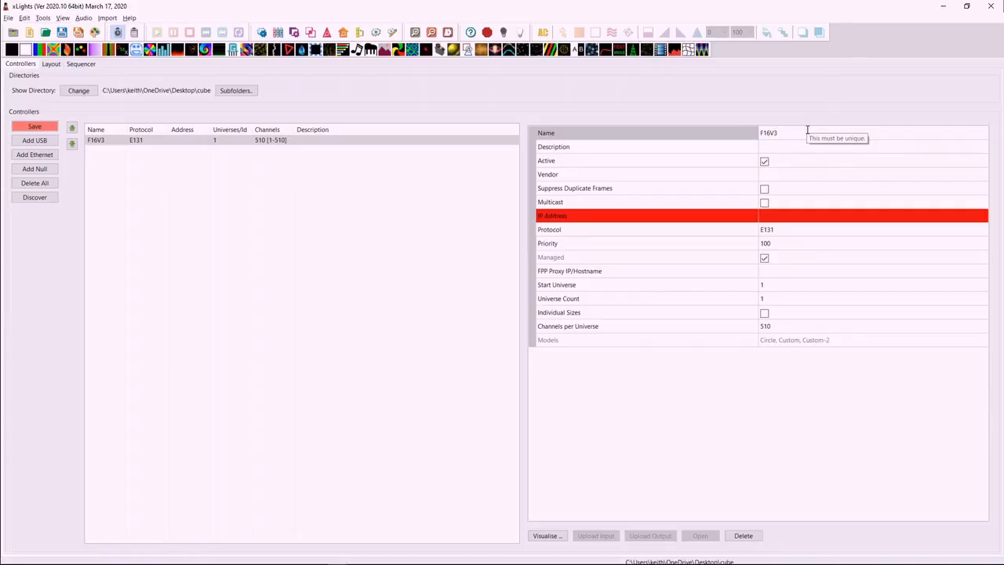
Rename the Ethernet controller as Inside.
{"action": "left_click_drag", "start_coordinate": [797, 133], "coordinate": [727, 133]}
{"action": "type", "text": "f"}
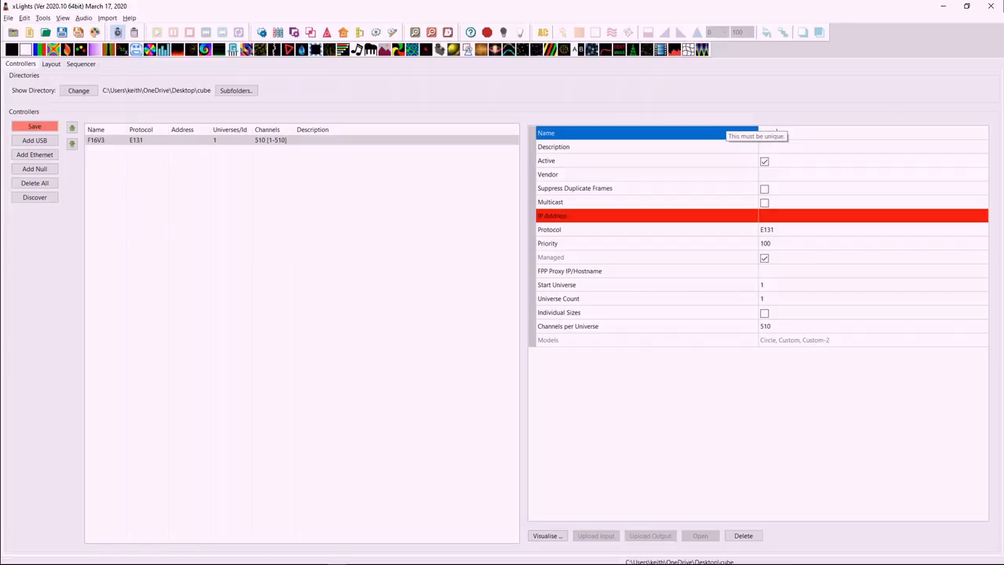
{"action": "type", "text": "nside"}
{"action": "key", "text": "Return"}
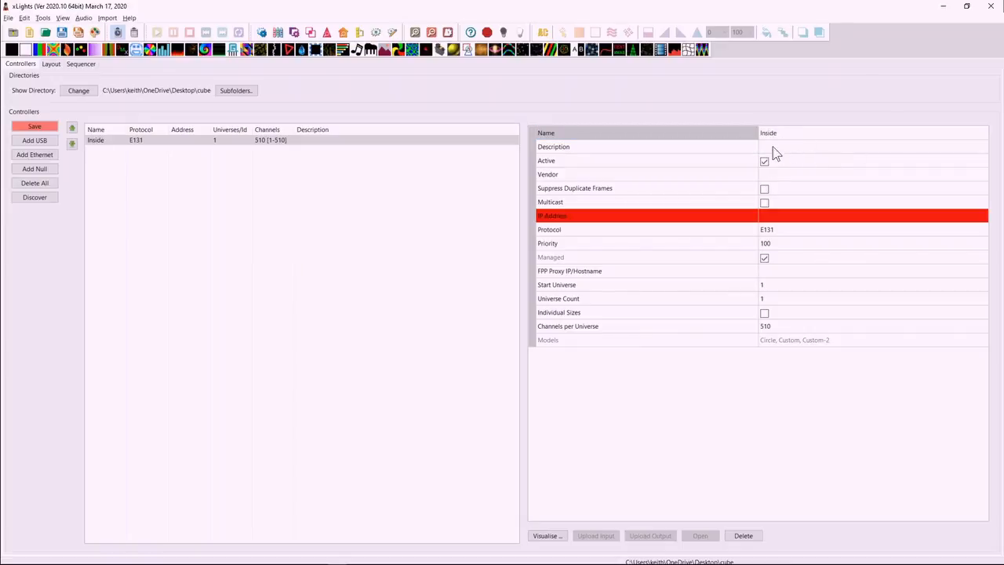
{"action": "left_click", "coordinate": [726, 149]}
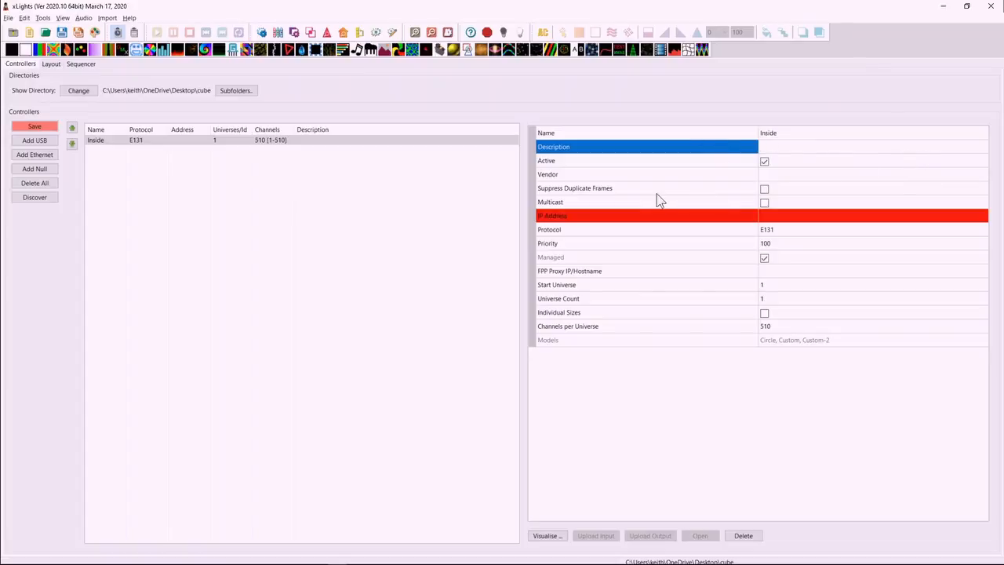
Set the Inside controller's vendor to Falcon and its model to F16V3.
{"action": "left_click", "coordinate": [809, 179]}
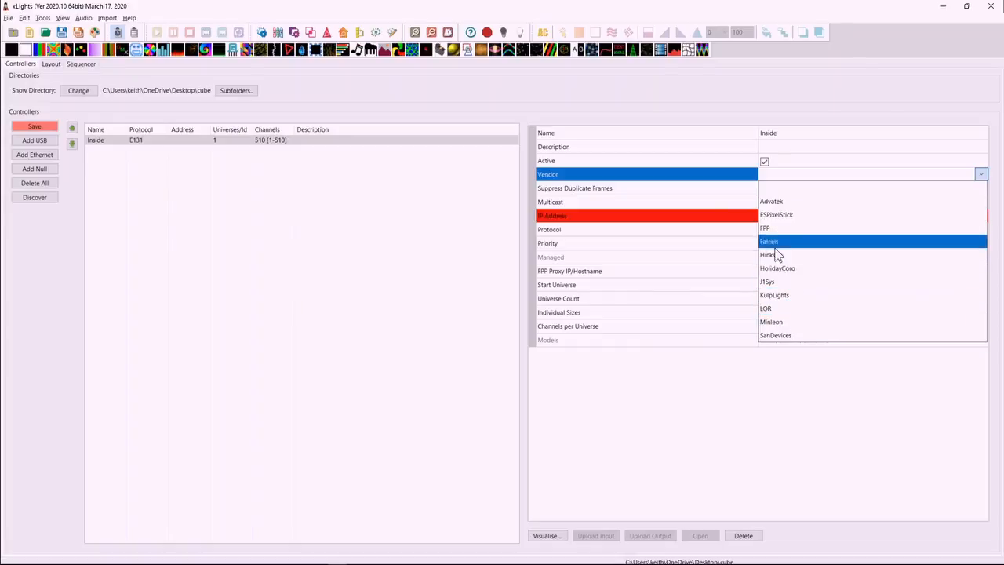
{"action": "left_click", "coordinate": [779, 242]}
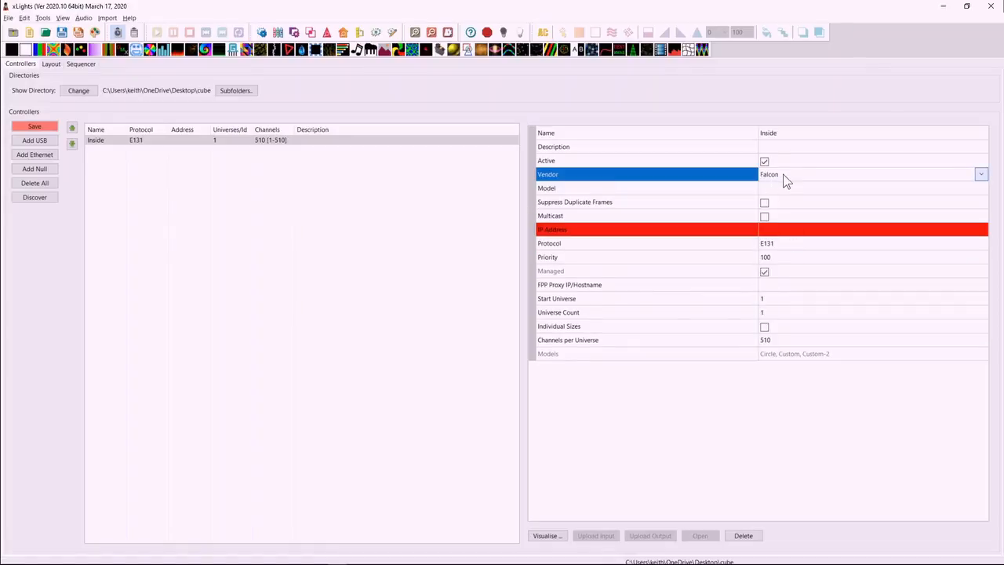
{"action": "left_click", "coordinate": [775, 189]}
{"action": "left_click", "coordinate": [785, 192]}
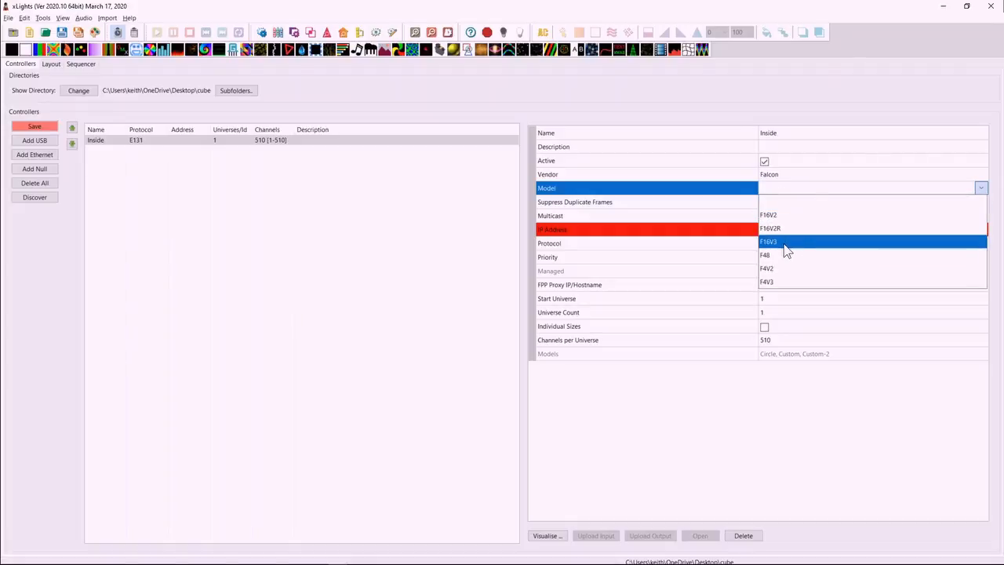
{"action": "left_click", "coordinate": [784, 244]}
Set the Inside controller's variant to One Expansion Board.
{"action": "left_click", "coordinate": [798, 202]}
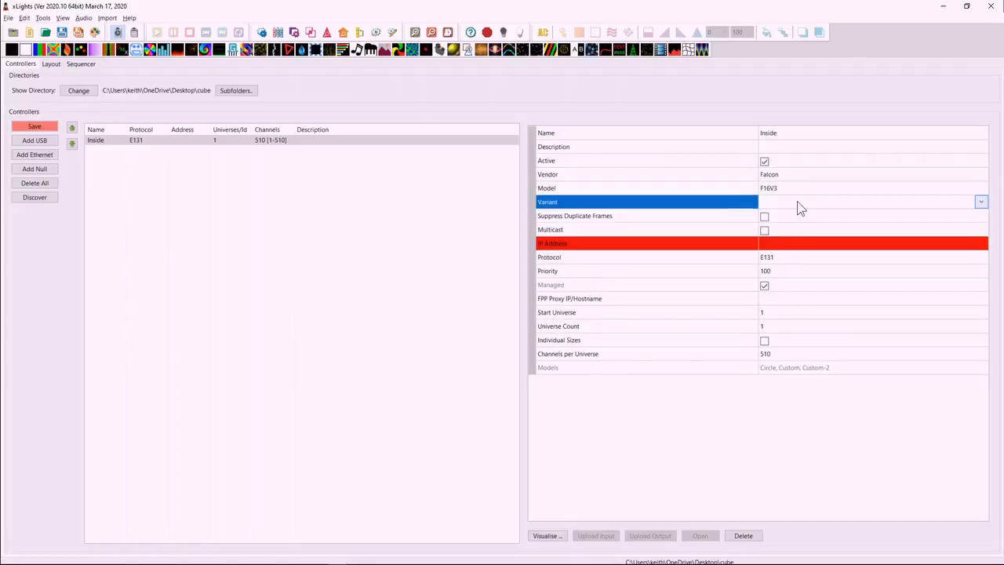
{"action": "left_click", "coordinate": [797, 202]}
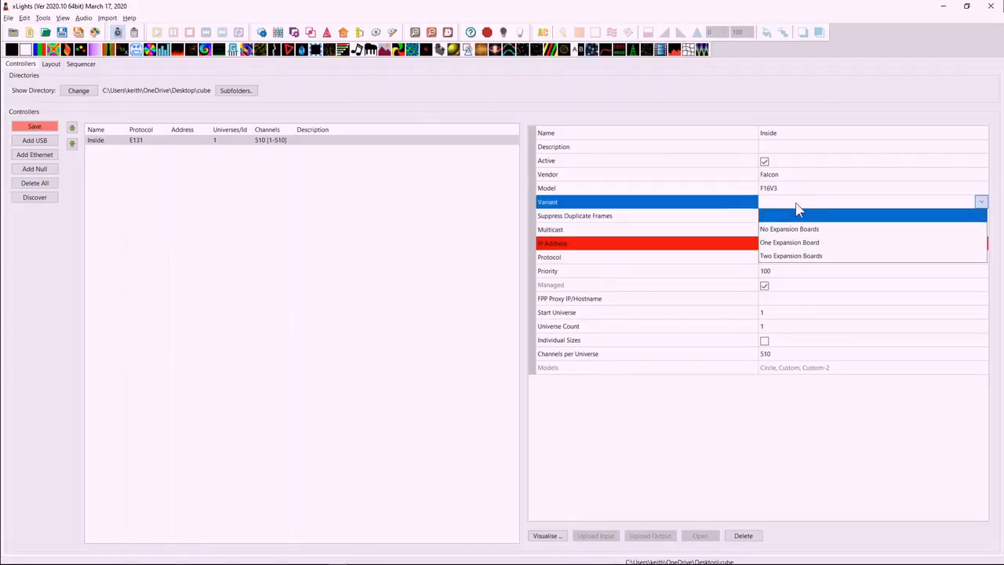
{"action": "left_click", "coordinate": [790, 248]}
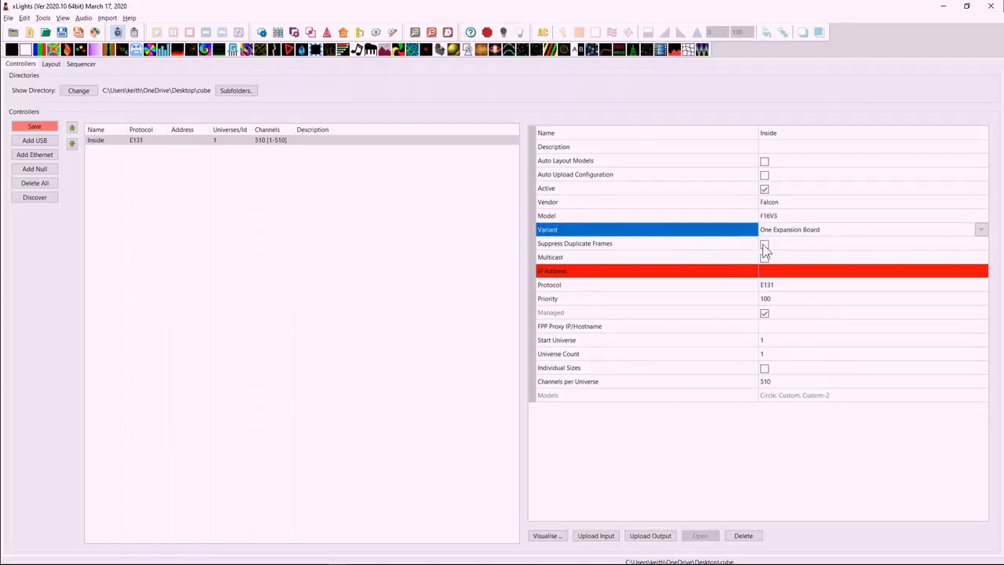
Set the Inside controller's IP address to 192.168.1.50.
{"action": "left_click", "coordinate": [783, 271]}
{"action": "type", "text": "192.16"}
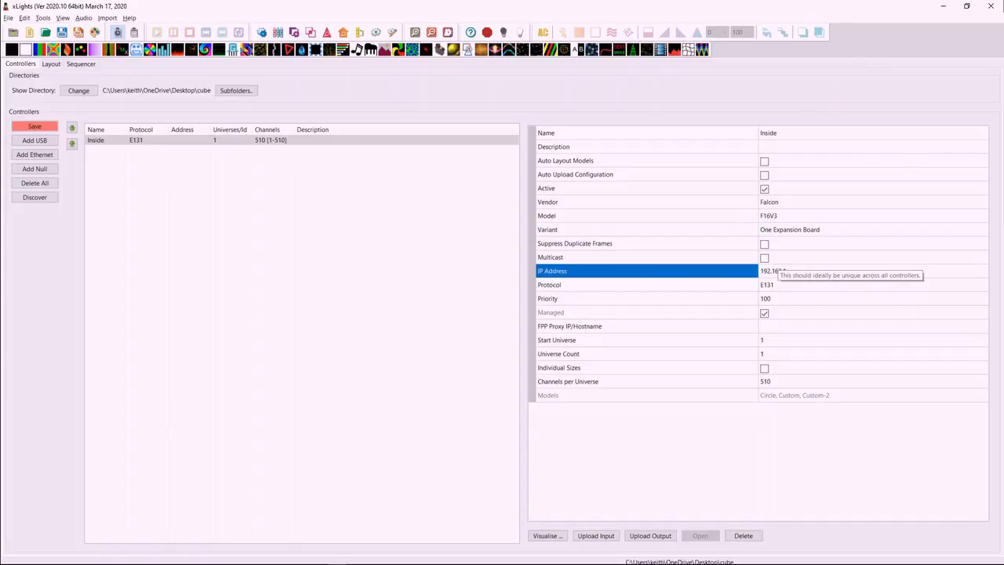
{"action": "type", "text": "8.1.50"}
{"action": "key", "text": "Return"}
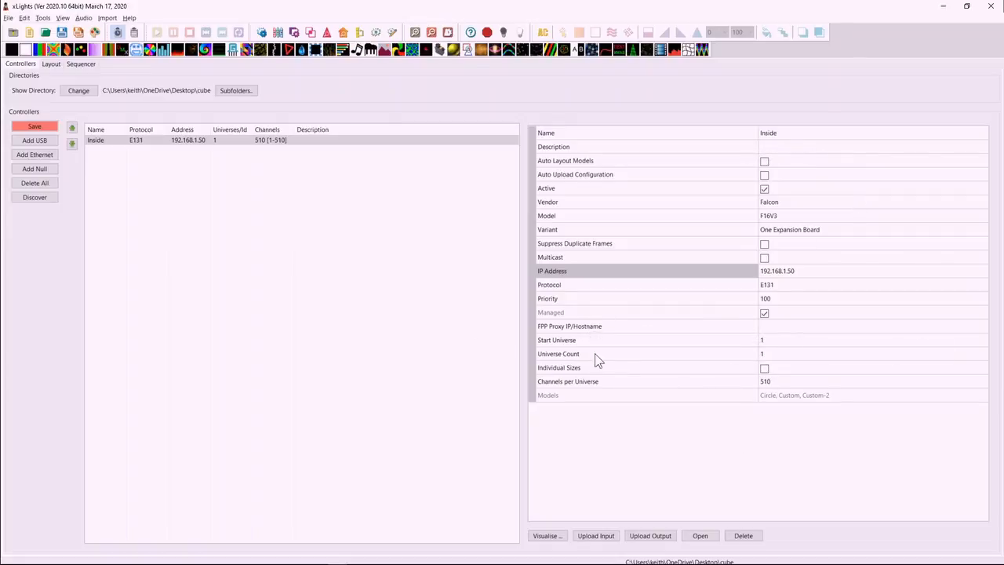
Set the Inside controller's universe count to 20.
{"action": "left_click", "coordinate": [770, 355]}
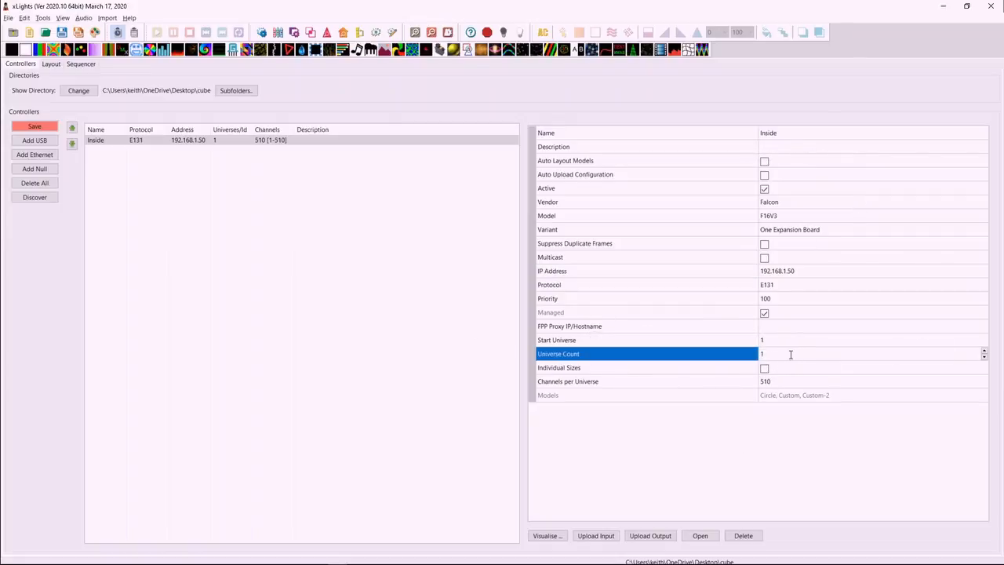
{"action": "key", "text": "BackSpace"}
{"action": "type", "text": "20"}
{"action": "key", "text": "Return"}
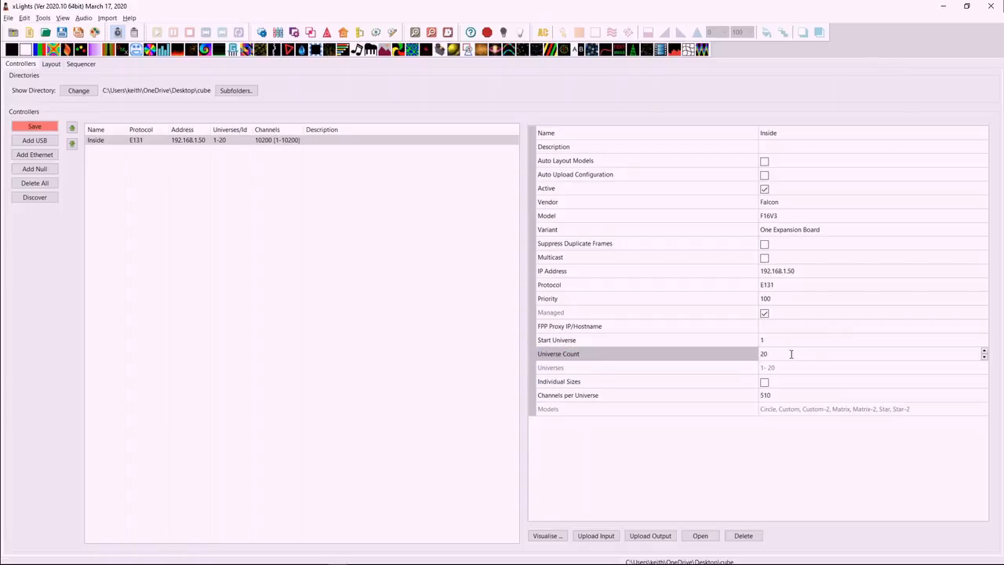
Enable individual universe sizes for the Inside controller and set universe 15 to 34 channels.
{"action": "left_click", "coordinate": [765, 382]}
{"action": "scroll", "coordinate": [779, 430], "scroll_direction": "down", "scroll_amount": 4}
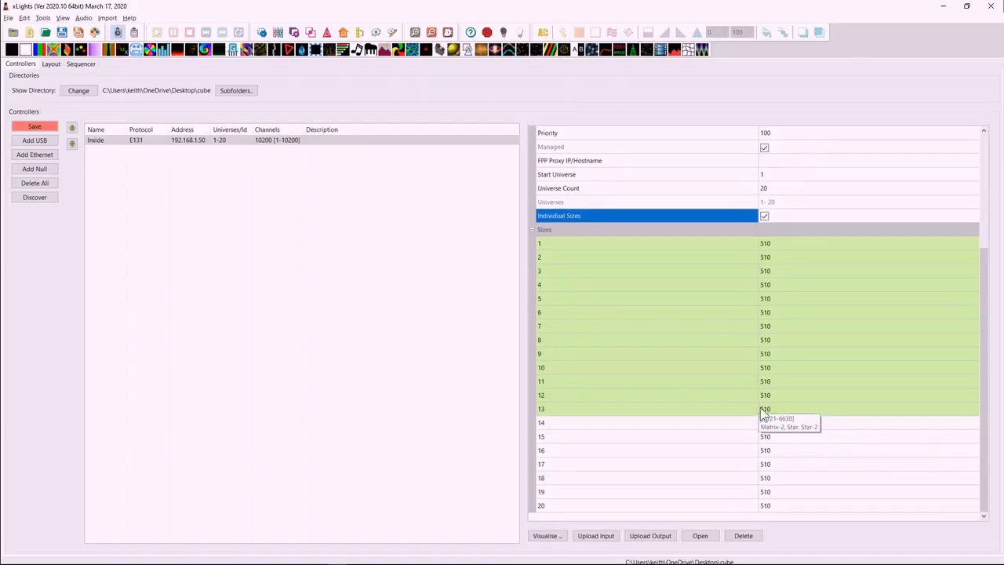
{"action": "scroll", "coordinate": [824, 428], "scroll_direction": "up", "scroll_amount": 2}
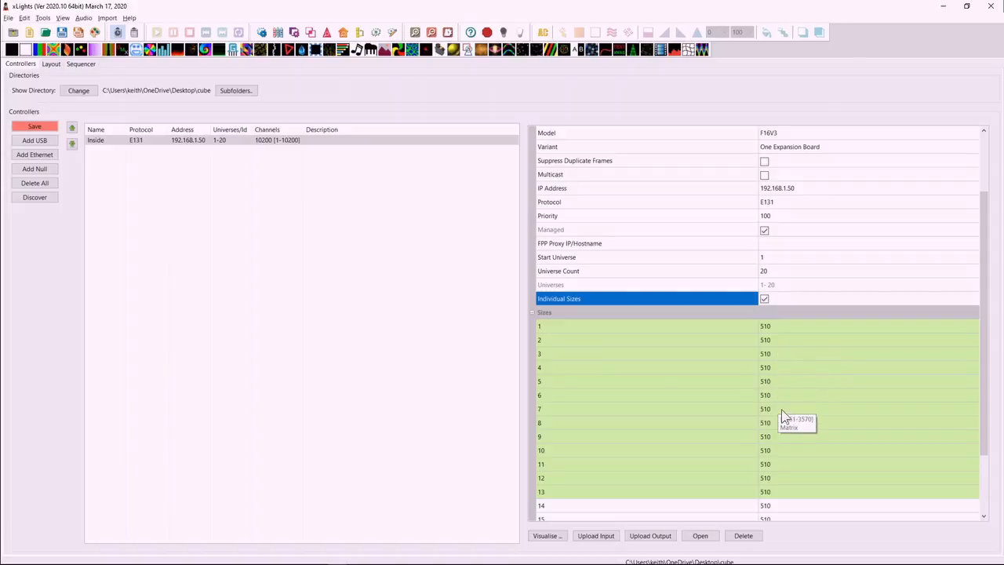
{"action": "scroll", "coordinate": [787, 475], "scroll_direction": "down", "scroll_amount": 2}
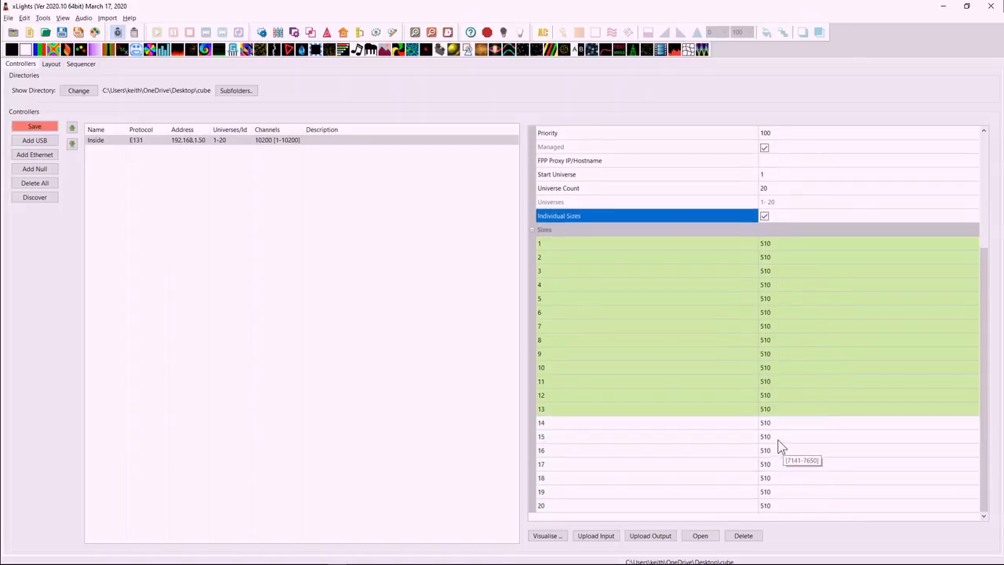
{"action": "left_click", "coordinate": [776, 437]}
{"action": "type", "text": "34"}
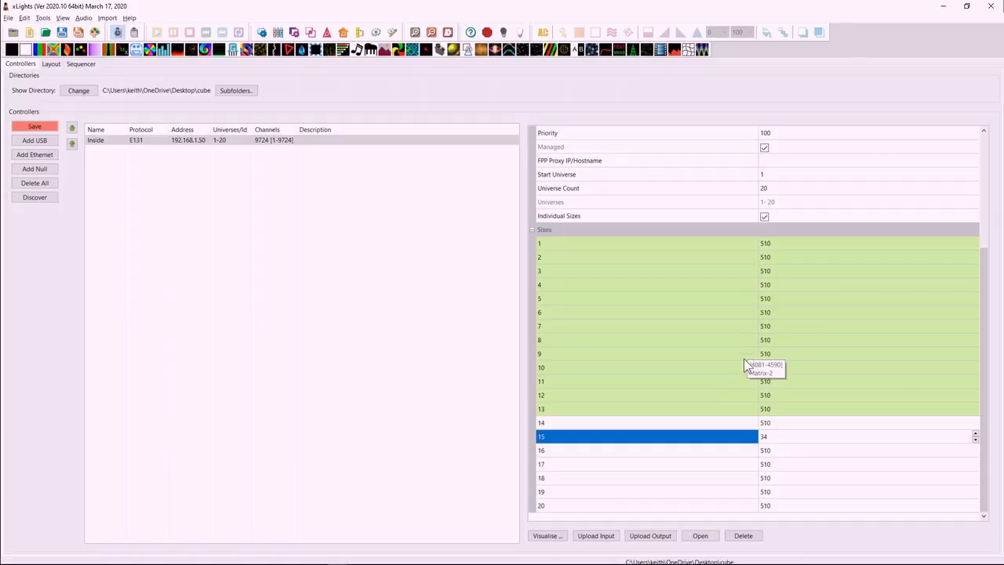
Try to turn off individual universe sizes, but decline resizing all universes to 510 channels.
{"action": "scroll", "coordinate": [750, 286], "scroll_direction": "up", "scroll_amount": 2}
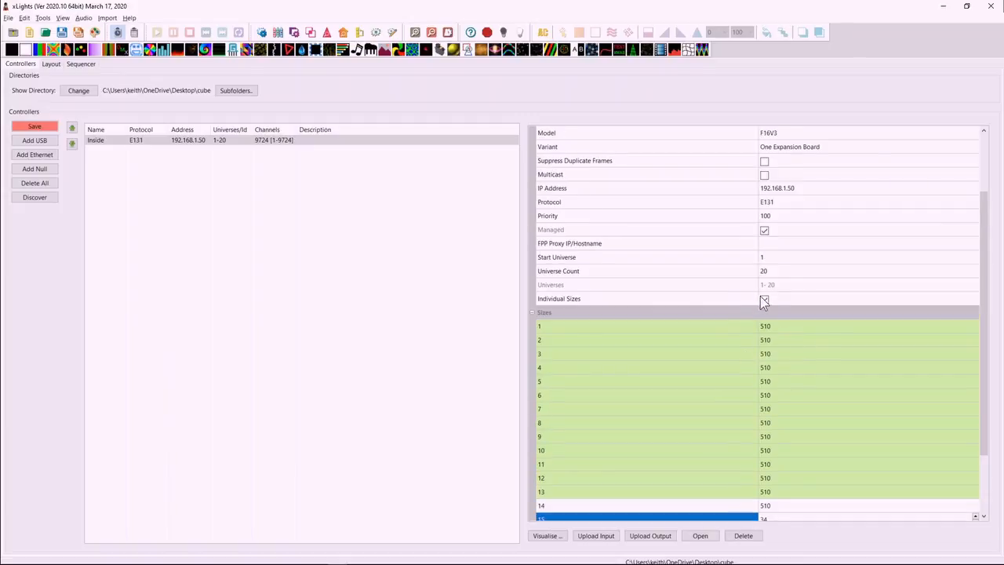
{"action": "scroll", "coordinate": [762, 505], "scroll_direction": "down", "scroll_amount": 1}
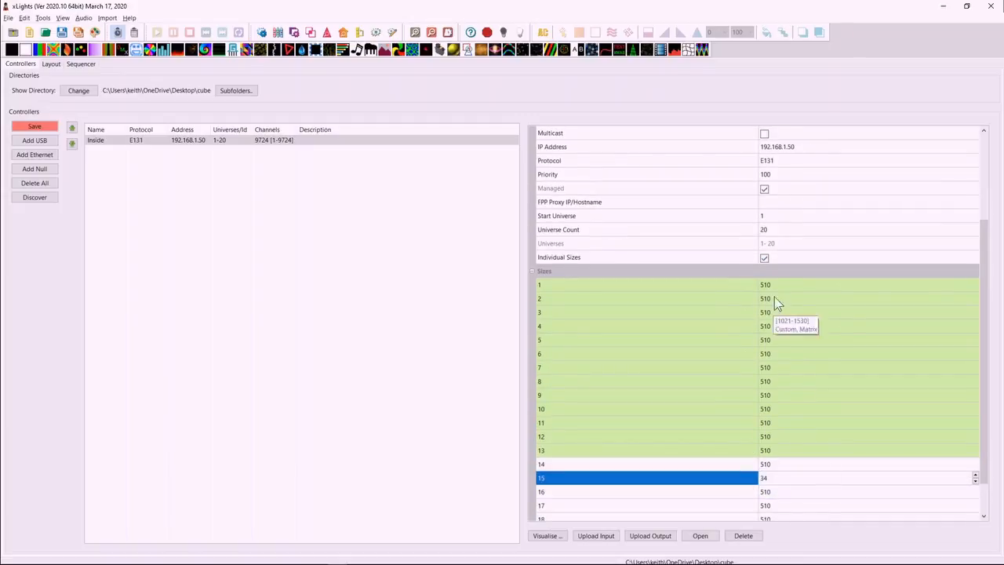
{"action": "left_click", "coordinate": [765, 259]}
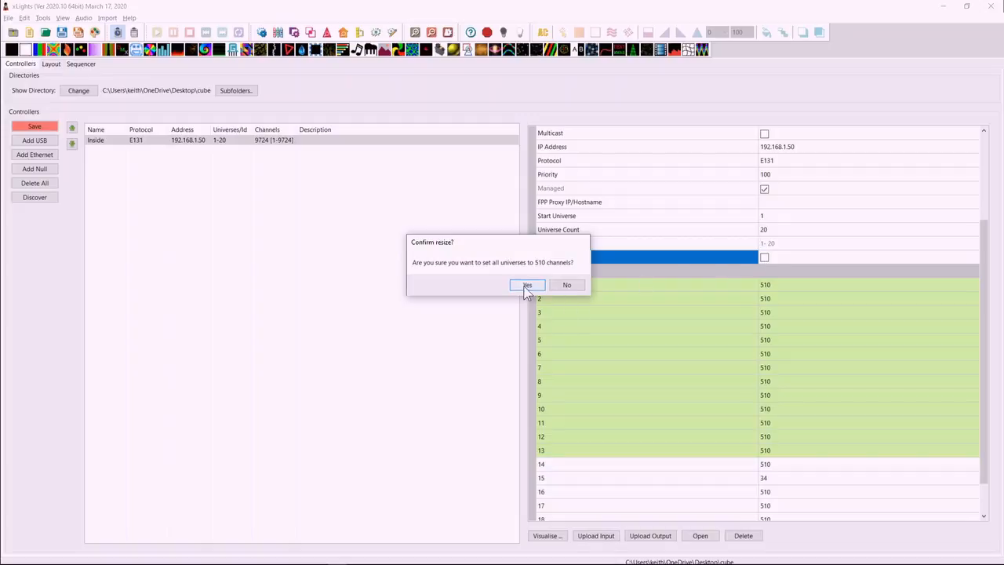
{"action": "left_click", "coordinate": [566, 284]}
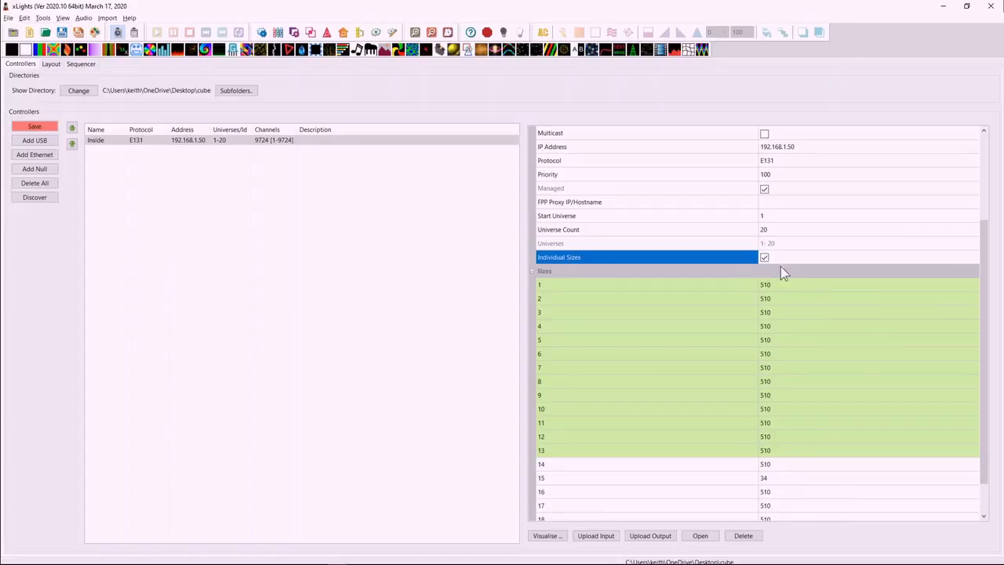
{"action": "left_click", "coordinate": [782, 478]}
{"action": "scroll", "coordinate": [796, 498], "scroll_direction": "down", "scroll_amount": 1}
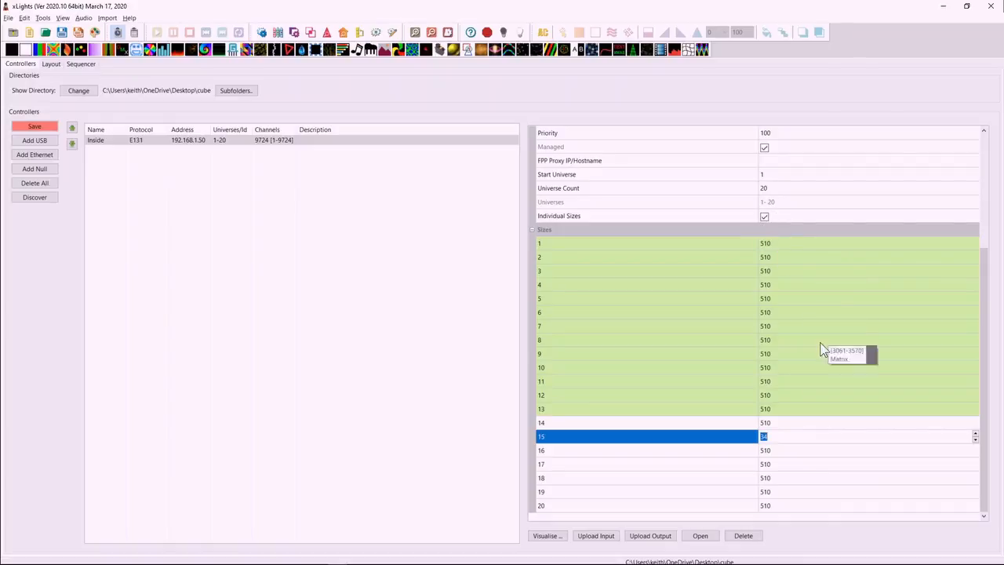
{"action": "scroll", "coordinate": [803, 395], "scroll_direction": "up", "scroll_amount": 3}
{"action": "scroll", "coordinate": [804, 393], "scroll_direction": "down", "scroll_amount": 3}
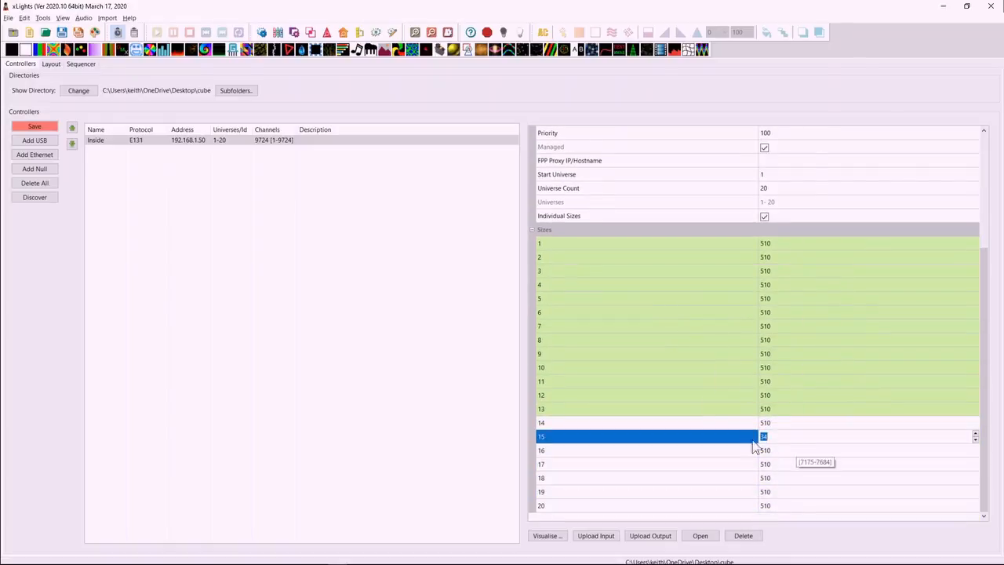
Select the Inside controller and enable Auto Layout Models for it.
{"action": "scroll", "coordinate": [773, 349], "scroll_direction": "up", "scroll_amount": 4}
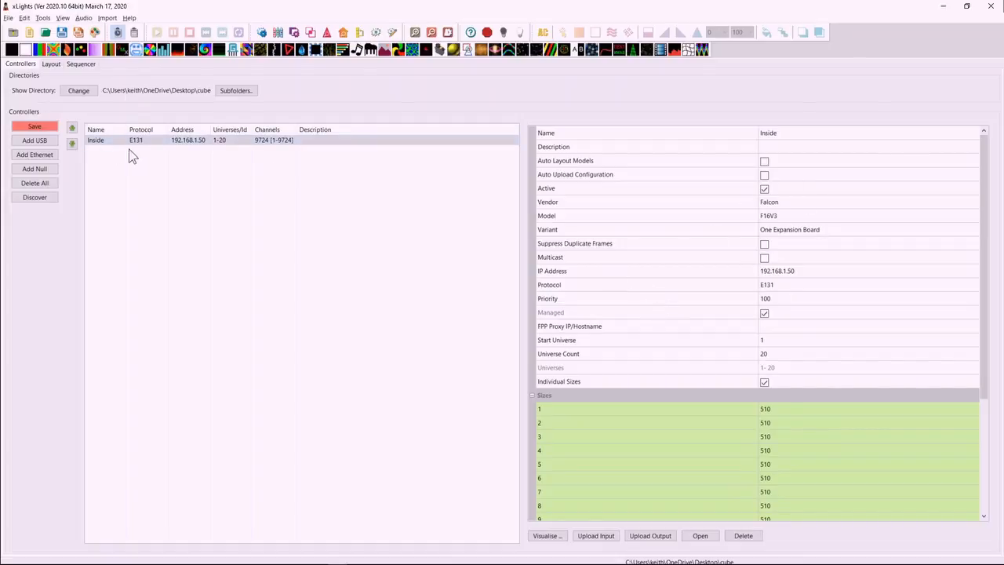
{"action": "left_click", "coordinate": [161, 142]}
{"action": "left_click", "coordinate": [765, 162]}
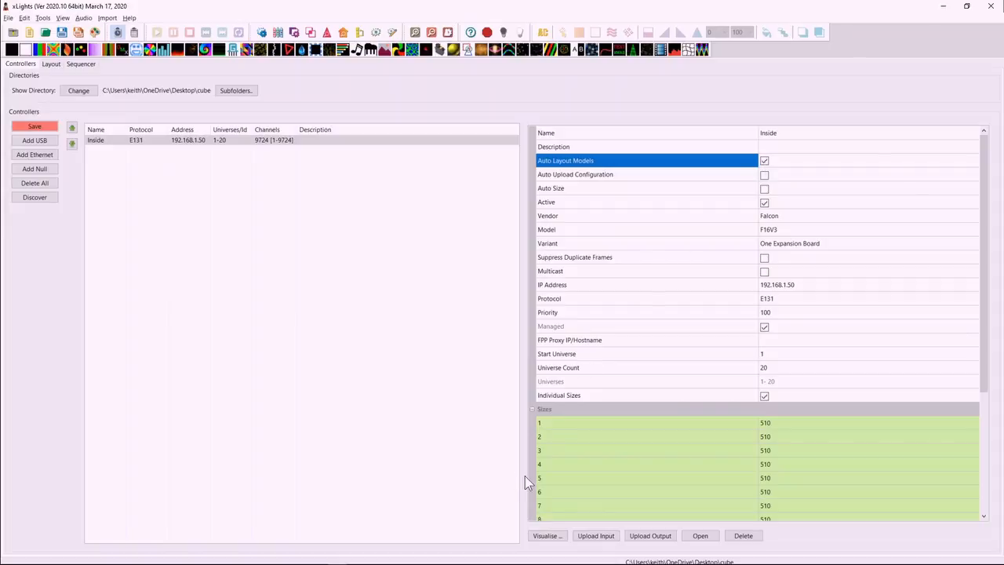
Switch to the browser's YouTube page to view the Controller Visualiser and Model Assignment video listing, and return to xLights.
{"action": "left_click", "coordinate": [558, 536]}
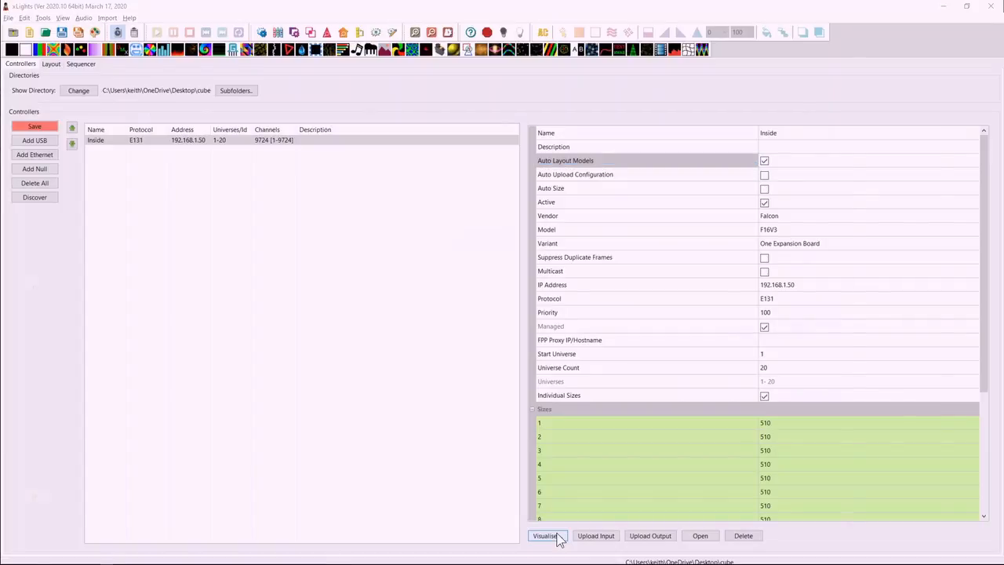
{"action": "key", "text": "alt+Tab"}
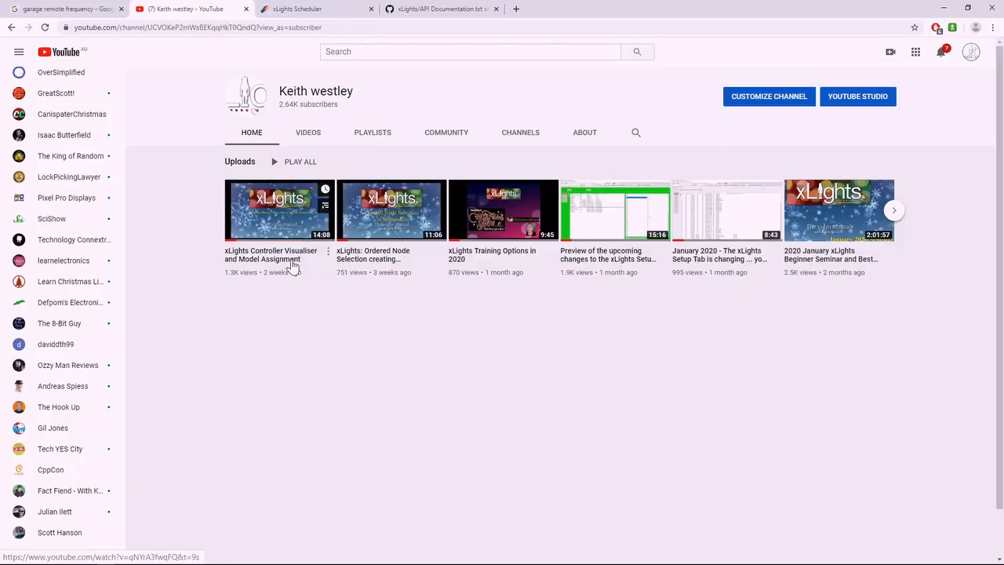
{"action": "key", "text": "alt+Tab"}
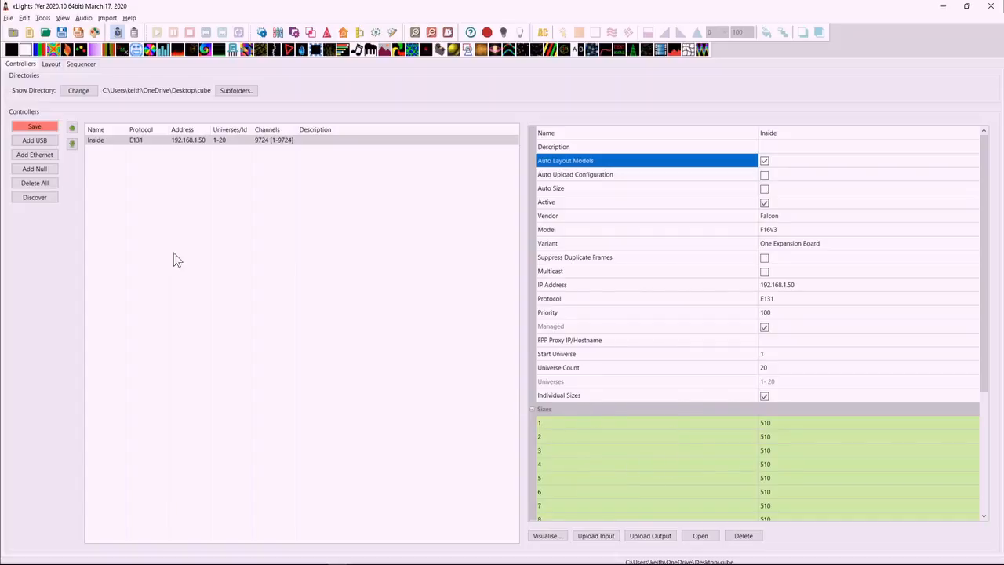
Open the Inside controller's visualiser, enlarge its window, and assign the Matrix model starting at Pixel Port 1.
{"action": "left_click", "coordinate": [549, 536]}
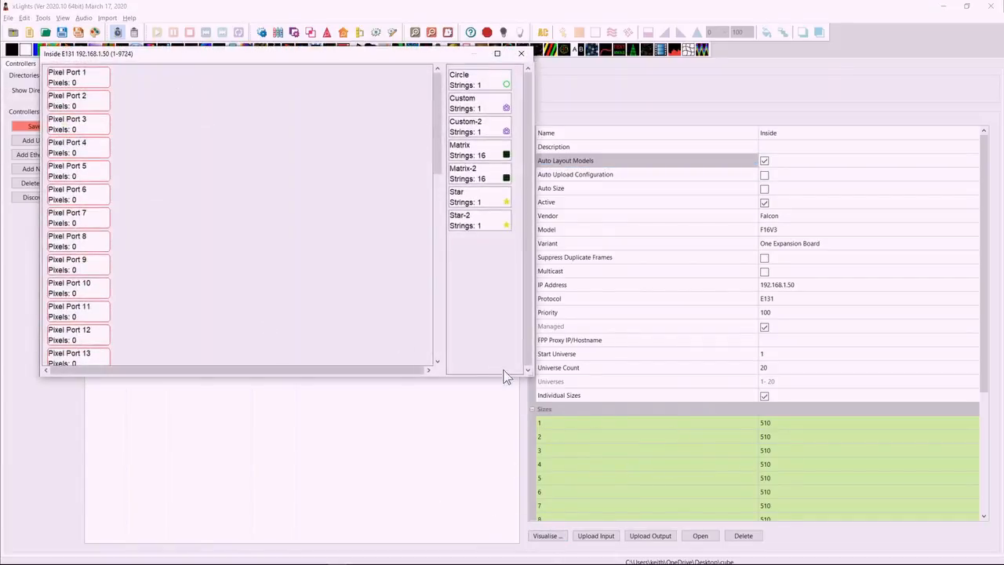
{"action": "left_click_drag", "start_coordinate": [529, 375], "coordinate": [712, 549]}
{"action": "scroll", "coordinate": [197, 310], "scroll_direction": "down", "scroll_amount": 5}
{"action": "scroll", "coordinate": [193, 307], "scroll_direction": "down", "scroll_amount": 1}
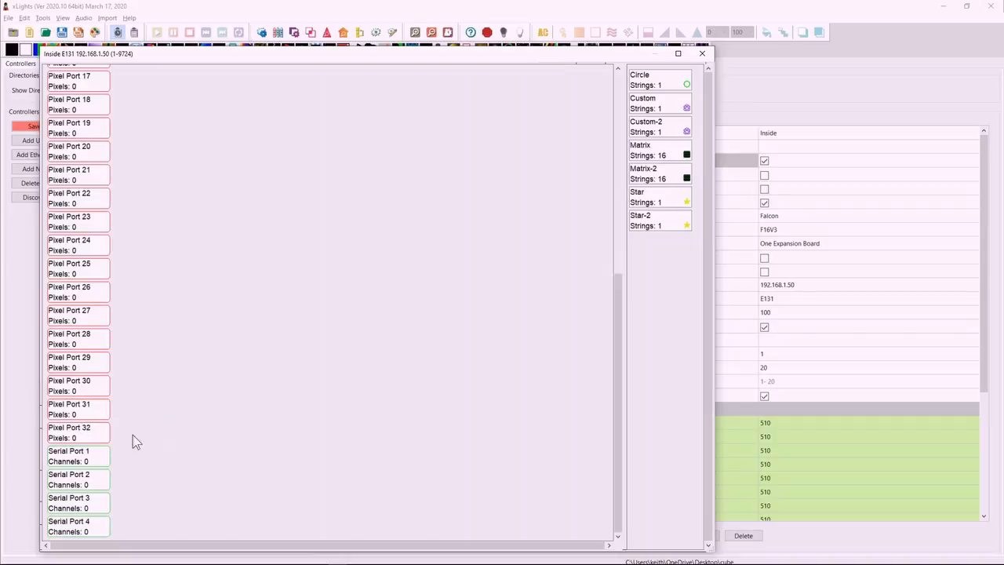
{"action": "scroll", "coordinate": [86, 487], "scroll_direction": "up", "scroll_amount": 5}
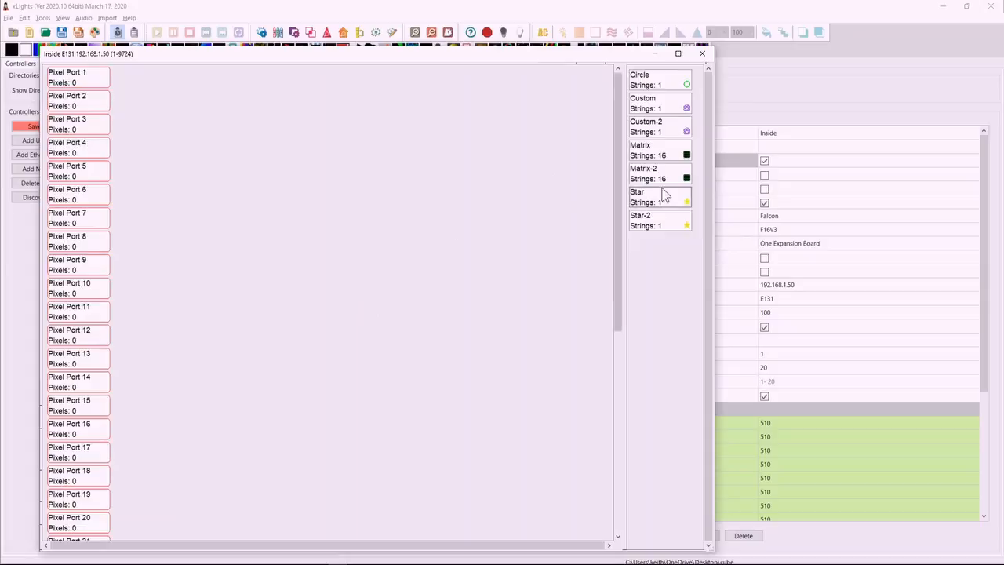
{"action": "left_click_drag", "start_coordinate": [659, 182], "coordinate": [82, 77]}
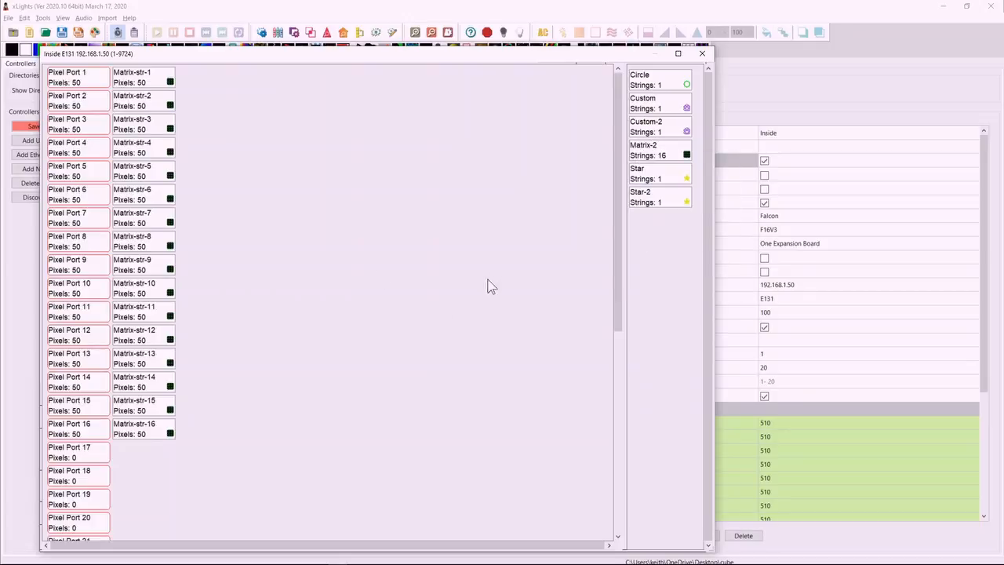
Assign Star and Star-2 to Pixel Port 17 and place Circle ahead of them in the same chain.
{"action": "left_click_drag", "start_coordinate": [651, 176], "coordinate": [102, 459]}
{"action": "left_click_drag", "start_coordinate": [651, 174], "coordinate": [188, 455]}
{"action": "left_click_drag", "start_coordinate": [650, 85], "coordinate": [123, 453]}
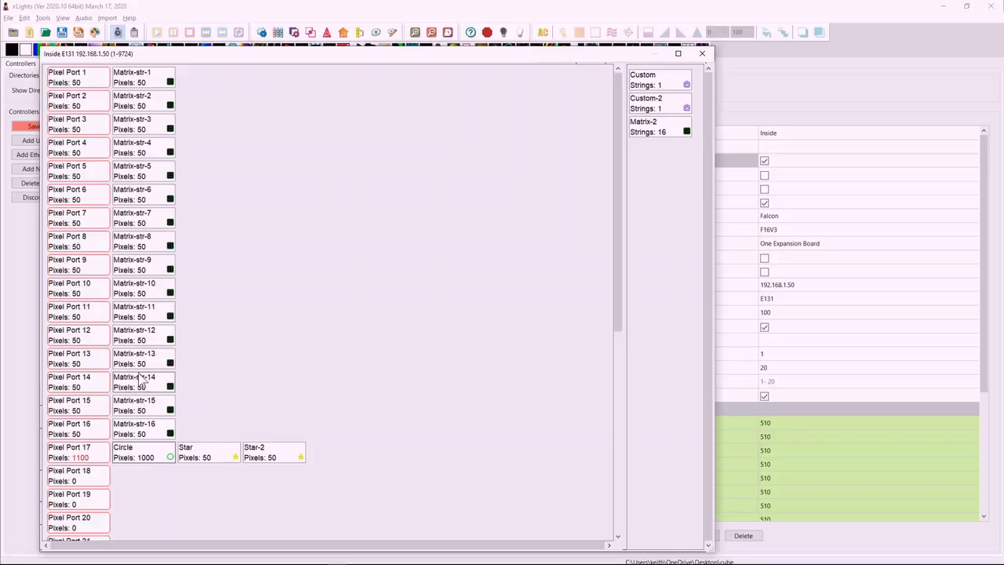
Move Circle to Pixel Port 18, return it to the unassigned models, and close the visualiser.
{"action": "mouse_move", "coordinate": [146, 90]}
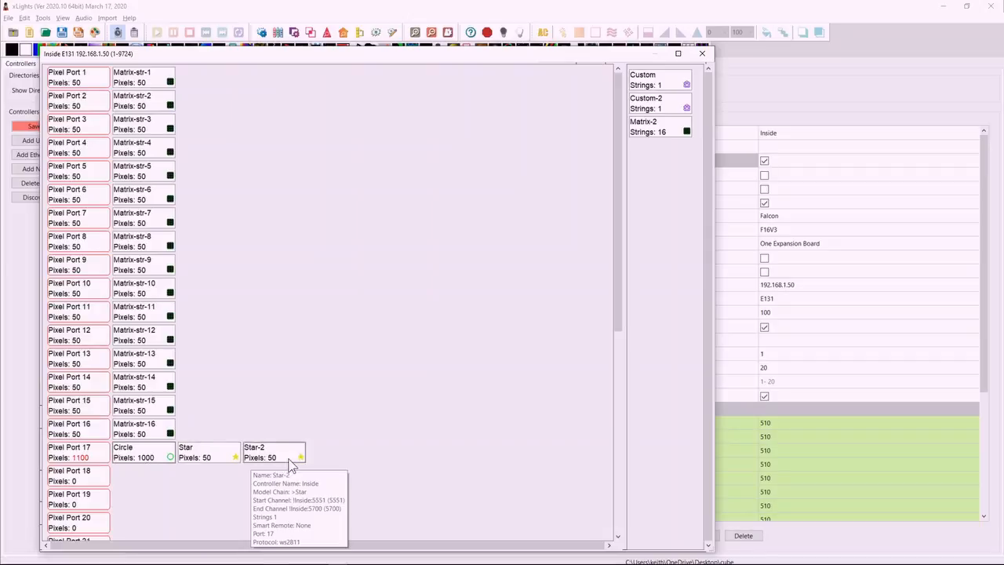
{"action": "left_click_drag", "start_coordinate": [149, 455], "coordinate": [115, 478]}
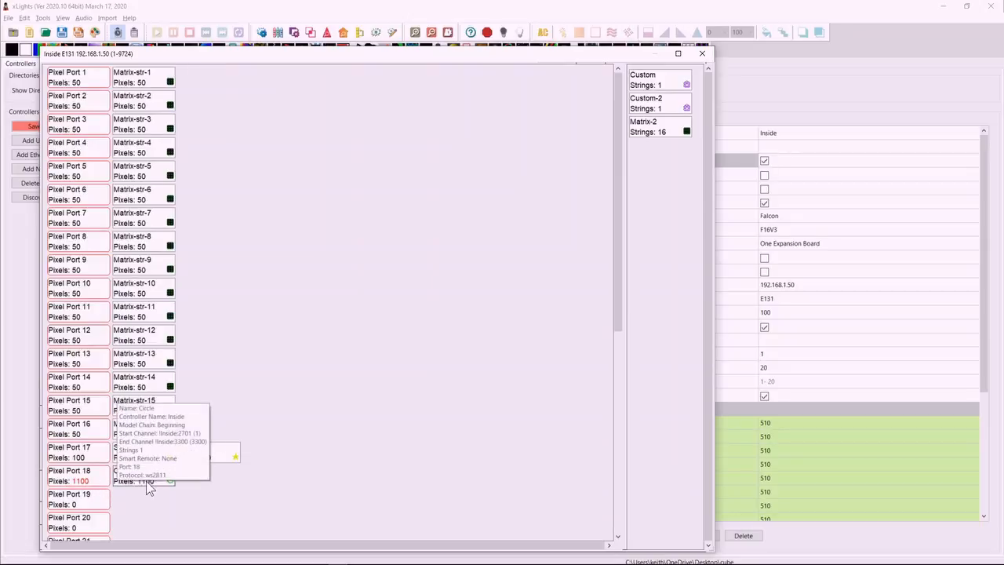
{"action": "left_click_drag", "start_coordinate": [127, 485], "coordinate": [671, 303]}
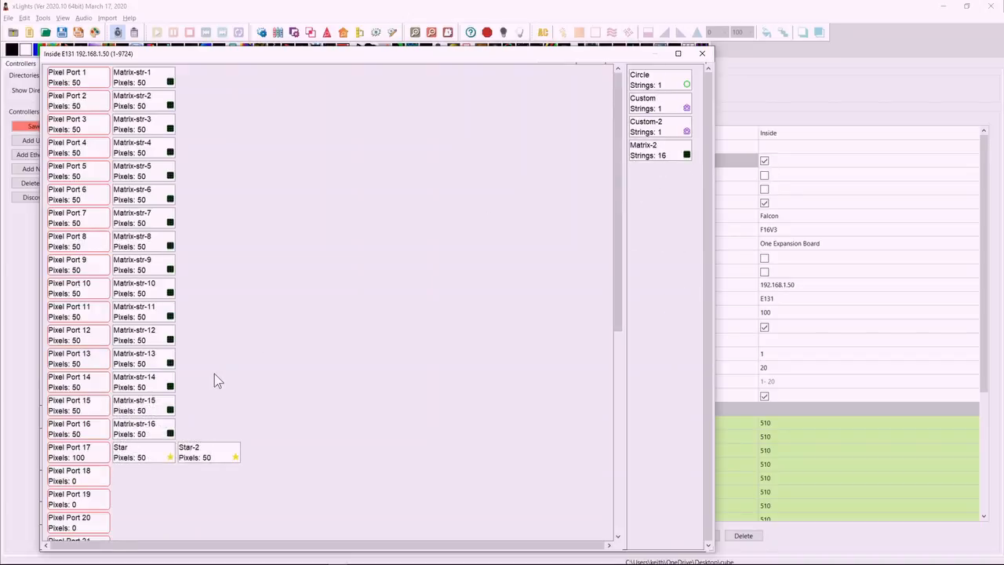
{"action": "left_click", "coordinate": [702, 54]}
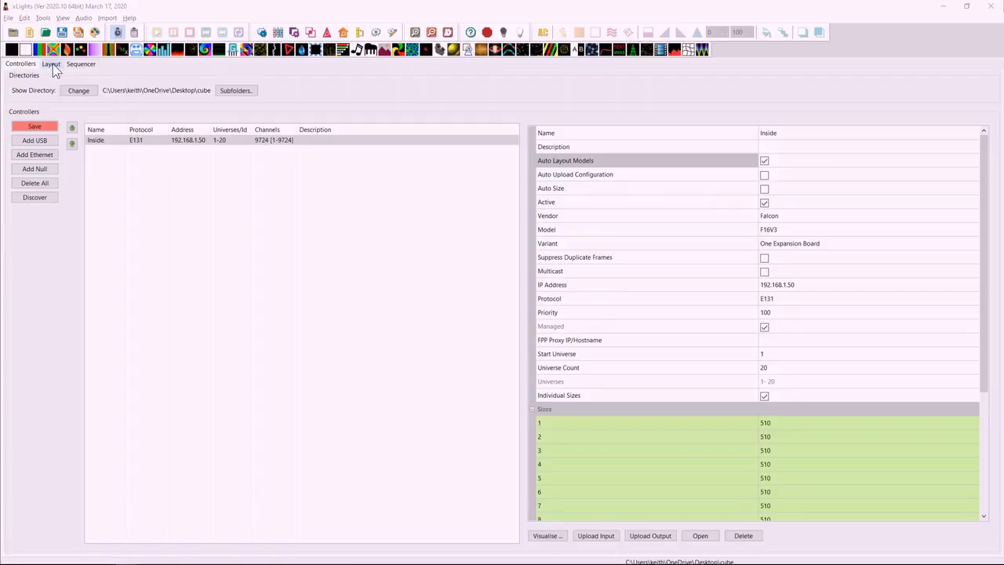
In the sequencer, add New Timing marks at about 0:30.6, 1:12.6 and 1:40.2, and deactivate that timing track.
{"action": "left_click", "coordinate": [81, 65]}
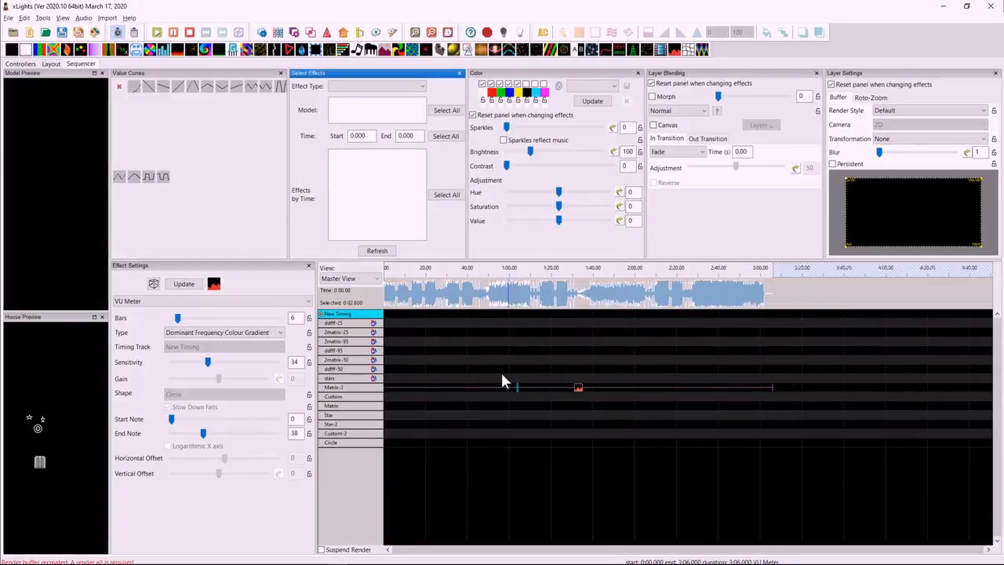
{"action": "left_click_drag", "start_coordinate": [448, 295], "coordinate": [536, 298]}
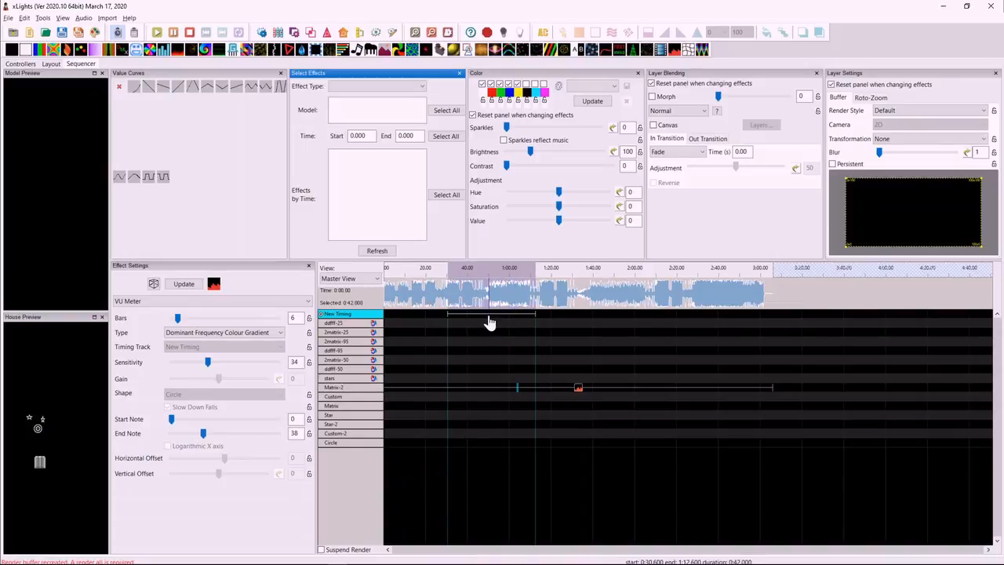
{"action": "left_click", "coordinate": [593, 295]}
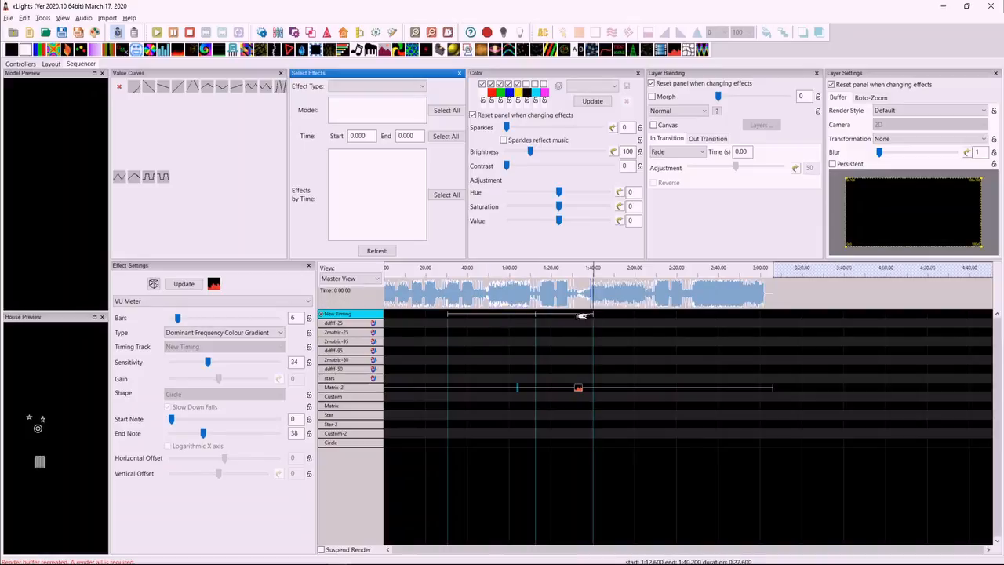
{"action": "left_click", "coordinate": [320, 315]}
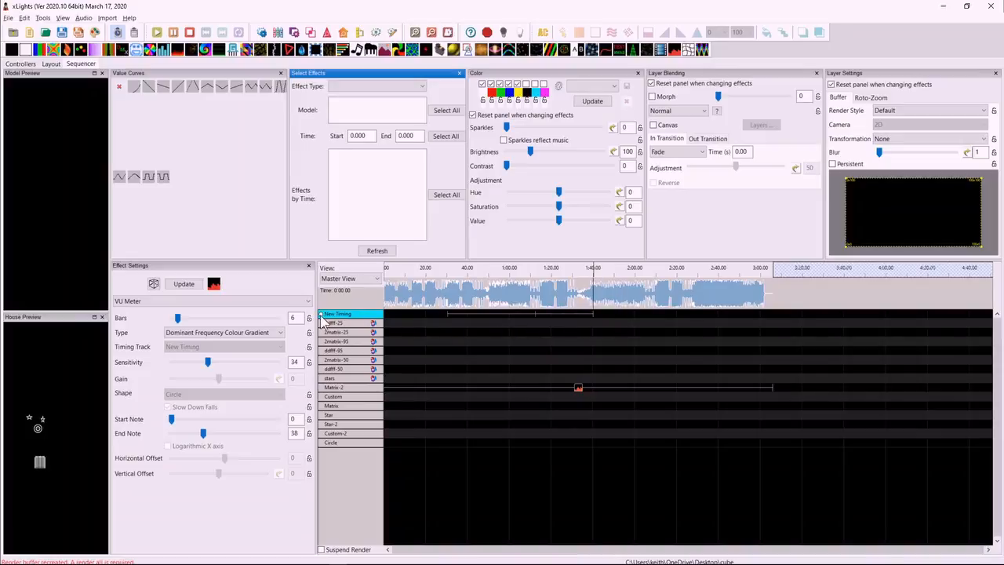
Divide the New Timing intervals between 0:30.6 and 1:40.2 by 3.
{"action": "right_click", "coordinate": [517, 318]}
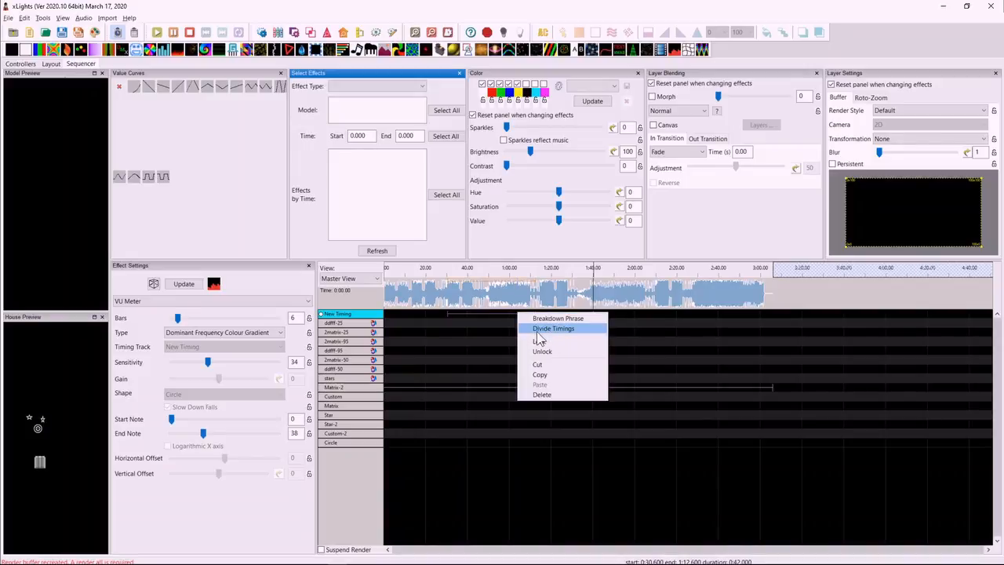
{"action": "left_click", "coordinate": [569, 335]}
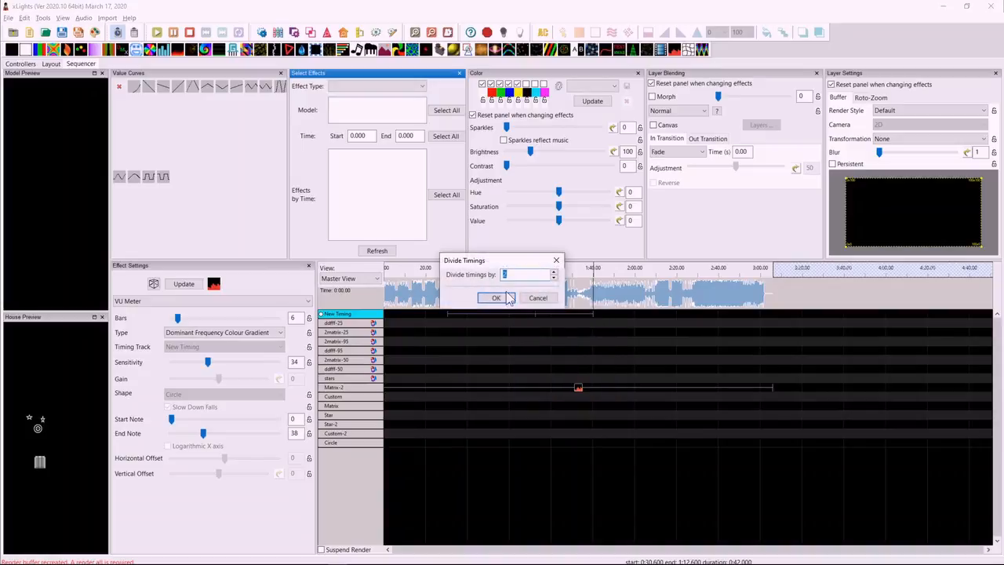
{"action": "left_click_drag", "start_coordinate": [513, 261], "coordinate": [588, 180]}
{"action": "left_click", "coordinate": [626, 189]}
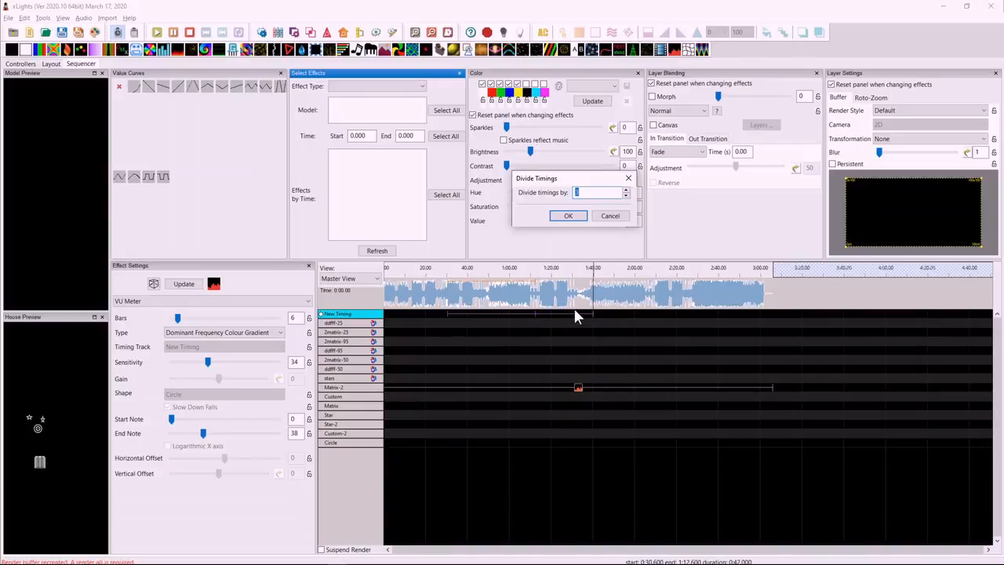
{"action": "left_click", "coordinate": [582, 217]}
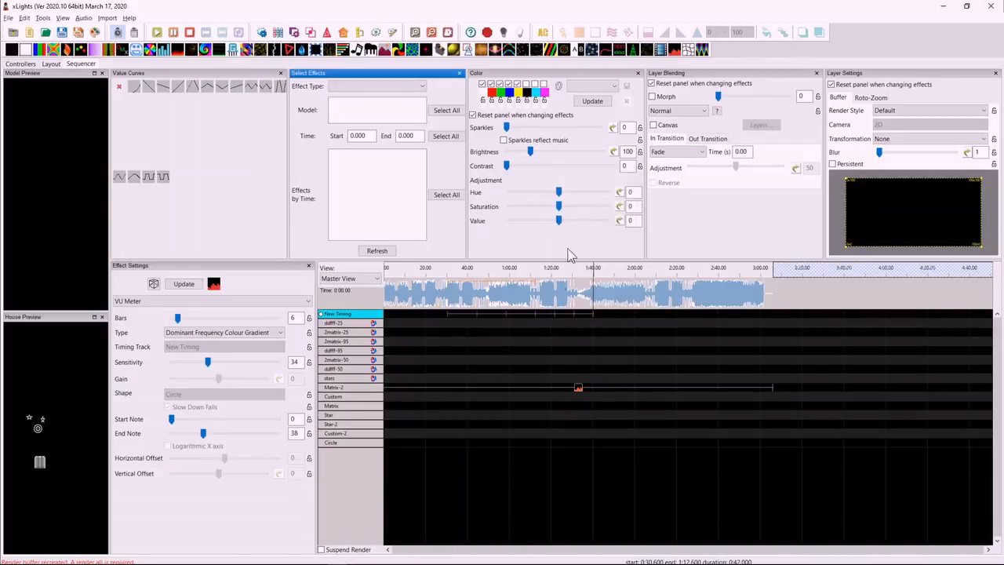
{"action": "left_click_drag", "start_coordinate": [572, 318], "coordinate": [593, 312]}
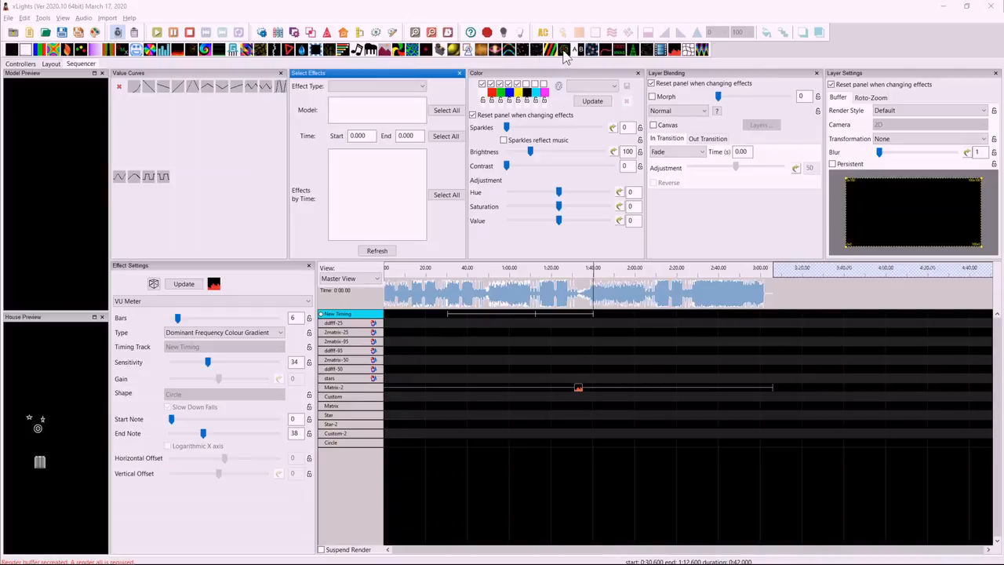
Add a Spirograph effect to the Matrix model from about 0:16.9 to 1:09.0 and limit its palette to white and red.
{"action": "left_click_drag", "start_coordinate": [564, 53], "coordinate": [528, 408]}
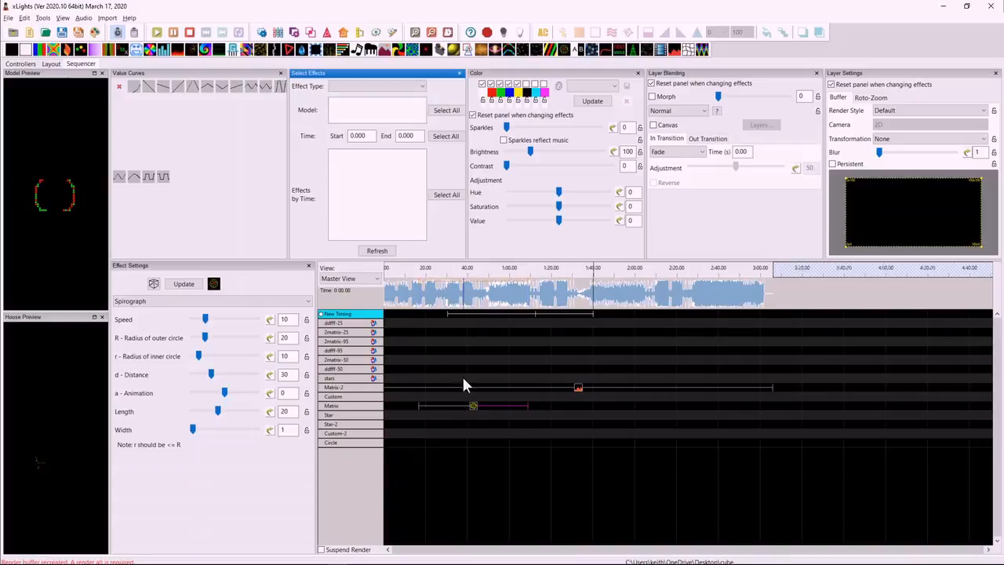
{"action": "left_click", "coordinate": [500, 83]}
{"action": "left_click", "coordinate": [509, 83]}
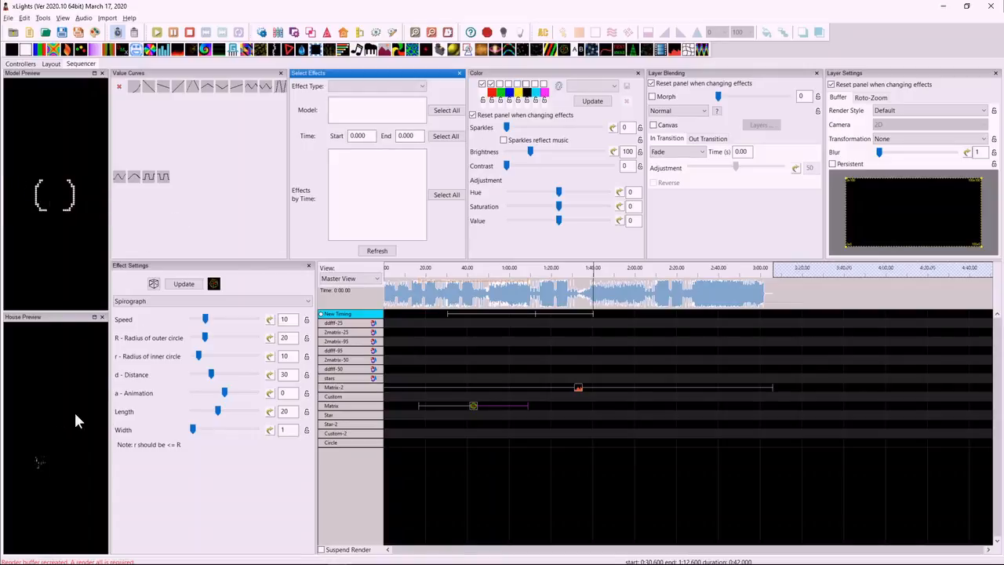
Set the Spirograph's outer circle radius to 27, animation to -6 and width to 4, and shorten the effect to end at about 0:33.
{"action": "left_click_drag", "start_coordinate": [206, 339], "coordinate": [217, 340]}
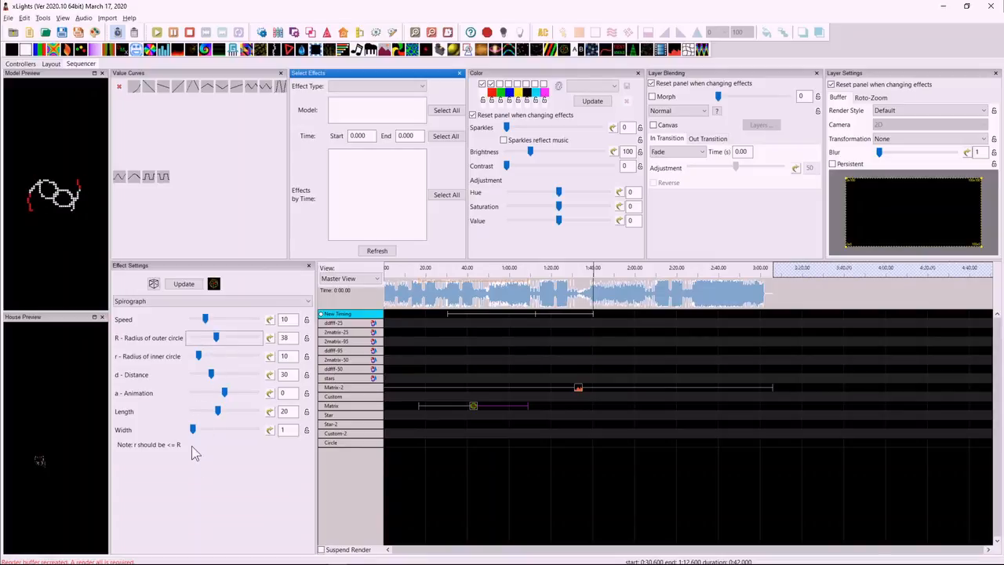
{"action": "left_click_drag", "start_coordinate": [224, 394], "coordinate": [229, 394]}
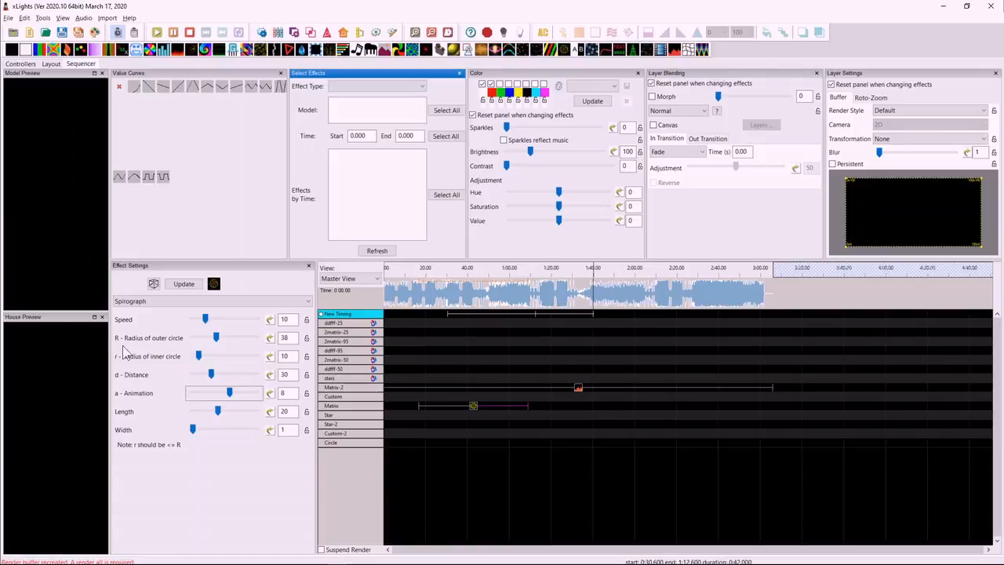
{"action": "left_click_drag", "start_coordinate": [229, 392], "coordinate": [219, 392]}
{"action": "left_click_drag", "start_coordinate": [216, 337], "coordinate": [209, 337]}
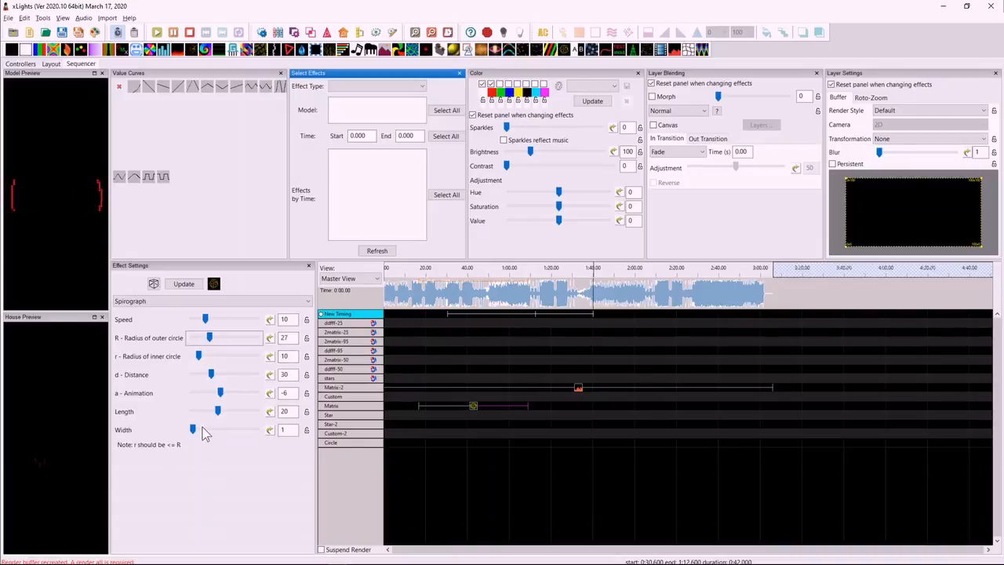
{"action": "mouse_move", "coordinate": [193, 429]}
{"action": "left_mouse_down"}
{"action": "mouse_move", "coordinate": [210, 433]}
{"action": "mouse_move", "coordinate": [199, 436]}
{"action": "left_mouse_up"}
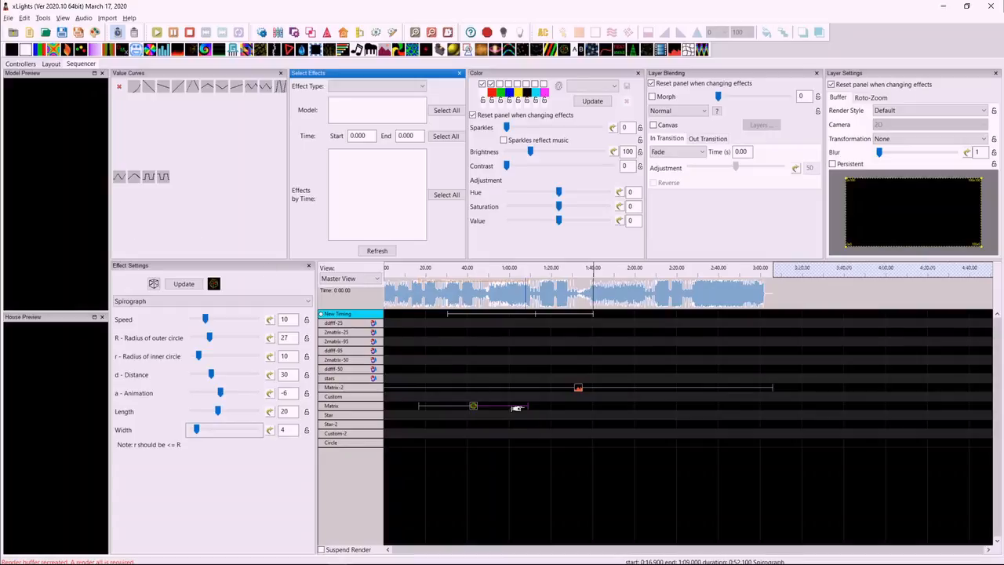
{"action": "left_click_drag", "start_coordinate": [527, 404], "coordinate": [452, 405]}
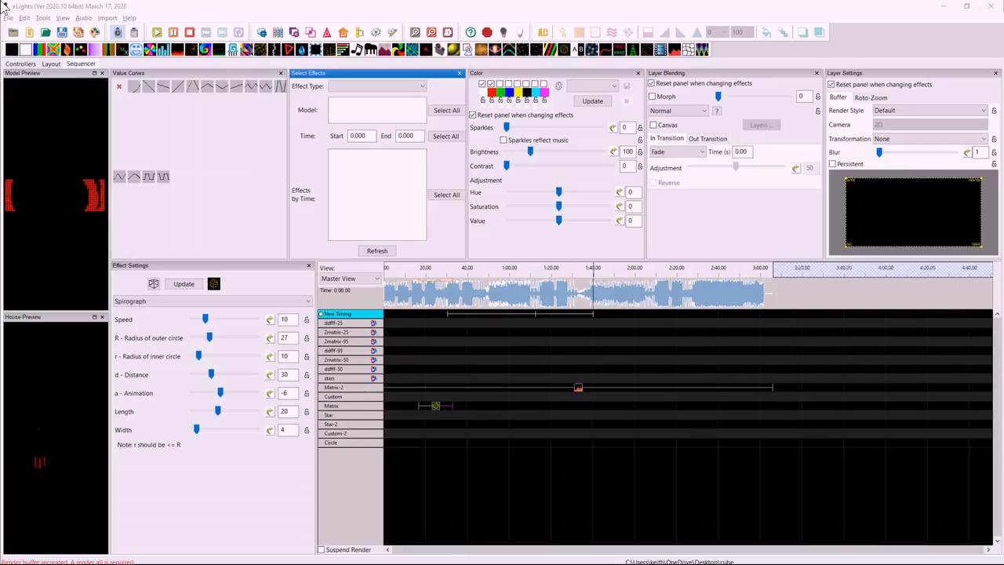
Set the Inside controller's vendor to FPP, model to F16-B and variant to 32 Outputs (8 Serial).
{"action": "left_click", "coordinate": [20, 64]}
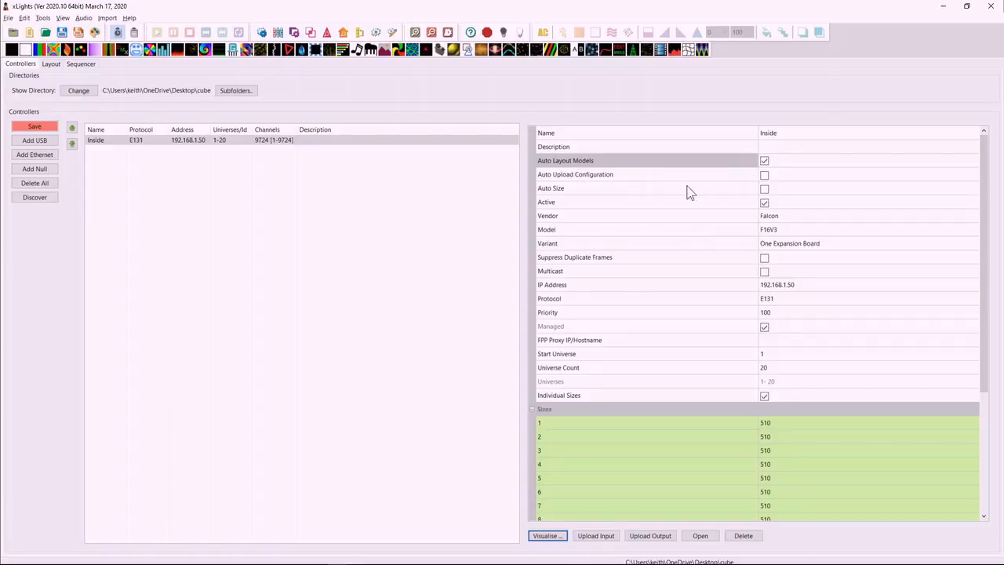
{"action": "left_click", "coordinate": [773, 219]}
{"action": "left_click", "coordinate": [970, 216]}
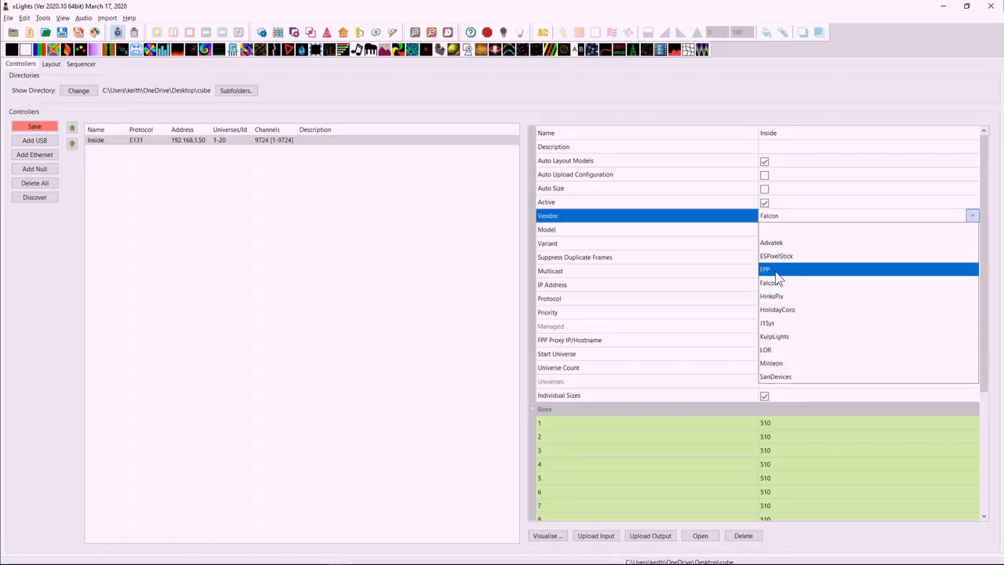
{"action": "left_click", "coordinate": [778, 269]}
{"action": "left_click", "coordinate": [780, 205]}
{"action": "left_click", "coordinate": [790, 206]}
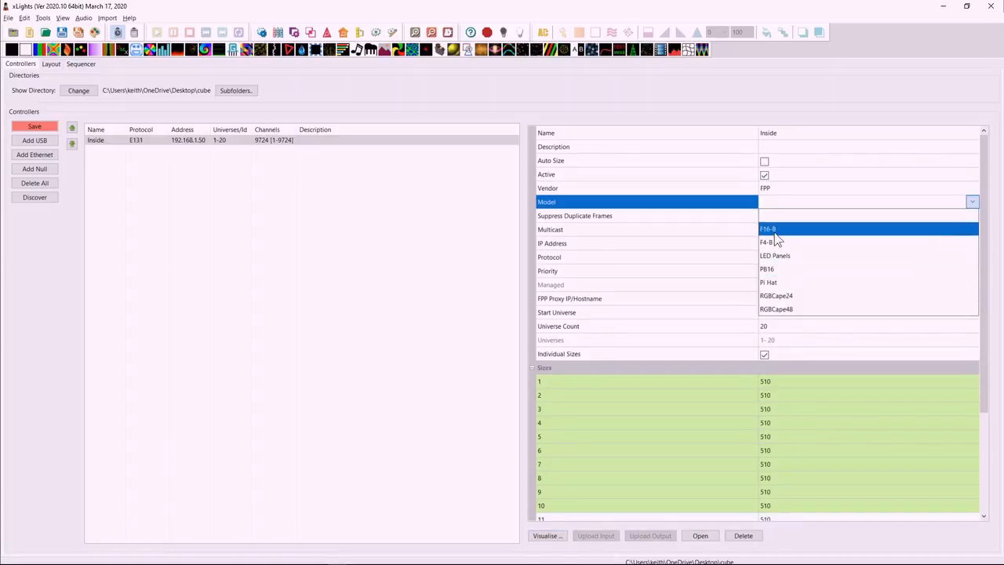
{"action": "left_click", "coordinate": [774, 229]}
{"action": "left_click", "coordinate": [790, 219]}
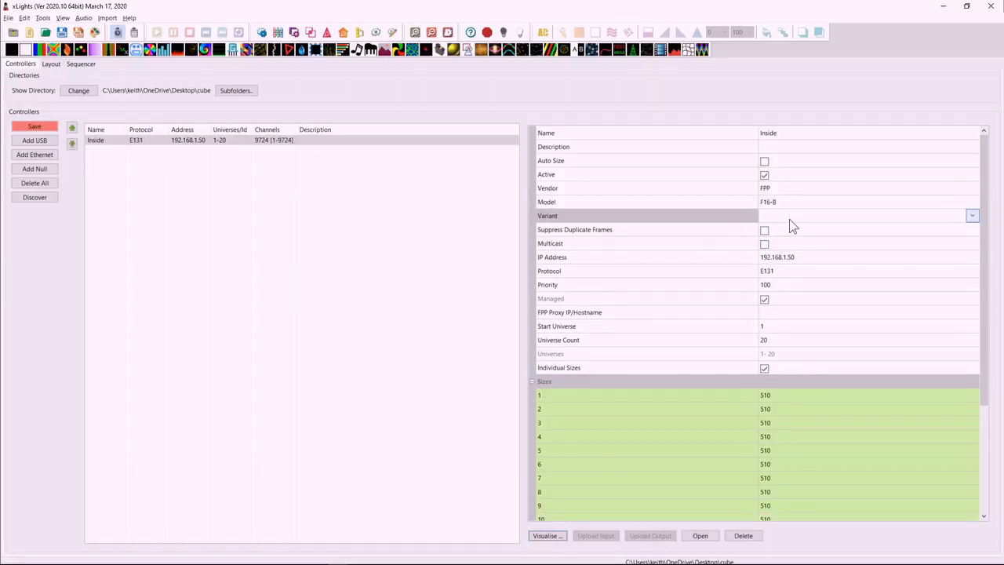
{"action": "left_click", "coordinate": [790, 218]}
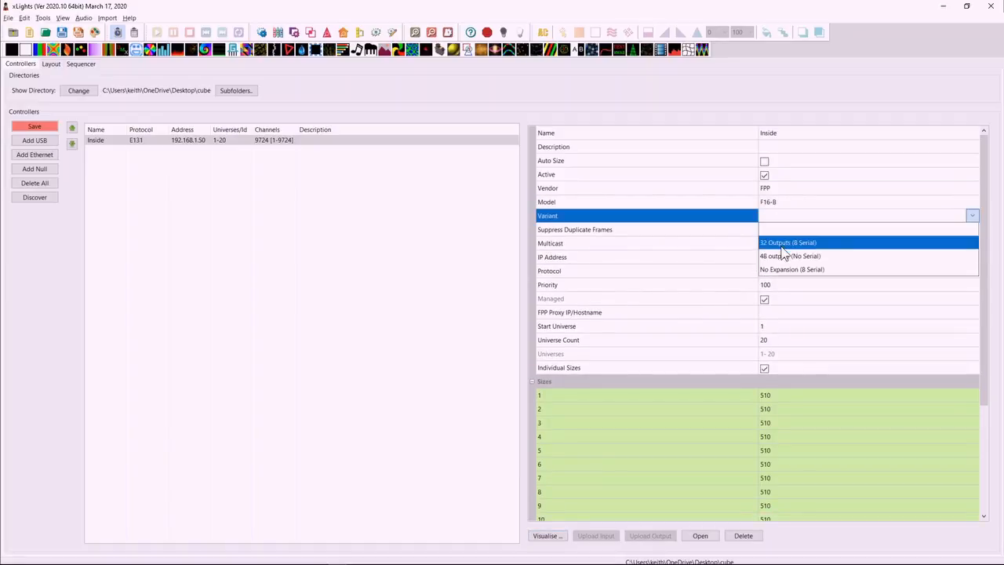
{"action": "left_click", "coordinate": [787, 244]}
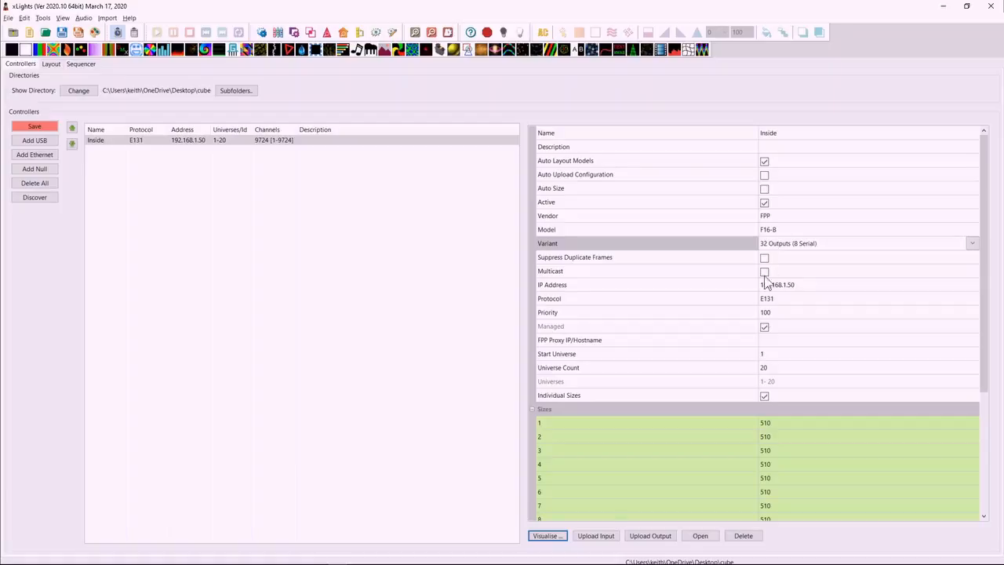
Set the Inside controller back to vendor Falcon, model F16V3 and variant One Expansion Board.
{"action": "left_click", "coordinate": [788, 216]}
{"action": "left_click", "coordinate": [793, 218]}
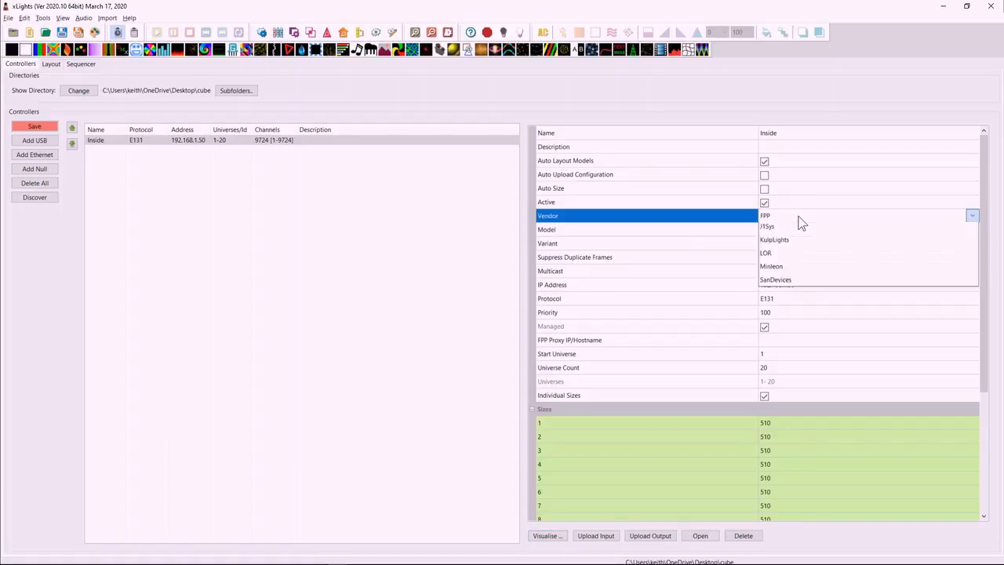
{"action": "left_click", "coordinate": [802, 289]}
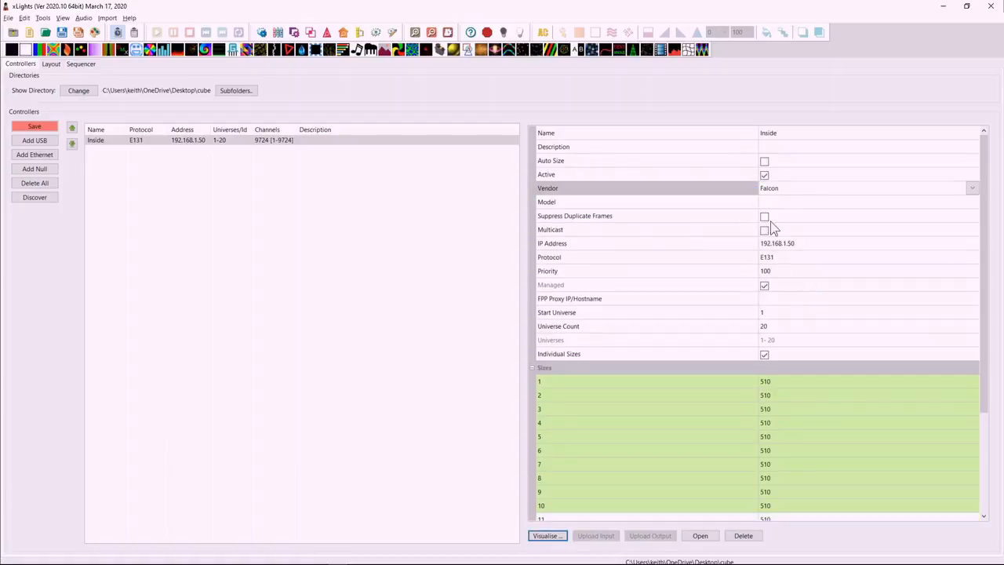
{"action": "left_click", "coordinate": [794, 202]}
{"action": "left_click", "coordinate": [793, 207]}
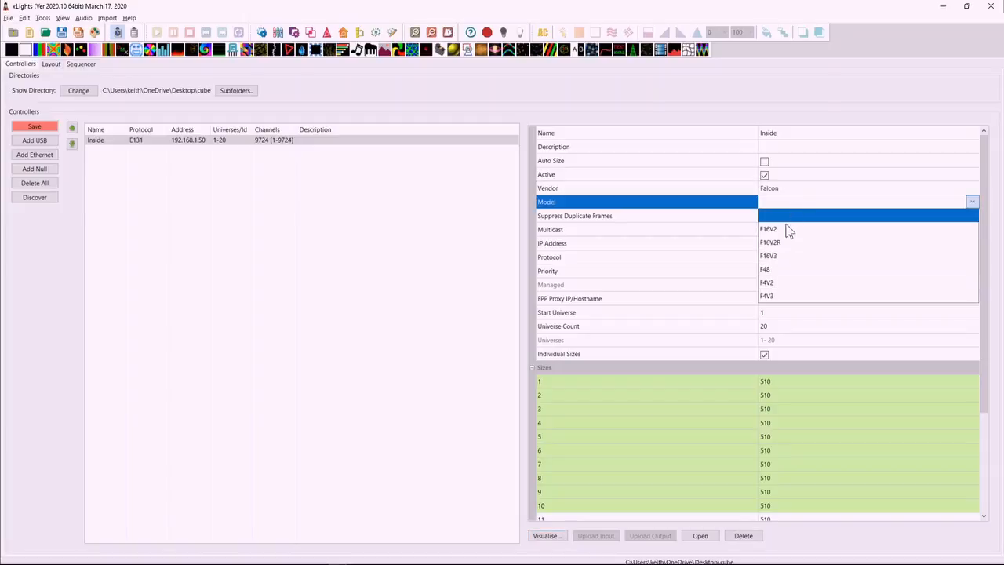
{"action": "left_click", "coordinate": [792, 263]}
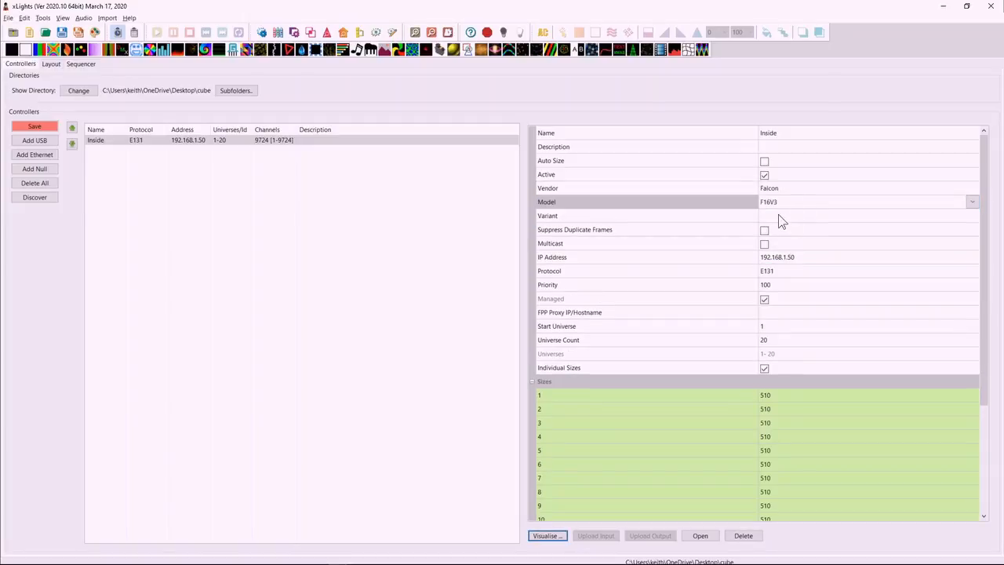
{"action": "left_click", "coordinate": [781, 217]}
{"action": "left_click", "coordinate": [785, 217]}
{"action": "left_click", "coordinate": [794, 257]}
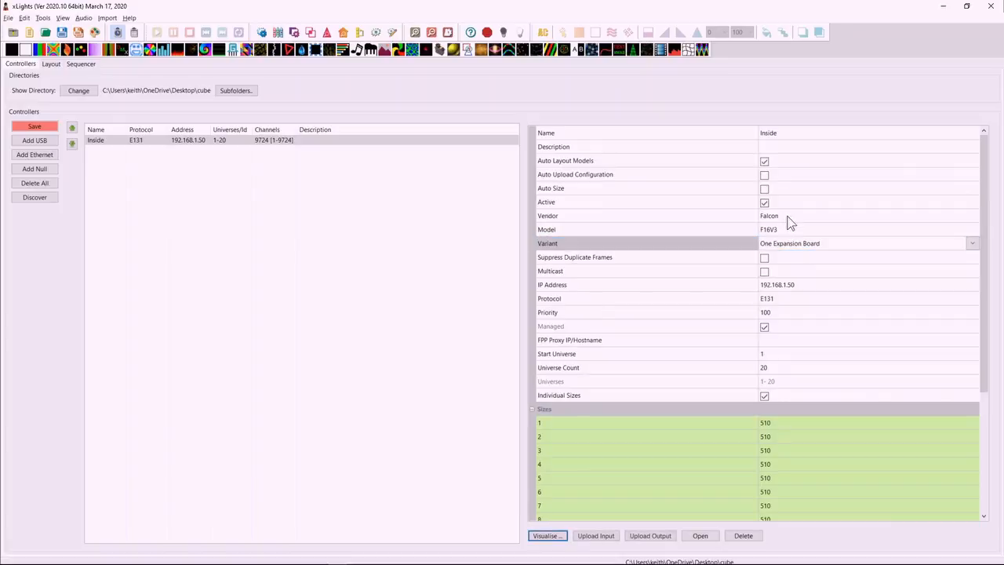
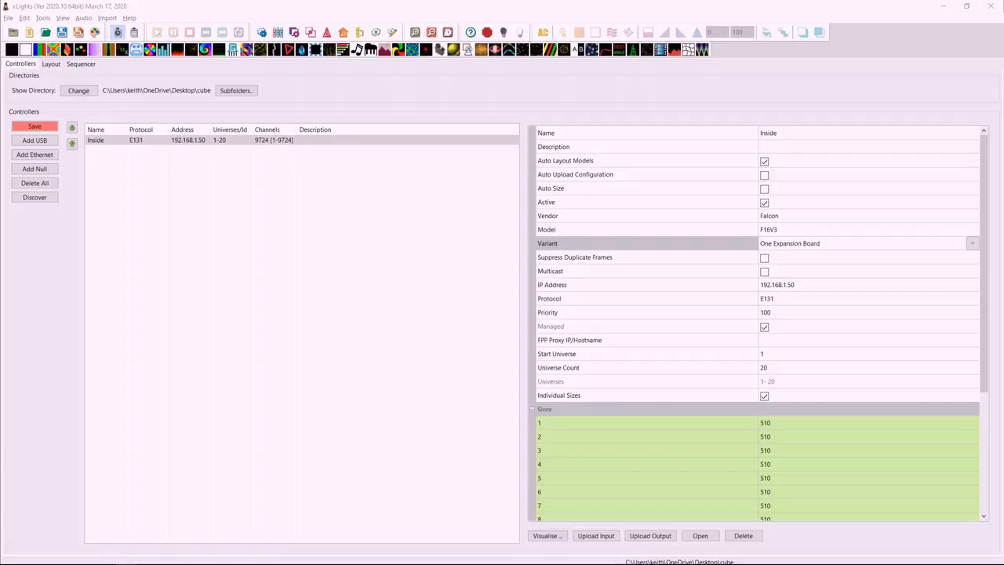
In the Inside controller's visualiser, set Pixel Port 17's protocol to lx1203 and check the Star model's port details.
{"action": "left_click", "coordinate": [556, 537]}
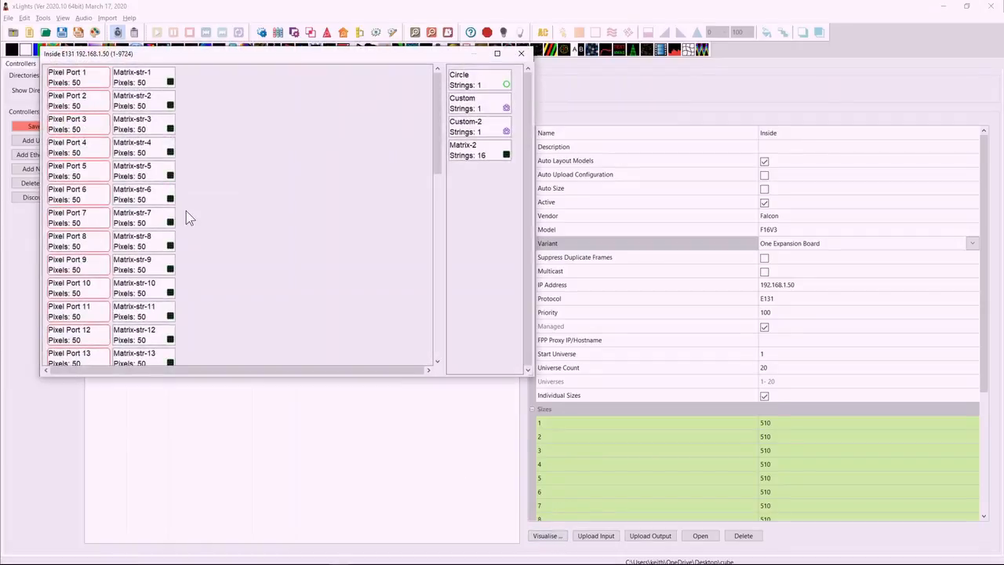
{"action": "right_click", "coordinate": [77, 220]}
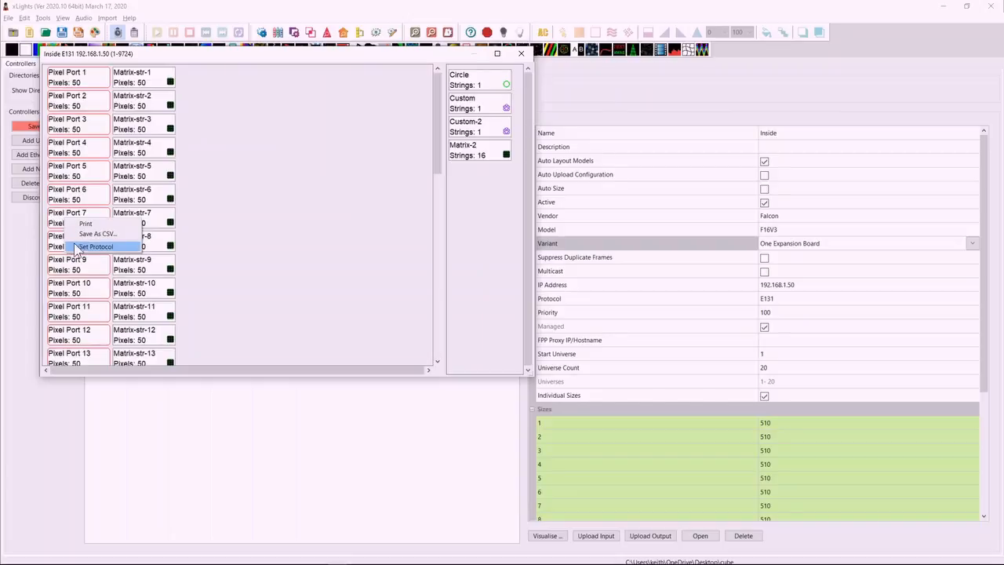
{"action": "left_click", "coordinate": [71, 106]}
{"action": "scroll", "coordinate": [70, 138], "scroll_direction": "down", "scroll_amount": 4}
{"action": "scroll", "coordinate": [71, 137], "scroll_direction": "down", "scroll_amount": 2}
{"action": "scroll", "coordinate": [71, 137], "scroll_direction": "up", "scroll_amount": 2}
{"action": "right_click", "coordinate": [73, 153]}
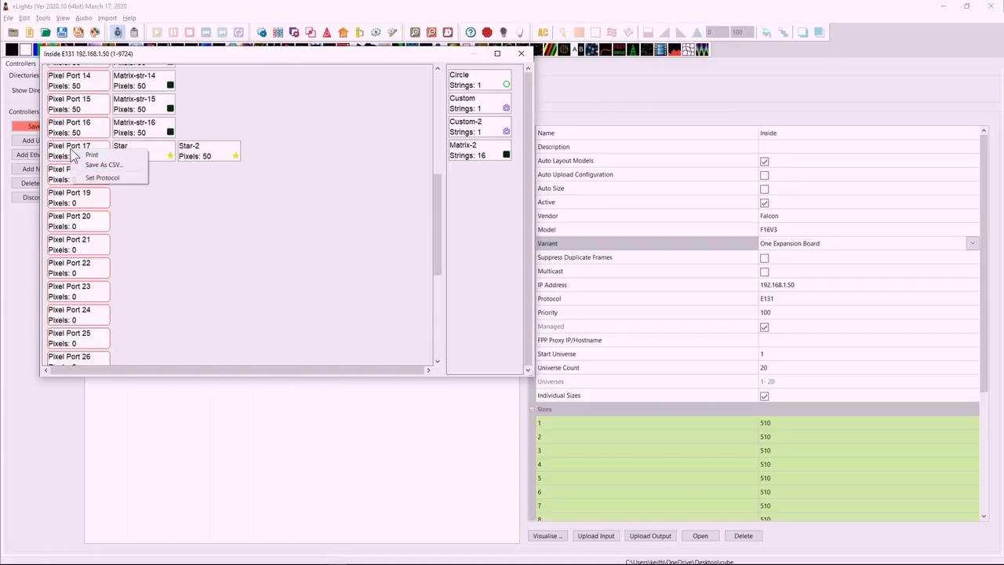
{"action": "left_click", "coordinate": [102, 178]}
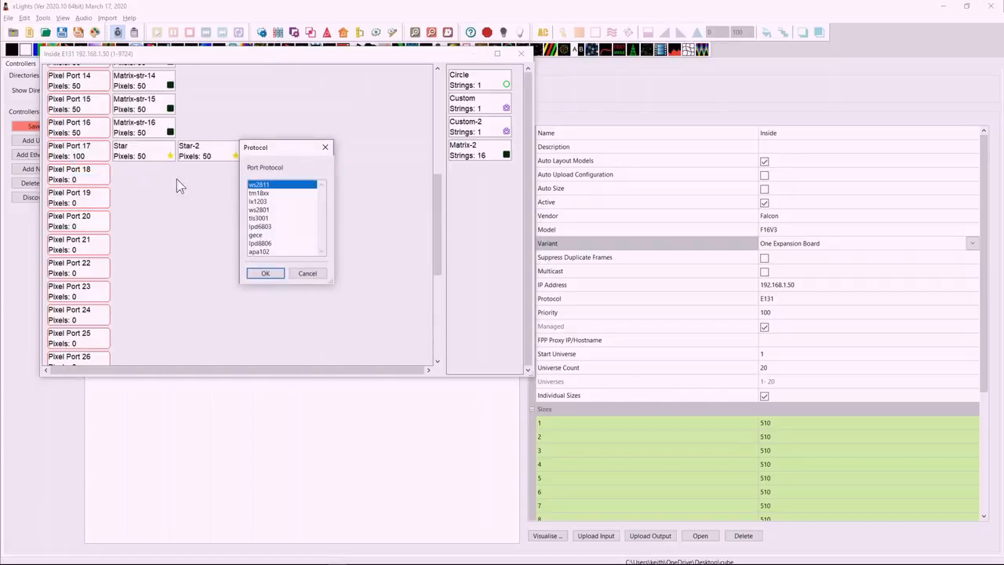
{"action": "left_click", "coordinate": [261, 201]}
{"action": "left_click", "coordinate": [266, 273]}
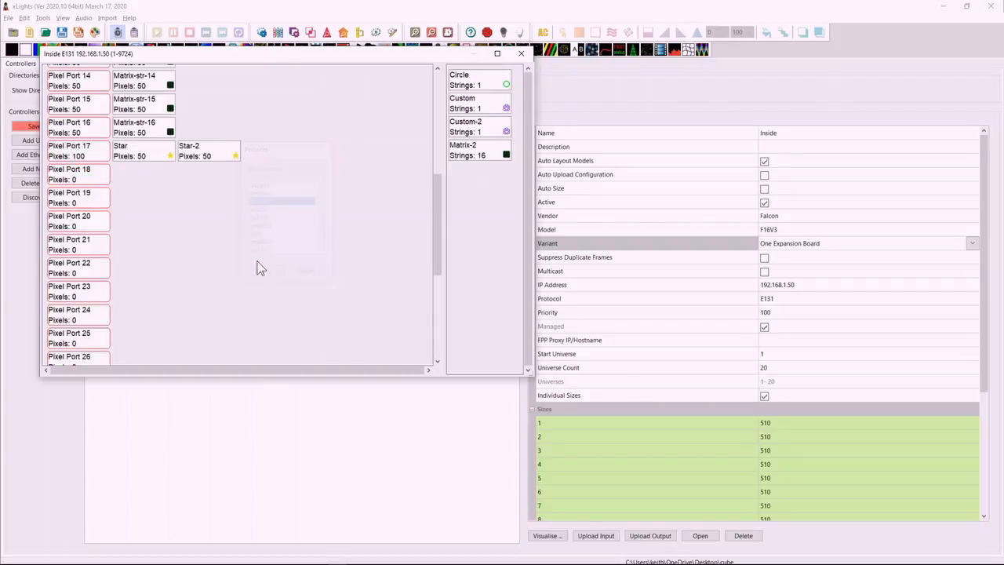
{"action": "mouse_move", "coordinate": [158, 150]}
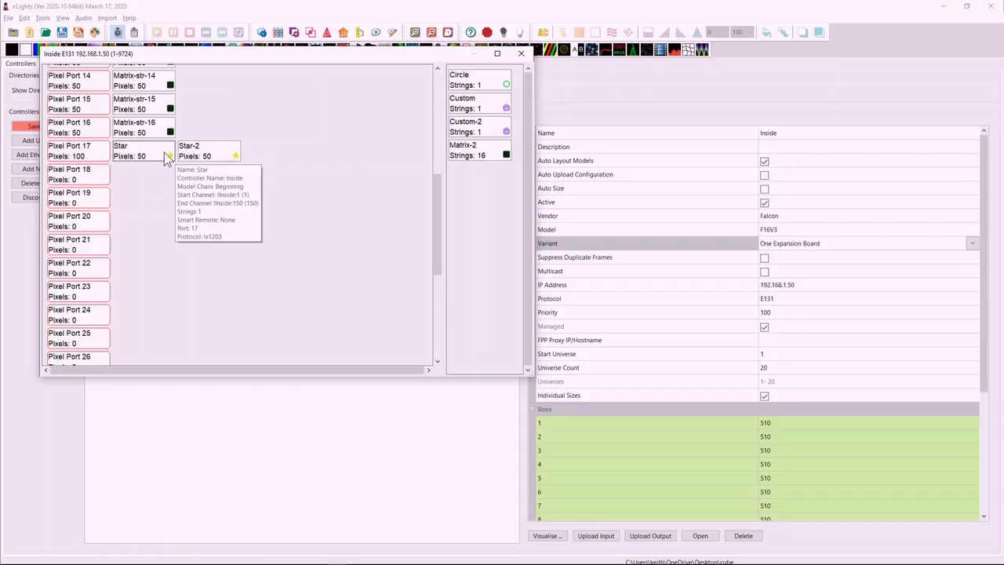
{"action": "left_click", "coordinate": [521, 54]}
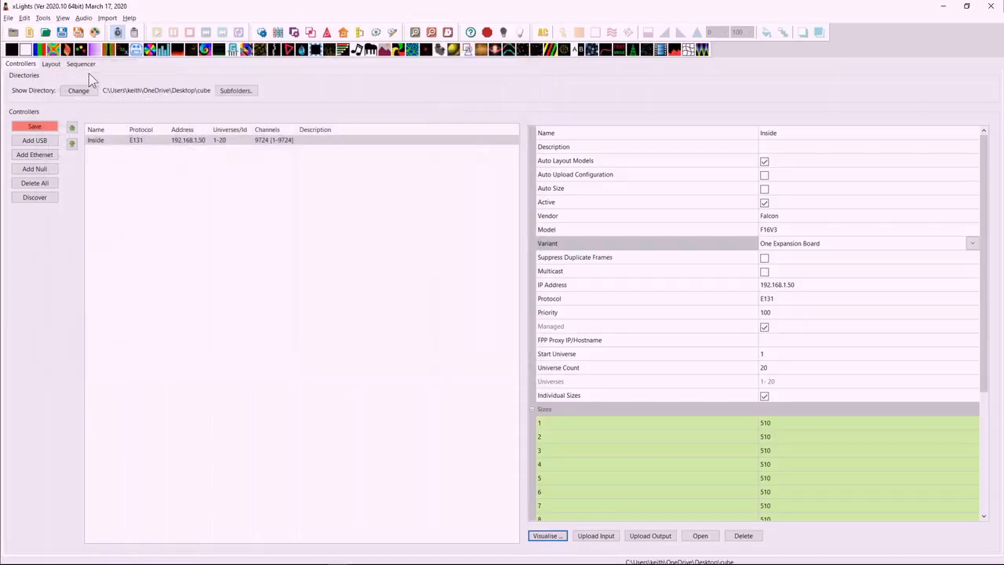
Try to set the Star model's controller port to 48 in the layout.
{"action": "left_click", "coordinate": [53, 65]}
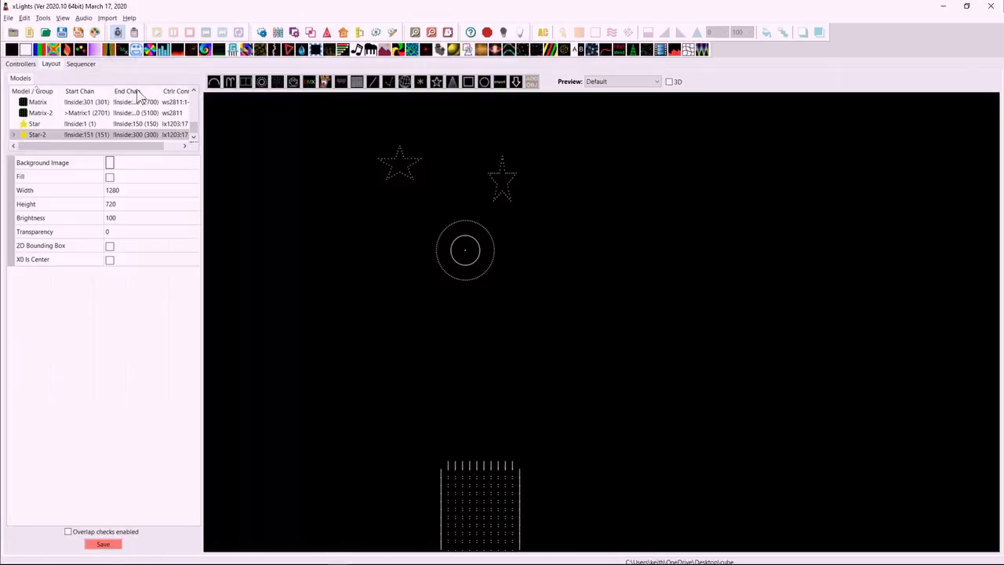
{"action": "left_click", "coordinate": [401, 167]}
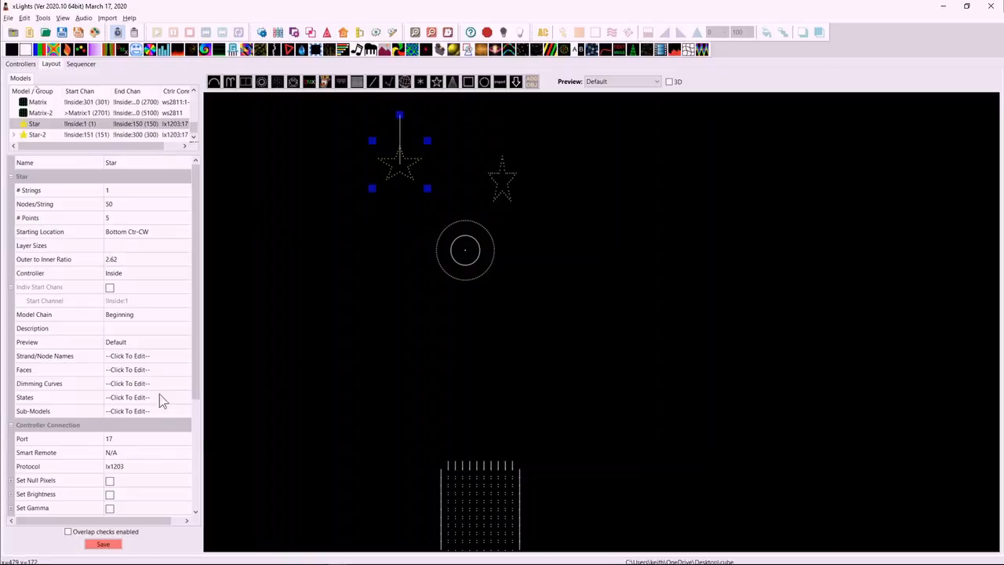
{"action": "left_click", "coordinate": [199, 418]}
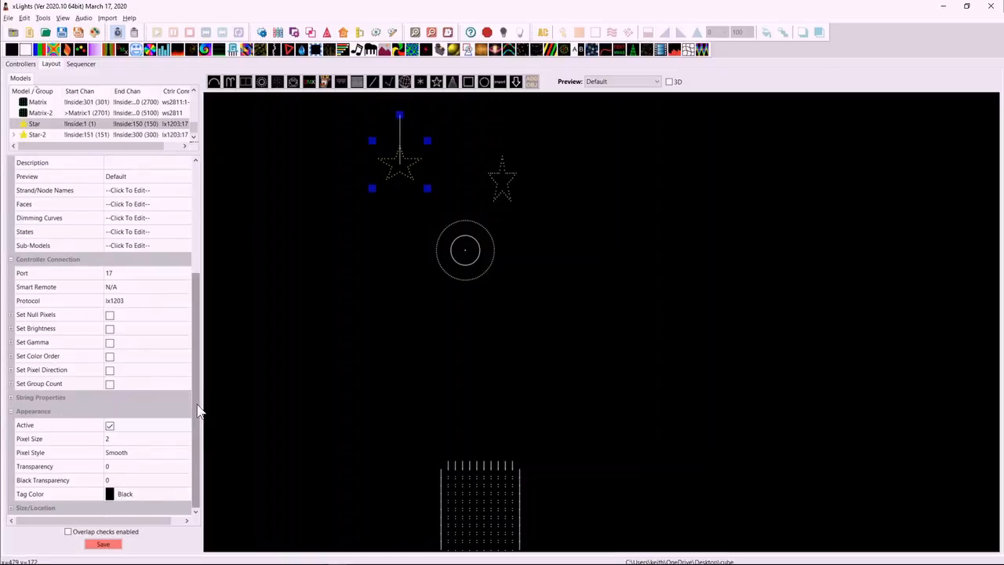
{"action": "left_click", "coordinate": [135, 274]}
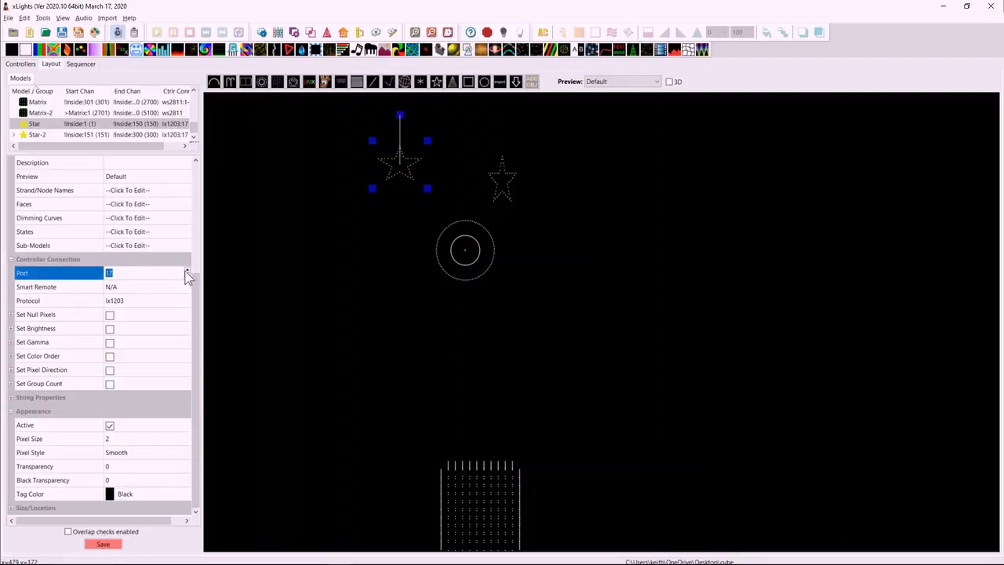
{"action": "type", "text": "48"}
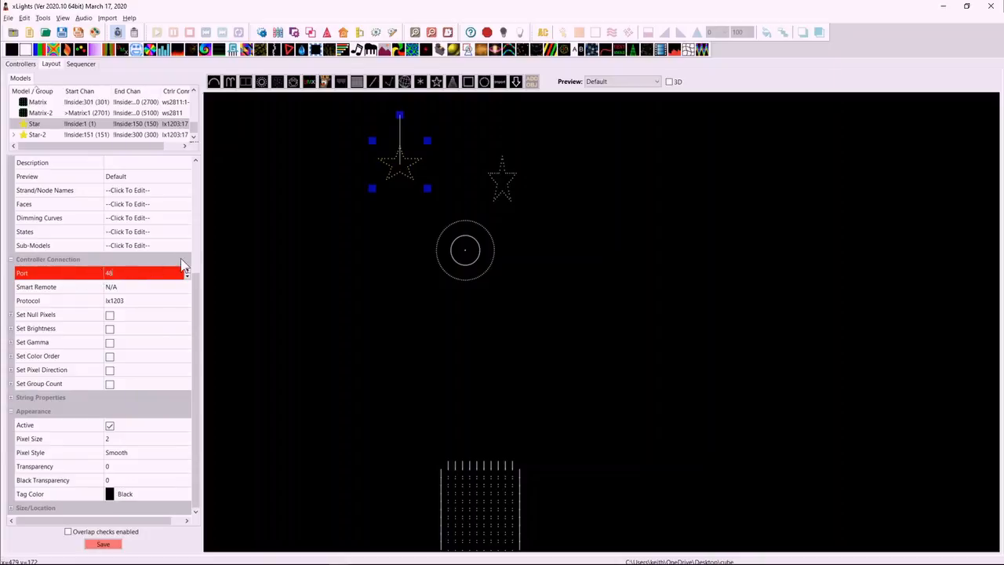
Set the Star model's controller port to 32 and view its available protocol options.
{"action": "left_click_drag", "start_coordinate": [194, 283], "coordinate": [182, 197]}
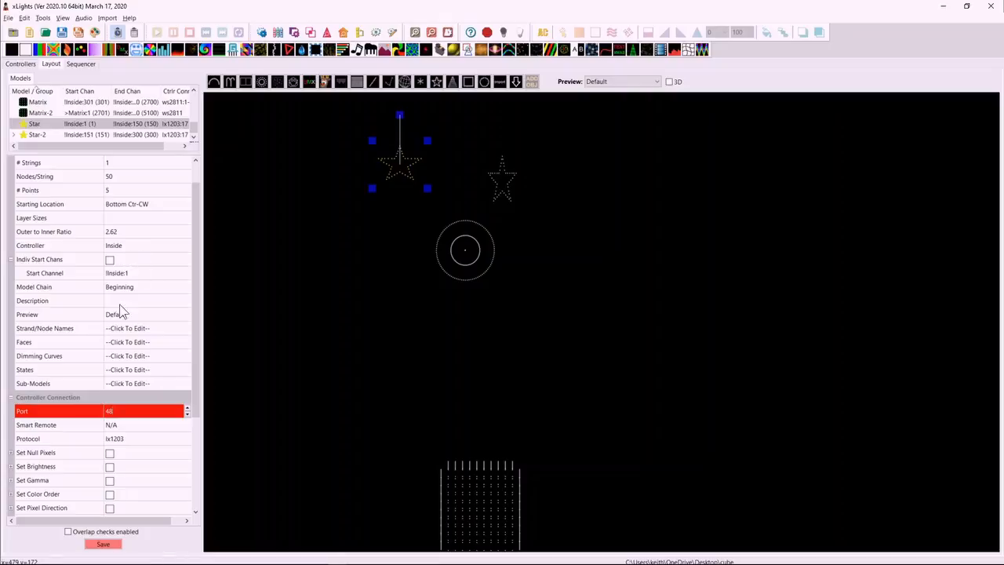
{"action": "double_click", "coordinate": [109, 411]}
{"action": "type", "text": "17"}
{"action": "key", "text": "Return"}
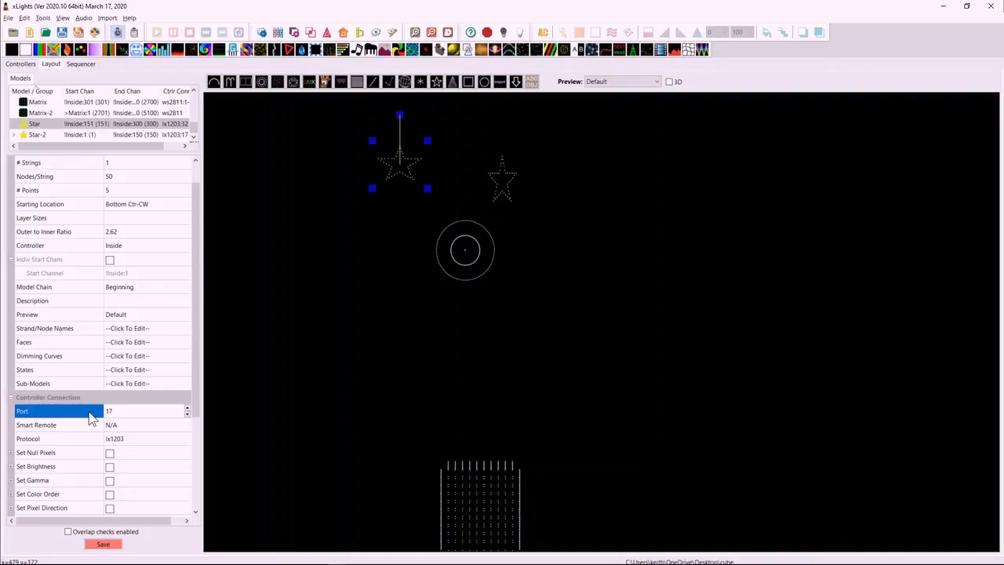
{"action": "left_click_drag", "start_coordinate": [123, 409], "coordinate": [102, 416]}
{"action": "type", "text": "32"}
{"action": "left_click", "coordinate": [143, 428]}
{"action": "left_click", "coordinate": [139, 441]}
{"action": "left_click", "coordinate": [142, 444]}
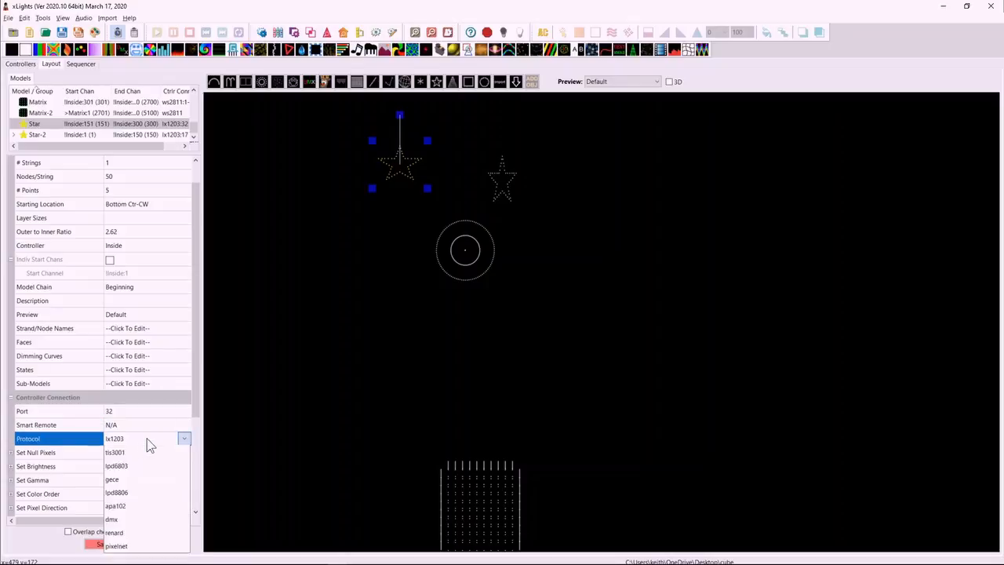
Set the Inside controller's vendor to SanDevices, model to E682 and variant to 5.x Firmware.
{"action": "left_click", "coordinate": [28, 64]}
{"action": "left_click", "coordinate": [792, 218]}
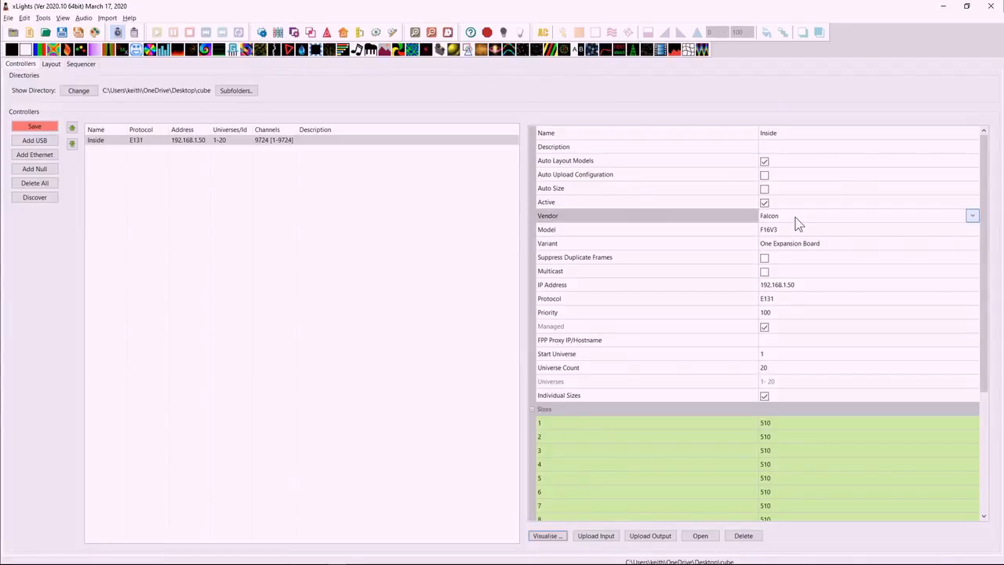
{"action": "left_click", "coordinate": [792, 219]}
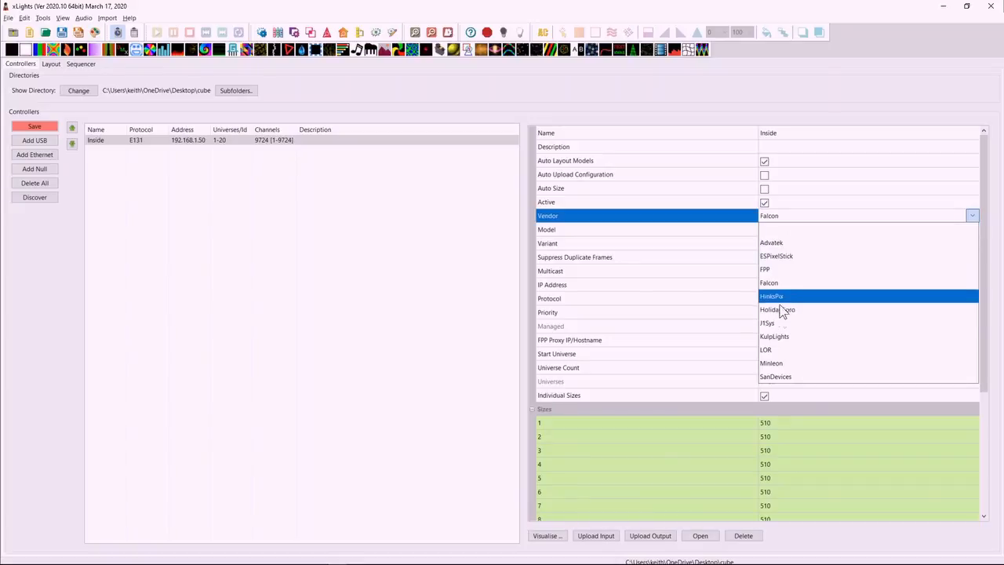
{"action": "left_click", "coordinate": [777, 378]}
{"action": "left_click", "coordinate": [789, 204]}
{"action": "left_click", "coordinate": [792, 206]}
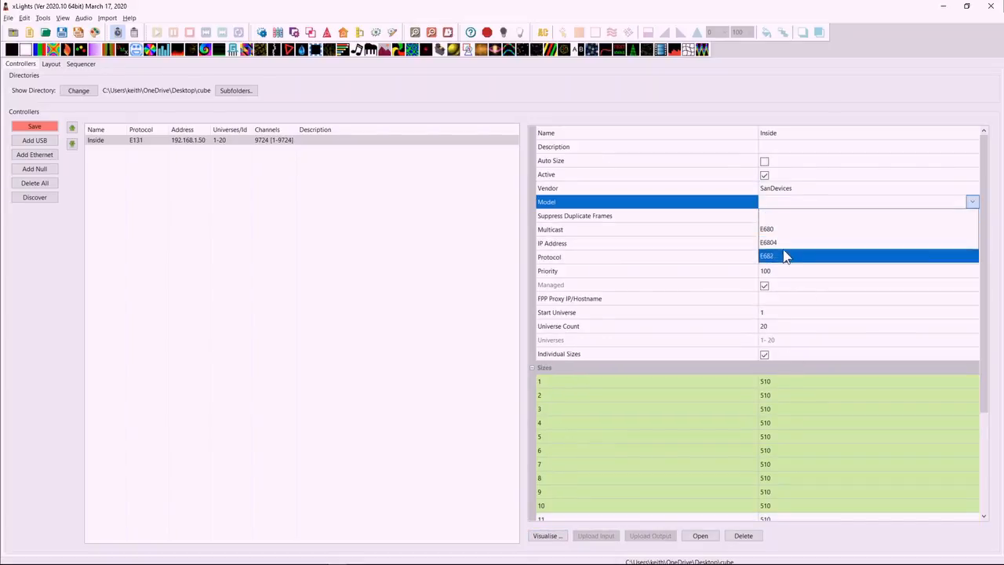
{"action": "left_click", "coordinate": [785, 255]}
{"action": "left_click", "coordinate": [780, 214]}
{"action": "left_click", "coordinate": [780, 214]}
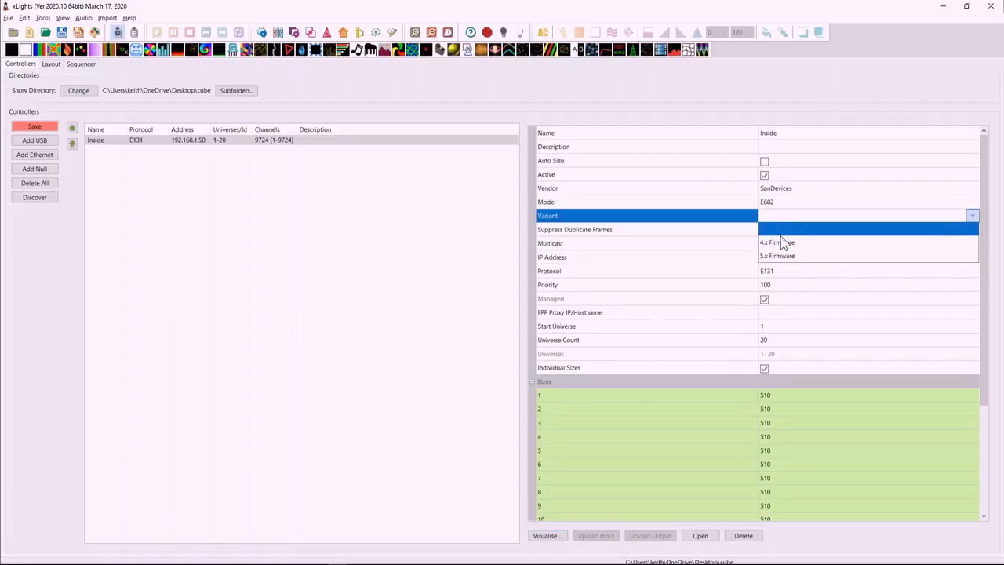
{"action": "left_click", "coordinate": [785, 257]}
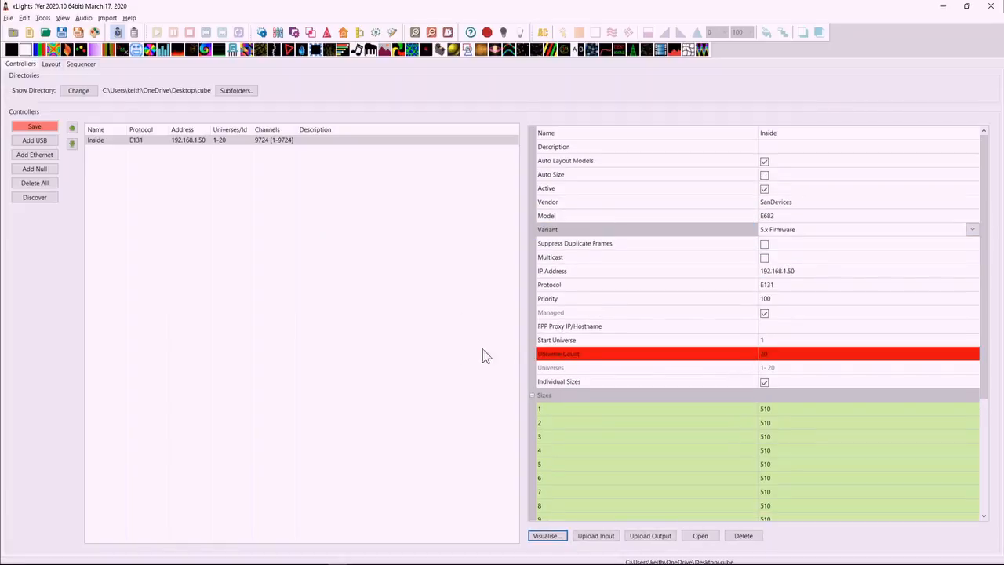
Set the Star model's controller protocol to tm18xx in the layout.
{"action": "left_click", "coordinate": [52, 66]}
{"action": "left_click", "coordinate": [405, 174]}
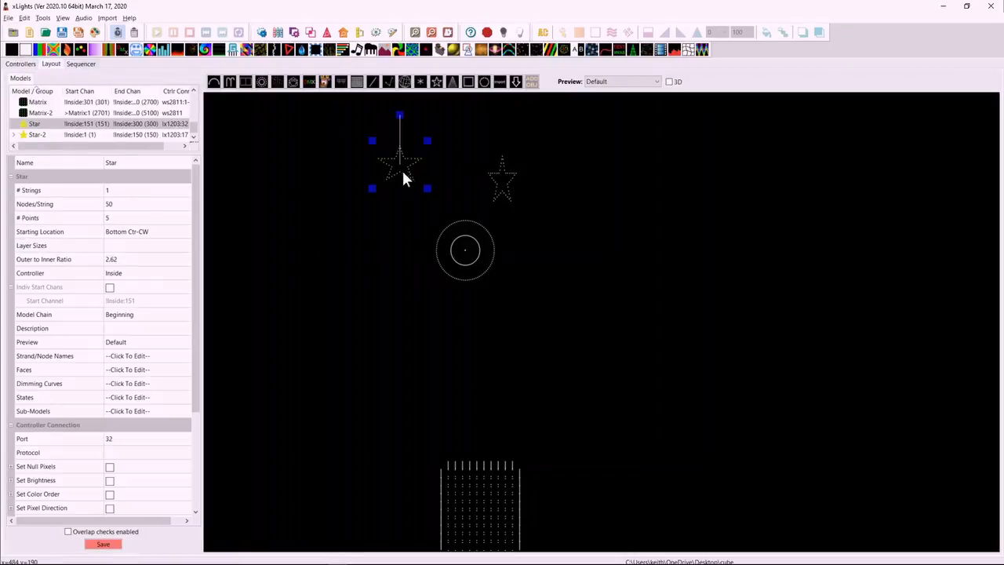
{"action": "scroll", "coordinate": [198, 481], "scroll_direction": "down", "scroll_amount": 3}
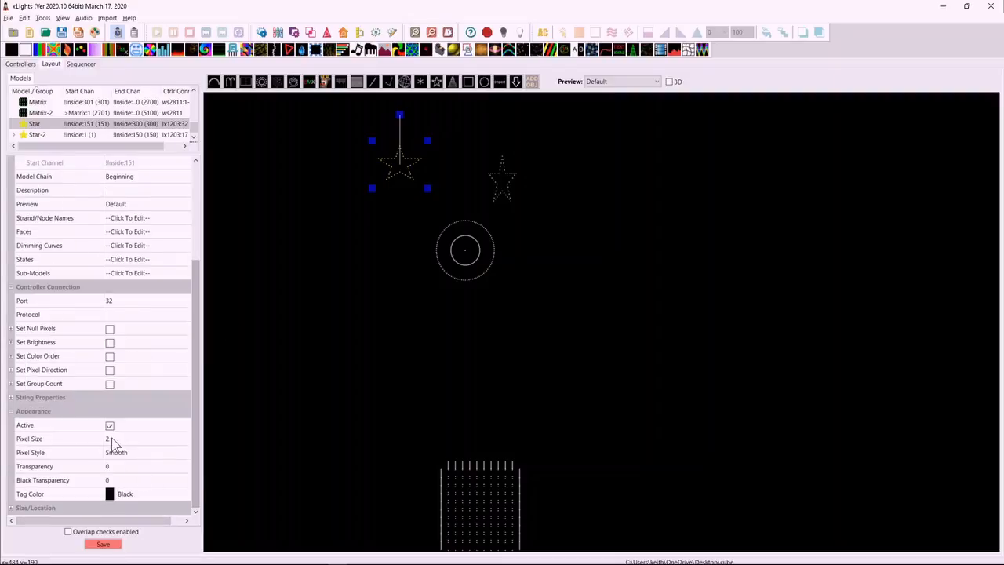
{"action": "left_click", "coordinate": [128, 314]}
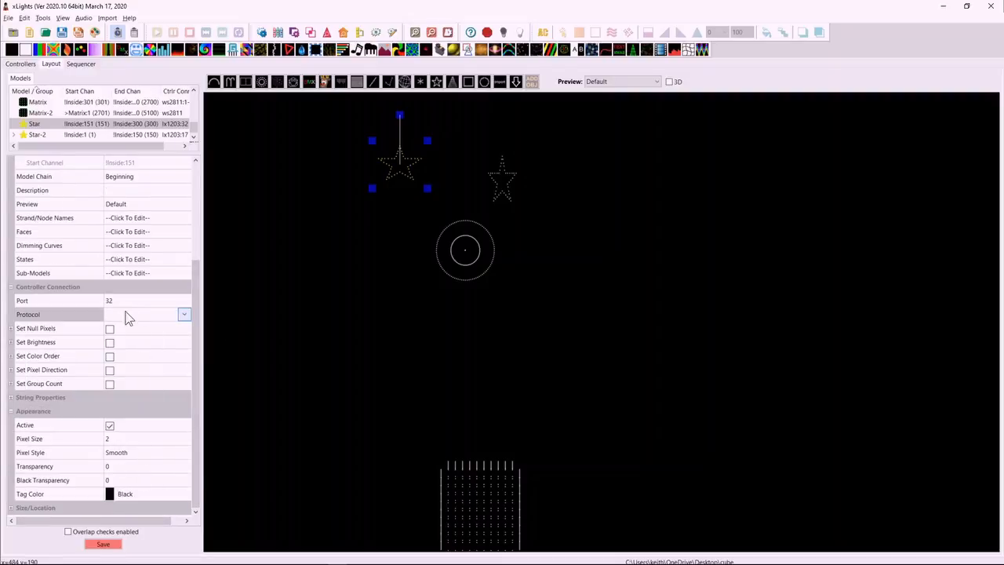
{"action": "left_click", "coordinate": [184, 315]}
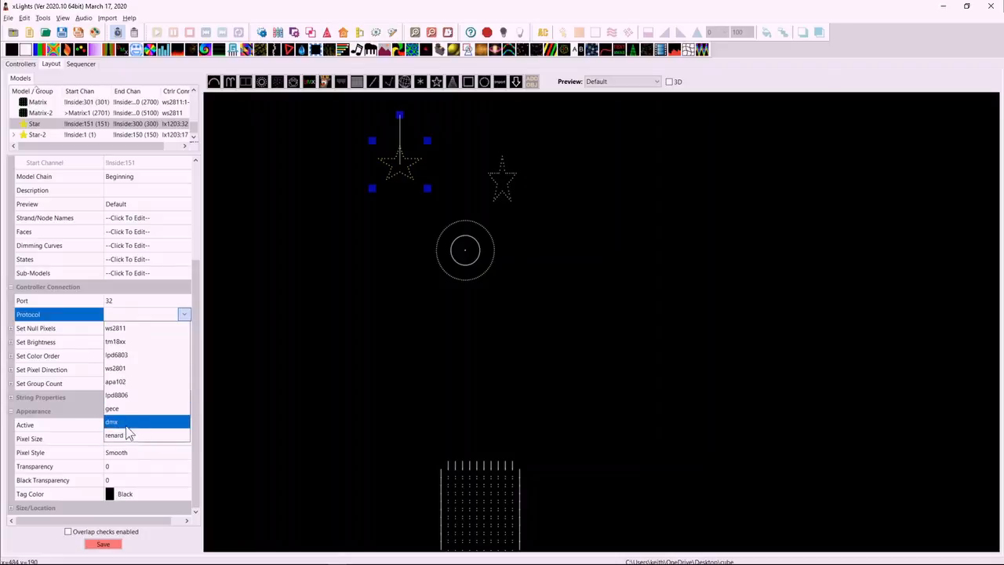
{"action": "left_click", "coordinate": [115, 343]}
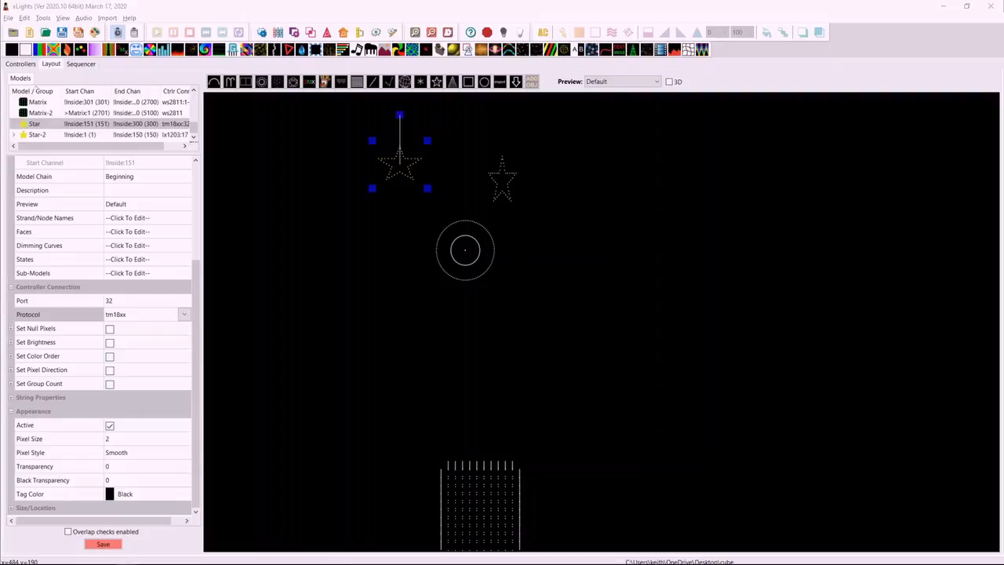
Try to rename the Star model with a trailing space after its name.
{"action": "left_click_drag", "start_coordinate": [196, 266], "coordinate": [196, 174]}
{"action": "left_click", "coordinate": [126, 162]}
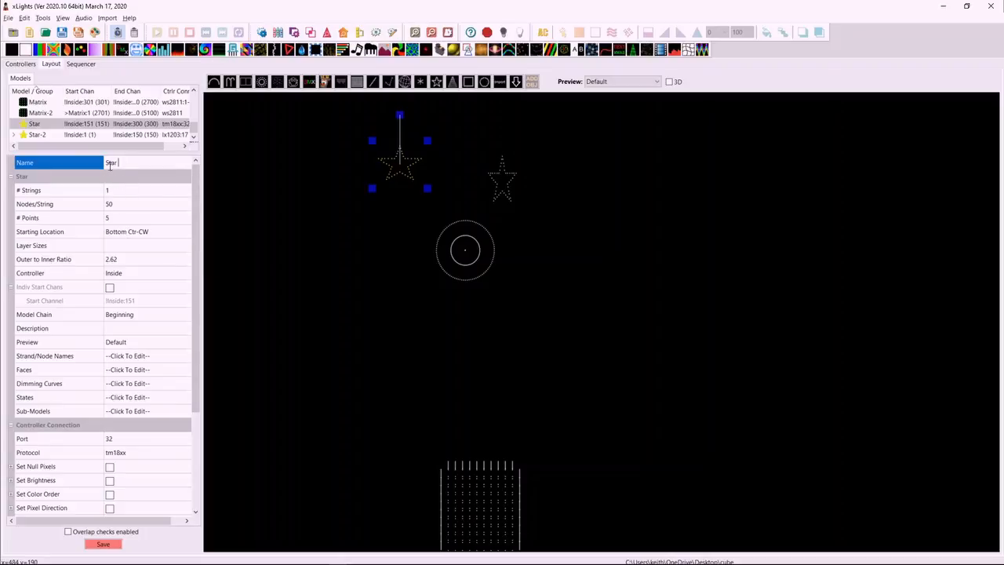
{"action": "key", "text": "Return"}
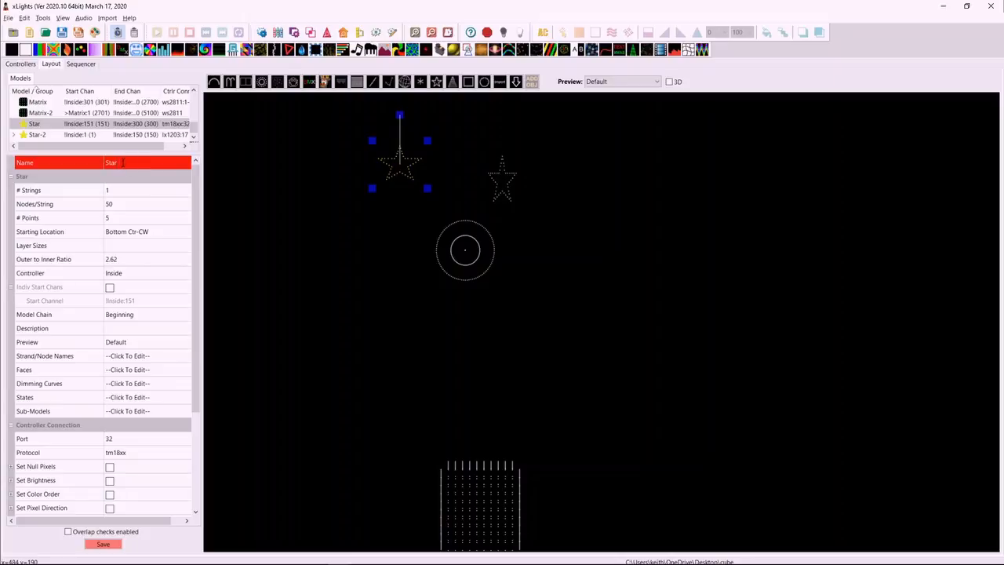
{"action": "left_click", "coordinate": [129, 203]}
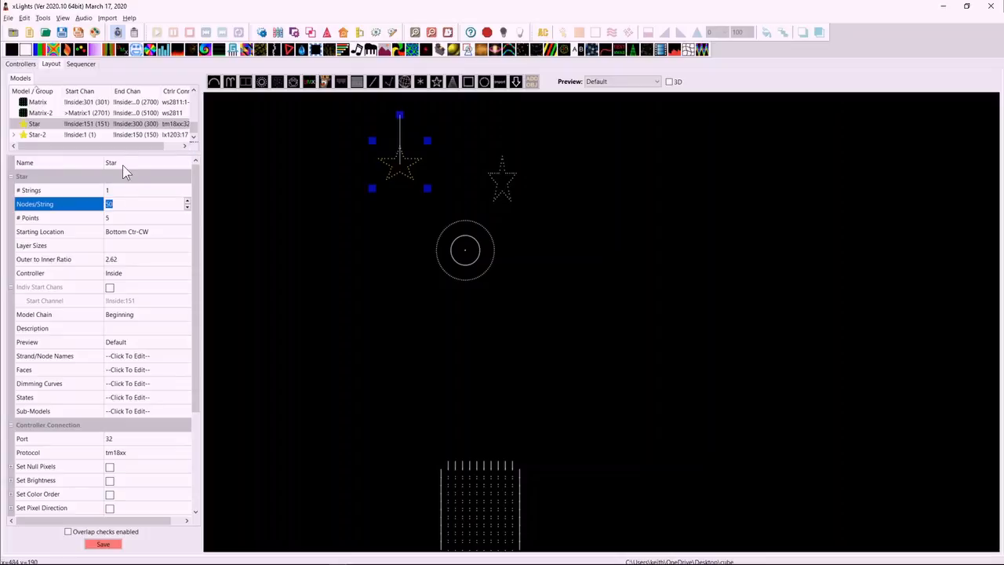
{"action": "left_click", "coordinate": [128, 163]}
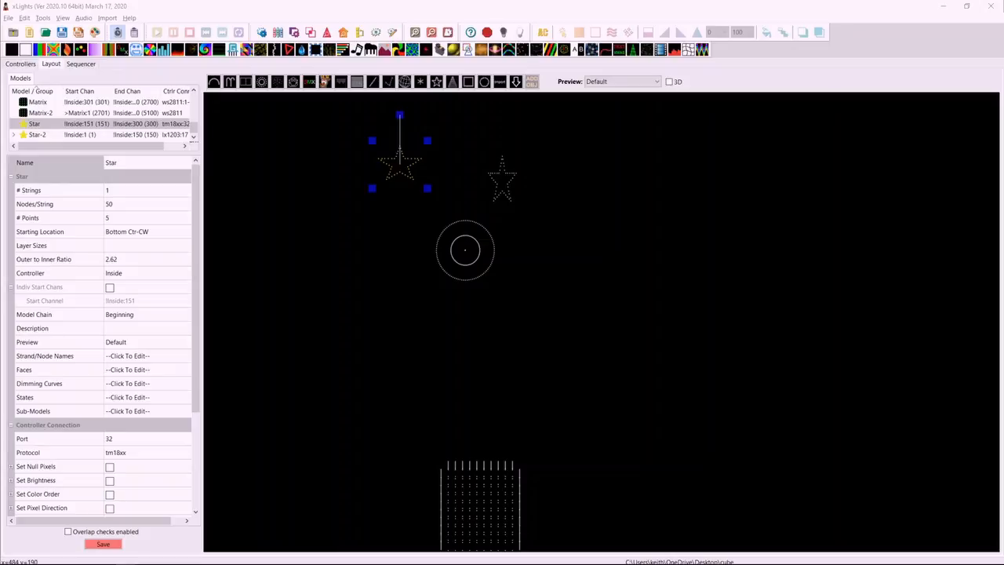
For the 2matrix-50 group, turn off showing model groups to add, and switch showing submodels off and back on.
{"action": "left_click", "coordinate": [37, 103]}
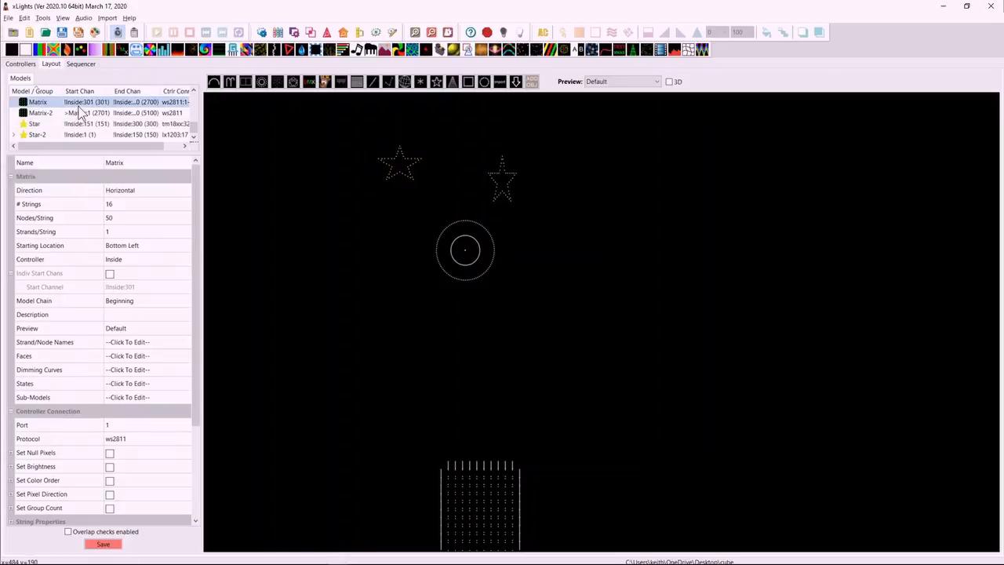
{"action": "left_click", "coordinate": [58, 113]}
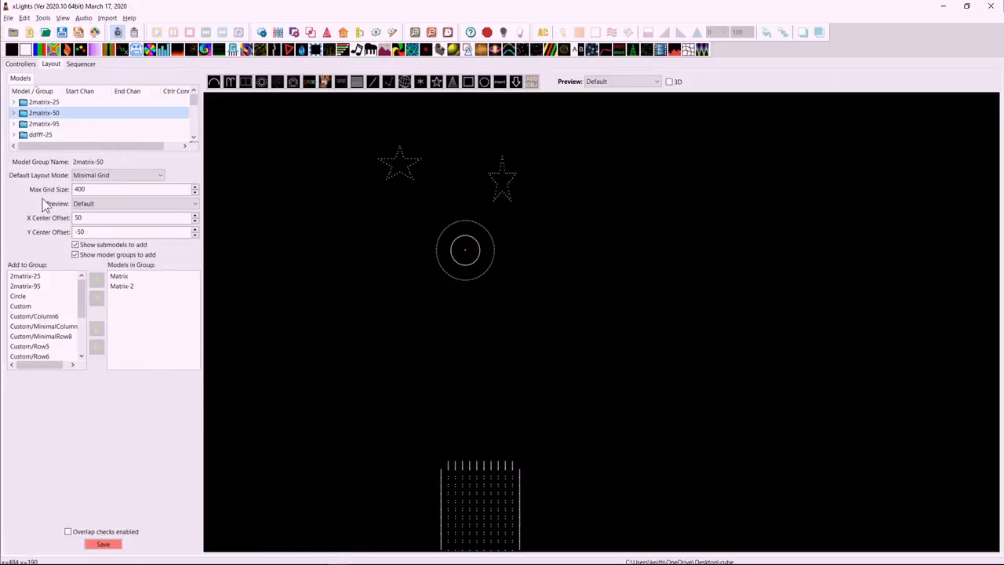
{"action": "left_click_drag", "start_coordinate": [81, 308], "coordinate": [88, 287]}
{"action": "left_click", "coordinate": [29, 277]}
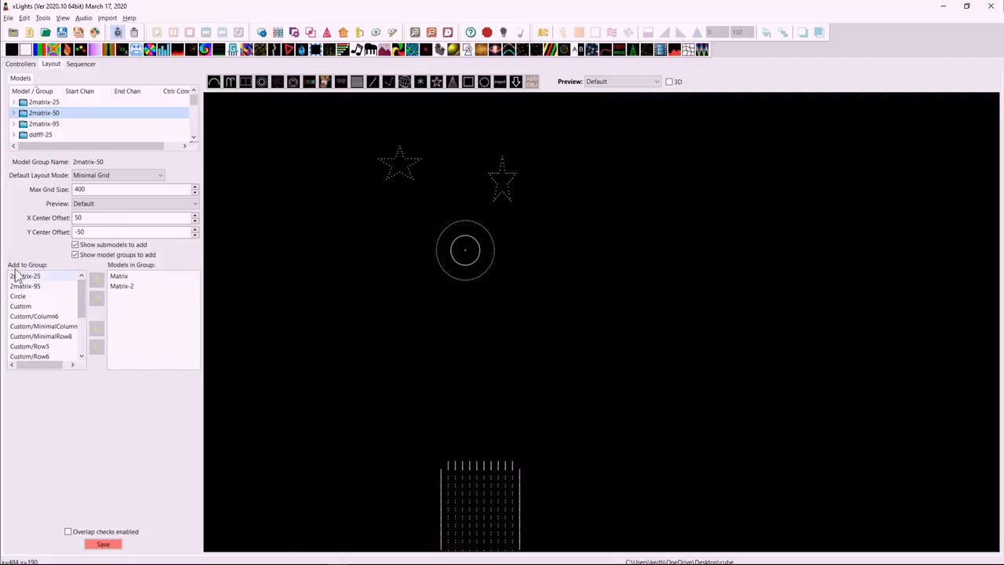
{"action": "left_click", "coordinate": [75, 255]}
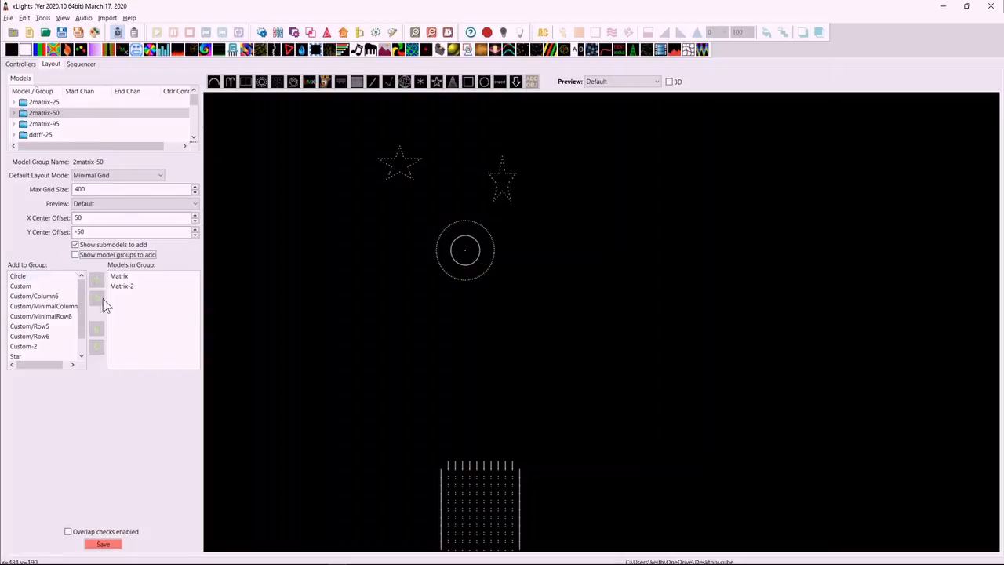
{"action": "left_click", "coordinate": [75, 246]}
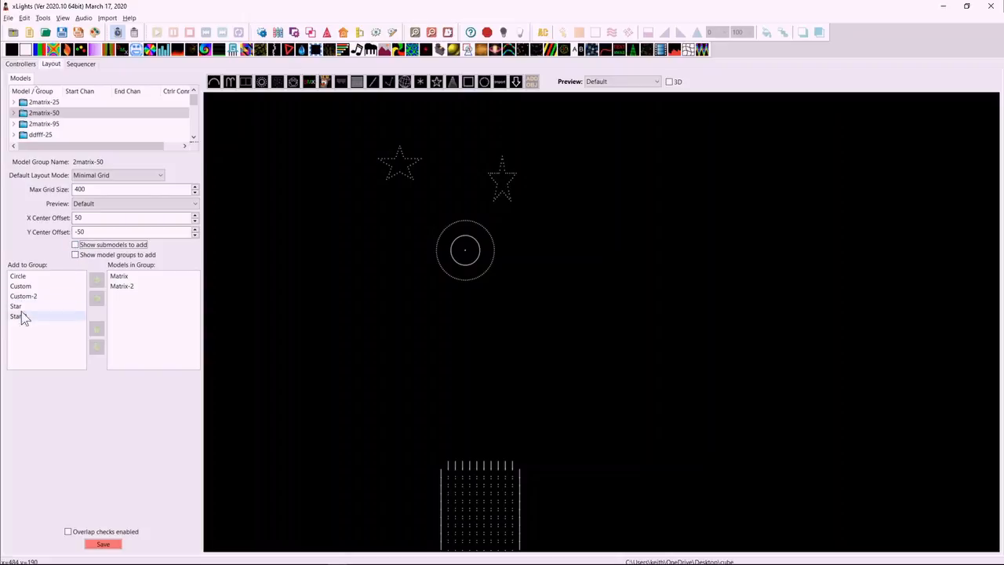
{"action": "left_click", "coordinate": [77, 246]}
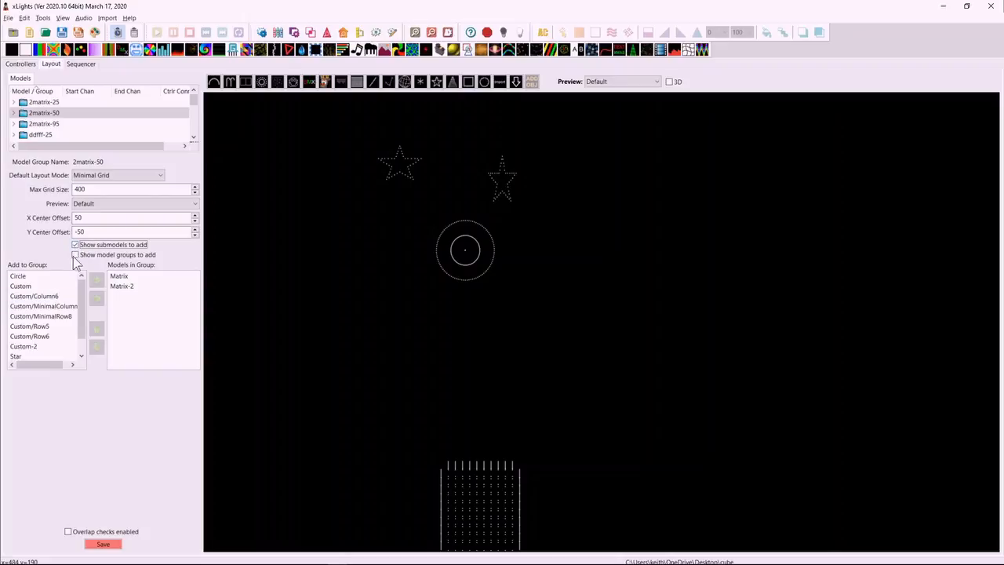
Examine the X and Y center offsets of the 2matrix-50 and 2matrix-25 groups.
{"action": "scroll", "coordinate": [73, 316], "scroll_direction": "down", "scroll_amount": 3}
{"action": "double_click", "coordinate": [80, 232]}
{"action": "key", "text": "BackSpace"}
{"action": "type", "text": "50"}
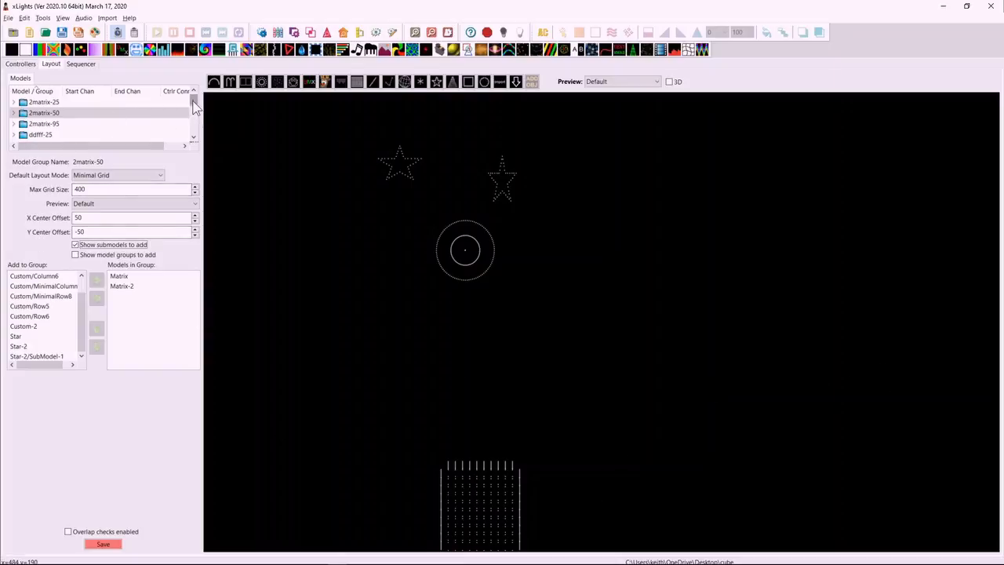
{"action": "left_click", "coordinate": [55, 103]}
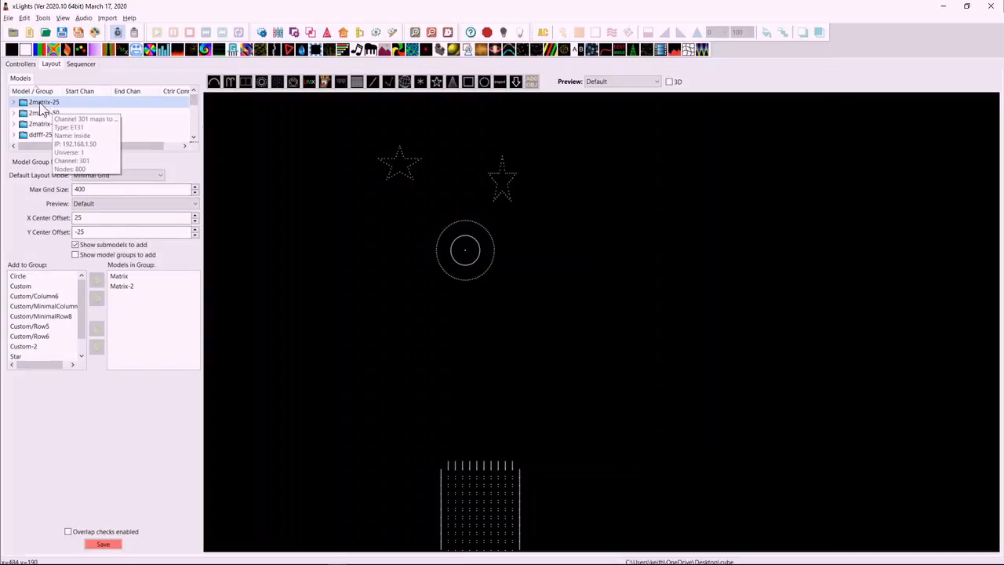
Locate the Matrix and Matrix-2 models in the layout preview and examine the center offsets of the 2matrix-25 group.
{"action": "left_click", "coordinate": [402, 403]}
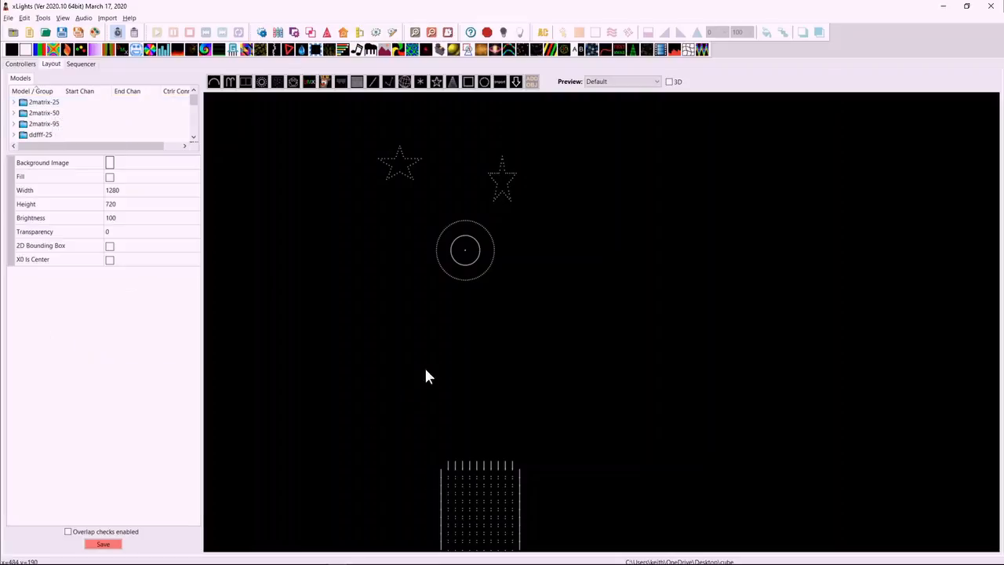
{"action": "scroll", "coordinate": [381, 343], "scroll_direction": "down", "scroll_amount": 5}
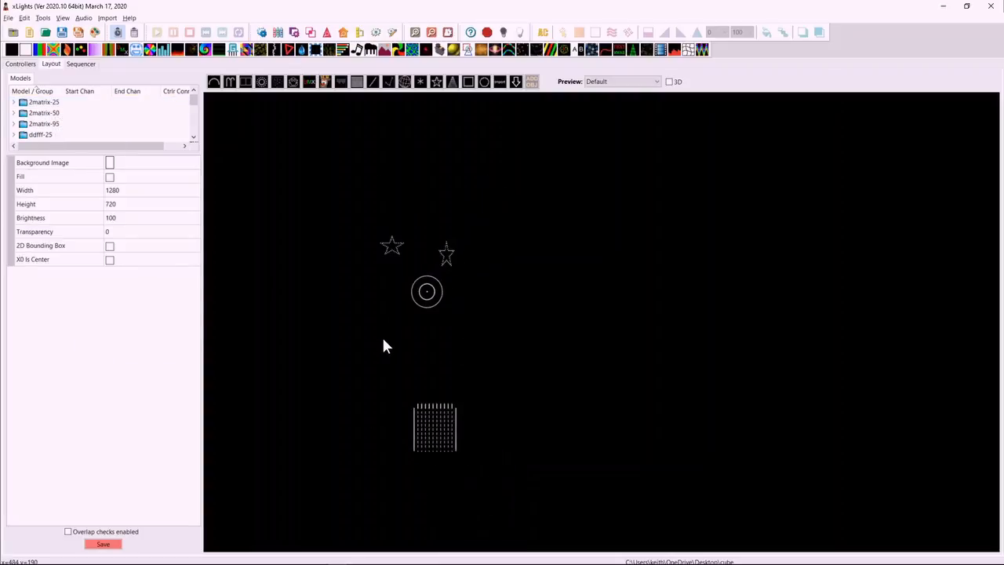
{"action": "scroll", "coordinate": [378, 348], "scroll_direction": "down", "scroll_amount": 1}
{"action": "left_click_drag", "start_coordinate": [310, 377], "coordinate": [422, 385]}
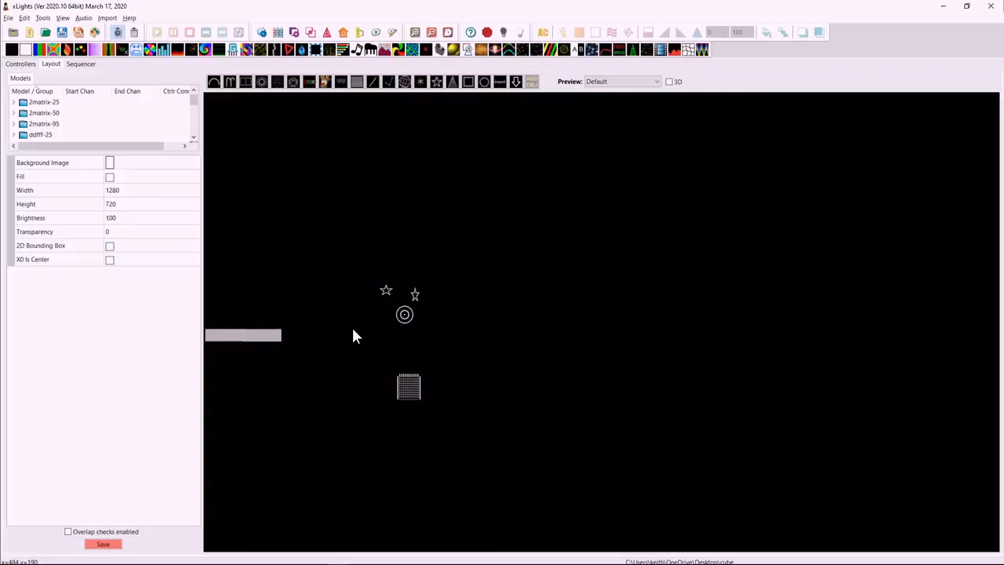
{"action": "left_click_drag", "start_coordinate": [351, 346], "coordinate": [641, 325]}
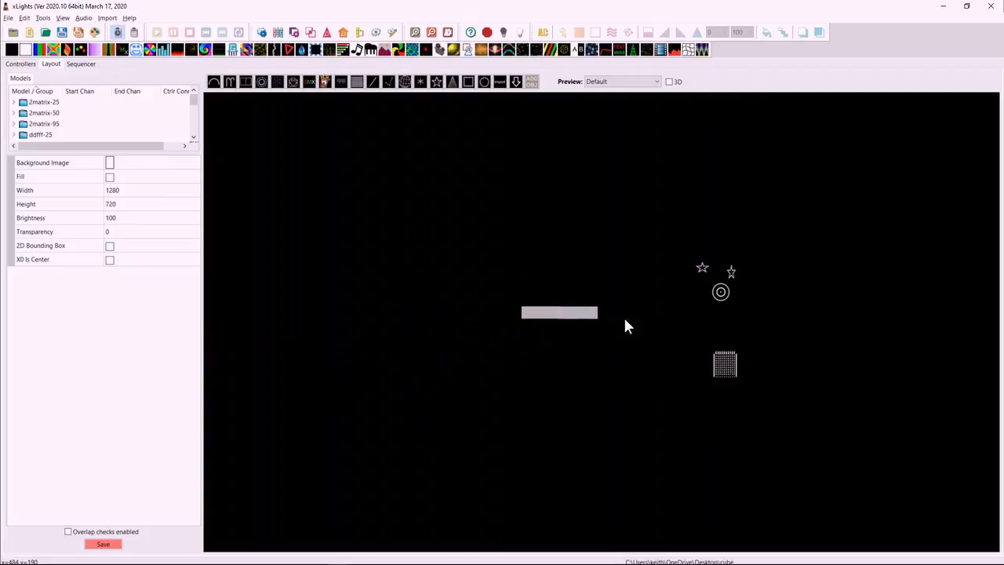
{"action": "left_click", "coordinate": [578, 313]}
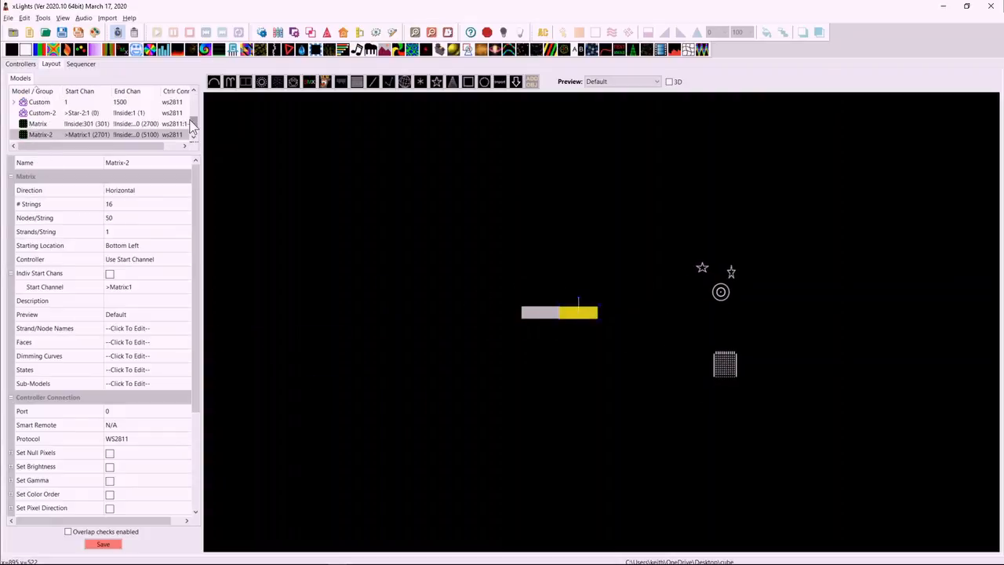
{"action": "left_click_drag", "start_coordinate": [193, 128], "coordinate": [193, 101]}
{"action": "left_click", "coordinate": [25, 102]}
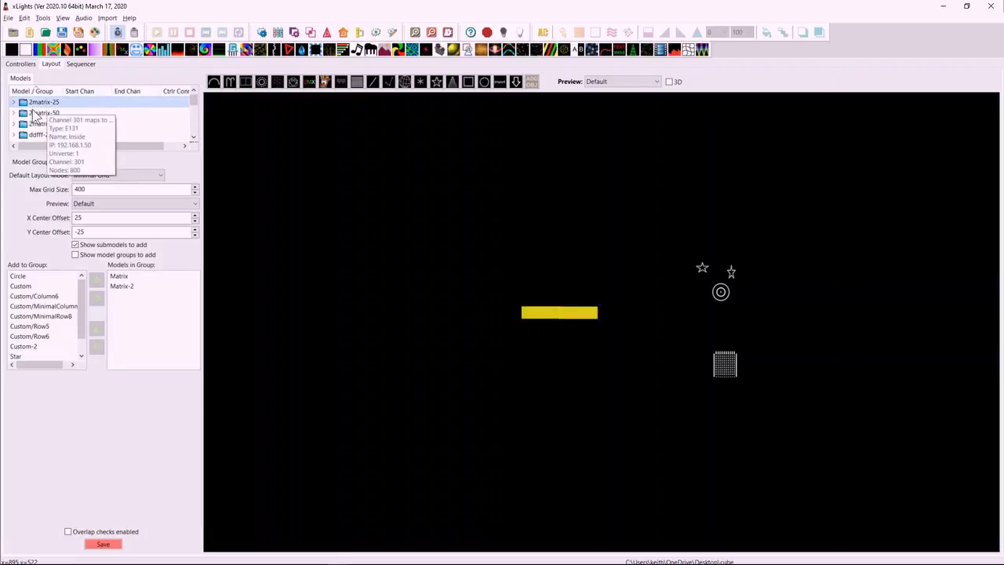
{"action": "left_click", "coordinate": [86, 221]}
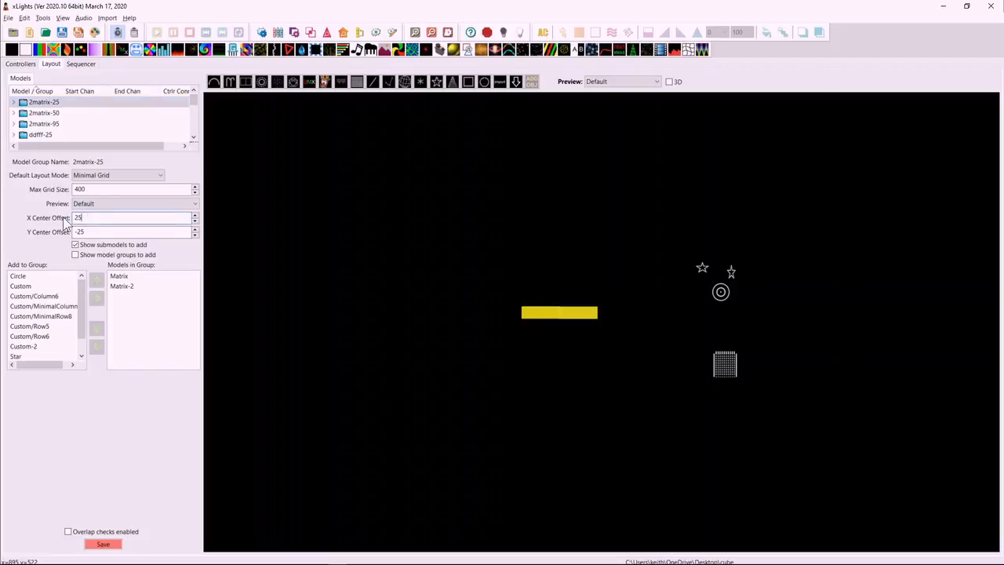
{"action": "left_click", "coordinate": [79, 233]}
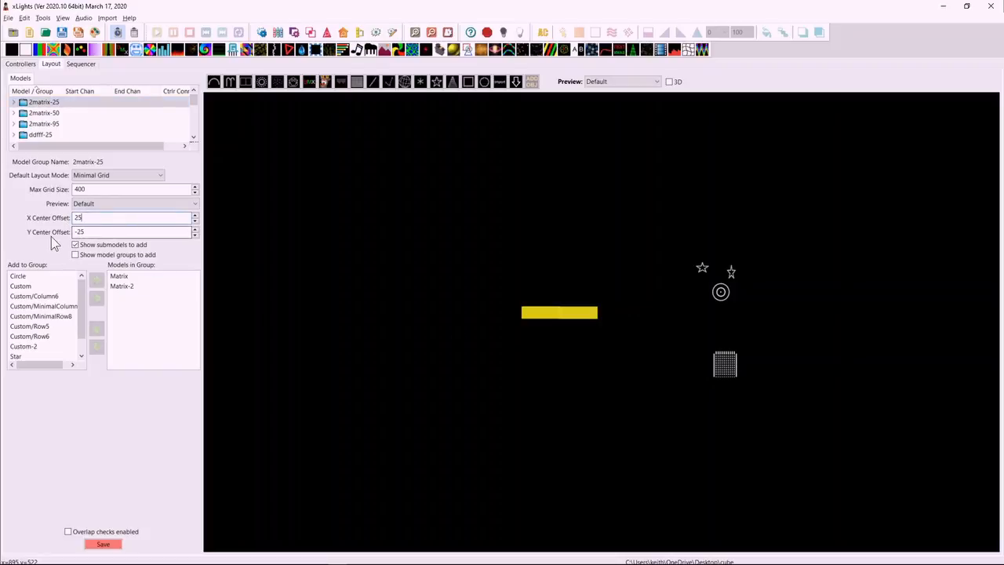
{"action": "left_click", "coordinate": [555, 320]}
{"action": "mouse_move", "coordinate": [542, 321]}
{"action": "left_mouse_down"}
{"action": "mouse_move", "coordinate": [522, 316]}
{"action": "mouse_move", "coordinate": [543, 314]}
{"action": "left_mouse_up"}
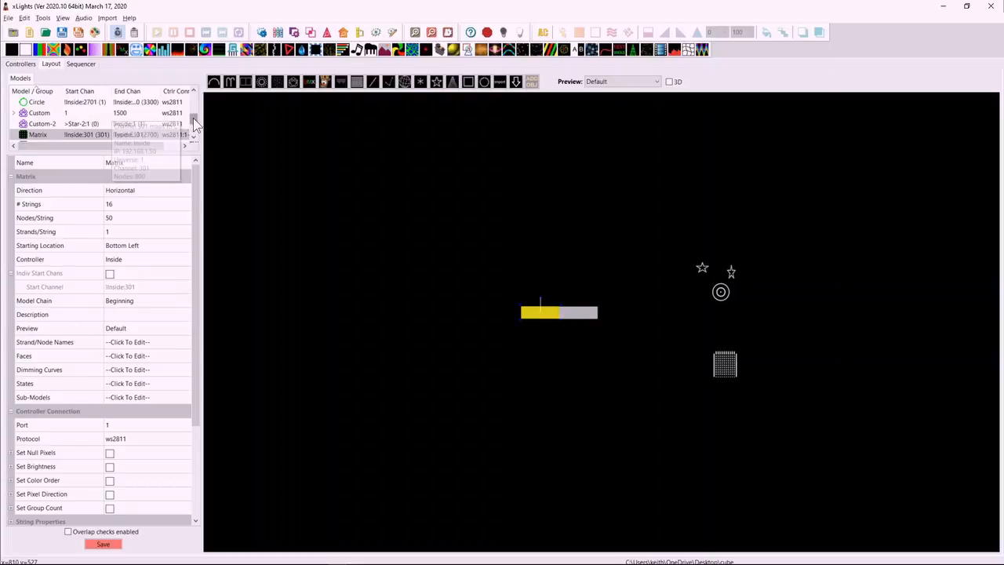
Set the 2matrix-25 group's X center offset to 500 and Y center offset to 1000.
{"action": "scroll", "coordinate": [170, 106], "scroll_direction": "up", "scroll_amount": 3}
{"action": "left_click", "coordinate": [117, 102]}
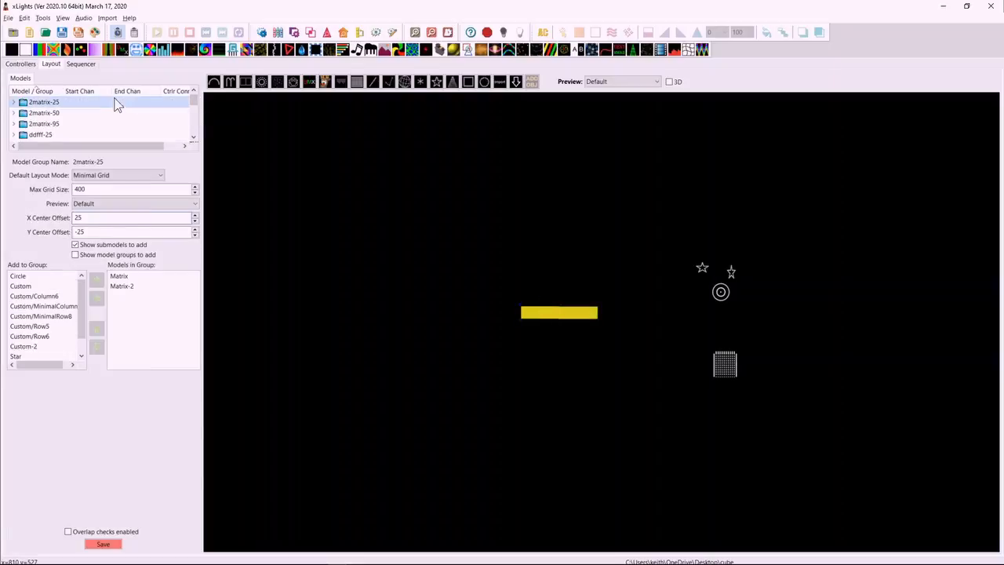
{"action": "double_click", "coordinate": [79, 218]}
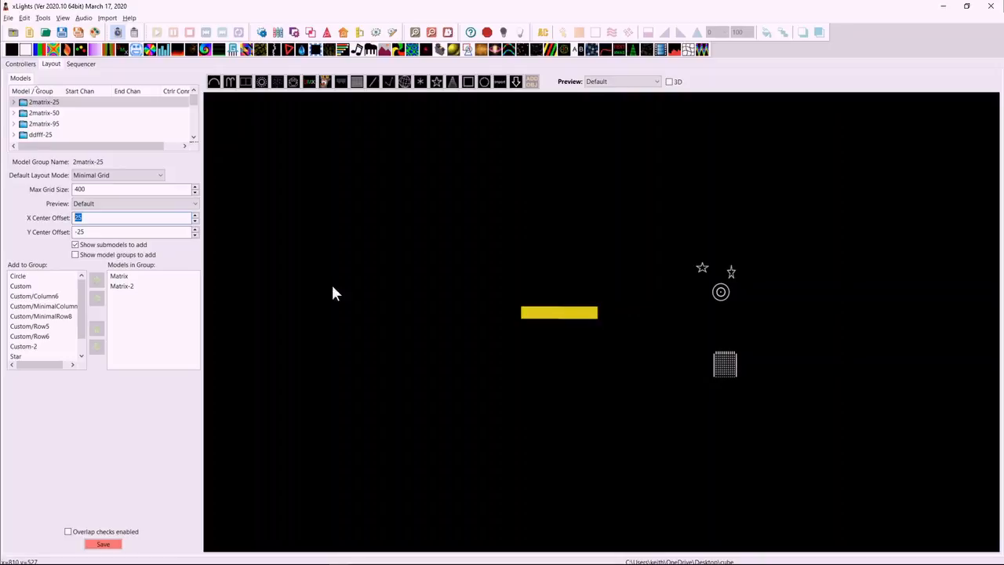
{"action": "type", "text": "500"}
{"action": "left_click_drag", "start_coordinate": [99, 233], "coordinate": [53, 241]}
{"action": "type", "text": "1000"}
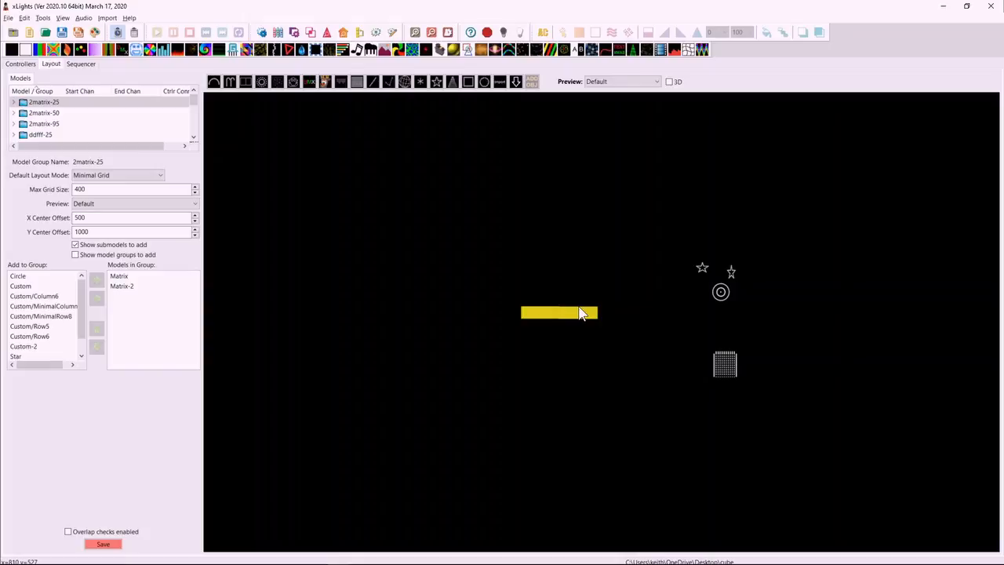
Rename the 2matrix-25 group as 2matrix-demo.
{"action": "left_click", "coordinate": [541, 263]}
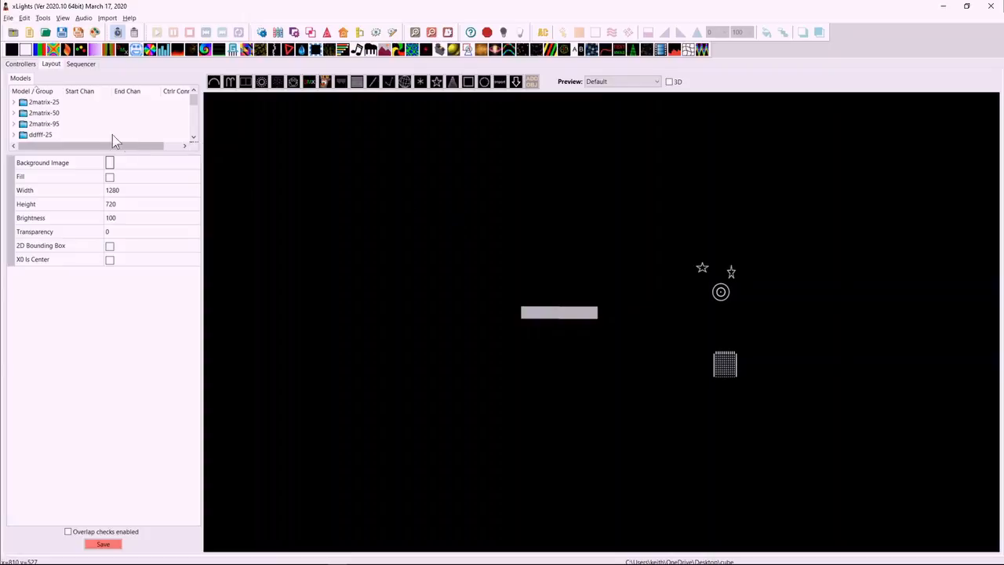
{"action": "left_click", "coordinate": [52, 104]}
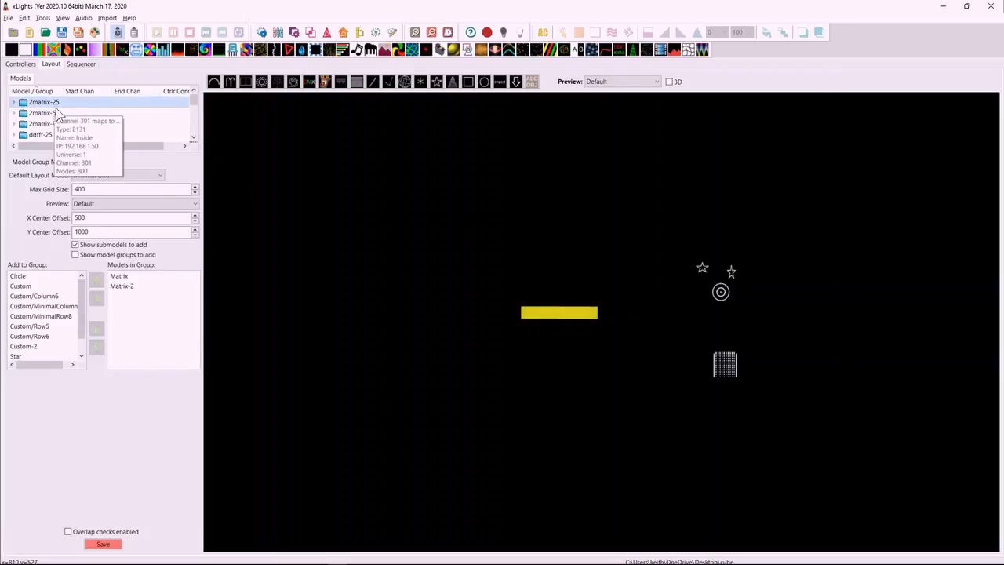
{"action": "right_click", "coordinate": [63, 112]}
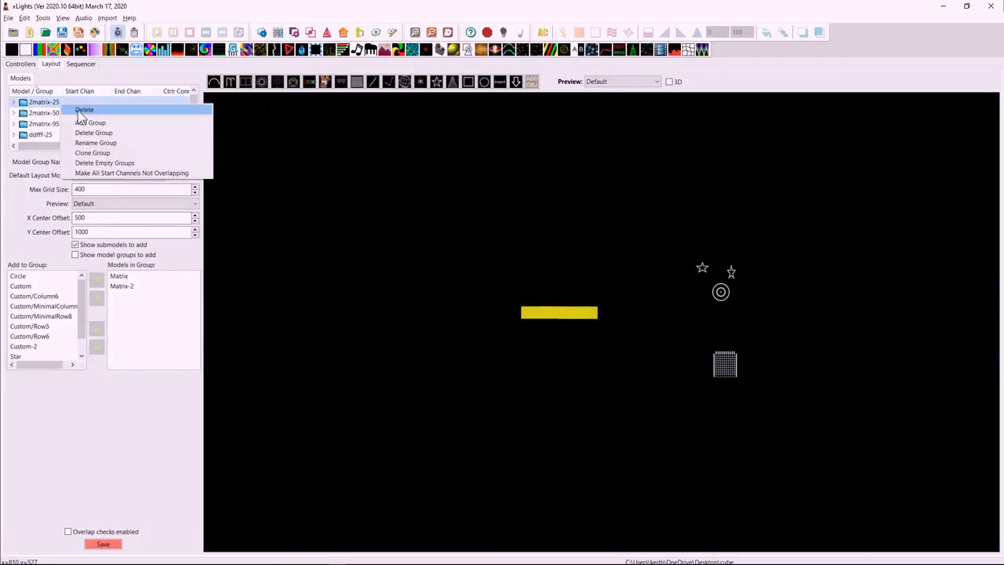
{"action": "left_click", "coordinate": [94, 140]}
{"action": "left_click", "coordinate": [83, 140]}
{"action": "type", "text": "demo"}
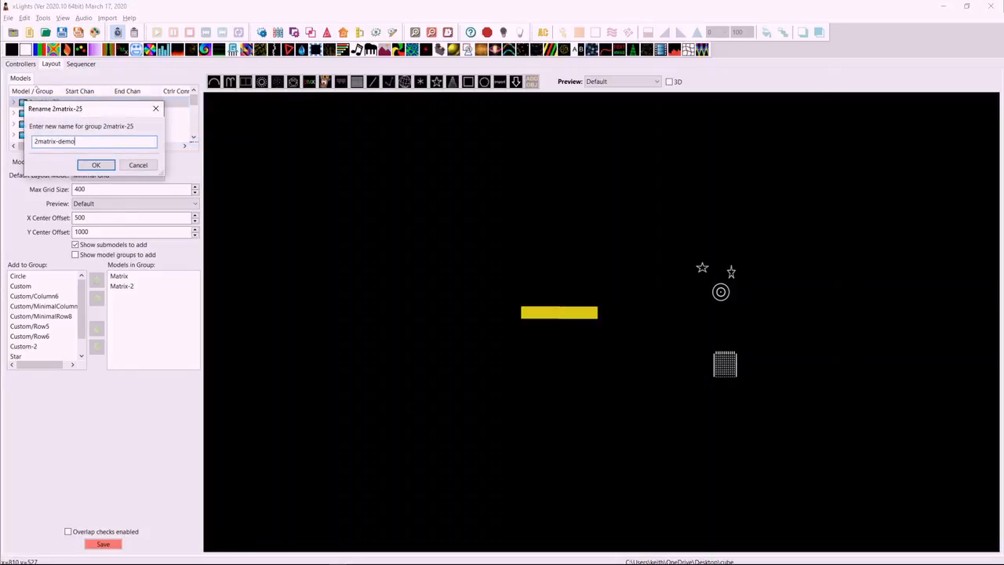
{"action": "key", "text": "Return"}
Create a group named demo2 from all the models in the layout.
{"action": "left_click", "coordinate": [634, 392]}
{"action": "left_click_drag", "start_coordinate": [442, 175], "coordinate": [887, 470]}
{"action": "right_click", "coordinate": [726, 362]}
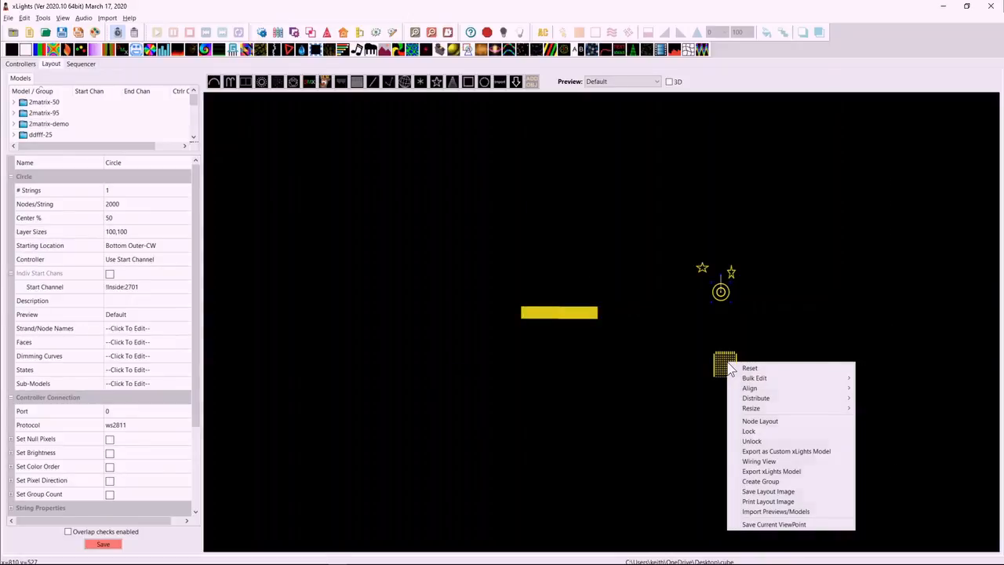
{"action": "left_click", "coordinate": [762, 482]}
{"action": "type", "text": "demo2"}
{"action": "key", "text": "Return"}
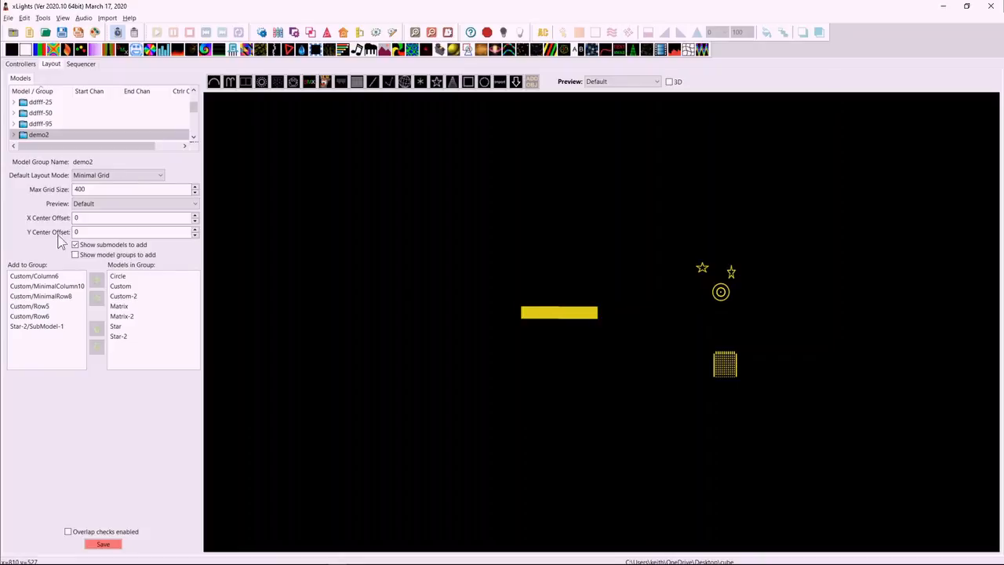
Set the demo2 group's X center offset to 900 and Y center offset to 500, and save the layout.
{"action": "double_click", "coordinate": [101, 217]}
{"action": "type", "text": "90"}
{"action": "left_click", "coordinate": [83, 232]}
{"action": "left_click_drag", "start_coordinate": [82, 232], "coordinate": [61, 231]}
{"action": "left_click", "coordinate": [103, 541]}
Create a new sequence without choosing the wizard's musical sequence or animation options.
{"action": "left_click", "coordinate": [31, 33]}
{"action": "left_click", "coordinate": [518, 312]}
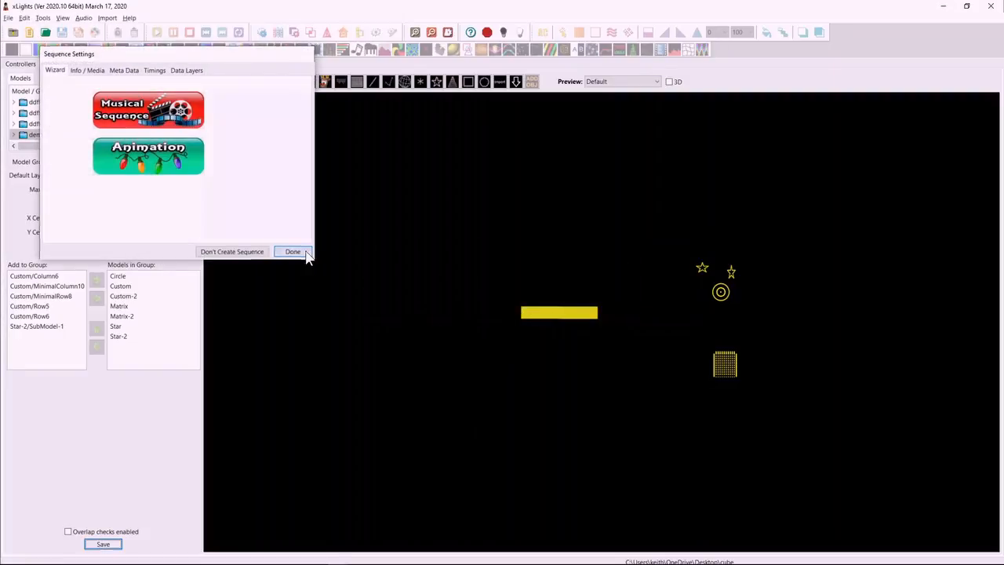
{"action": "left_click", "coordinate": [304, 253]}
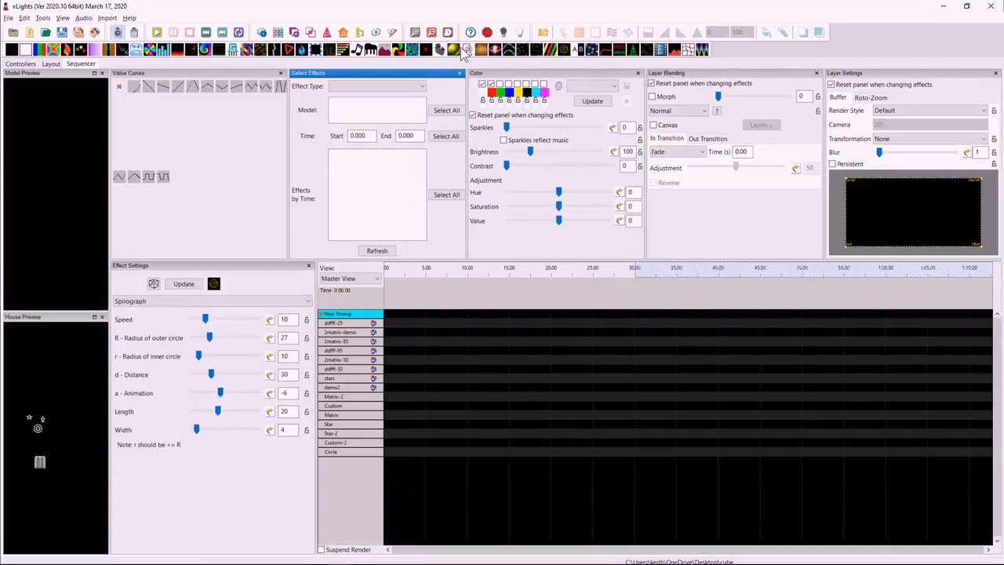
Add a Pinwheel effect with thickness 100 and blue as third colour to 2matrix-demo at about 4 seconds.
{"action": "left_click", "coordinate": [412, 49]}
{"action": "left_click", "coordinate": [500, 83]}
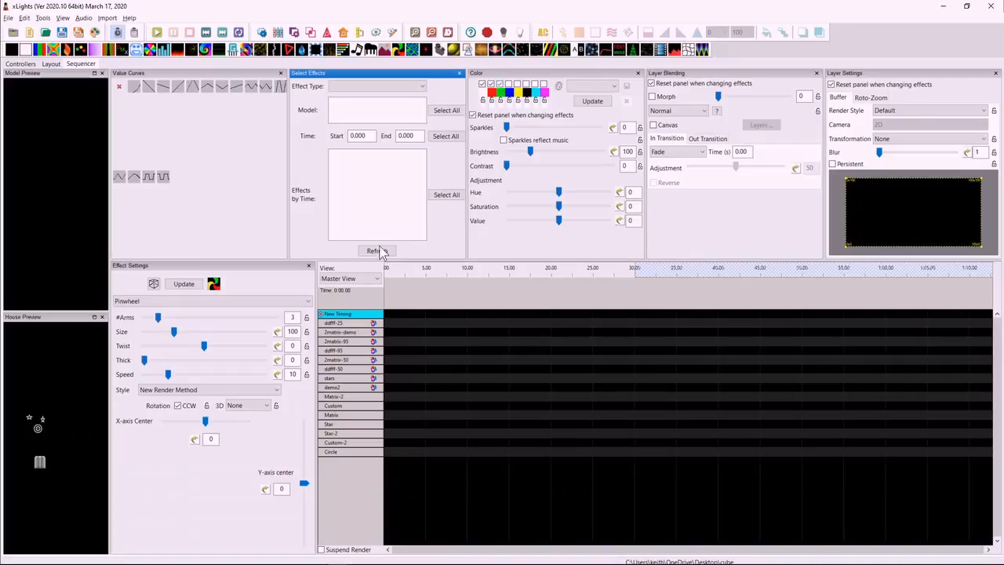
{"action": "left_click_drag", "start_coordinate": [142, 364], "coordinate": [267, 361]}
{"action": "left_click_drag", "start_coordinate": [405, 55], "coordinate": [423, 333]}
{"action": "left_click_drag", "start_coordinate": [421, 332], "coordinate": [420, 333]}
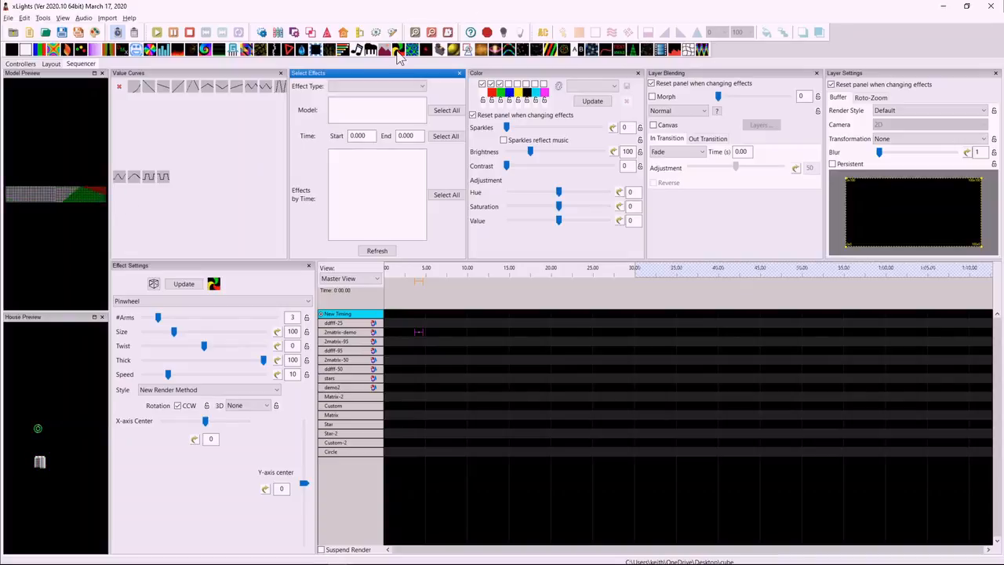
Add a Pinwheel effect to demo2 lasting from 7.1 to 13.35 seconds and set its speed to 2.
{"action": "left_click_drag", "start_coordinate": [400, 51], "coordinate": [444, 388]}
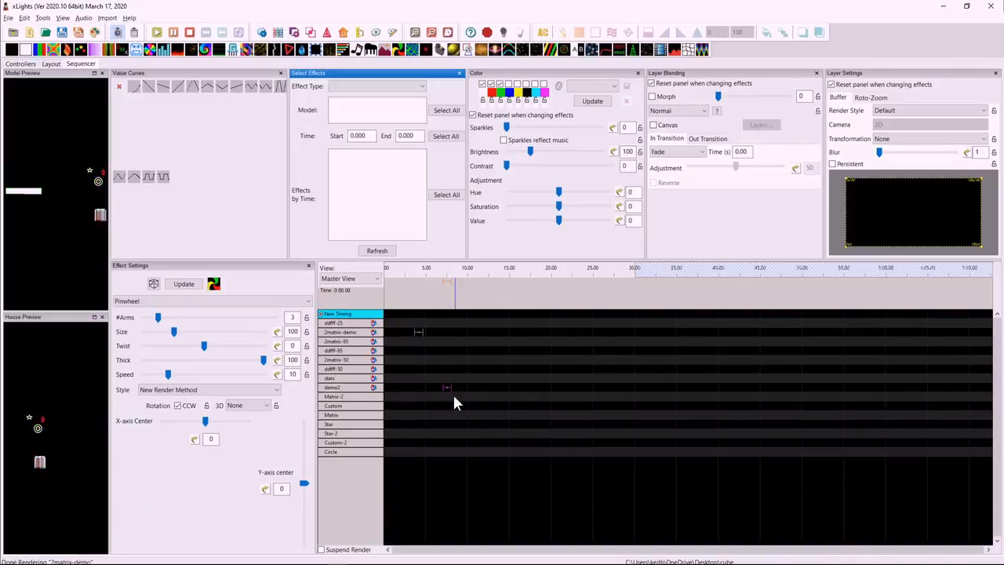
{"action": "left_click_drag", "start_coordinate": [447, 387], "coordinate": [496, 387]}
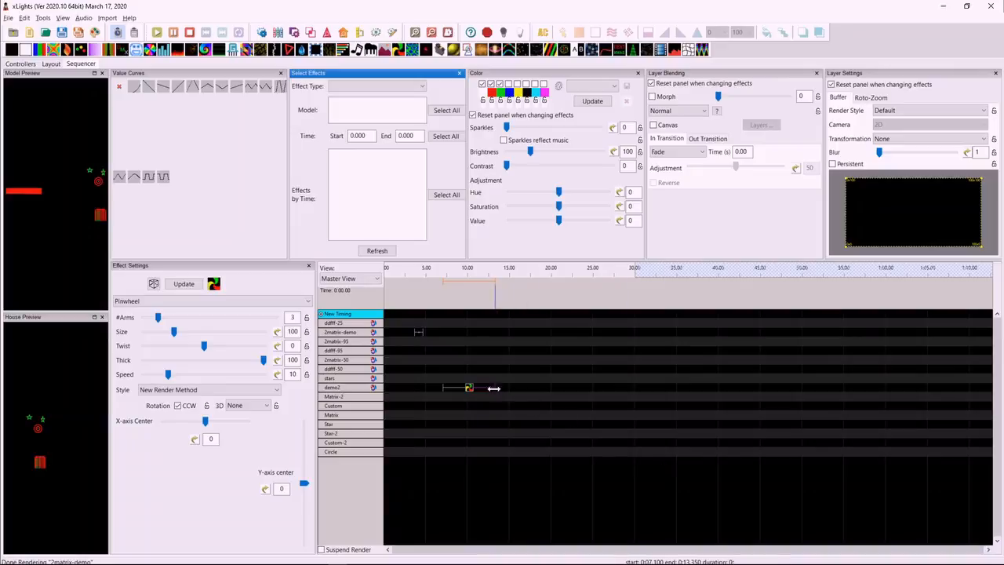
{"action": "left_click_drag", "start_coordinate": [167, 374], "coordinate": [148, 378]}
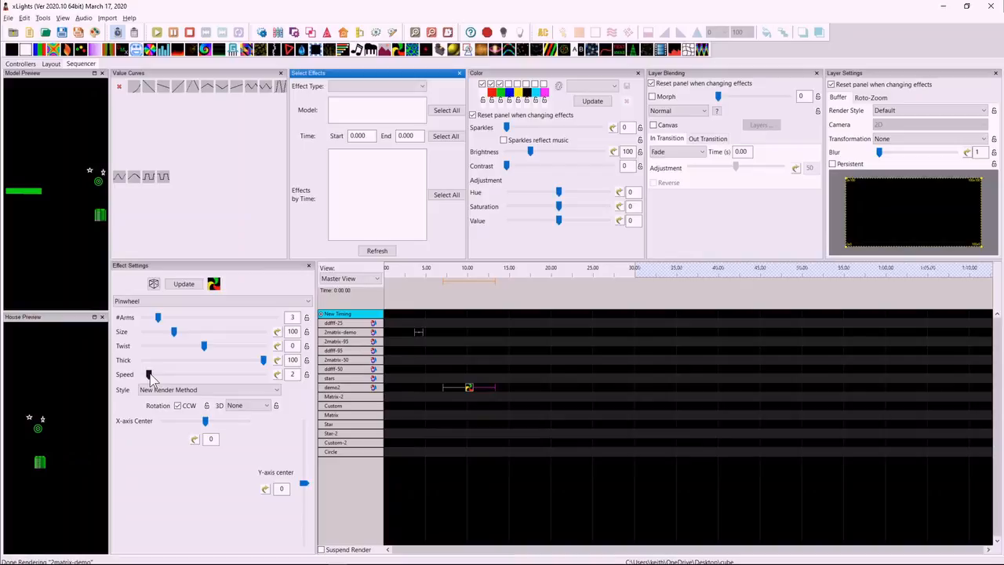
In the layout, try Grid as per preview as demo2's default layout mode, and switch it back to Minimal Grid.
{"action": "left_click", "coordinate": [51, 64]}
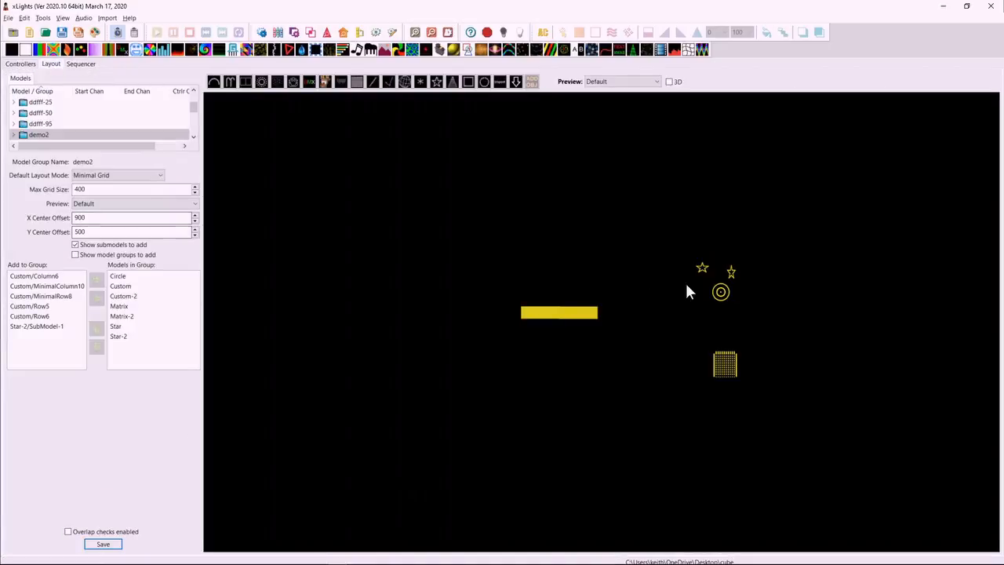
{"action": "left_click", "coordinate": [91, 218]}
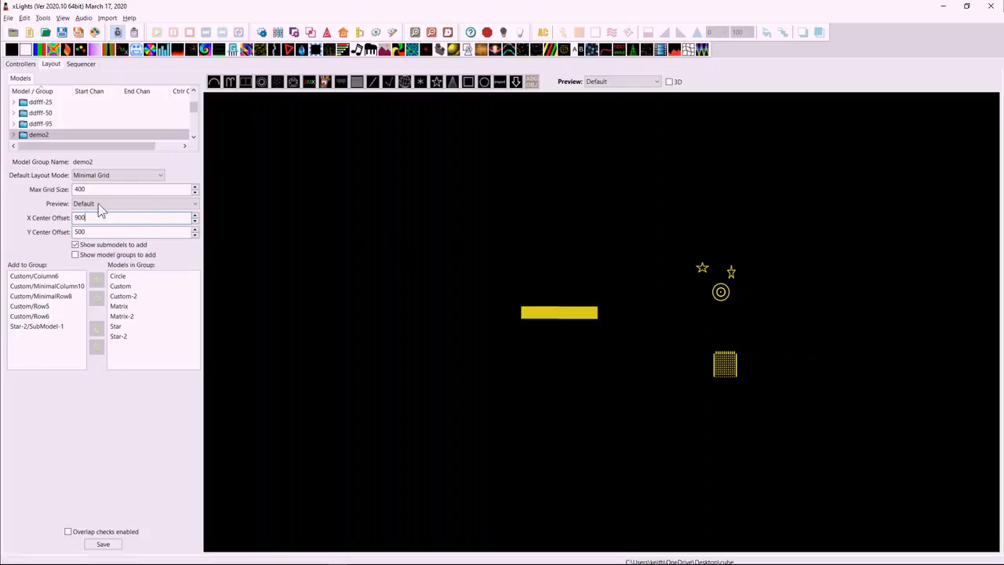
{"action": "left_click", "coordinate": [91, 176]}
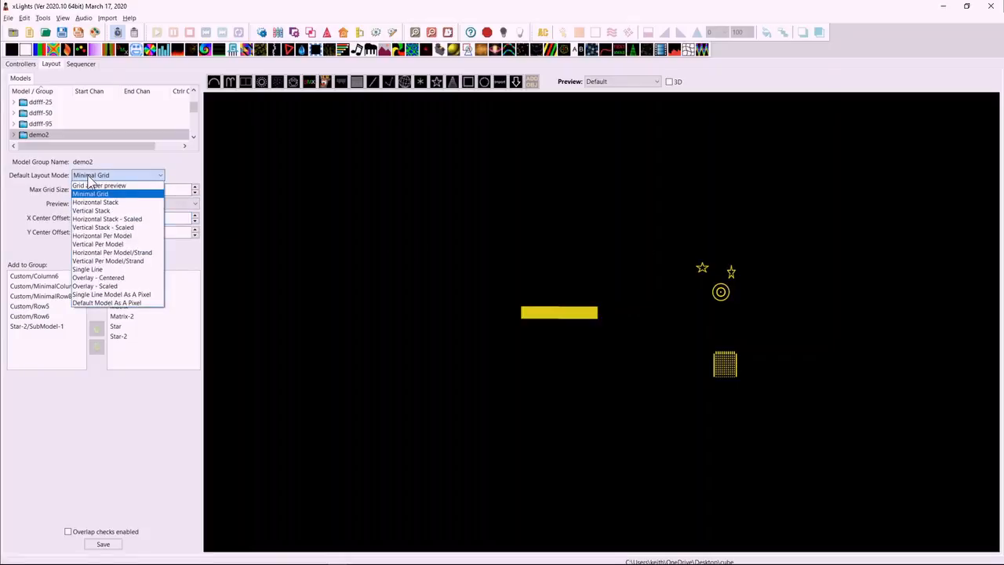
{"action": "left_click", "coordinate": [93, 185]}
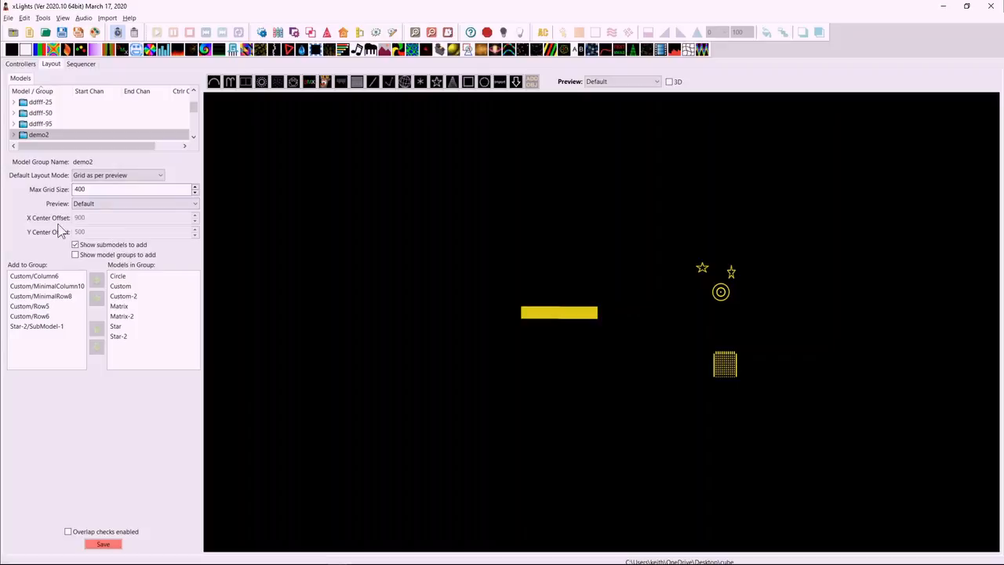
{"action": "left_click", "coordinate": [95, 175]}
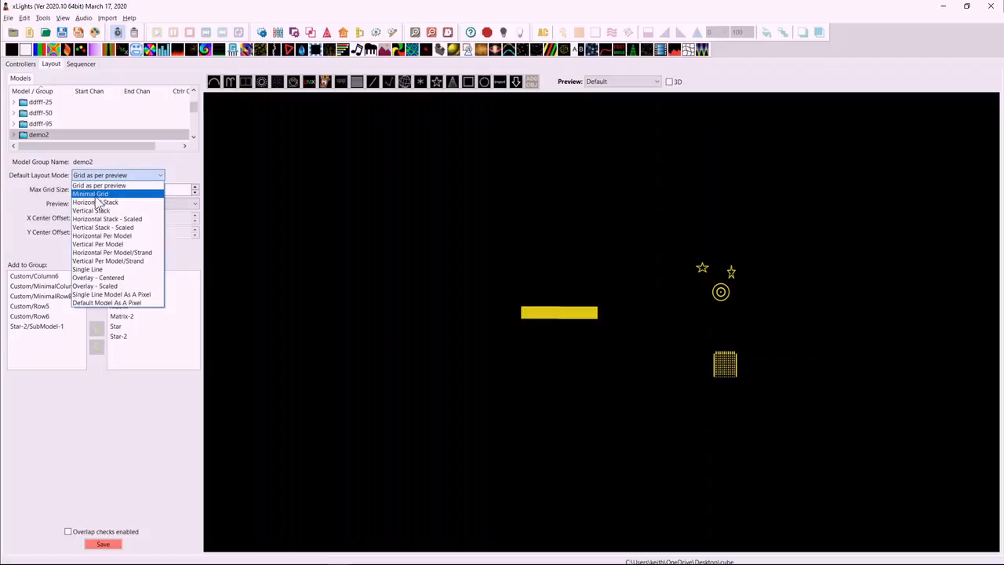
{"action": "left_click", "coordinate": [94, 195]}
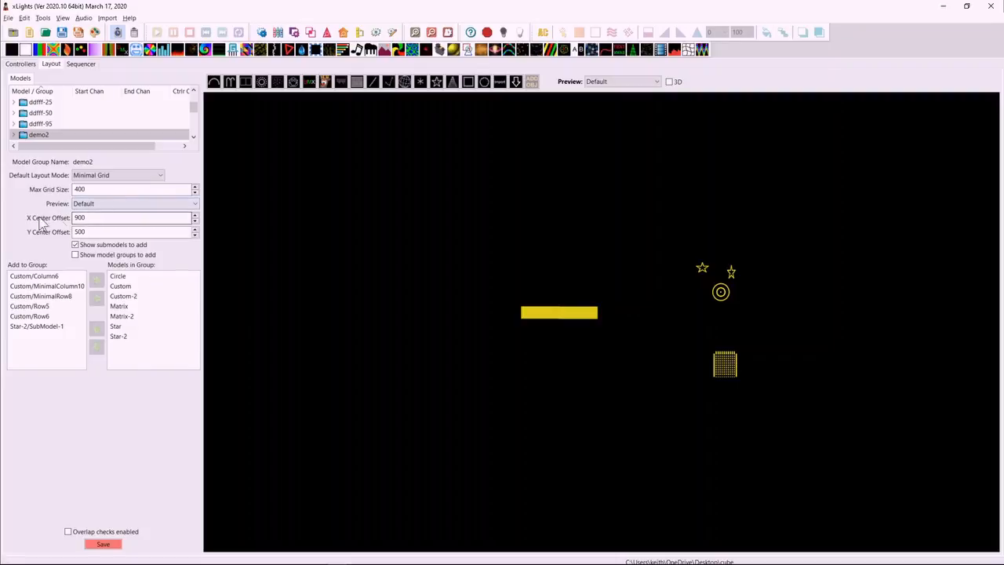
{"action": "left_click", "coordinate": [84, 231]}
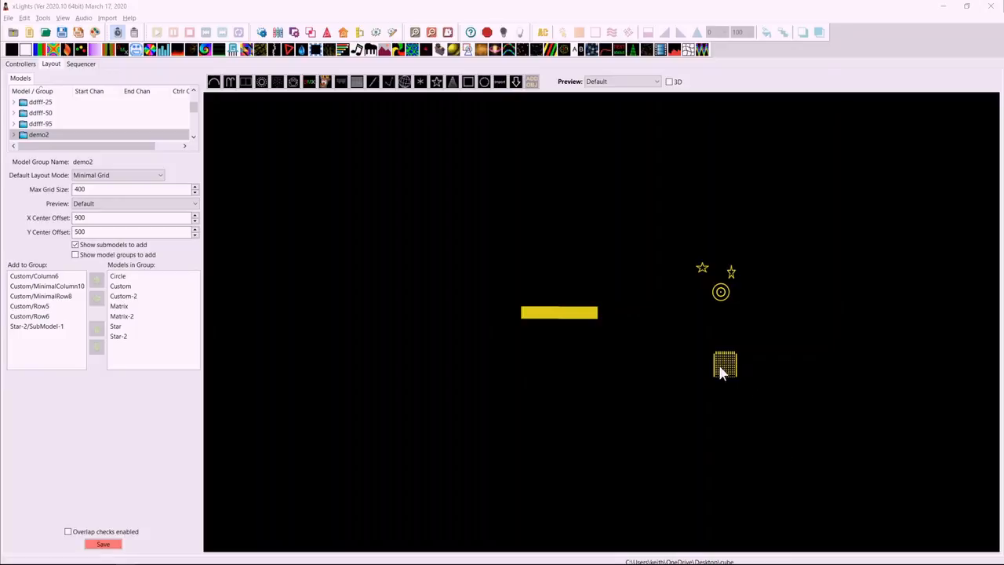
Move the Custom model to just below and left of the matrices and show the layout preview in 3D.
{"action": "left_click_drag", "start_coordinate": [724, 368], "coordinate": [493, 375]}
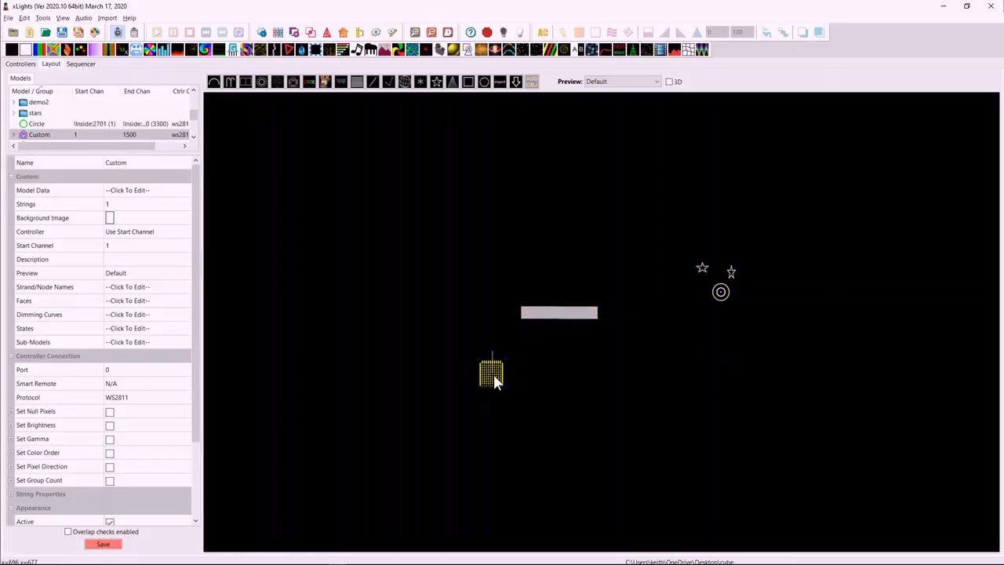
{"action": "left_click", "coordinate": [669, 82]}
{"action": "left_click_drag", "start_coordinate": [463, 337], "coordinate": [451, 313]}
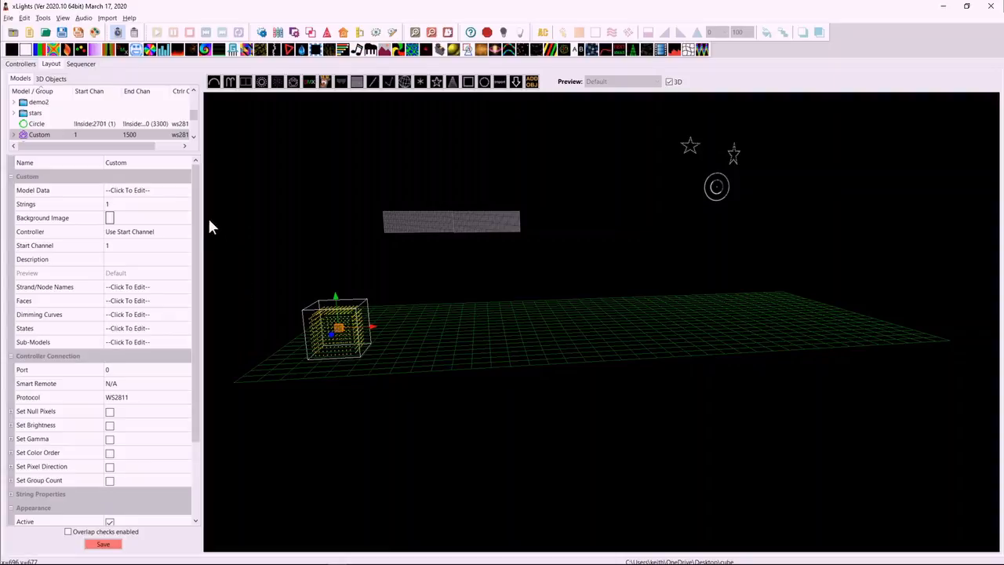
Open the Custom model's data and examine its successive depth layers.
{"action": "left_click", "coordinate": [174, 192]}
{"action": "left_click", "coordinate": [185, 191]}
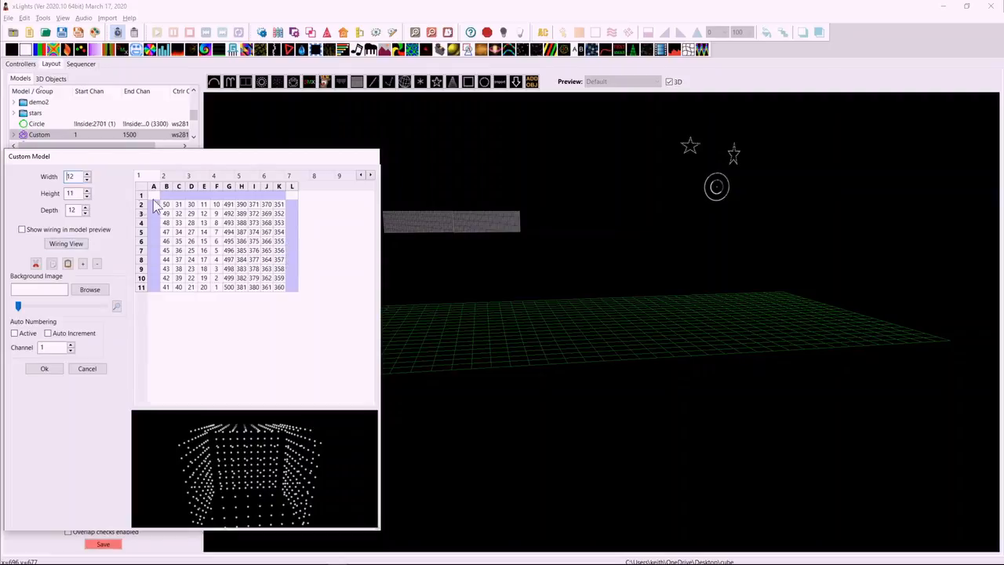
{"action": "left_click", "coordinate": [166, 176]}
{"action": "left_click", "coordinate": [189, 176]}
{"action": "left_click", "coordinate": [218, 176]}
{"action": "left_click", "coordinate": [240, 177]}
{"action": "left_click", "coordinate": [265, 176]}
{"action": "left_click", "coordinate": [289, 176]}
{"action": "left_click", "coordinate": [315, 177]}
{"action": "left_click", "coordinate": [341, 176]}
{"action": "left_click", "coordinate": [152, 177]}
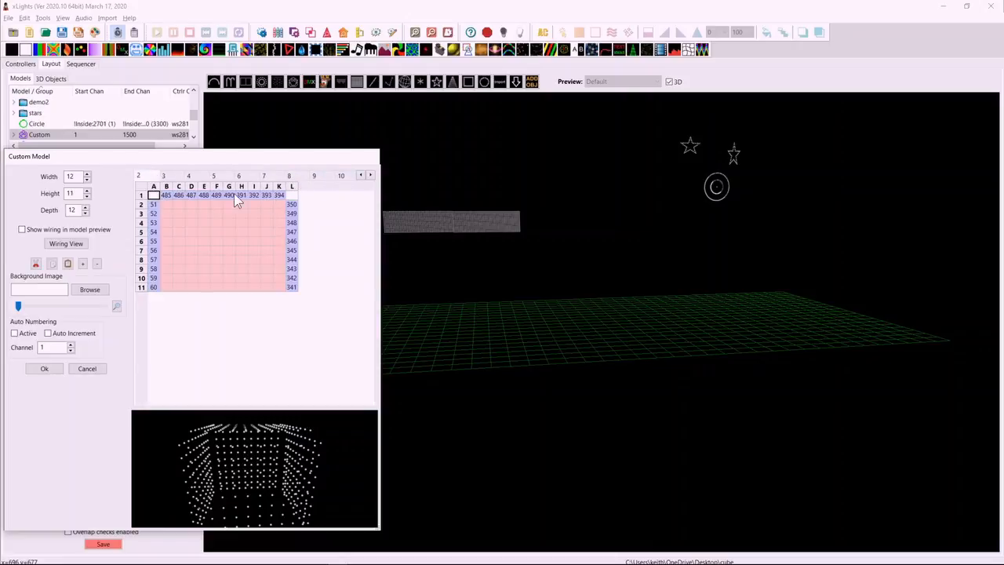
Examine the options for creating submodels from rows, using row 1 and row 11 on the first two layers.
{"action": "right_click", "coordinate": [142, 200]}
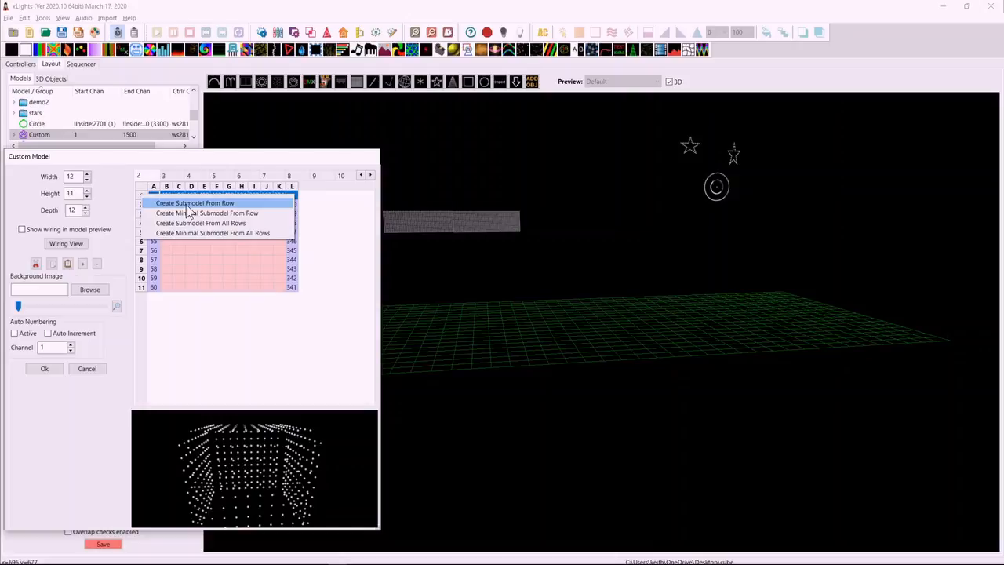
{"action": "left_click", "coordinate": [340, 219]}
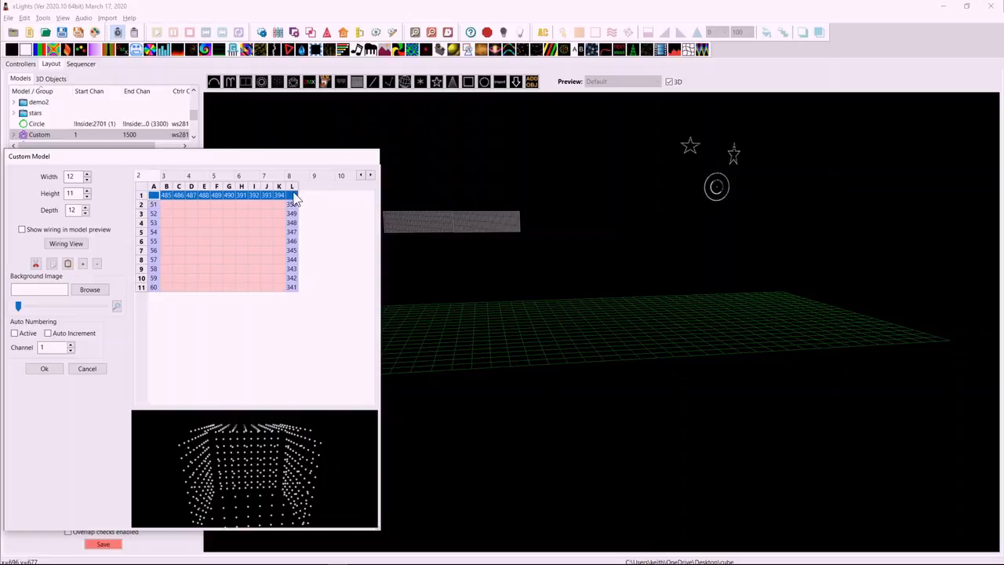
{"action": "left_click", "coordinate": [143, 176]}
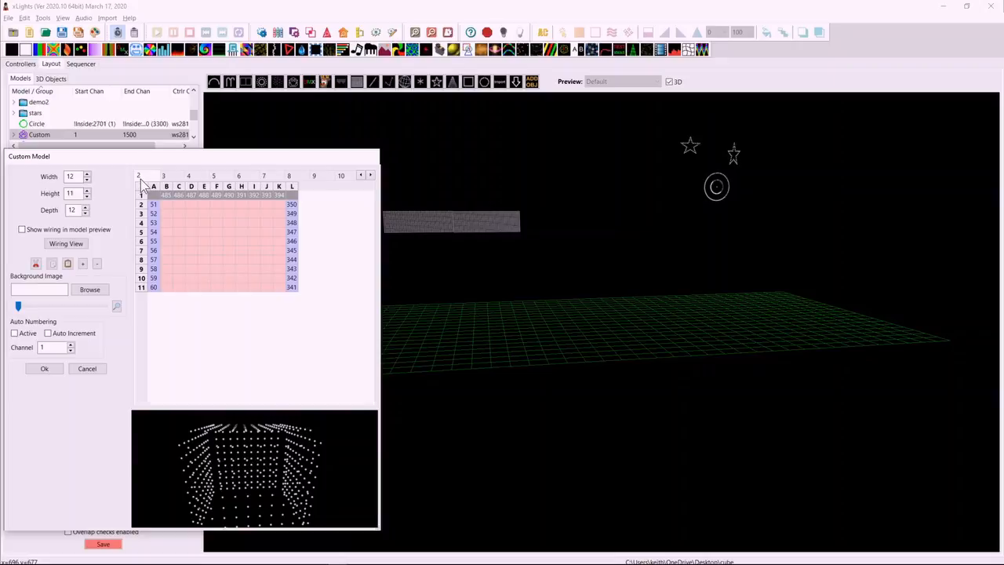
{"action": "left_click", "coordinate": [360, 175]}
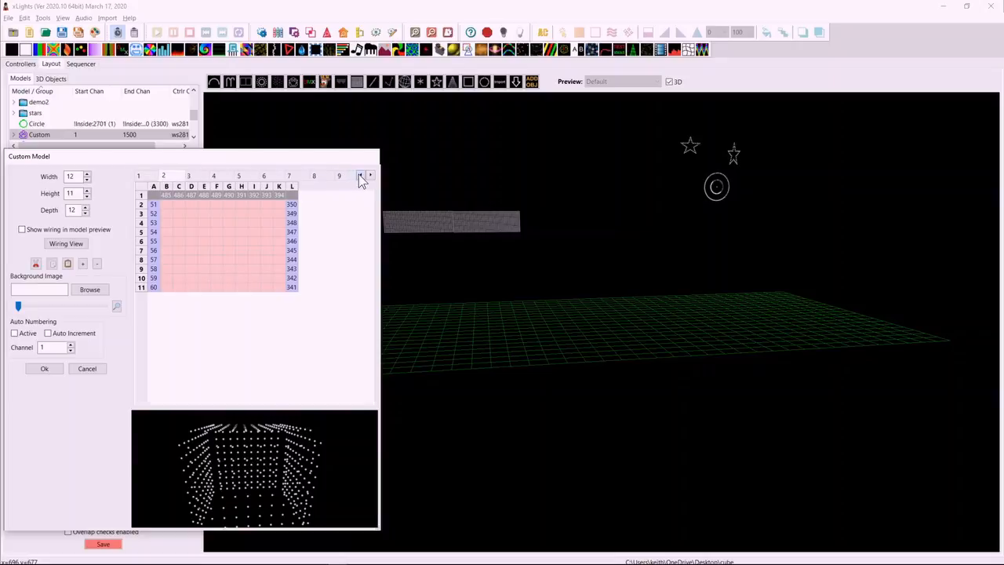
{"action": "left_click", "coordinate": [139, 176]}
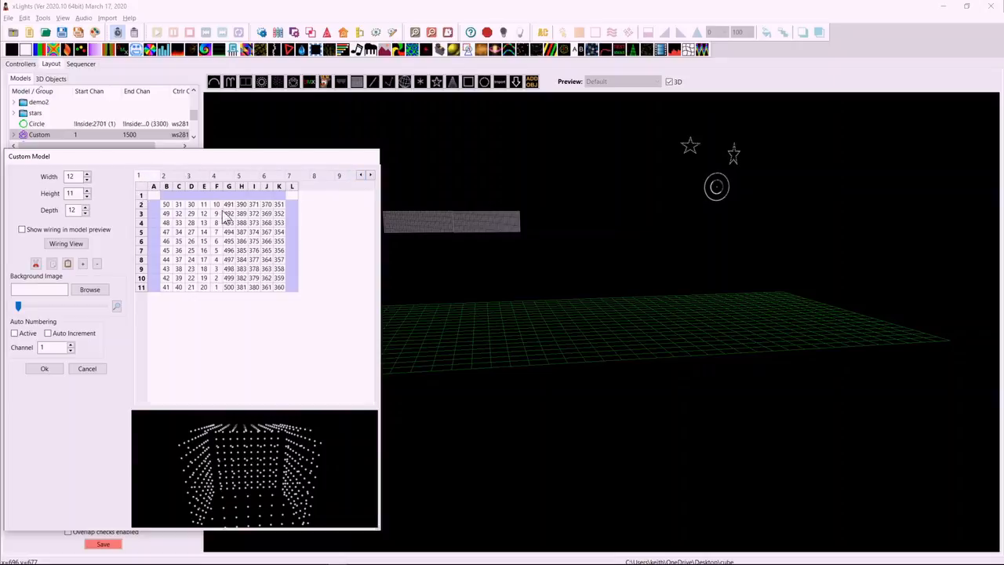
{"action": "left_click", "coordinate": [164, 178]}
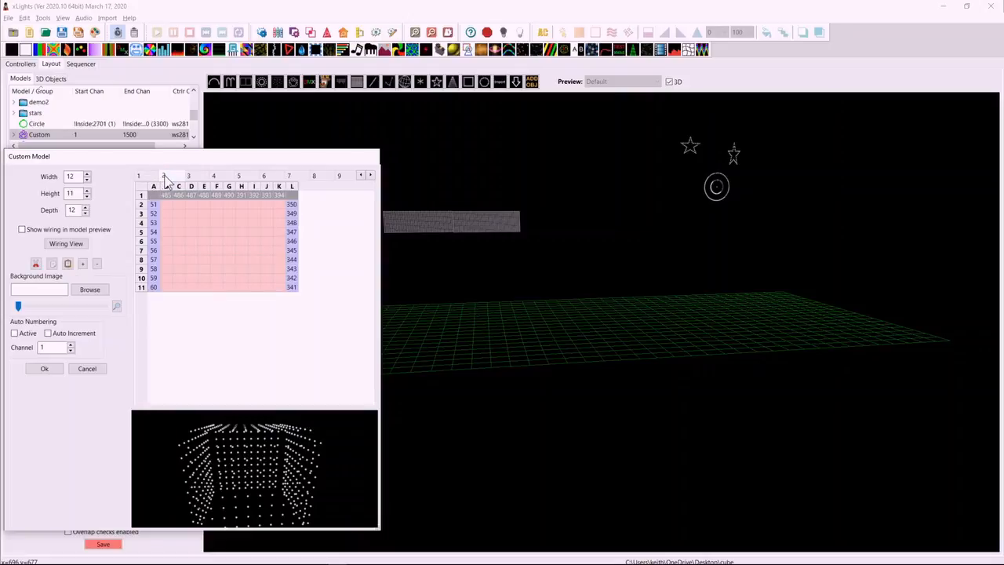
{"action": "left_click", "coordinate": [149, 180]}
{"action": "right_click", "coordinate": [141, 196]}
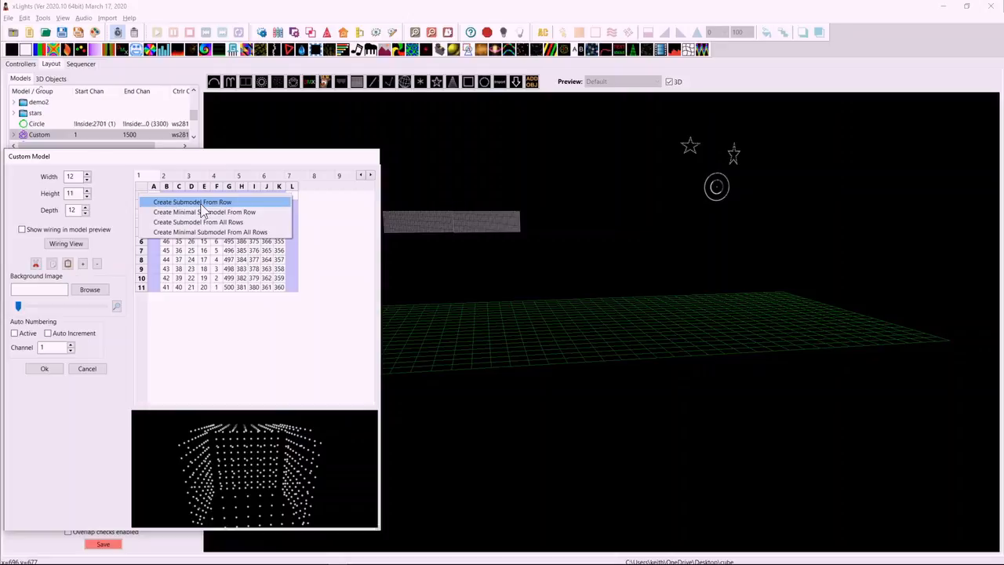
{"action": "left_click", "coordinate": [140, 288]}
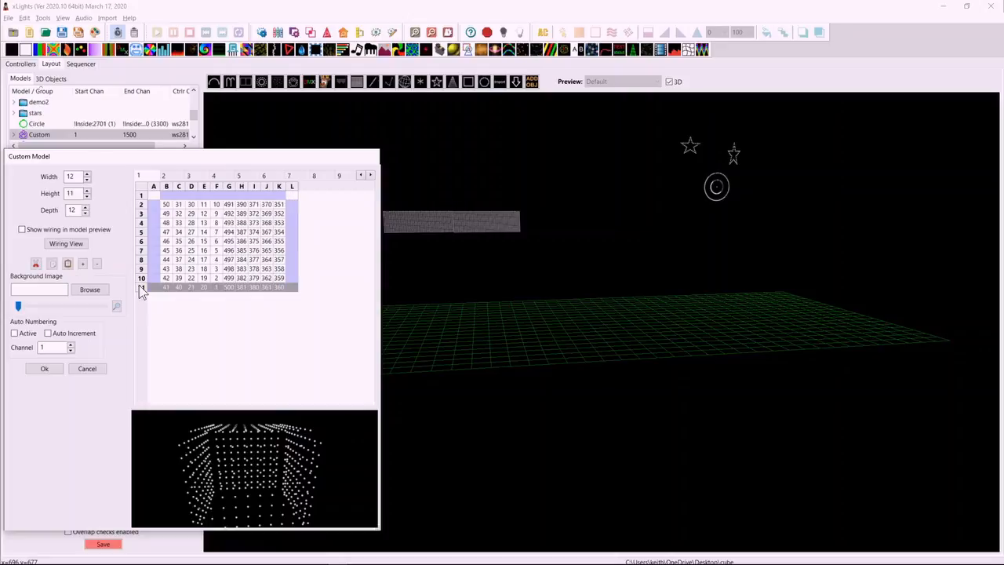
{"action": "right_click", "coordinate": [141, 288]}
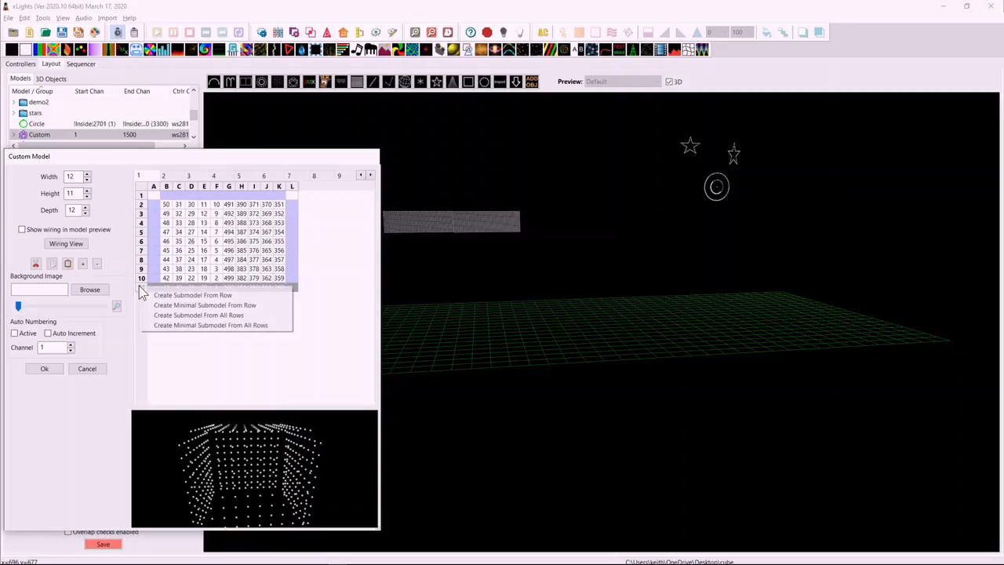
Examine the submodel creation options for column F and for the whole first layer, and close the Custom model data.
{"action": "left_click", "coordinate": [218, 187]}
{"action": "right_click", "coordinate": [217, 187]}
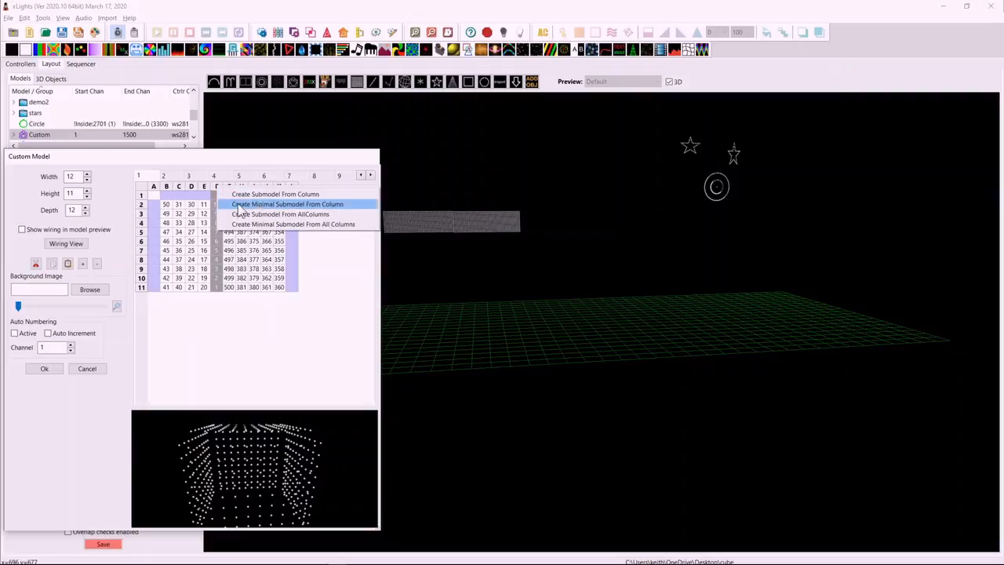
{"action": "left_click", "coordinate": [220, 276]}
{"action": "right_click", "coordinate": [230, 245]}
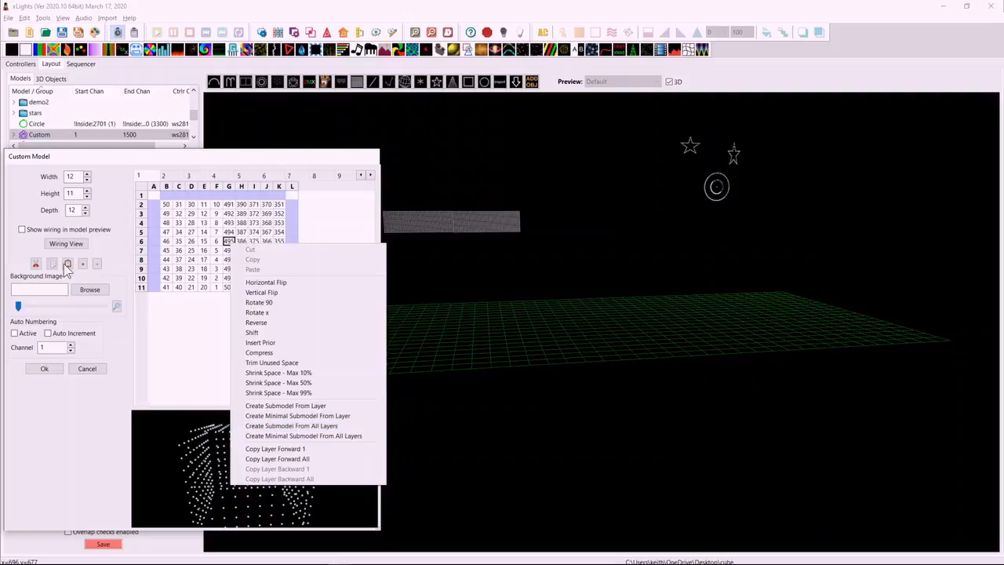
{"action": "left_click", "coordinate": [55, 368]}
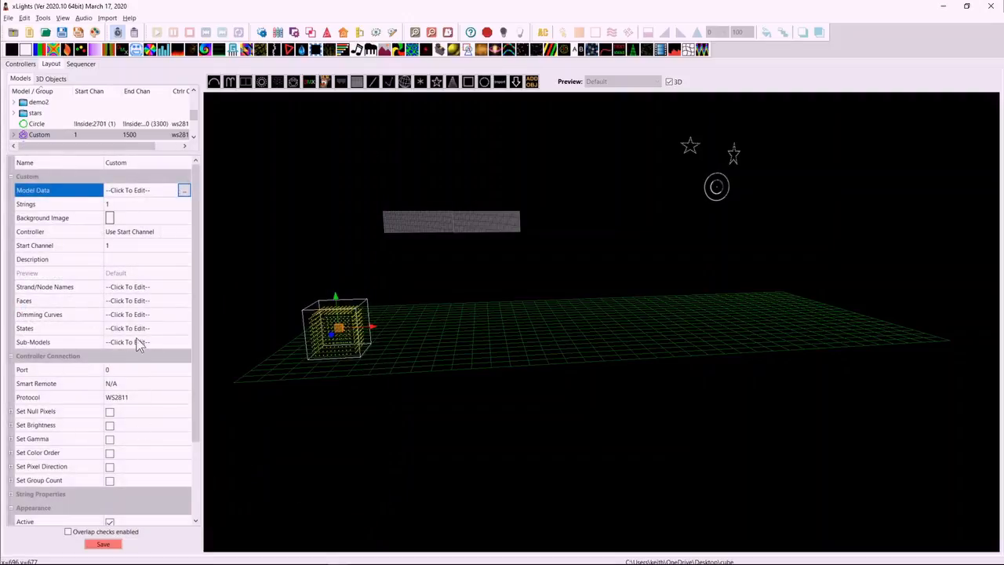
Open the Custom model's submodels and examine the node ranges of Row6 and MinimalRow8.
{"action": "left_click", "coordinate": [166, 344]}
{"action": "left_click", "coordinate": [186, 340]}
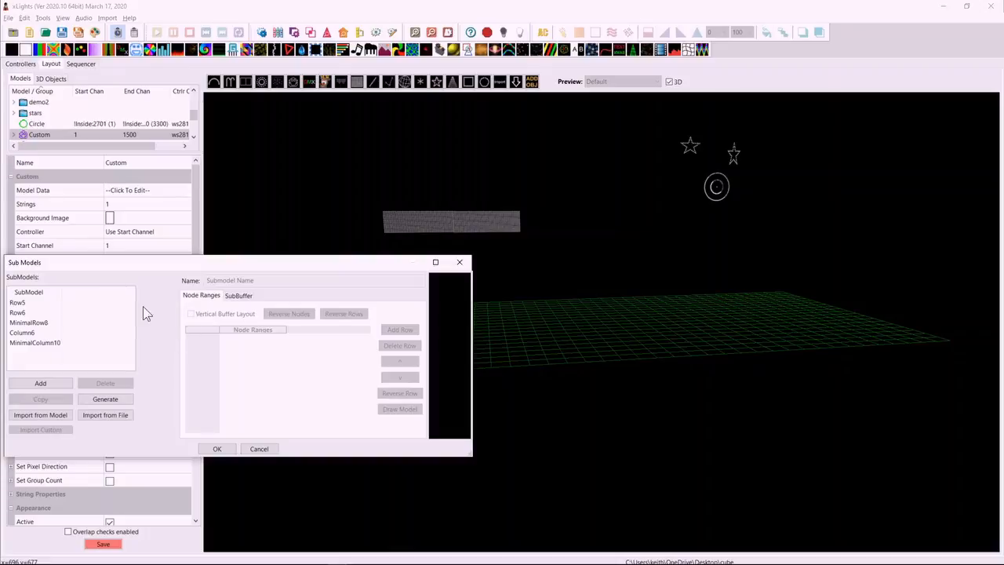
{"action": "left_click", "coordinate": [17, 303]}
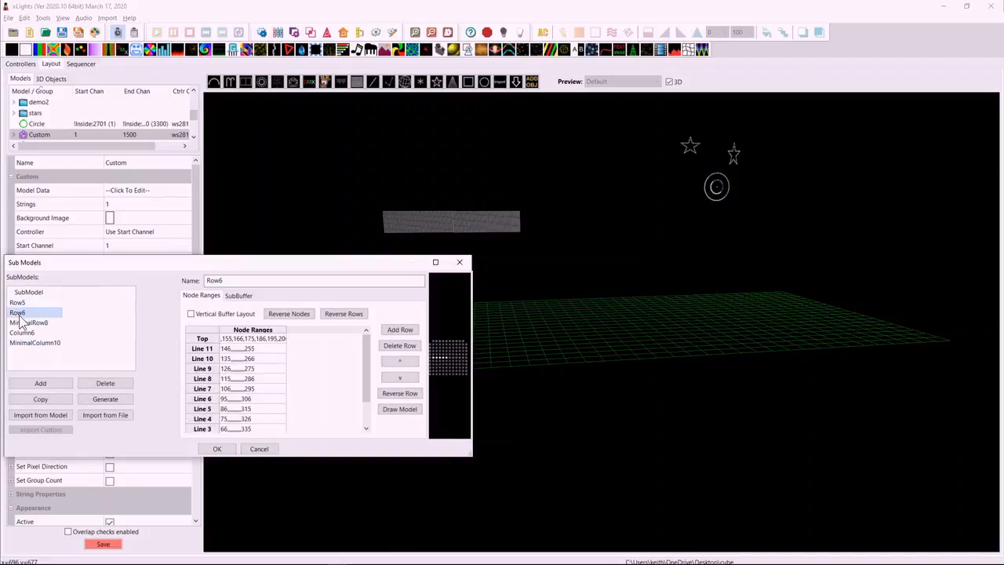
{"action": "left_click", "coordinate": [25, 323]}
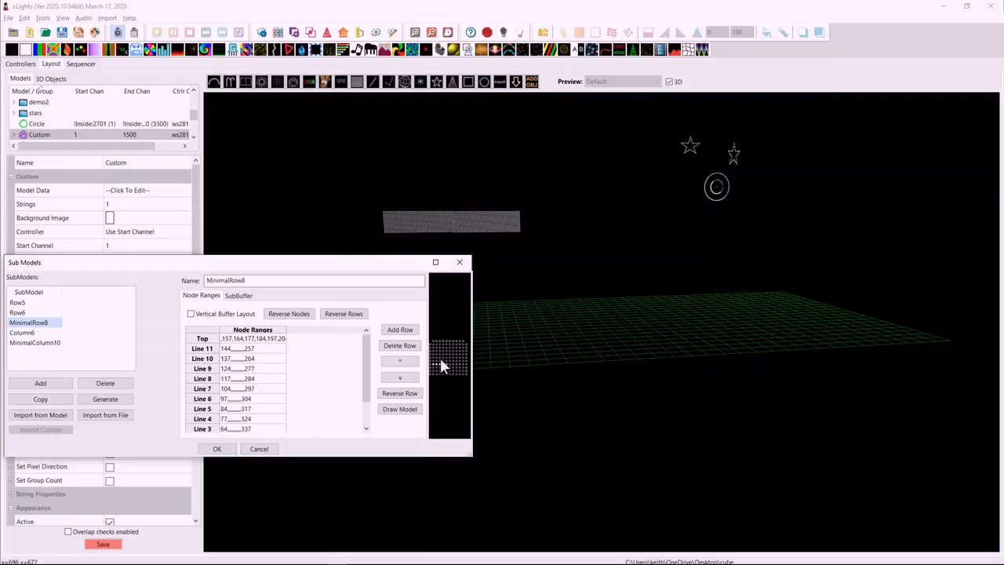
Compare the Column6 submodel with MinimalColumn10, and MinimalRow8 with Row6, and close the submodels without applying changes.
{"action": "left_click", "coordinate": [31, 343]}
{"action": "left_click", "coordinate": [25, 333]}
{"action": "left_click", "coordinate": [29, 343]}
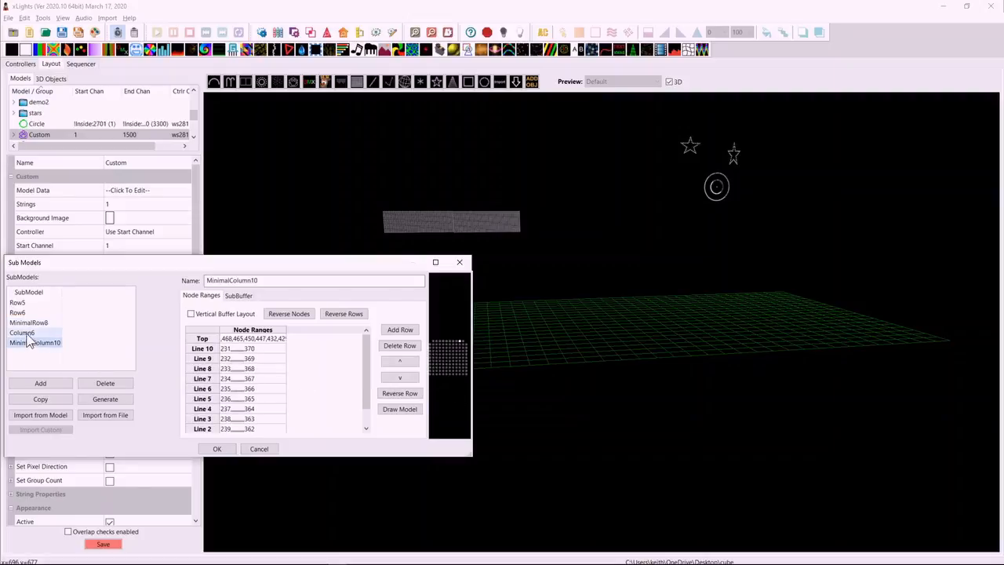
{"action": "left_click", "coordinate": [23, 334]}
{"action": "left_click", "coordinate": [36, 343]}
{"action": "left_click", "coordinate": [26, 334]}
{"action": "left_click", "coordinate": [29, 346]}
{"action": "left_click", "coordinate": [45, 346]}
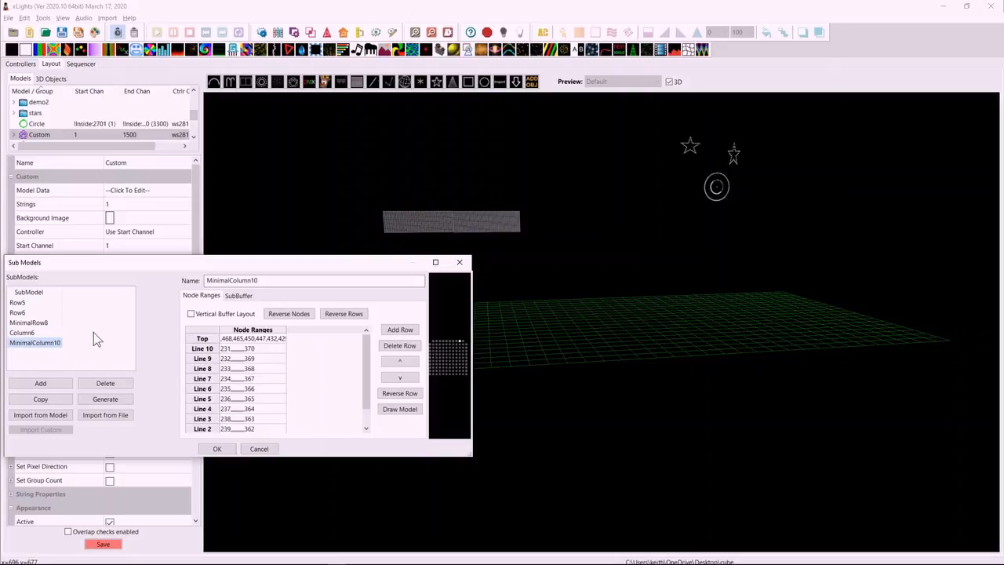
{"action": "left_click", "coordinate": [23, 333]}
{"action": "left_click", "coordinate": [26, 343]}
{"action": "left_click", "coordinate": [23, 333]}
{"action": "left_click", "coordinate": [27, 343]}
{"action": "left_click", "coordinate": [23, 333]}
{"action": "left_click", "coordinate": [28, 343]}
{"action": "left_click", "coordinate": [26, 324]}
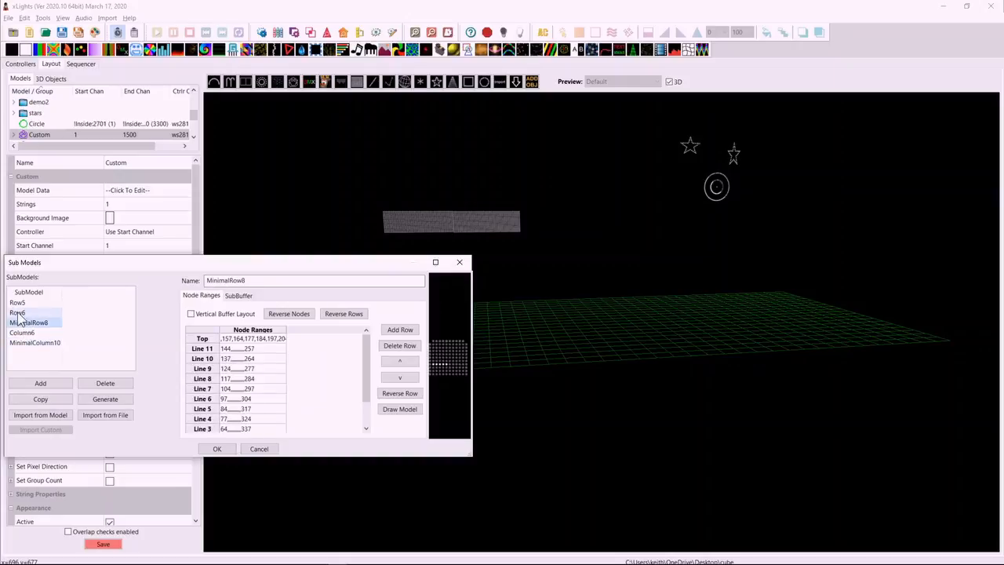
{"action": "left_click", "coordinate": [19, 313]}
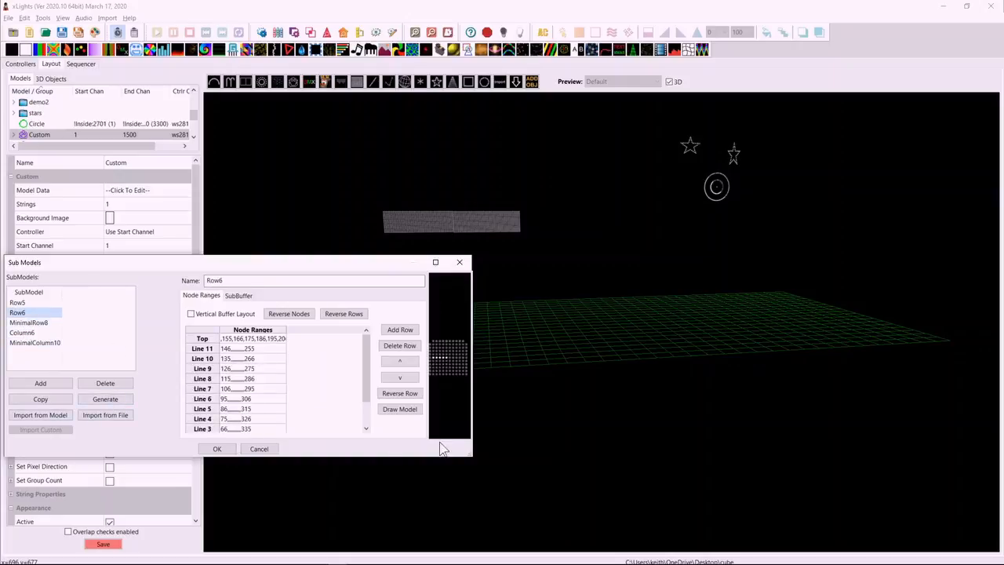
{"action": "left_click", "coordinate": [271, 451]}
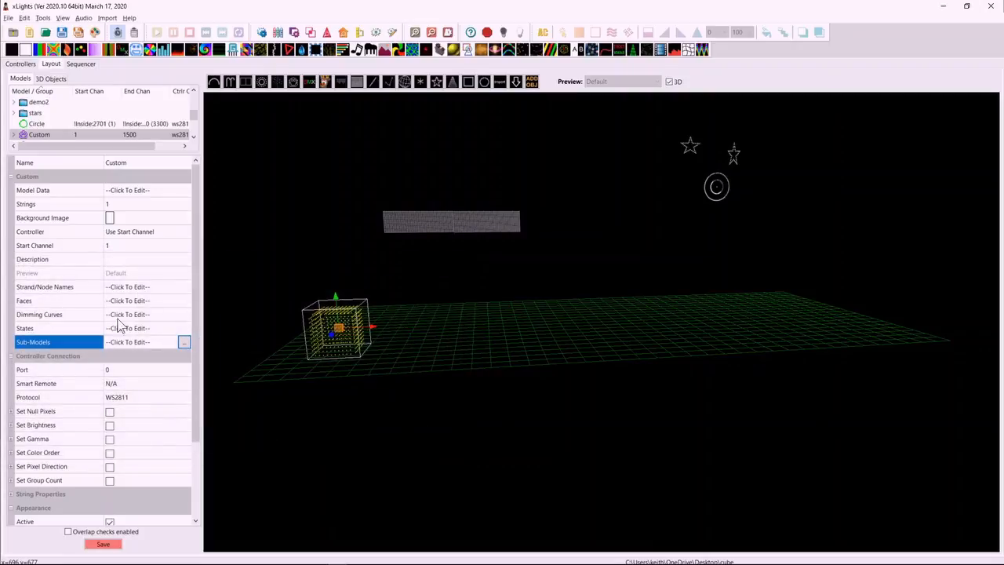
In the Custom model's data, create a submodel and a minimal submodel from row 1 of the first layer.
{"action": "left_click", "coordinate": [186, 189]}
{"action": "left_click", "coordinate": [185, 191]}
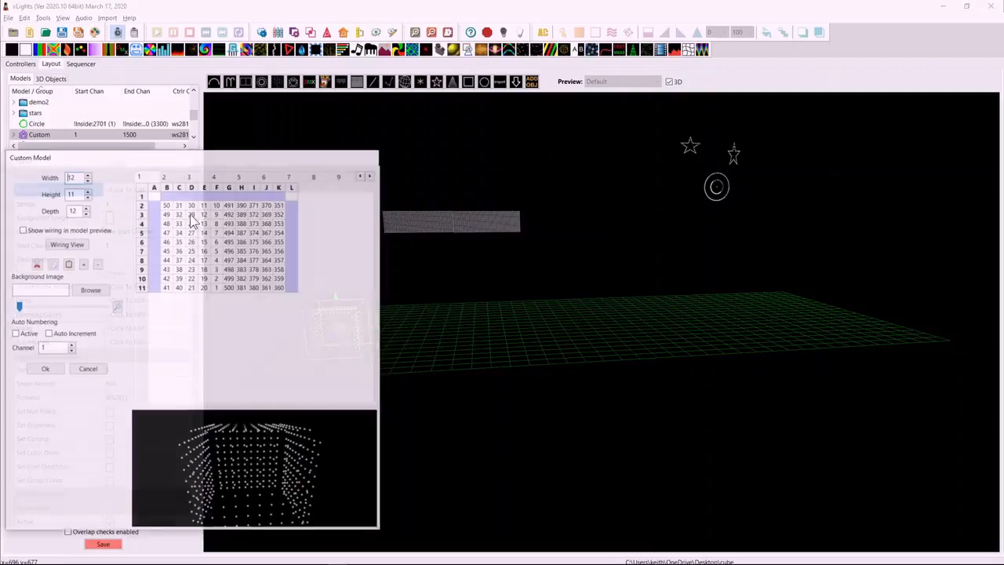
{"action": "left_click", "coordinate": [141, 197]}
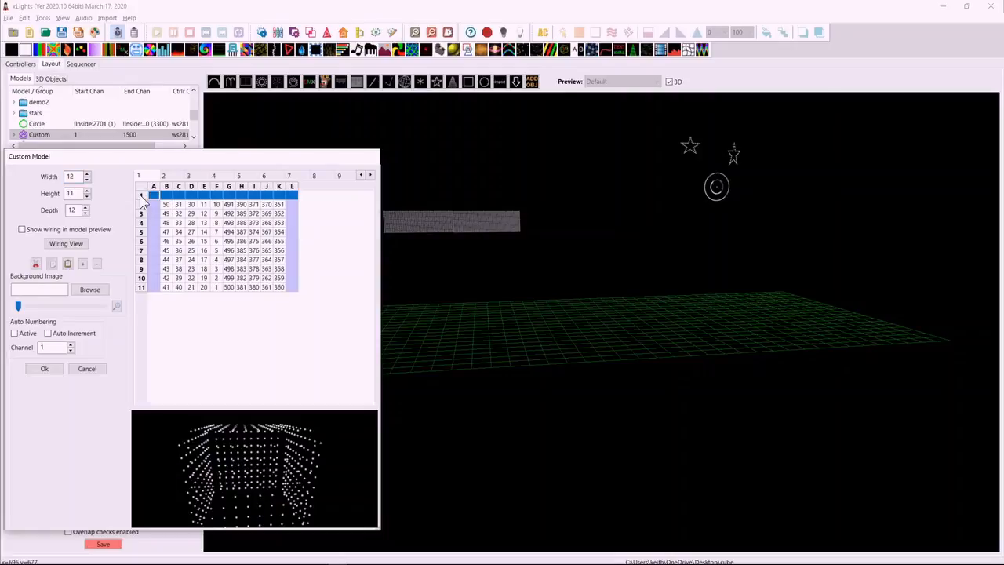
{"action": "right_click", "coordinate": [141, 197]}
{"action": "left_click", "coordinate": [188, 205]}
{"action": "right_click", "coordinate": [154, 205]}
{"action": "left_click", "coordinate": [208, 214]}
{"action": "left_click", "coordinate": [51, 369]}
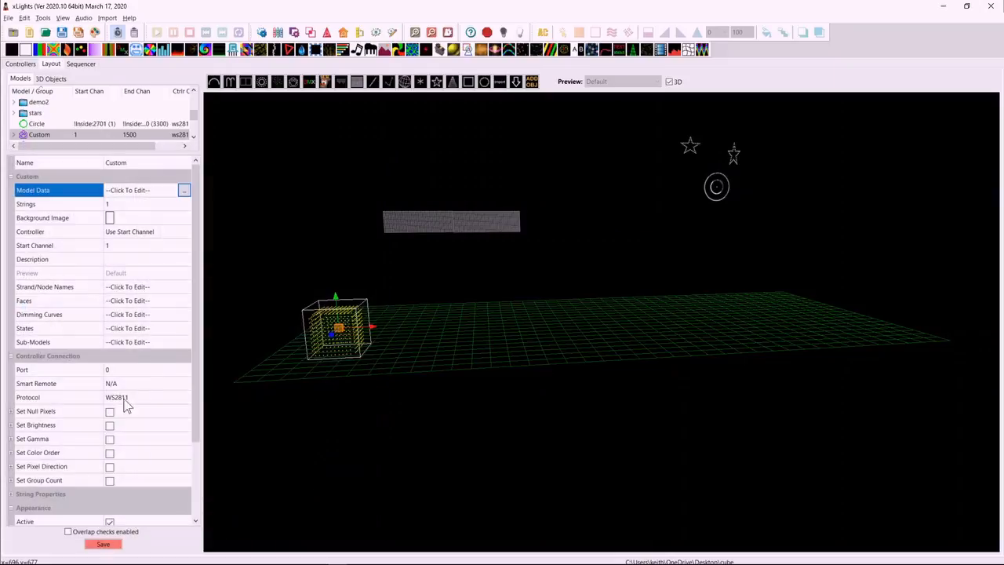
Examine the node ranges of the Row1 and MinimalRow1 submodels in an enlarged Sub Models dialog with a wider Node Ranges column.
{"action": "left_click", "coordinate": [183, 347]}
{"action": "left_click", "coordinate": [187, 342]}
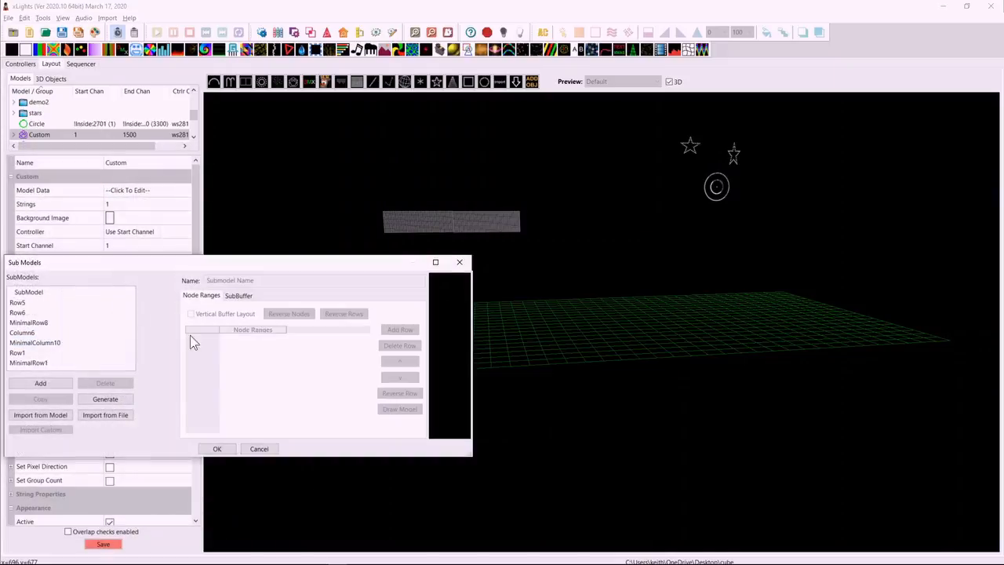
{"action": "left_click", "coordinate": [23, 353]}
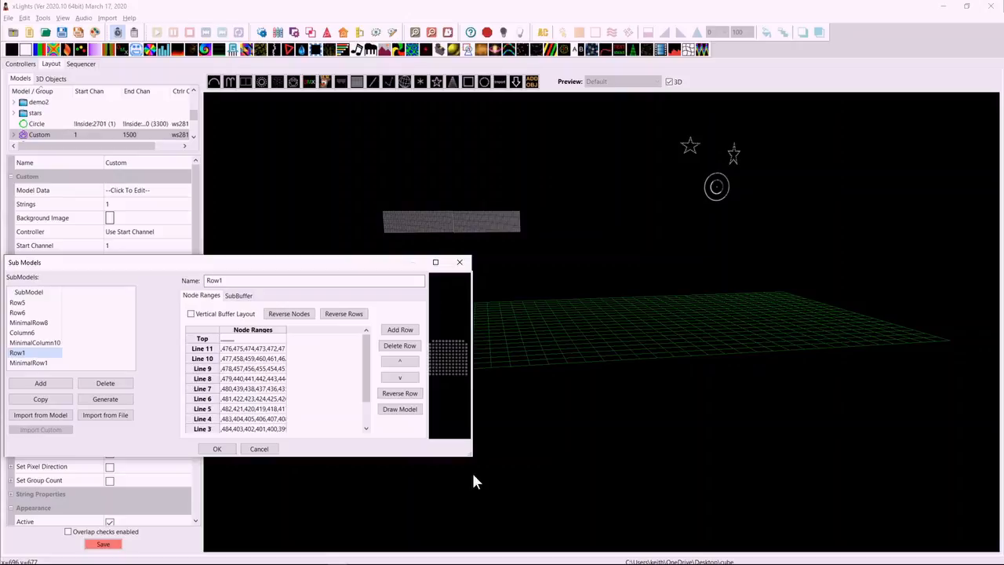
{"action": "left_click_drag", "start_coordinate": [470, 455], "coordinate": [591, 528]}
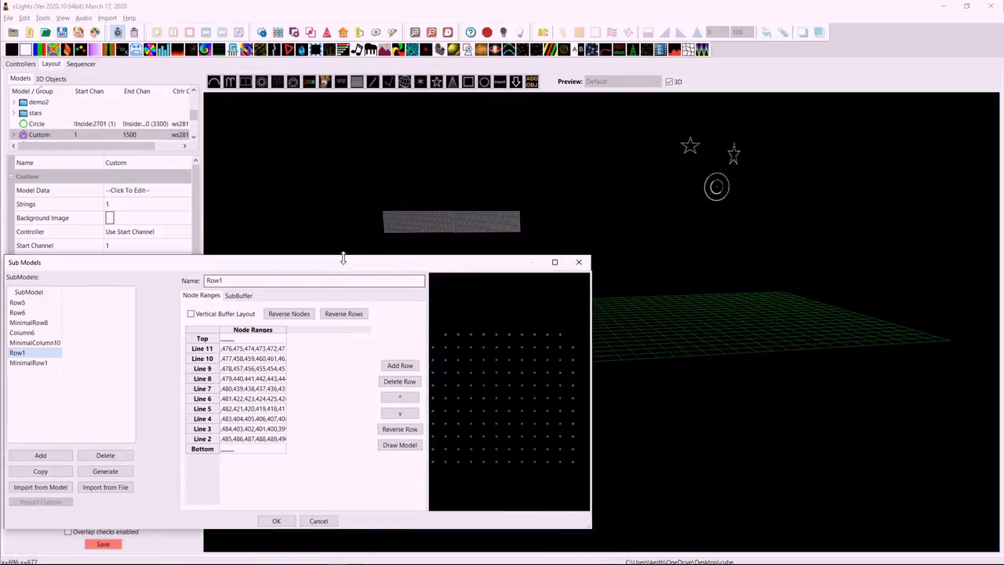
{"action": "left_click_drag", "start_coordinate": [333, 269], "coordinate": [398, 97]}
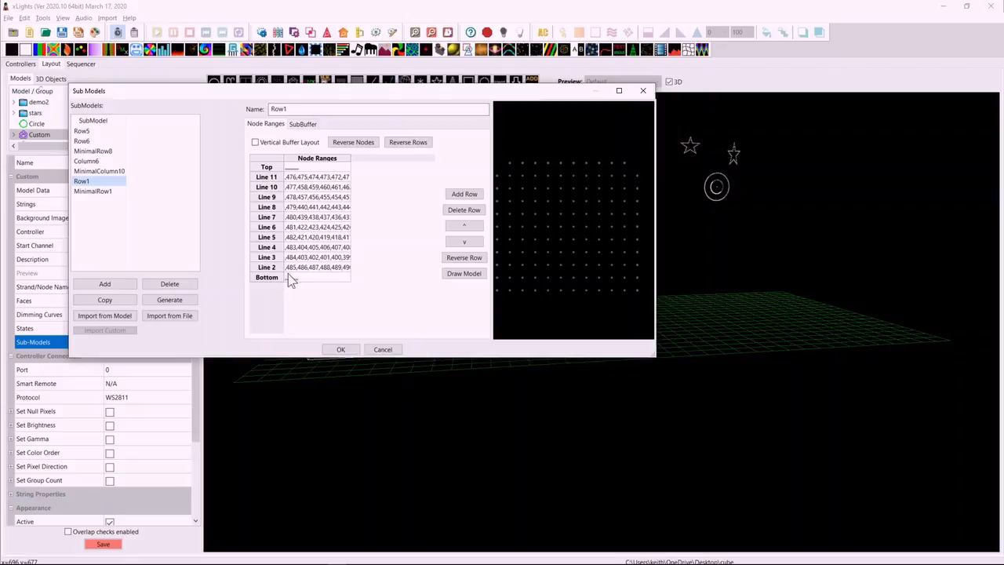
{"action": "left_click_drag", "start_coordinate": [350, 160], "coordinate": [434, 160]}
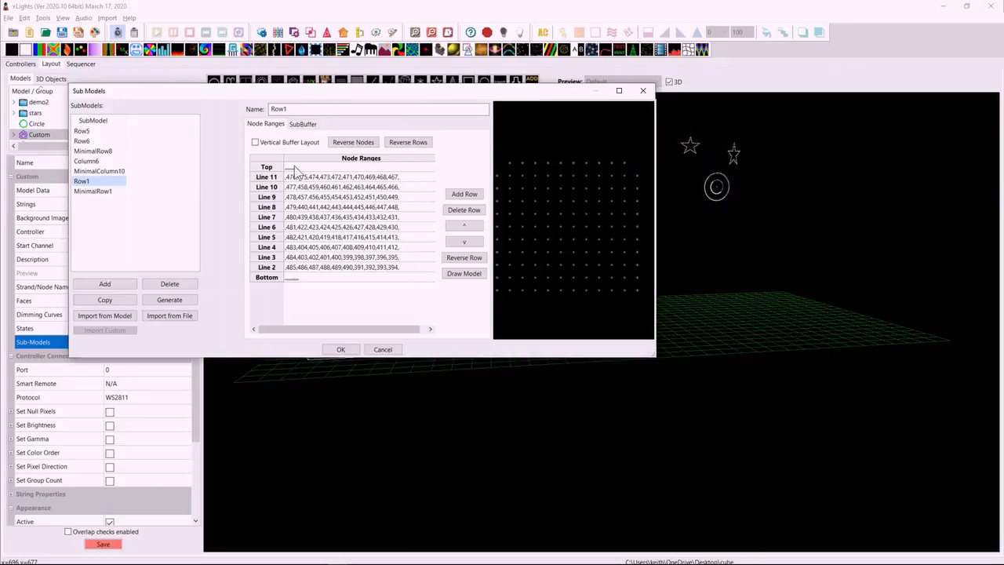
{"action": "left_click", "coordinate": [89, 193]}
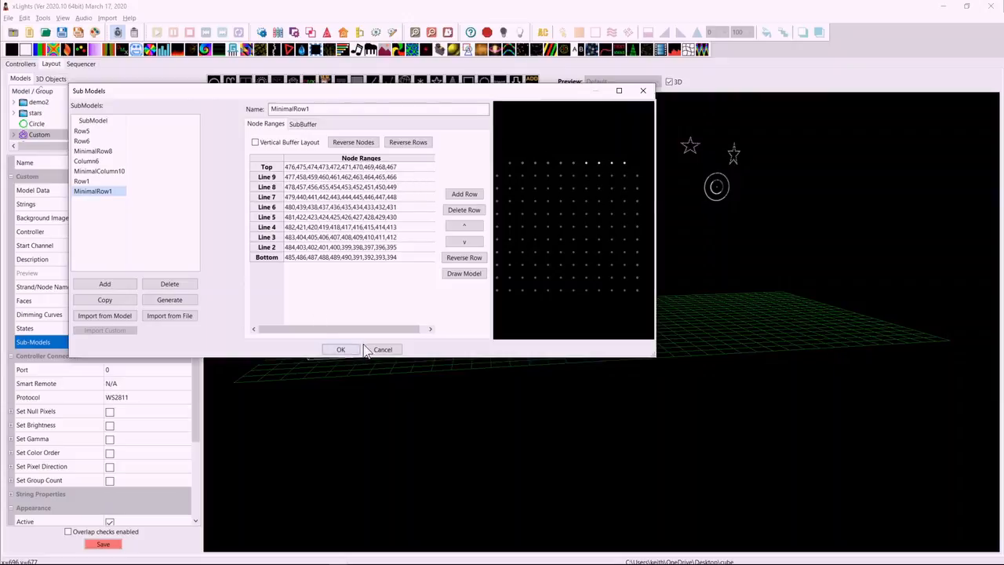
{"action": "left_click", "coordinate": [338, 351]}
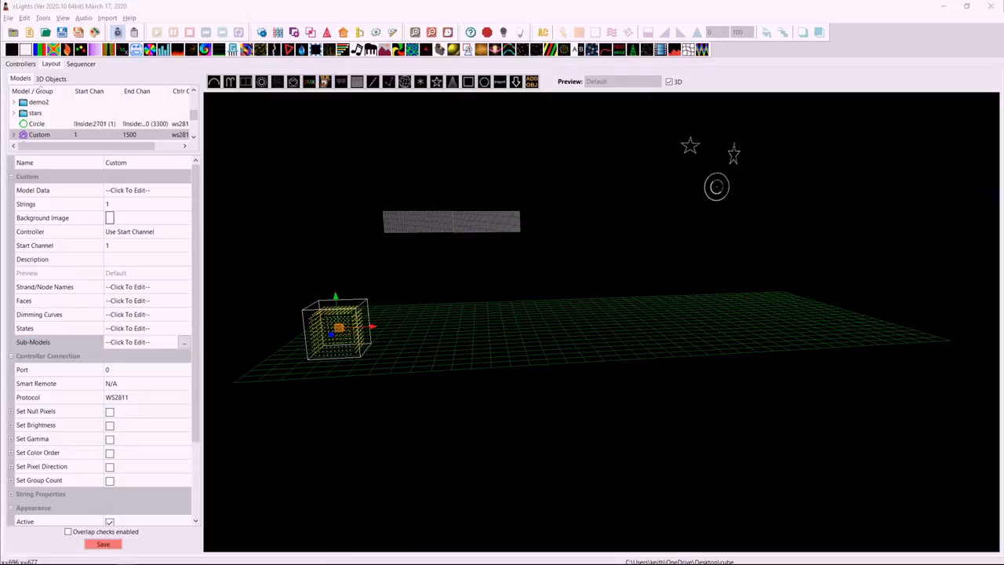
Change the Inside controller's model to the SanDevices E680.
{"action": "left_click", "coordinate": [20, 63]}
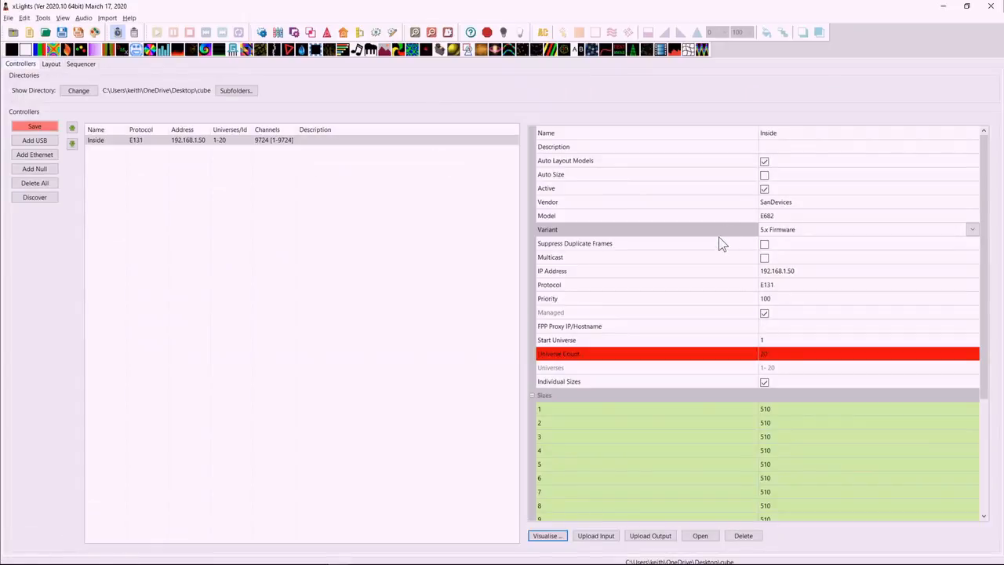
{"action": "left_click", "coordinate": [784, 217]}
{"action": "left_click", "coordinate": [786, 217]}
{"action": "left_click", "coordinate": [775, 244]}
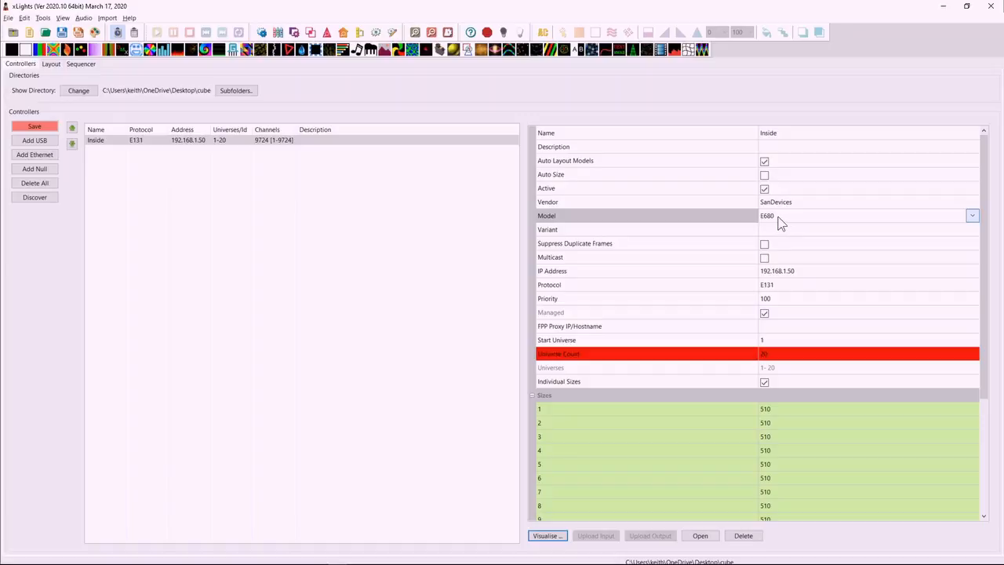
Test the Inside controller's universe limit with counts of 4 and 5, and leave the universe count at 4.
{"action": "left_click", "coordinate": [778, 353]}
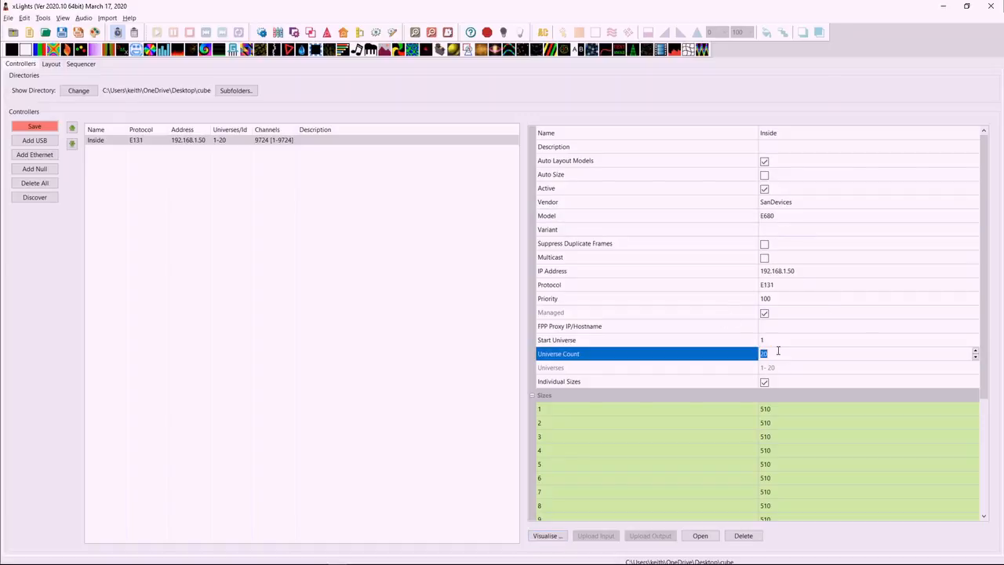
{"action": "type", "text": "4"}
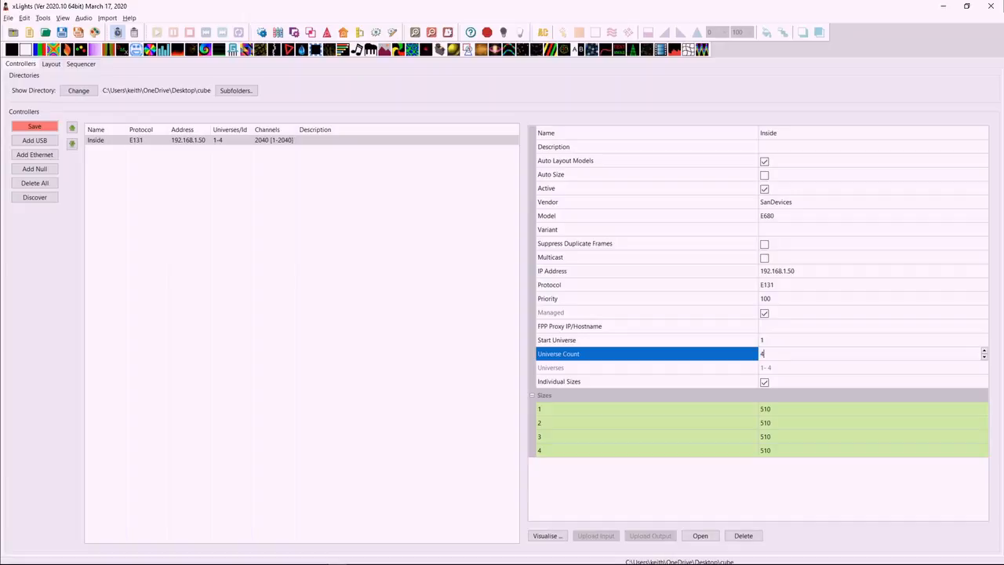
{"action": "key", "text": "BackSpace"}
{"action": "type", "text": "5"}
{"action": "left_click", "coordinate": [791, 369]}
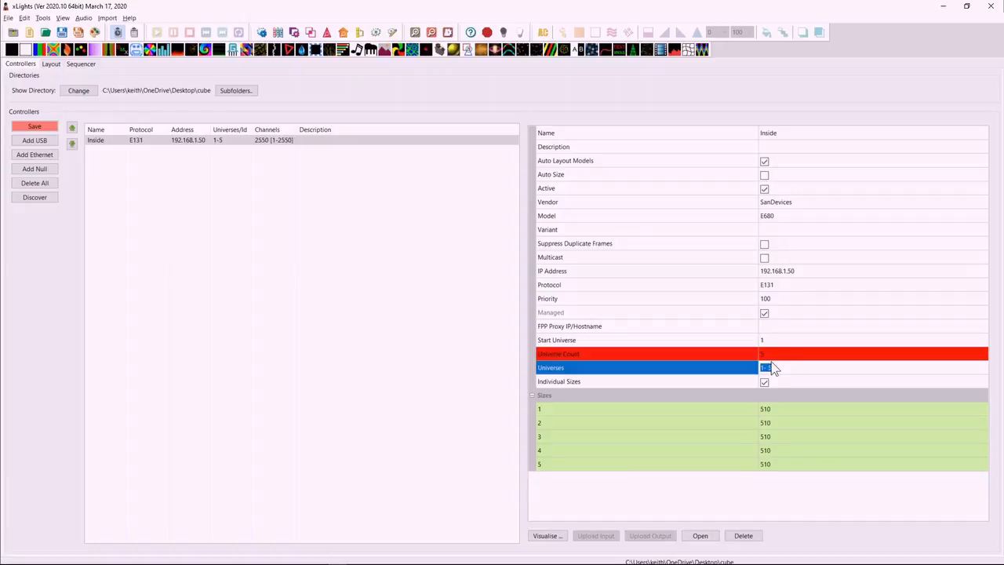
{"action": "left_click", "coordinate": [773, 353]}
{"action": "type", "text": "4"}
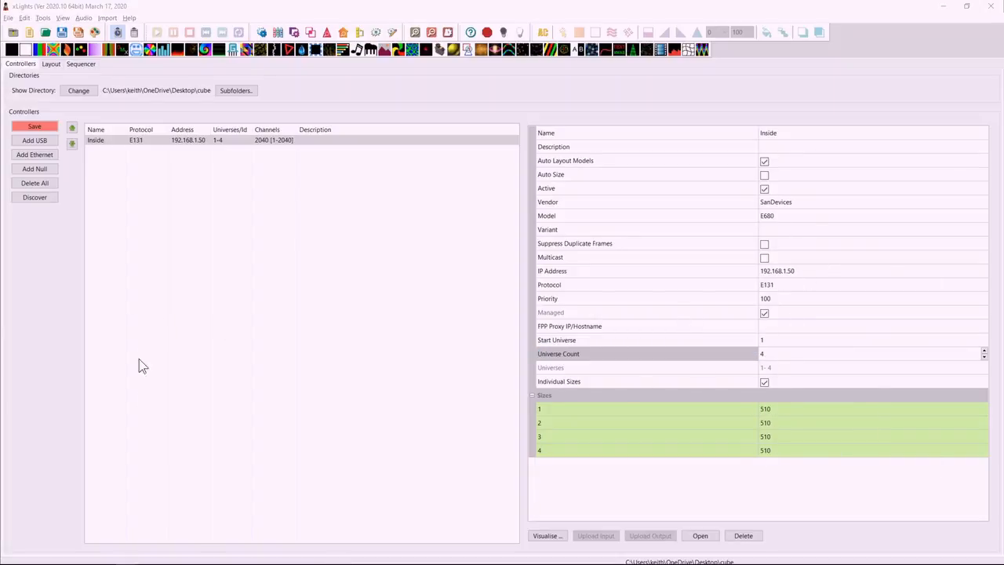
In the sequence, insert a layer below Matrix-2, placing a Butterfly effect on the upper layer and an overlapping Bars effect on the new one.
{"action": "left_click", "coordinate": [81, 64]}
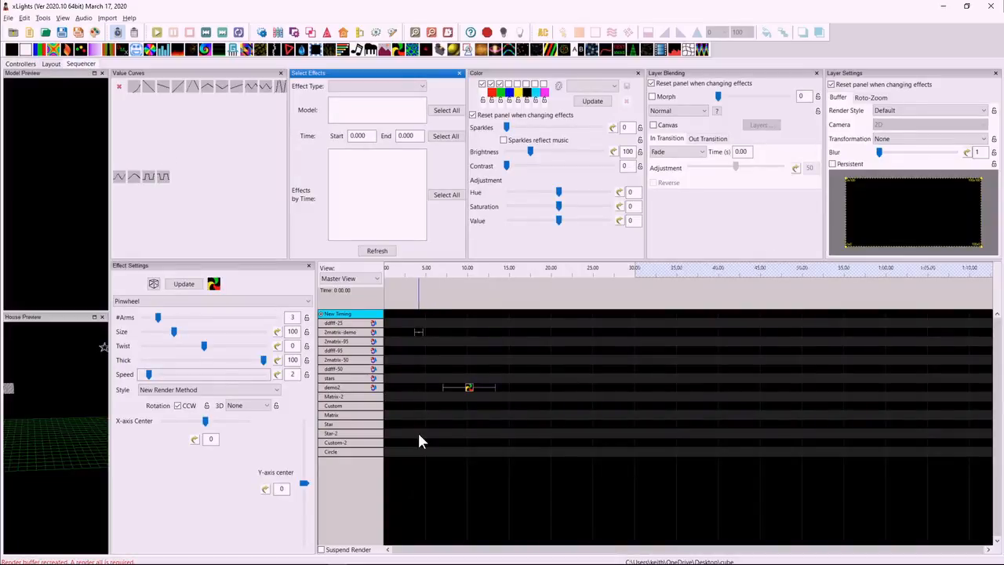
{"action": "right_click", "coordinate": [349, 397]}
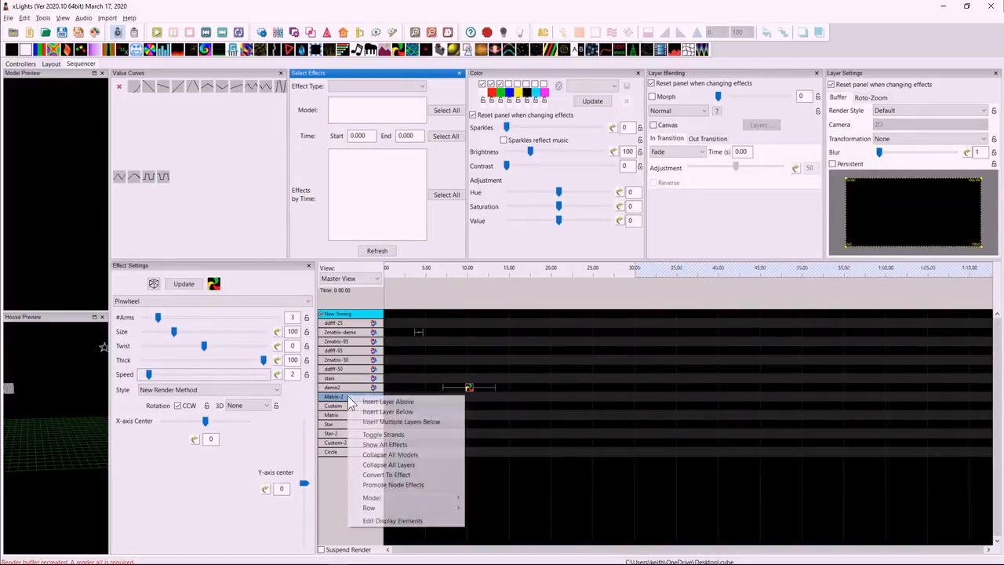
{"action": "left_click", "coordinate": [390, 412]}
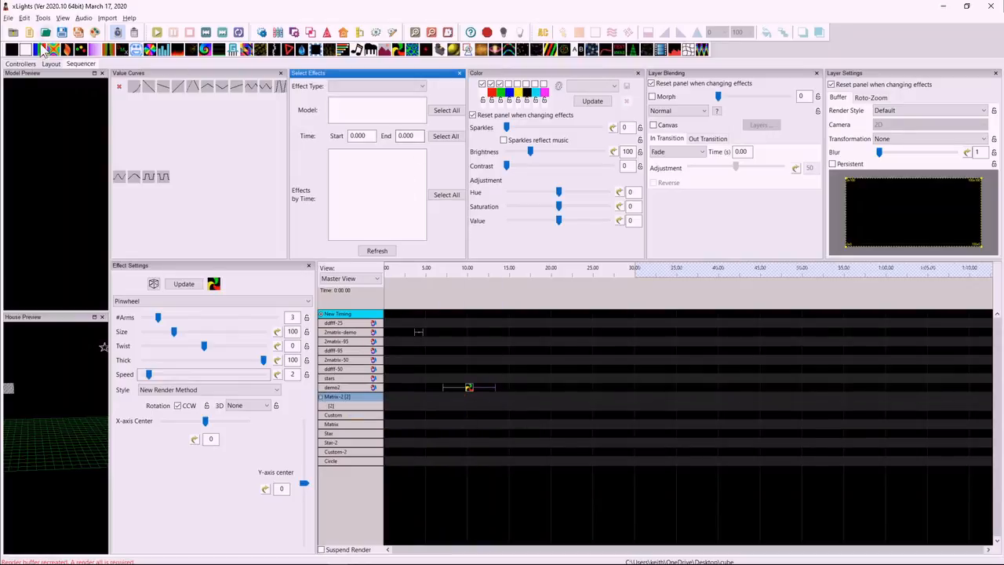
{"action": "left_click_drag", "start_coordinate": [51, 49], "coordinate": [594, 396]}
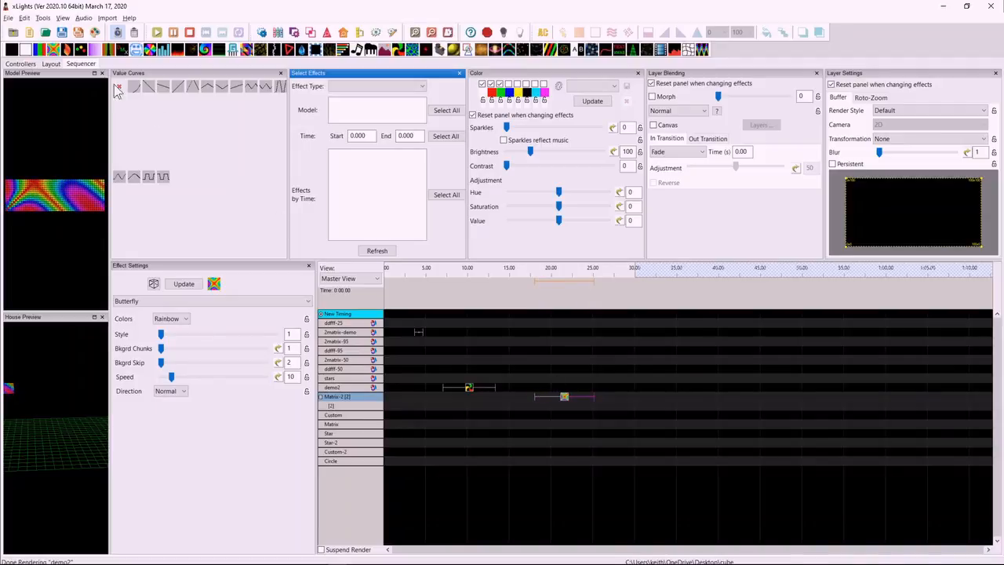
{"action": "left_click_drag", "start_coordinate": [38, 50], "coordinate": [657, 408]}
{"action": "left_click", "coordinate": [566, 398]}
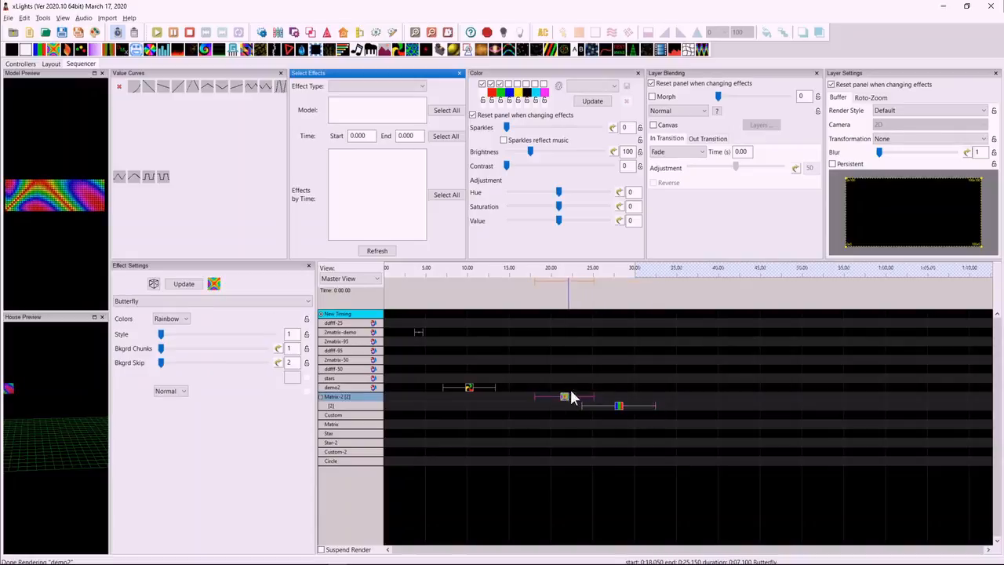
{"action": "left_click", "coordinate": [680, 156]}
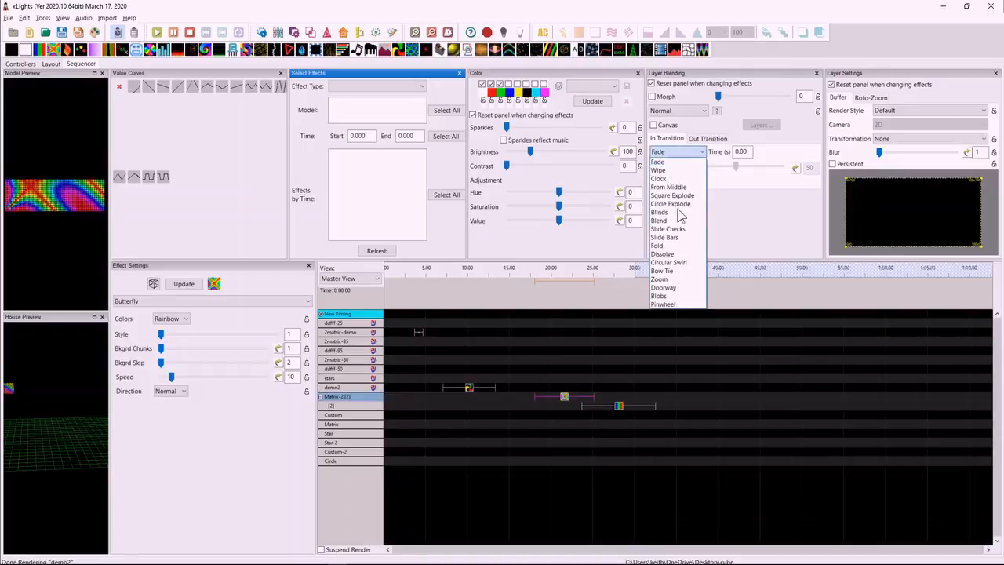
{"action": "left_click", "coordinate": [667, 297]}
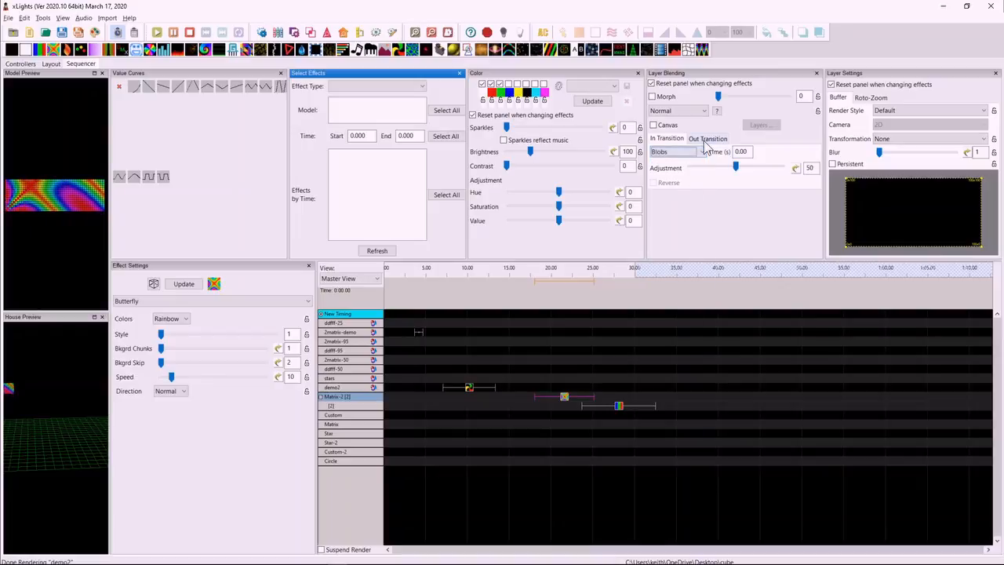
{"action": "left_click", "coordinate": [663, 139]}
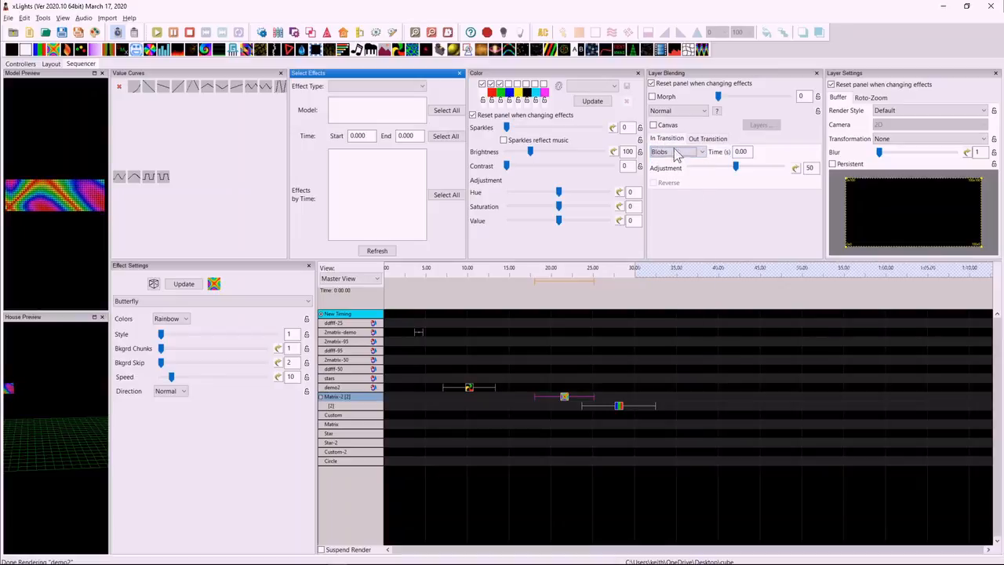
{"action": "left_click", "coordinate": [678, 153]}
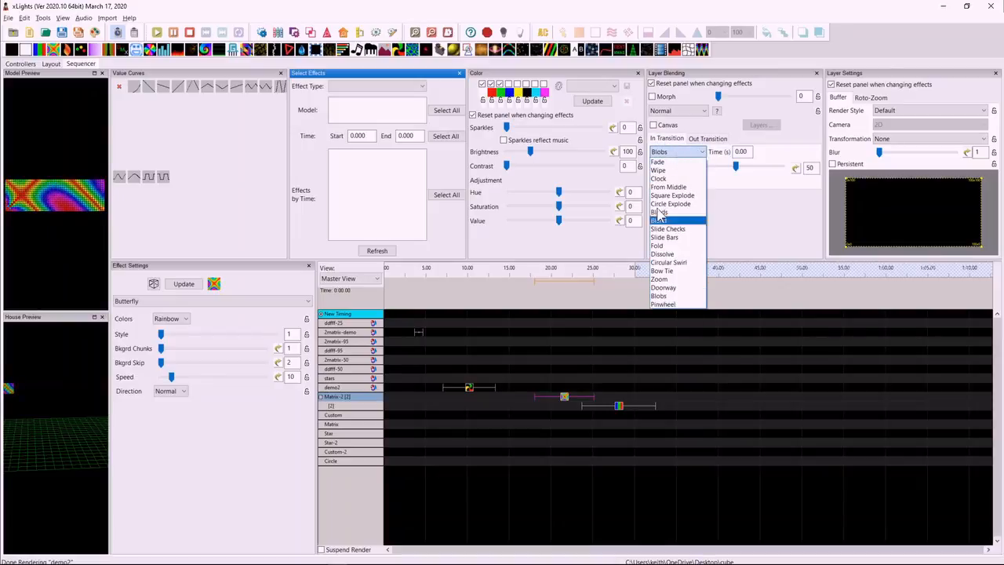
{"action": "left_click", "coordinate": [657, 162]}
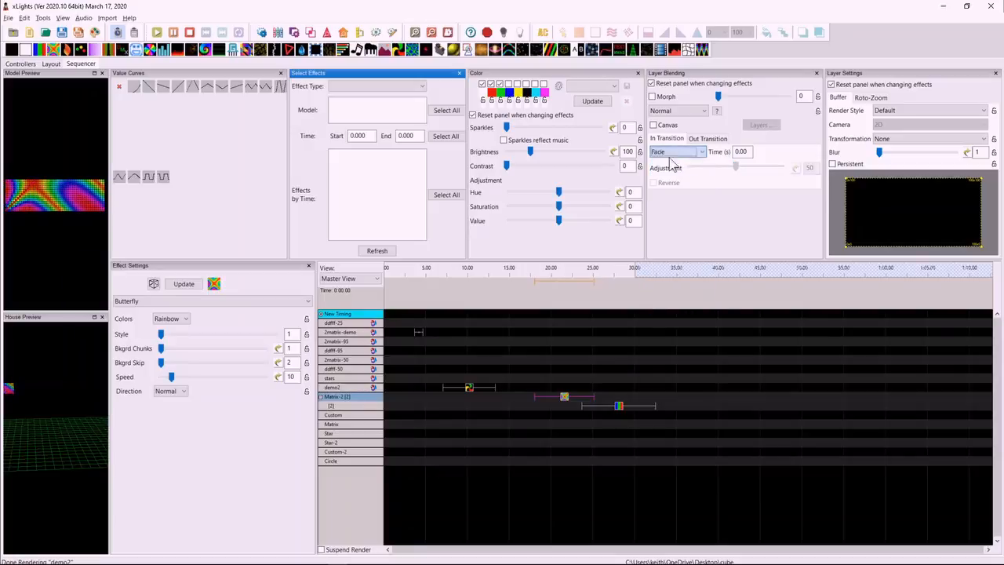
Give the Butterfly effect on Matrix-2 a 2-second Bow Tie out transition.
{"action": "left_click", "coordinate": [713, 140]}
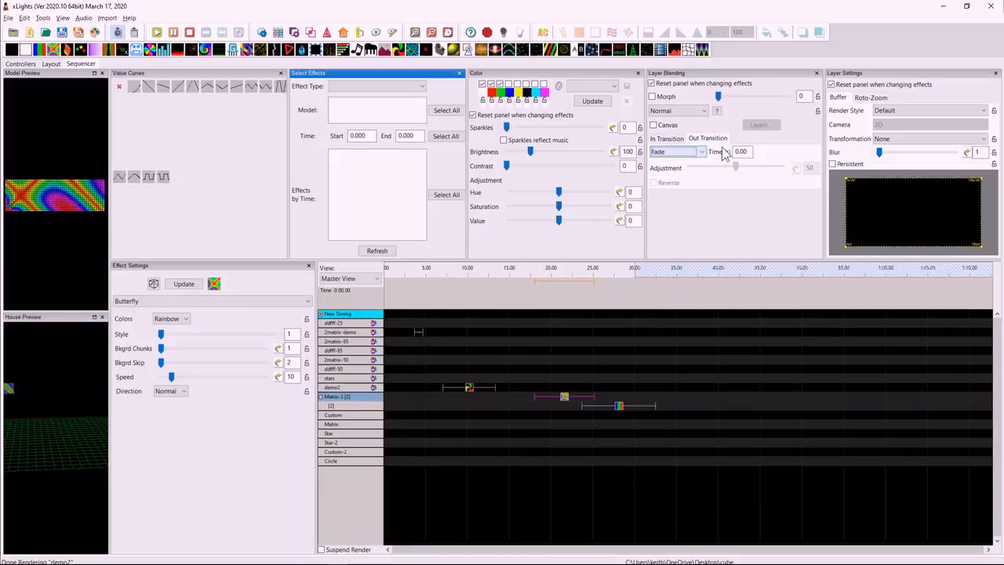
{"action": "double_click", "coordinate": [740, 151]}
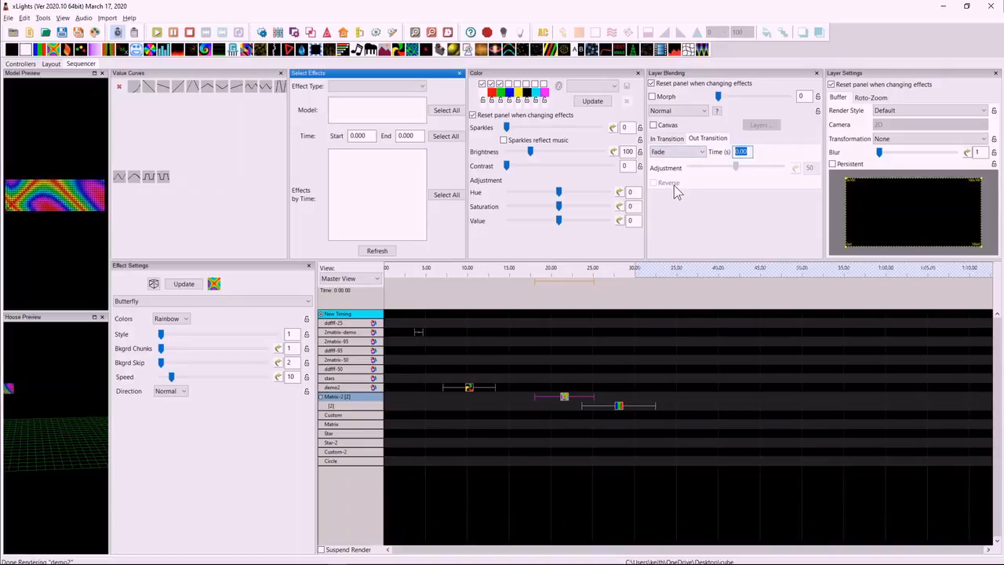
{"action": "type", "text": "2"}
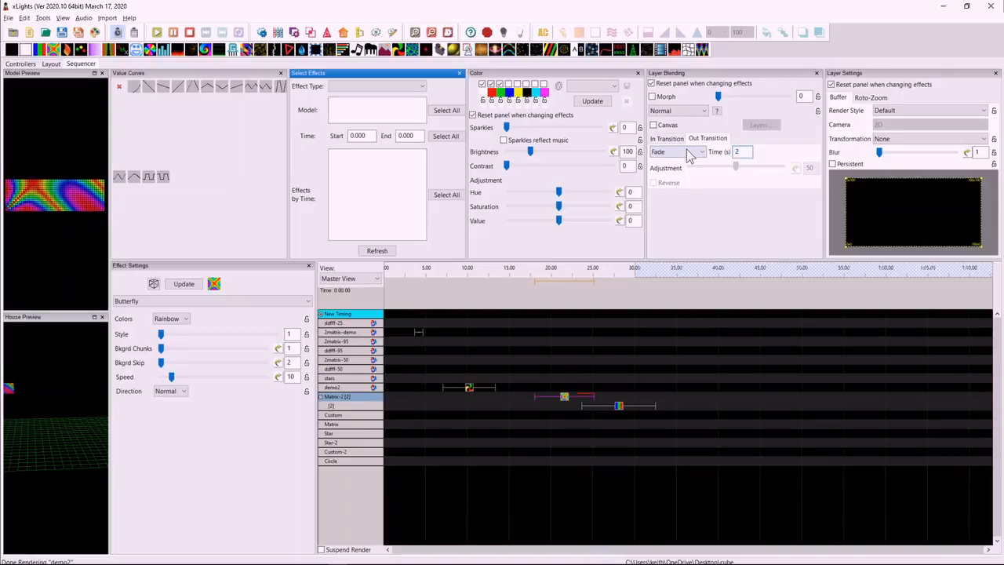
{"action": "left_click", "coordinate": [689, 153]}
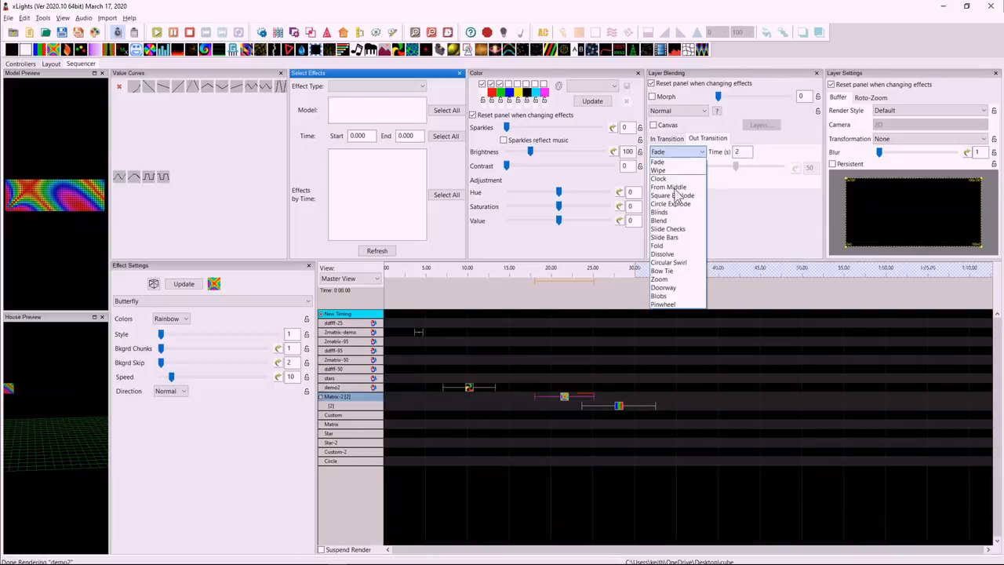
{"action": "left_click", "coordinate": [668, 272]}
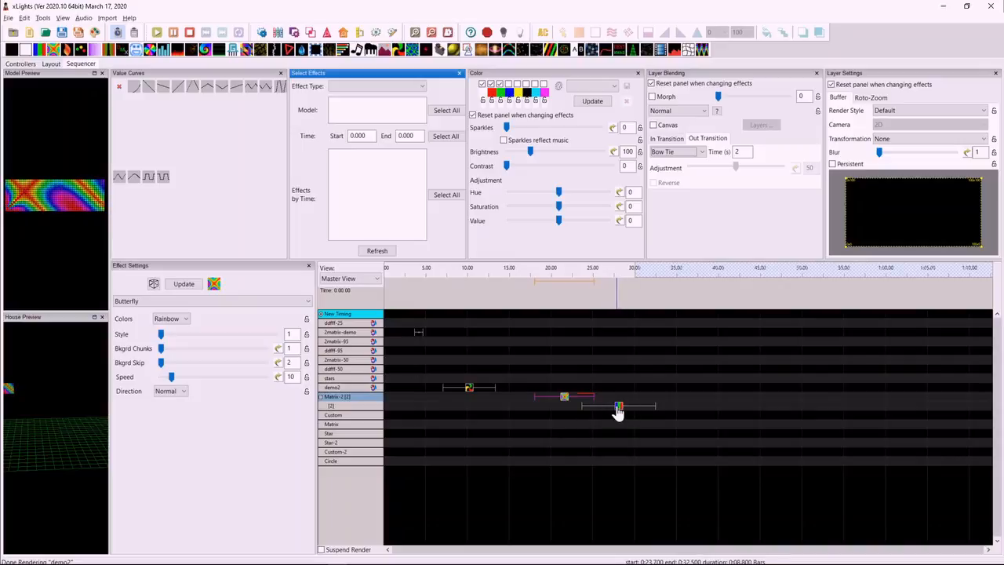
Switch the Butterfly effect's out transition to Zoom and shorten the effect to start at about 21 seconds.
{"action": "left_click", "coordinate": [685, 154]}
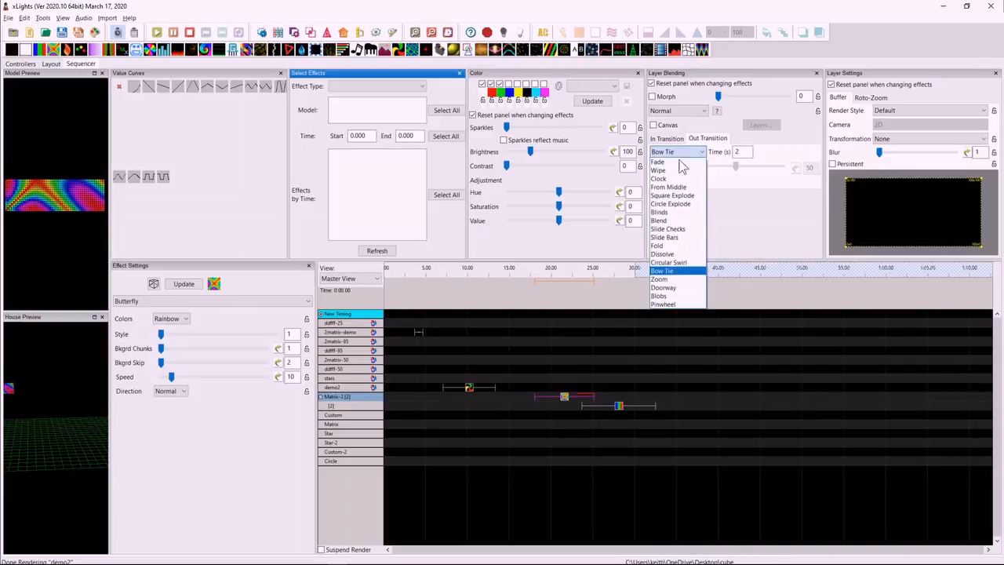
{"action": "left_click", "coordinate": [665, 286]}
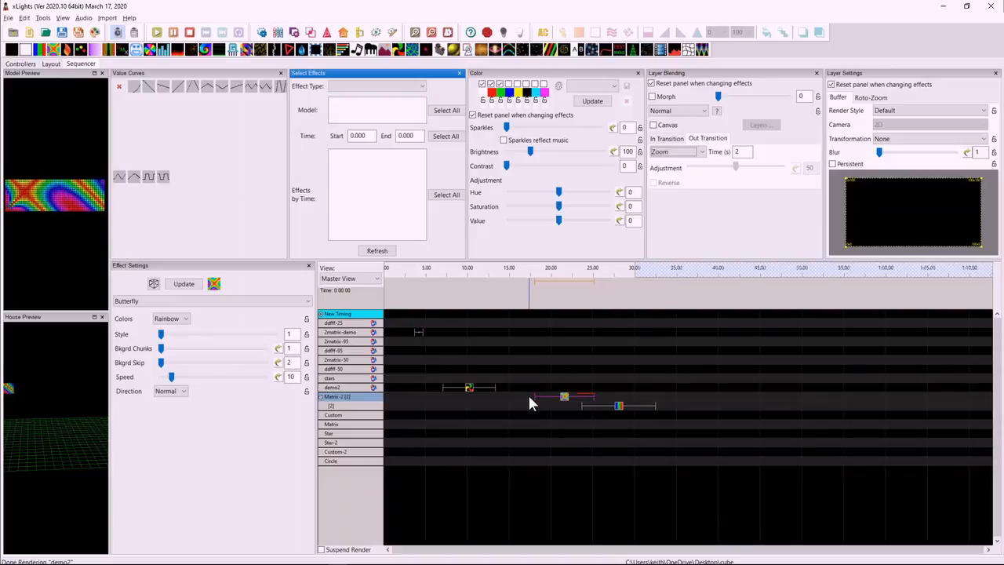
{"action": "left_click_drag", "start_coordinate": [535, 396], "coordinate": [559, 396]}
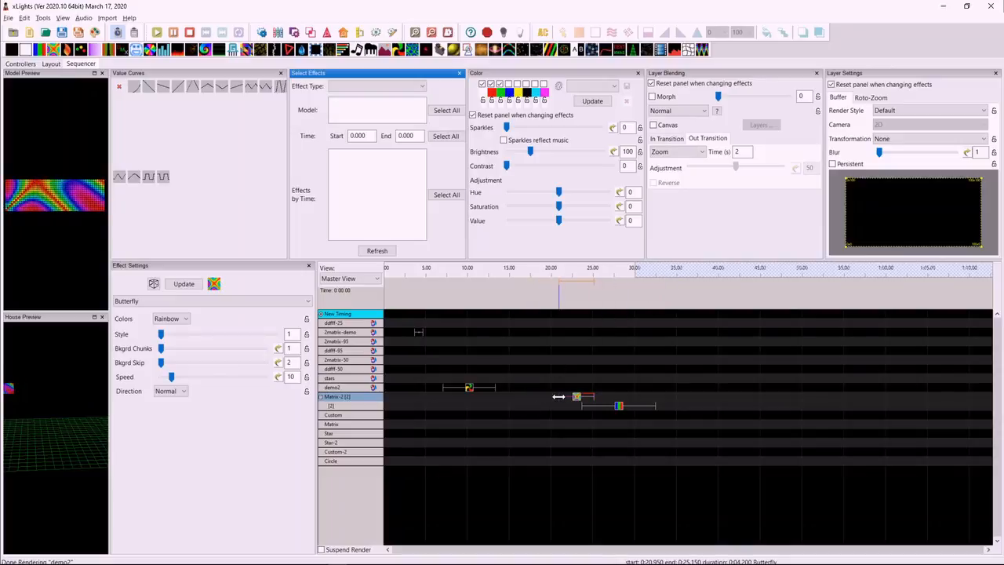
Try the Doorway and Blobs out transitions on the Butterfly effect, and finish with the Pinwheel out transition.
{"action": "left_click", "coordinate": [697, 152]}
{"action": "left_click", "coordinate": [671, 289]}
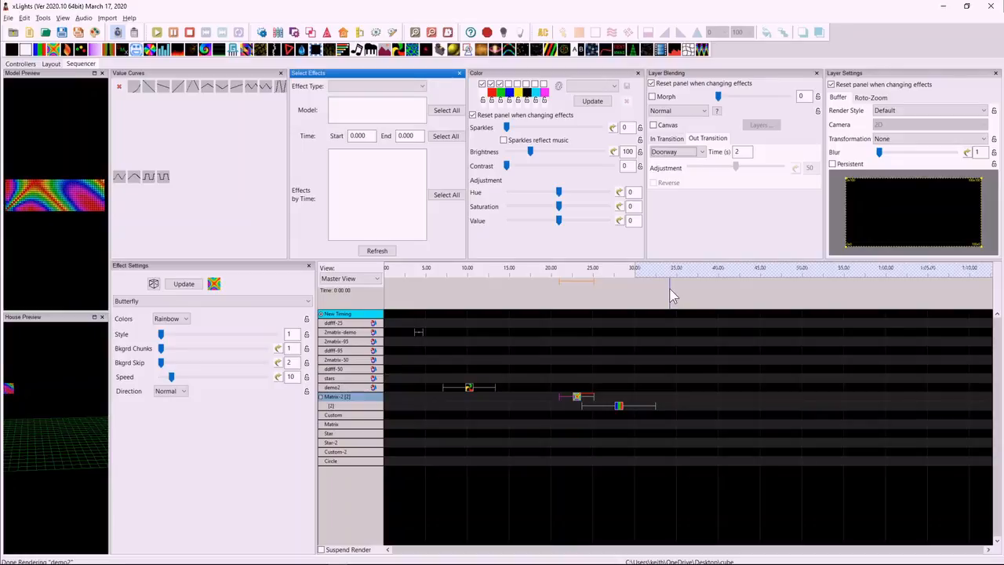
{"action": "left_click", "coordinate": [680, 153]}
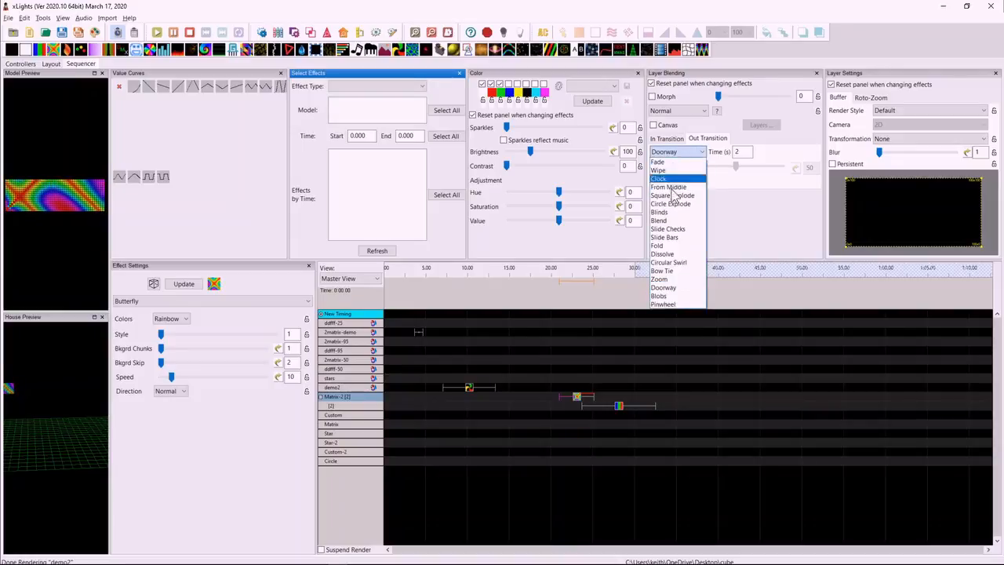
{"action": "left_click", "coordinate": [669, 296]}
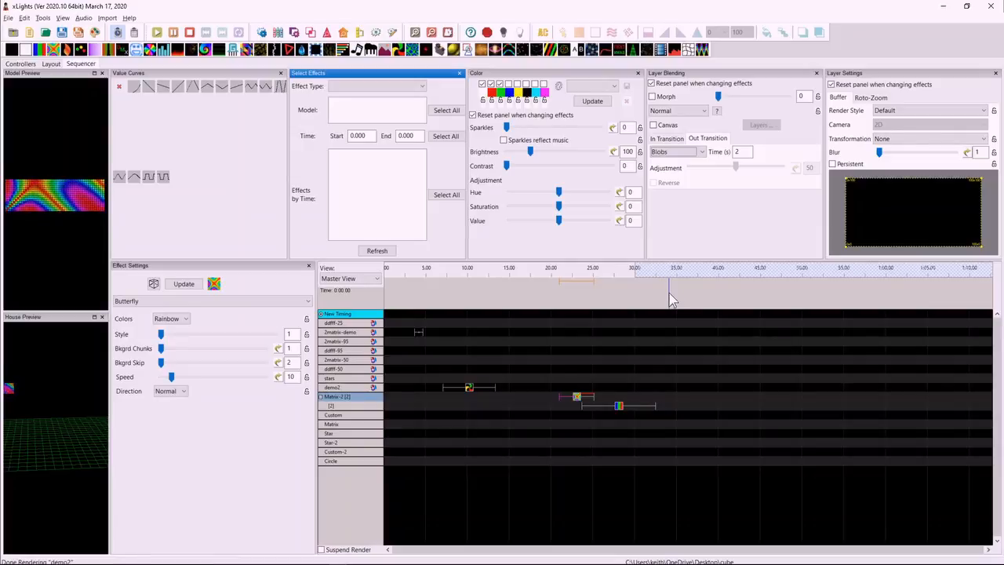
{"action": "left_click", "coordinate": [682, 152]}
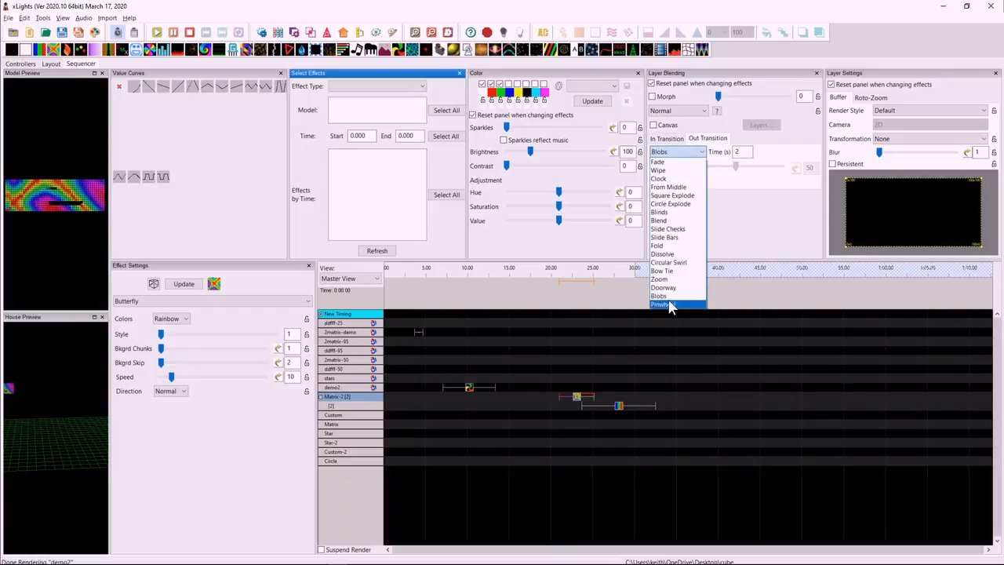
{"action": "left_click", "coordinate": [670, 304]}
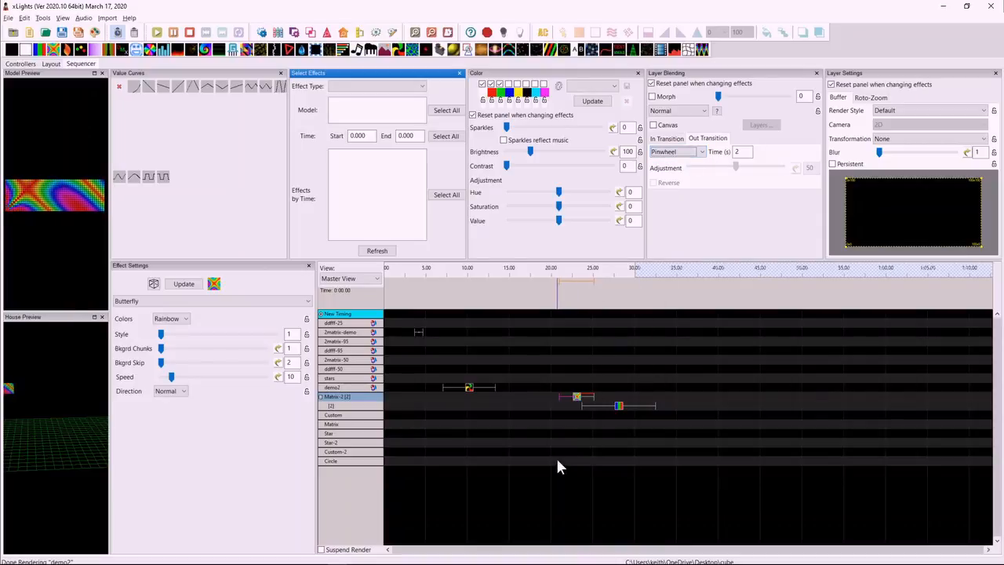
{"action": "left_click", "coordinate": [565, 425]}
{"action": "left_click", "coordinate": [663, 152]}
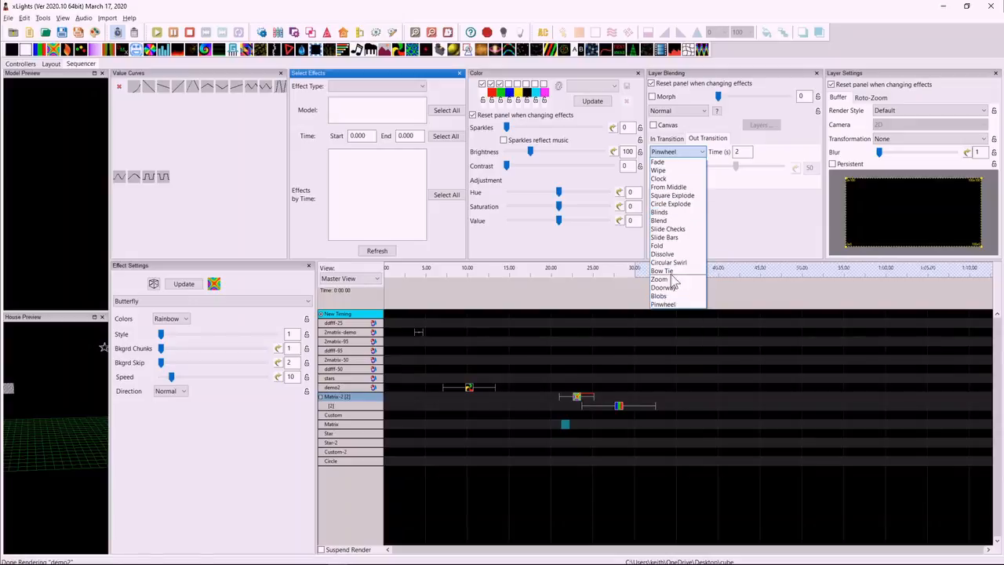
{"action": "left_click", "coordinate": [635, 397]}
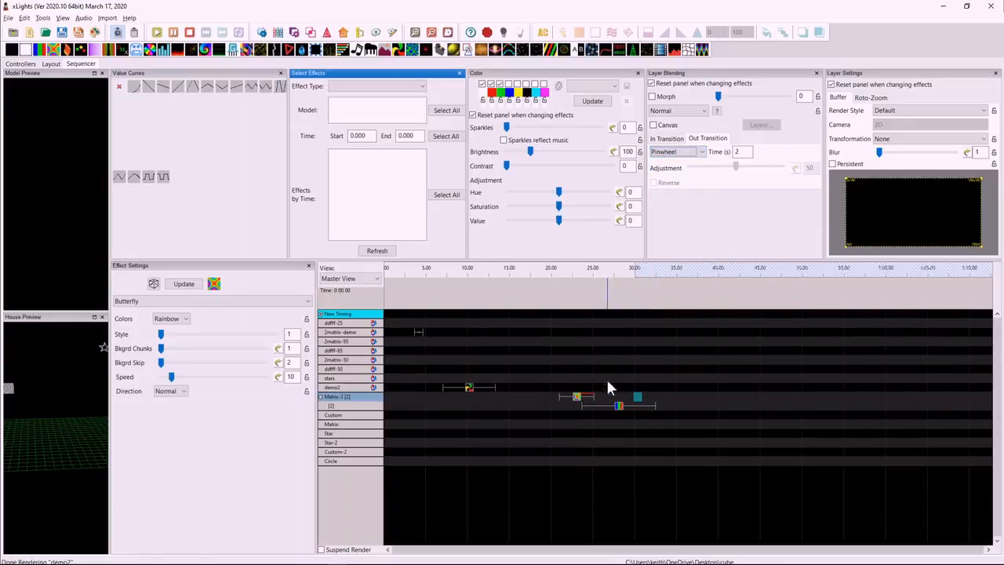